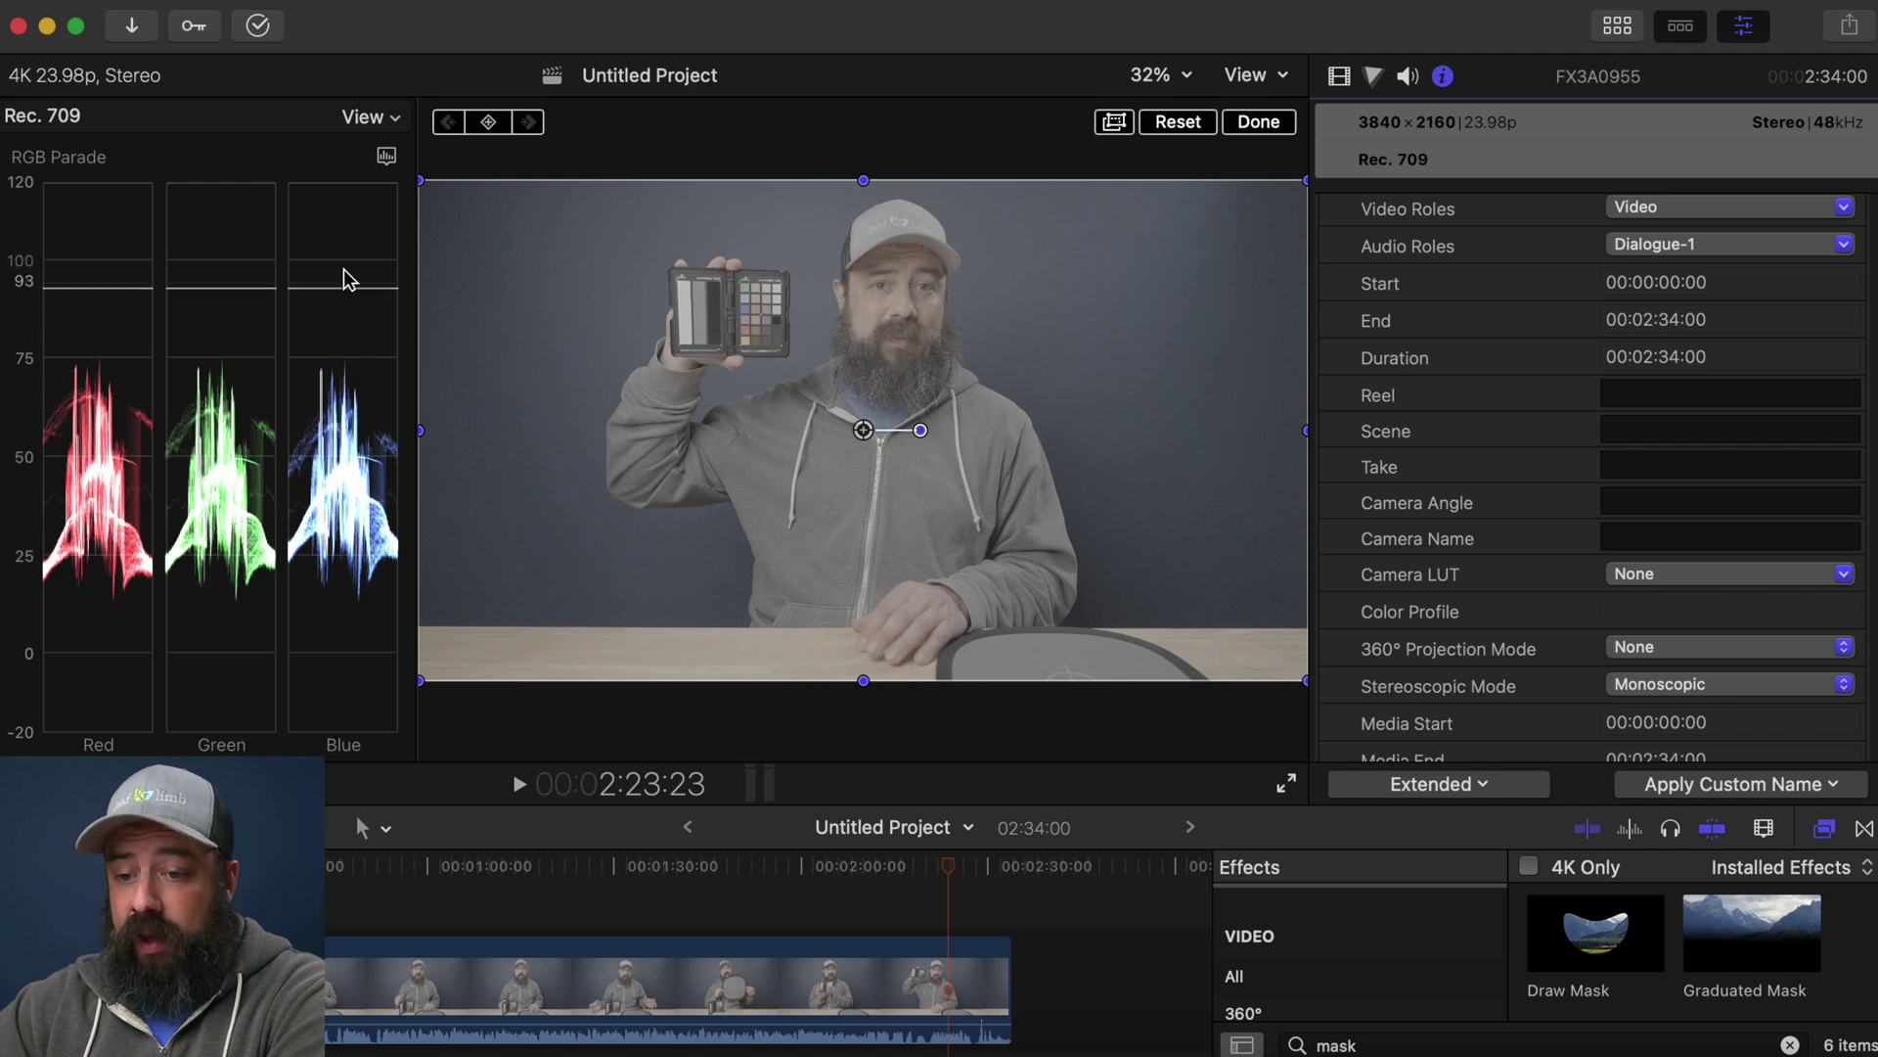
Check the video scope options and keep the Waveform display with RGB Parade channels
left_click(386, 156)
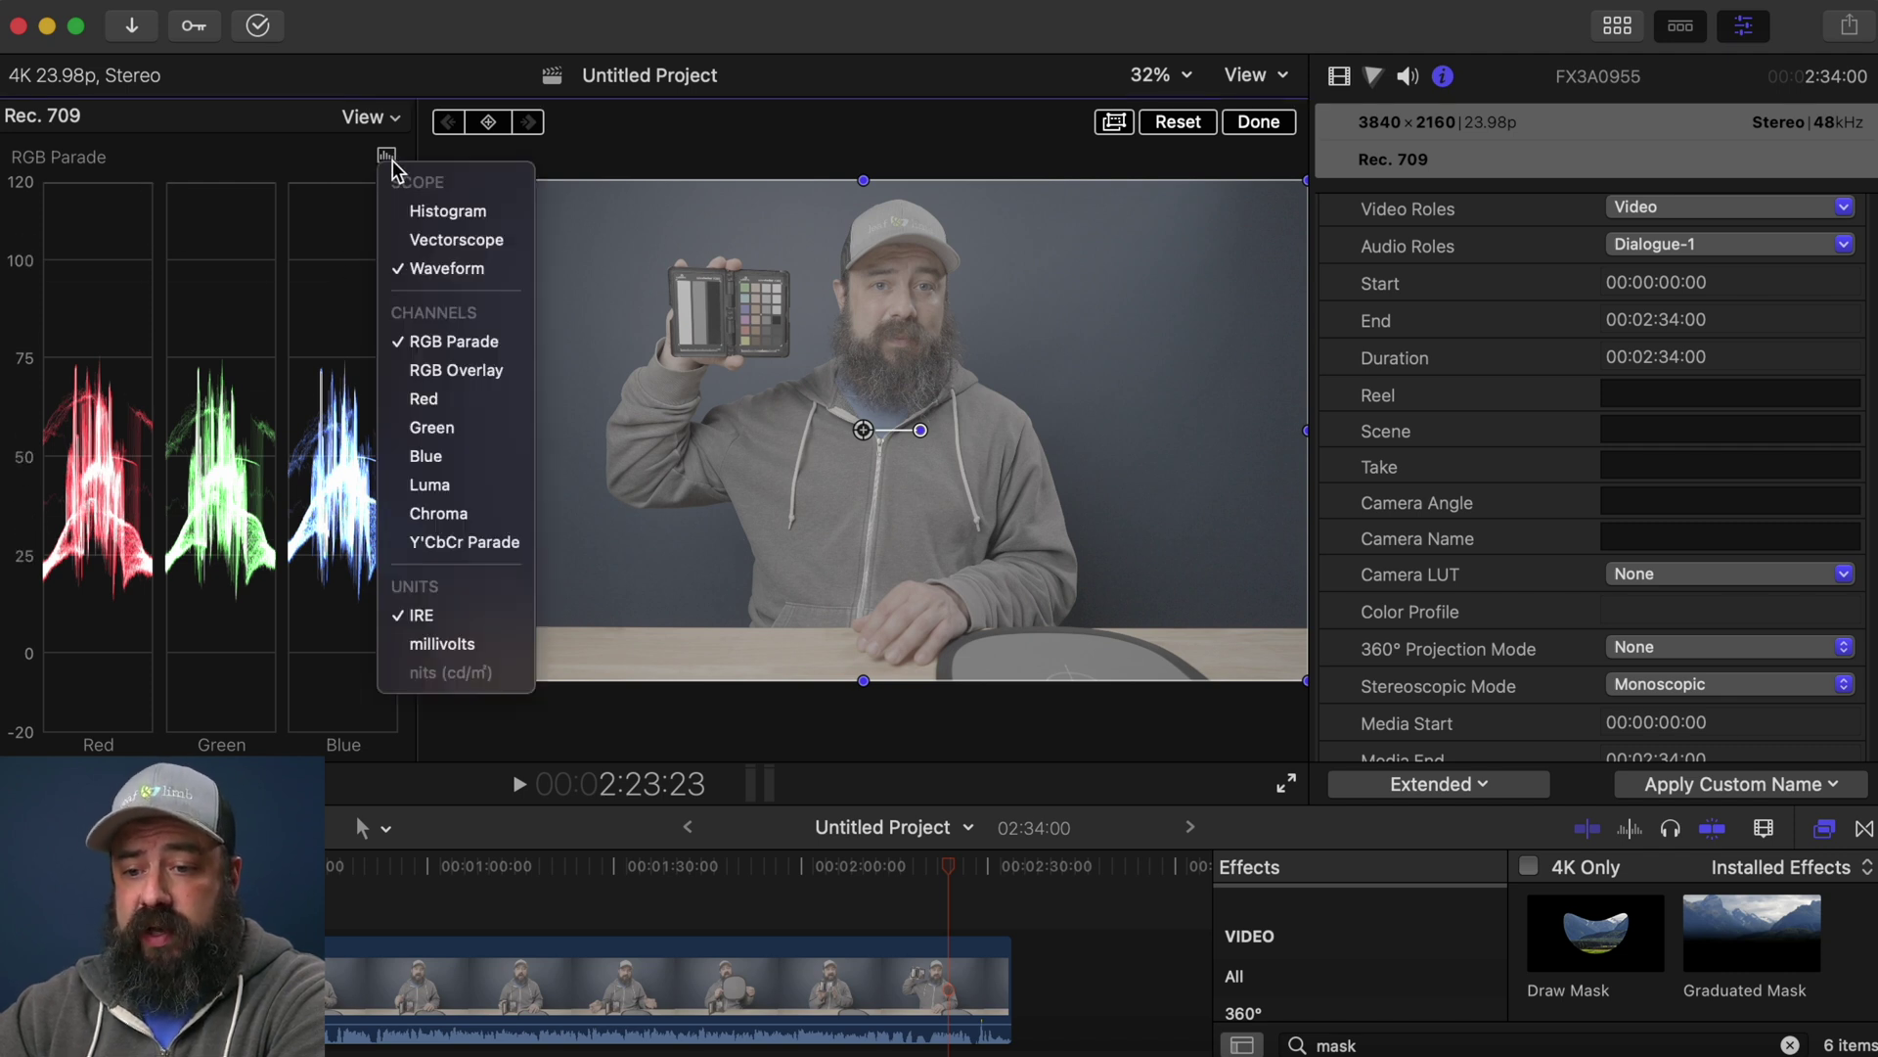
left_click(456, 268)
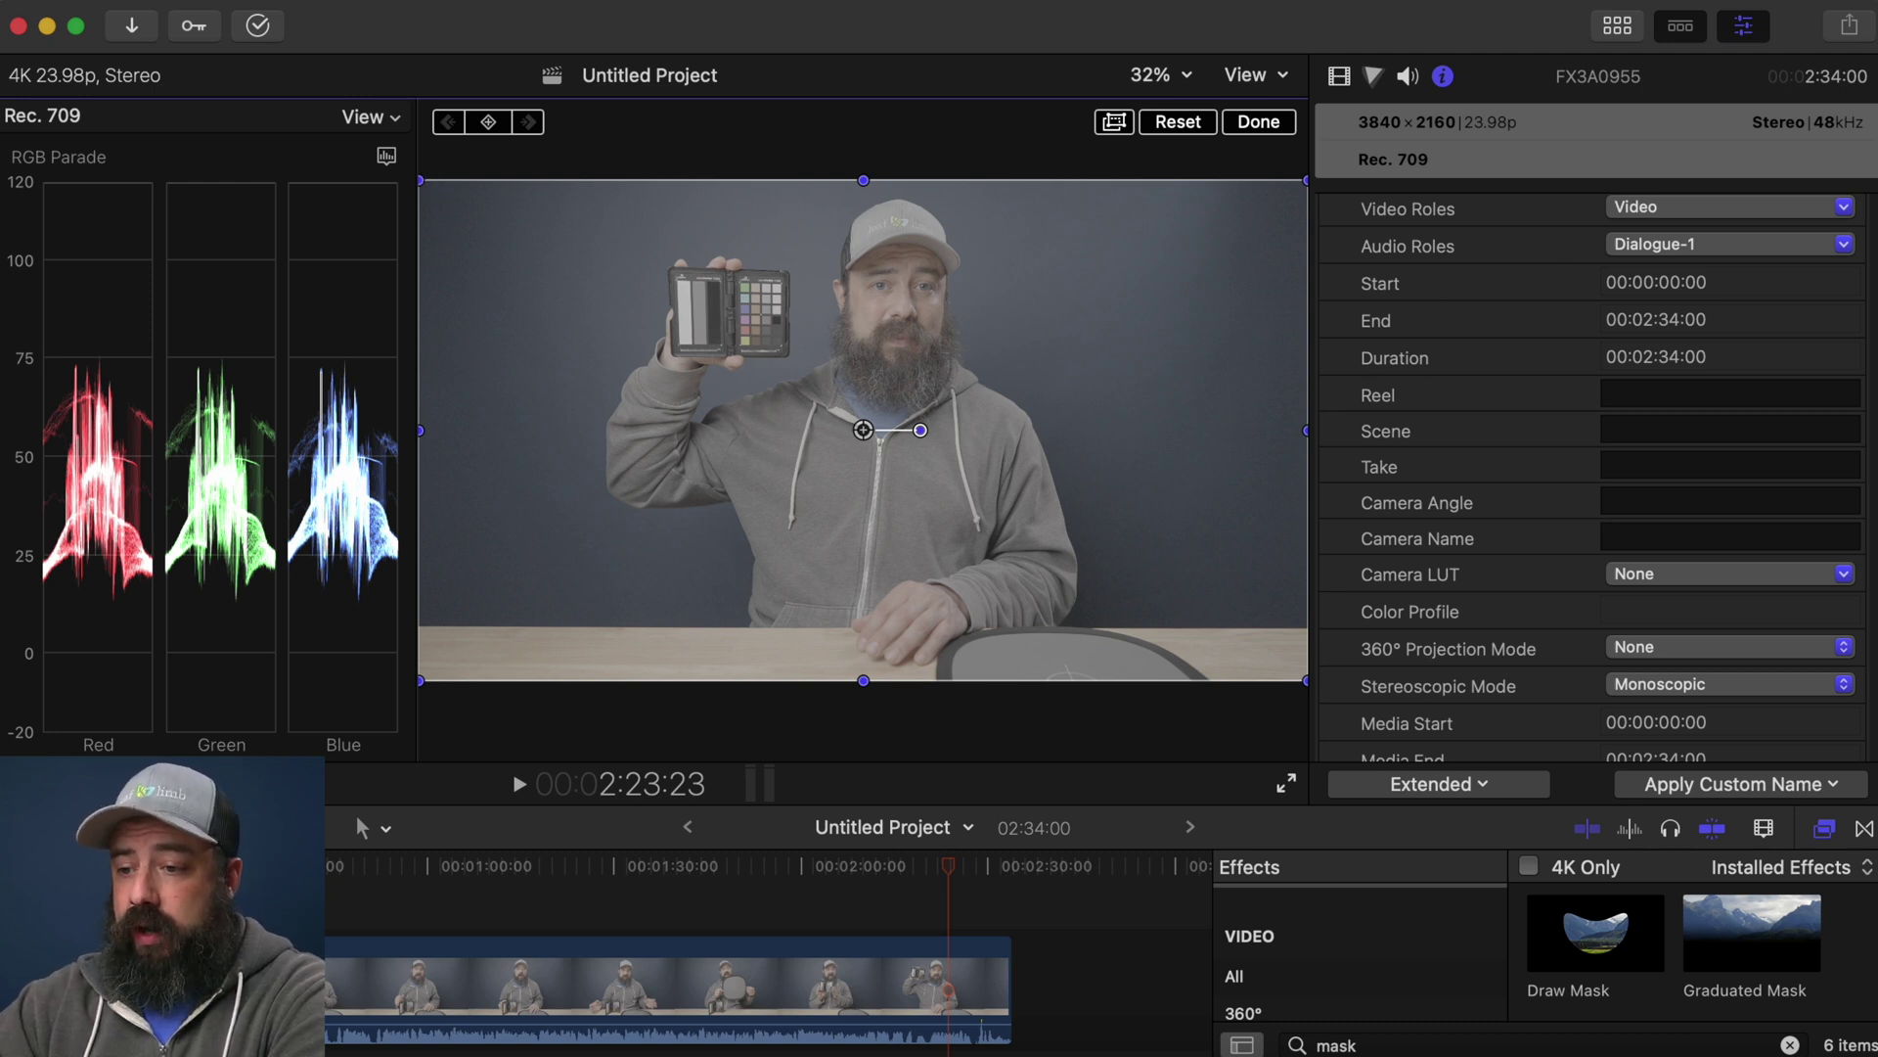
Set the clip's Camera LUT to Sony S-Log3/S-Gamut3.Cine
left_click(1340, 78)
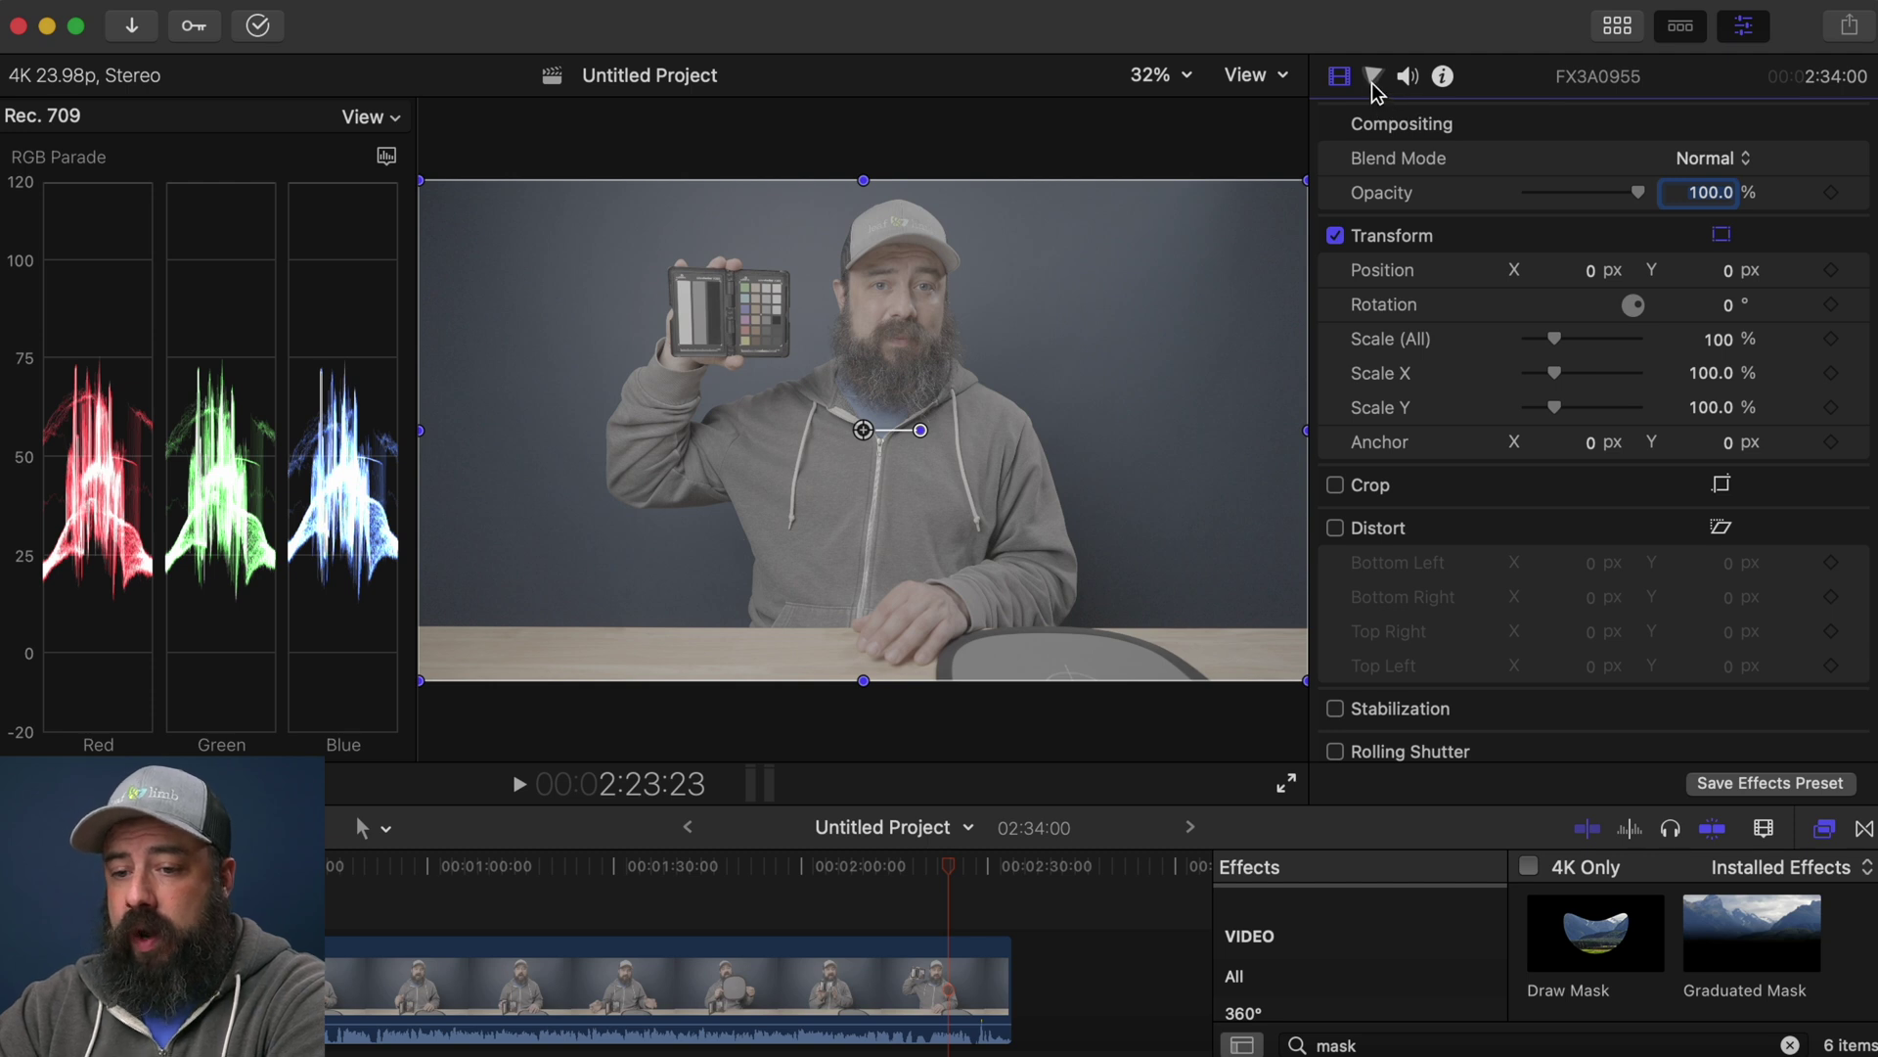
left_click(1443, 77)
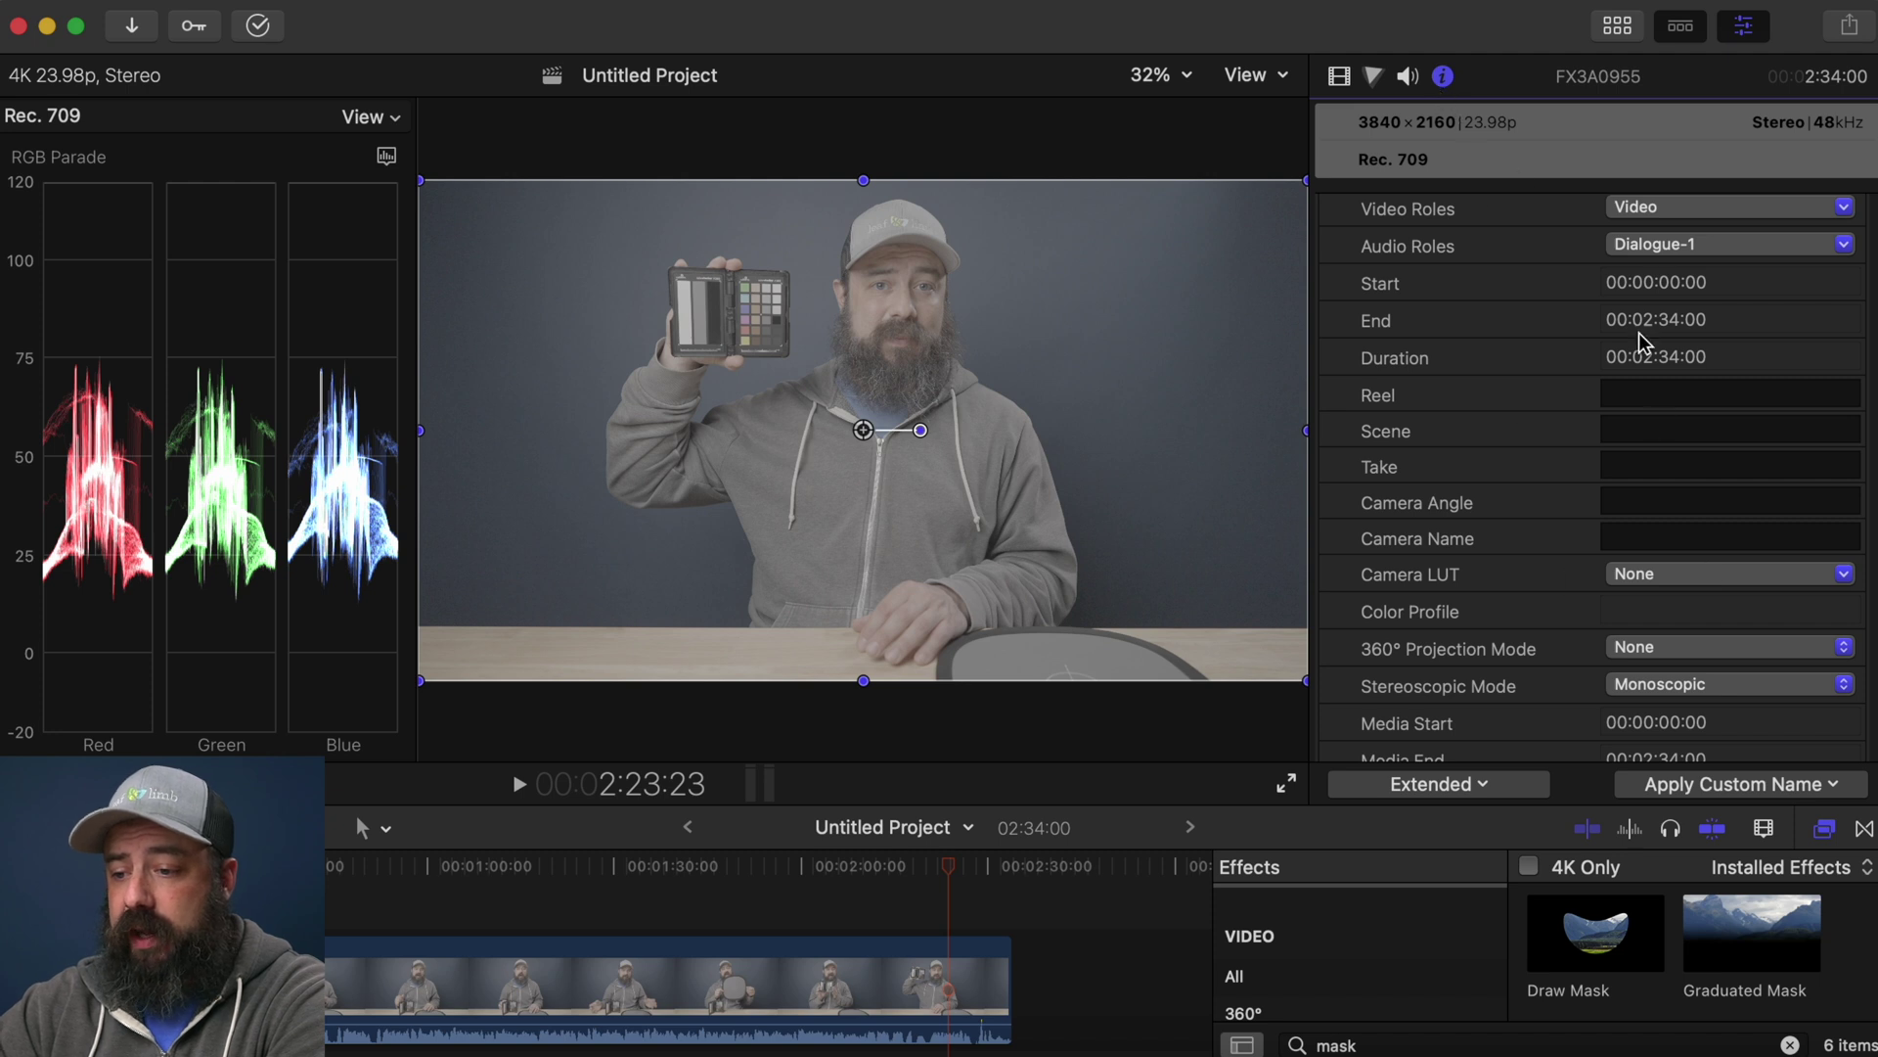
left_click(1634, 584)
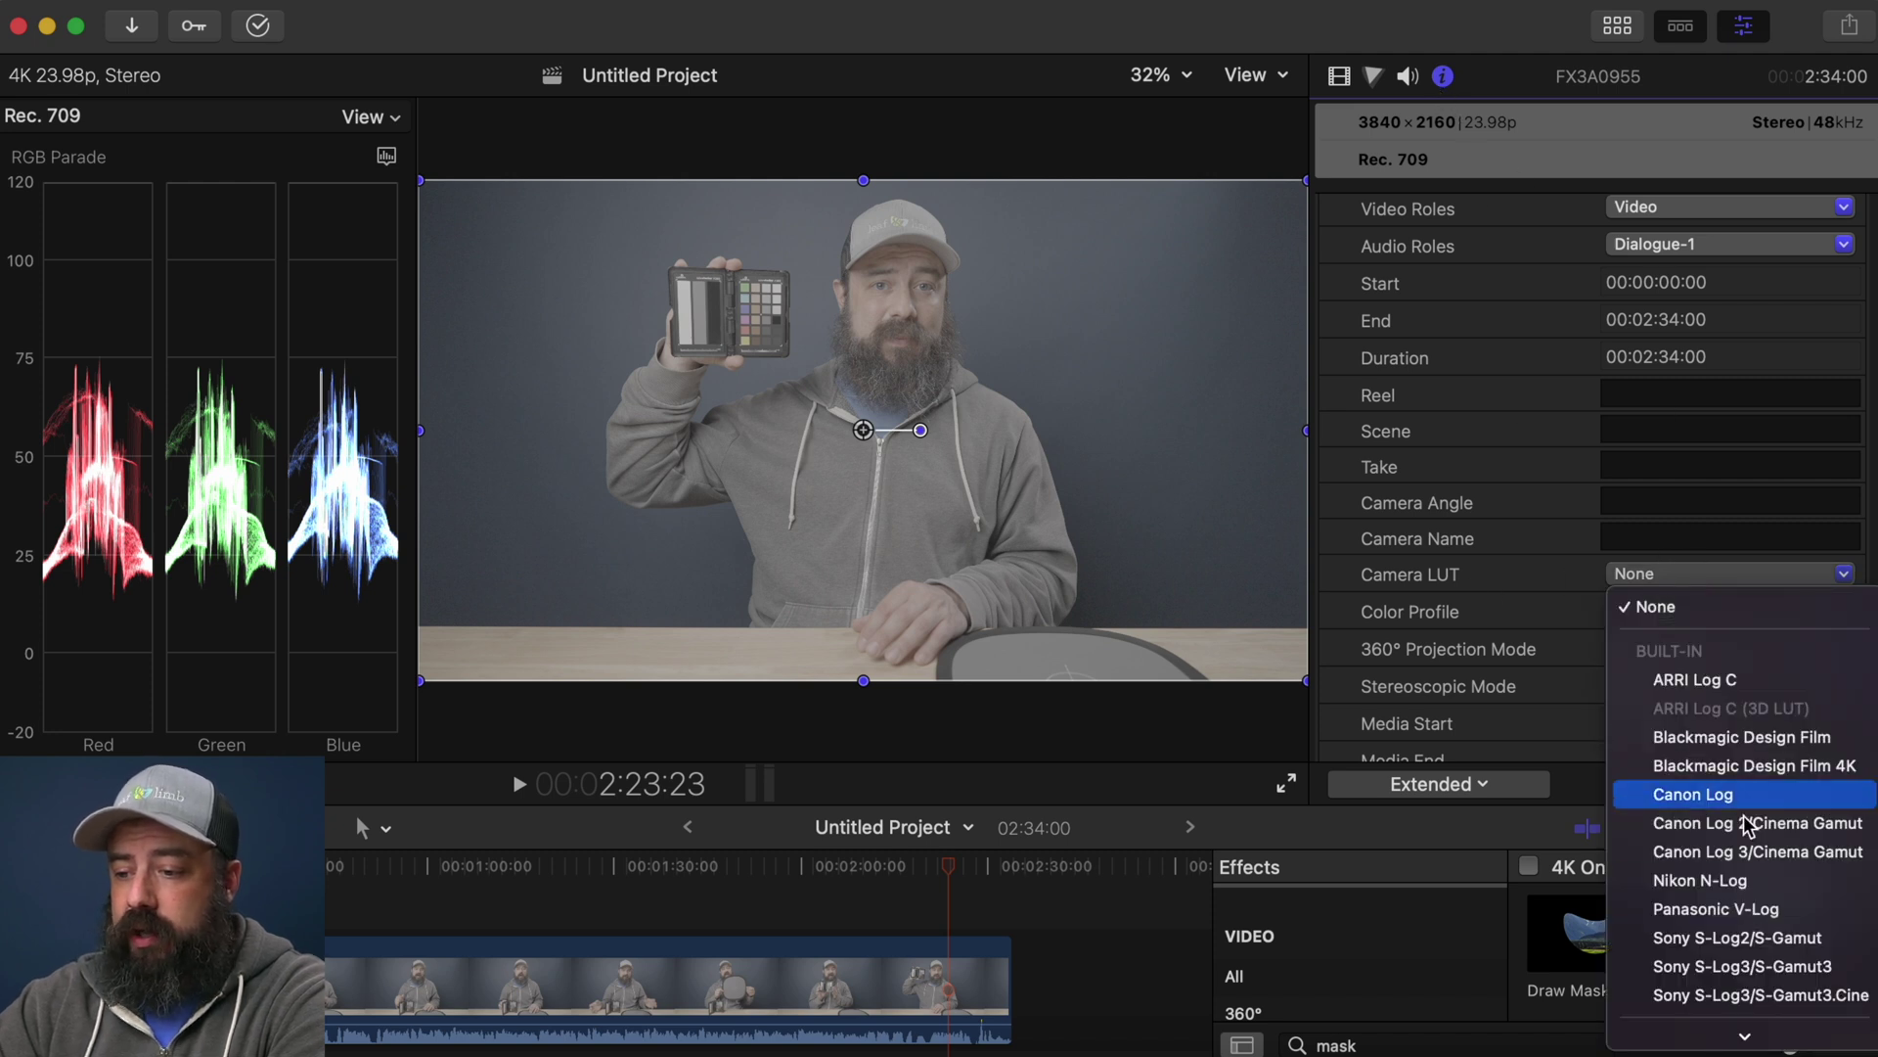
left_click(1760, 996)
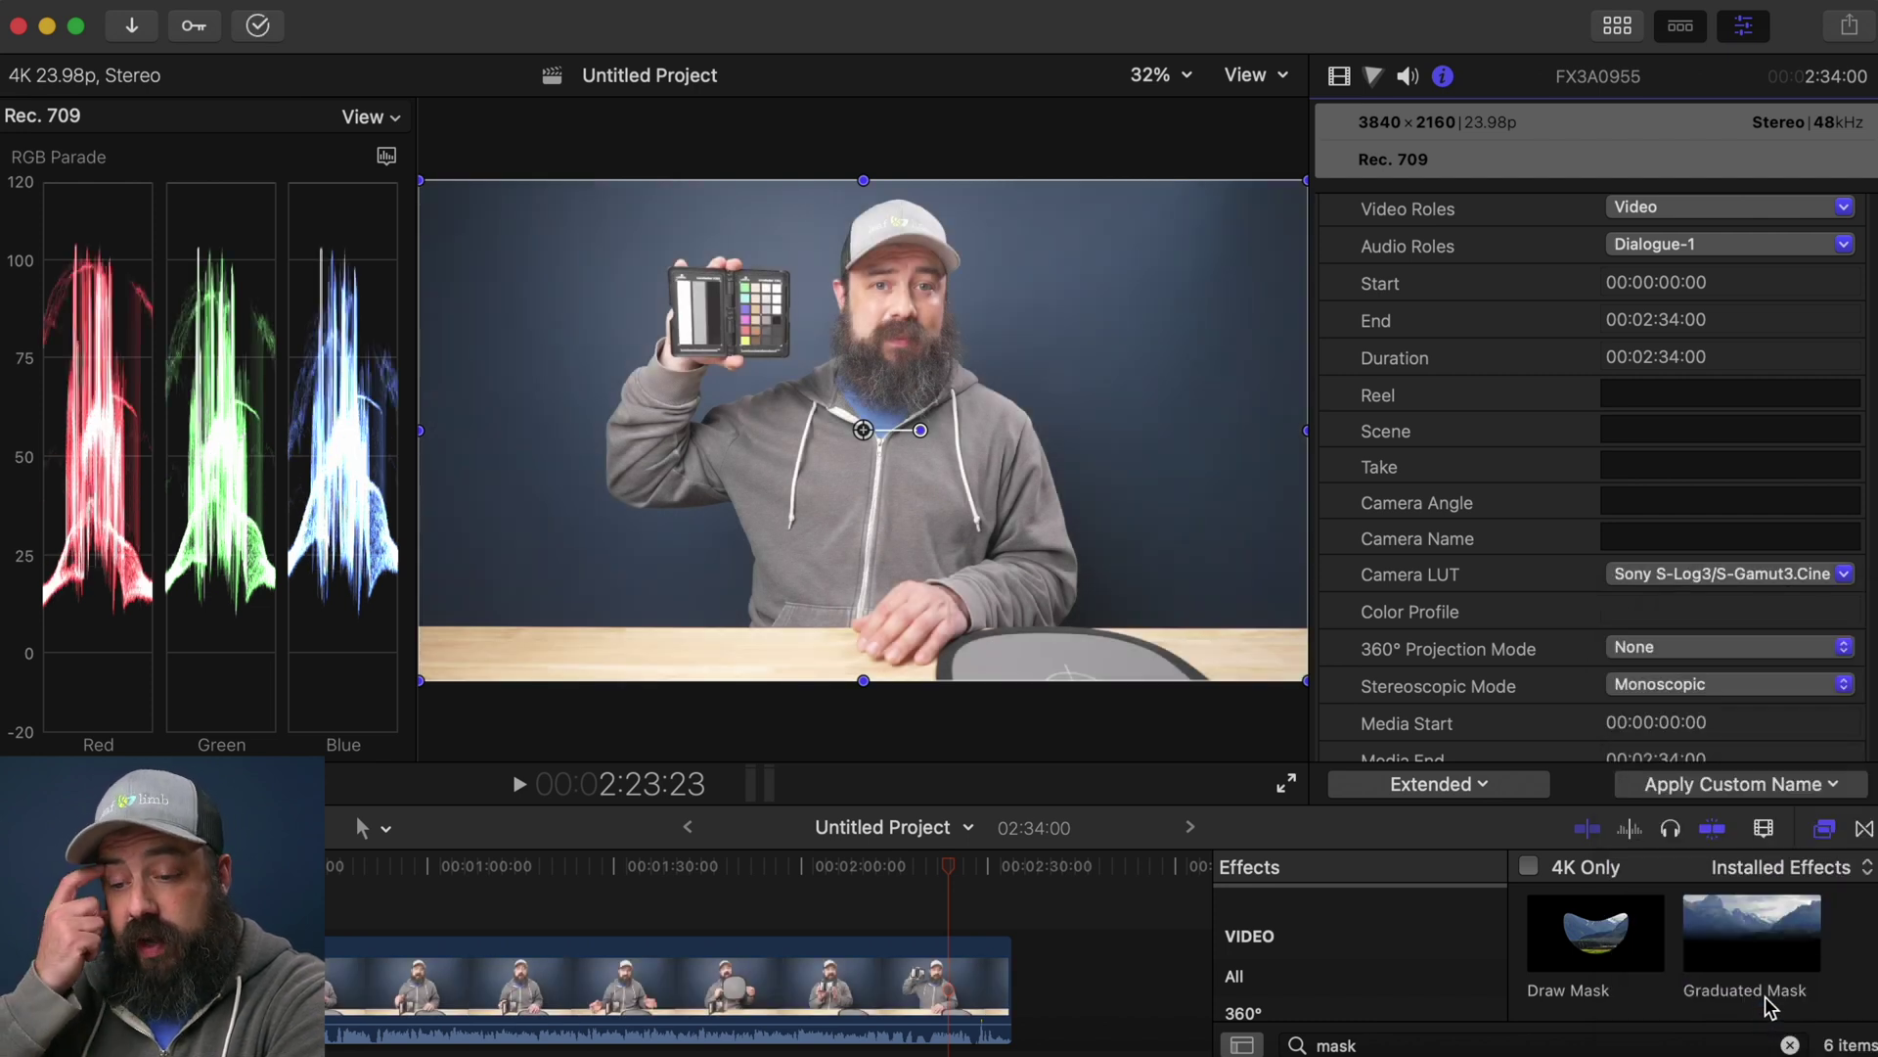
left_click(1765, 996)
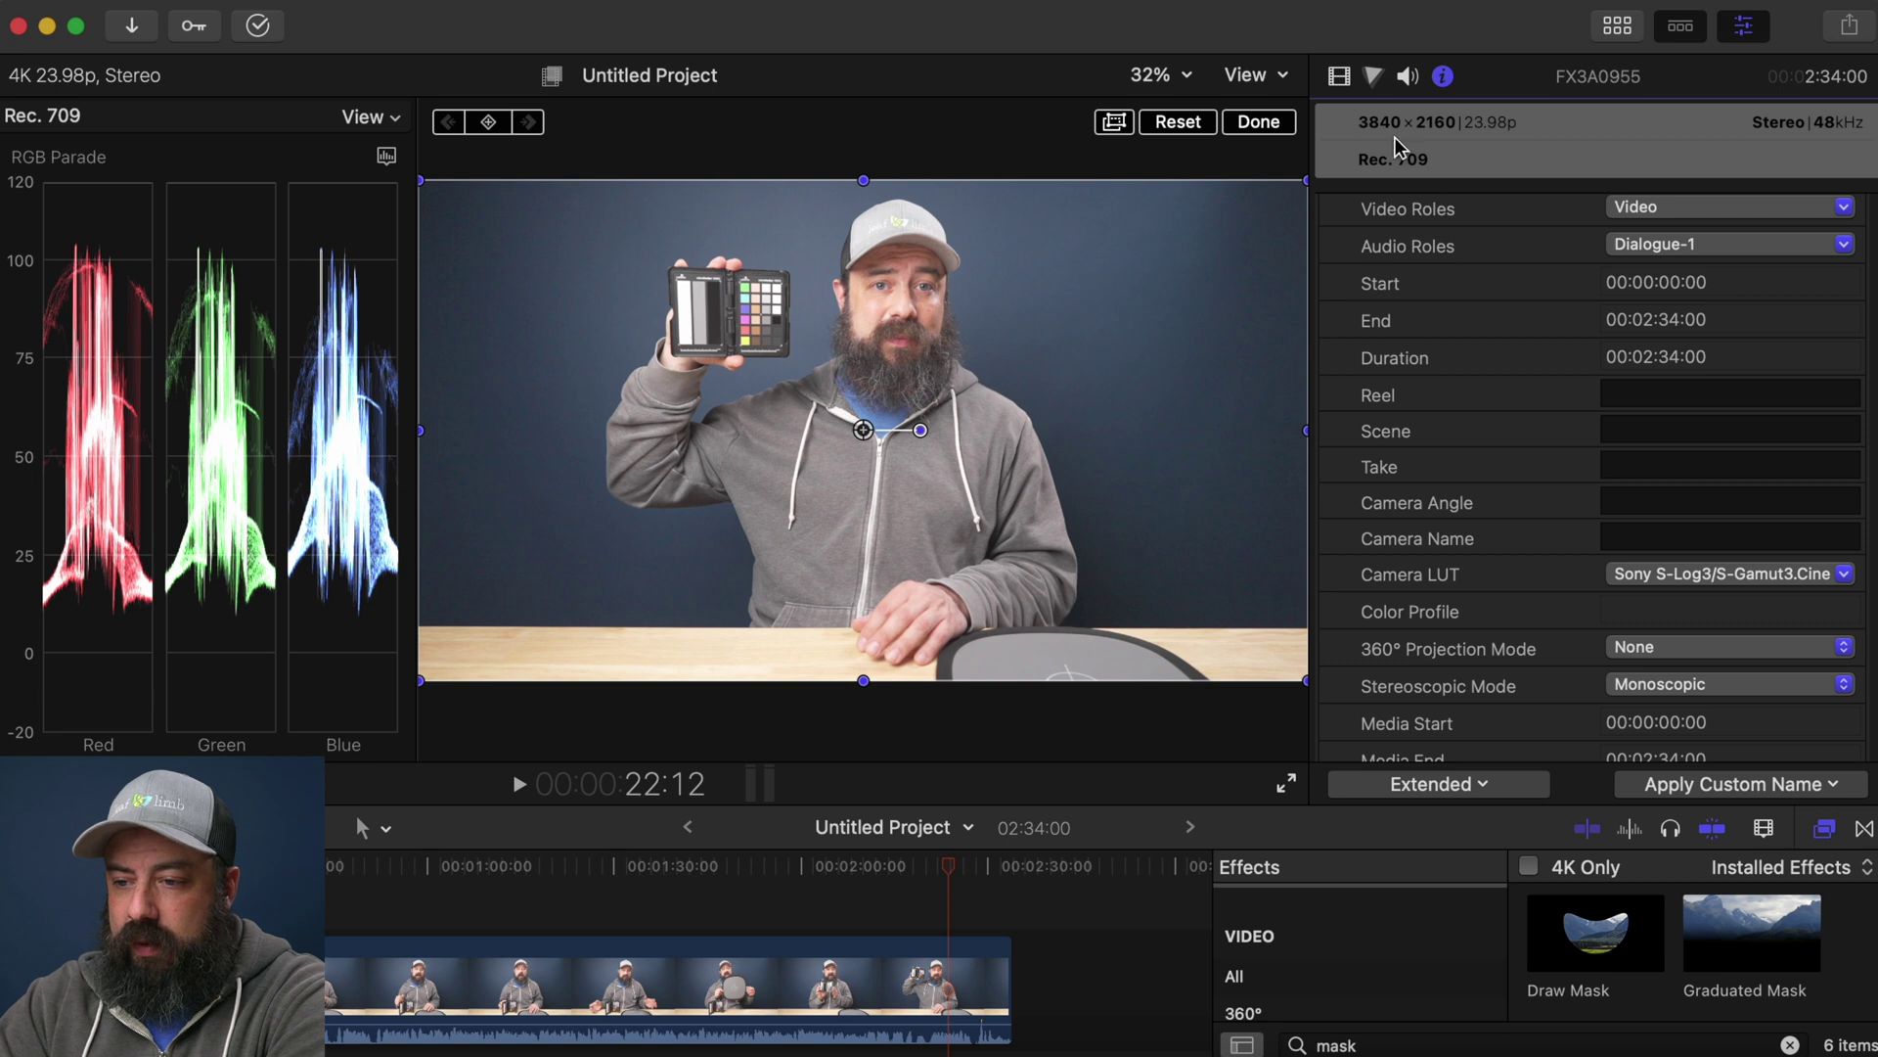
Add a Color Wheels correction to the clip
left_click(1374, 79)
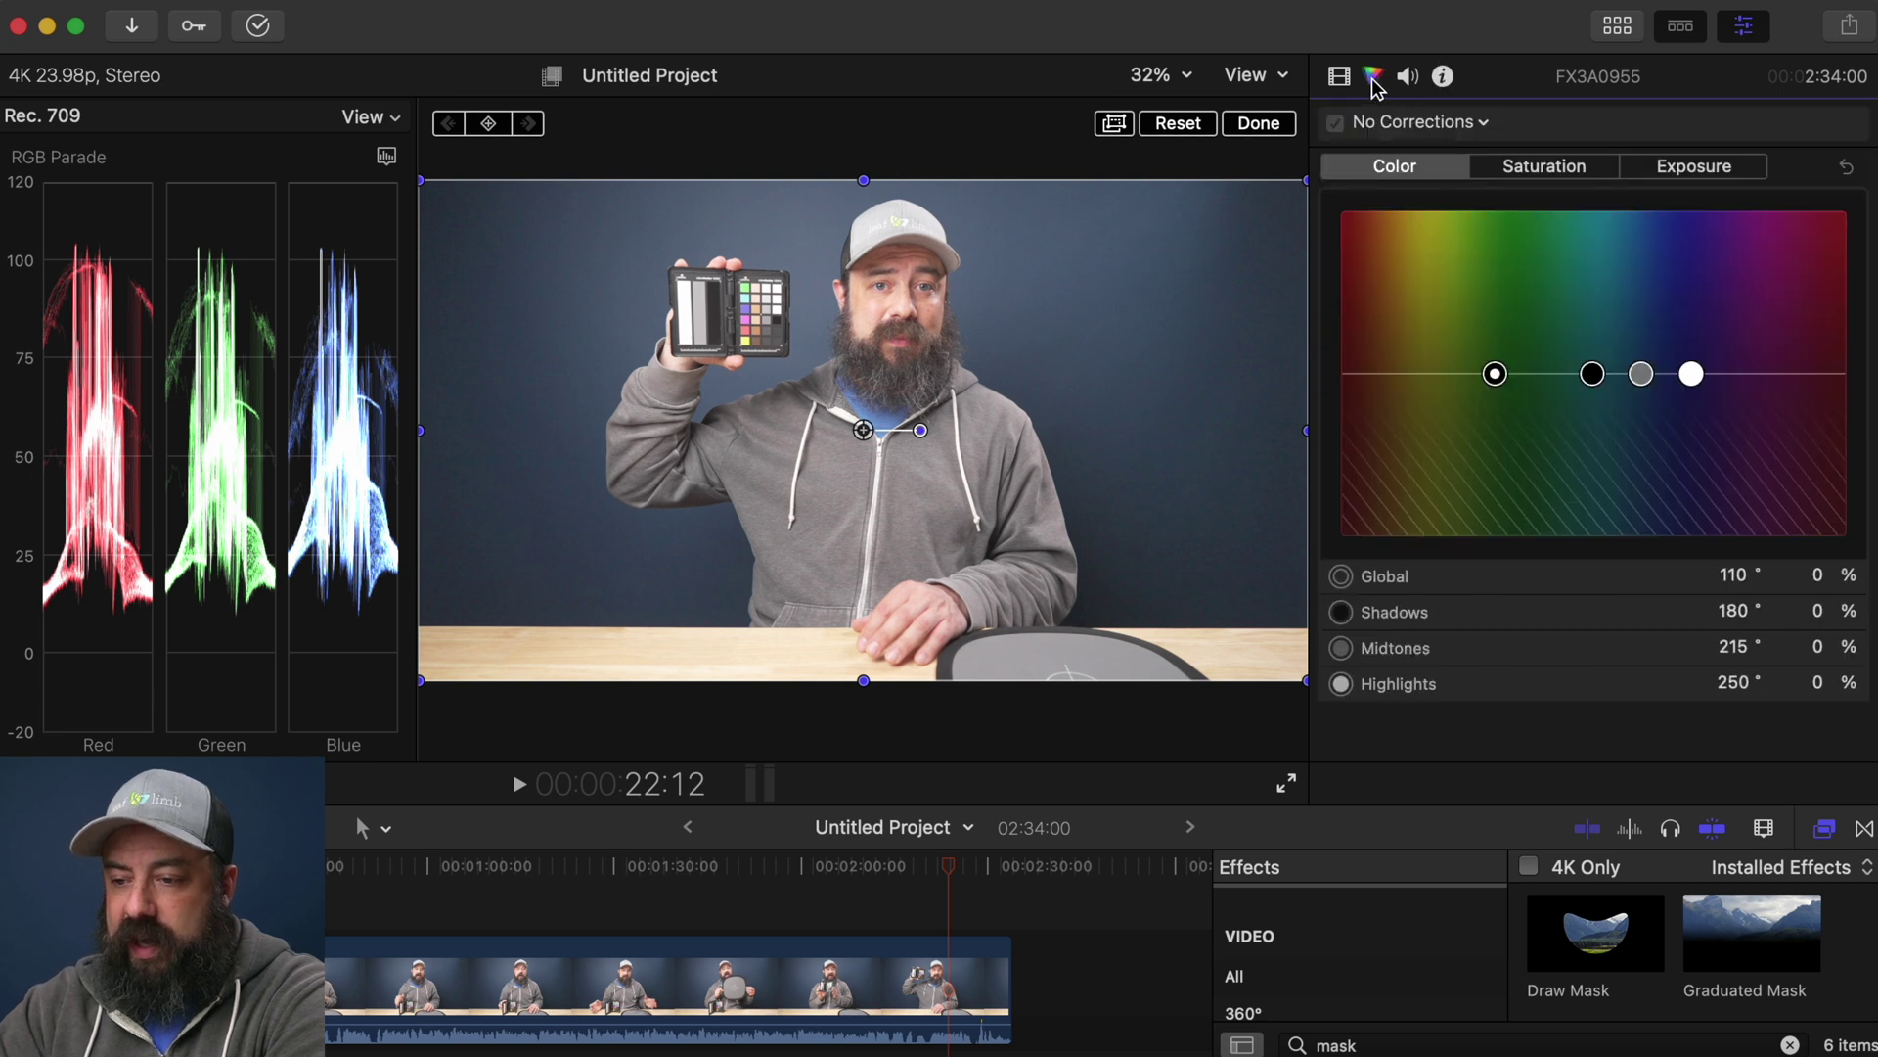
left_click(1426, 126)
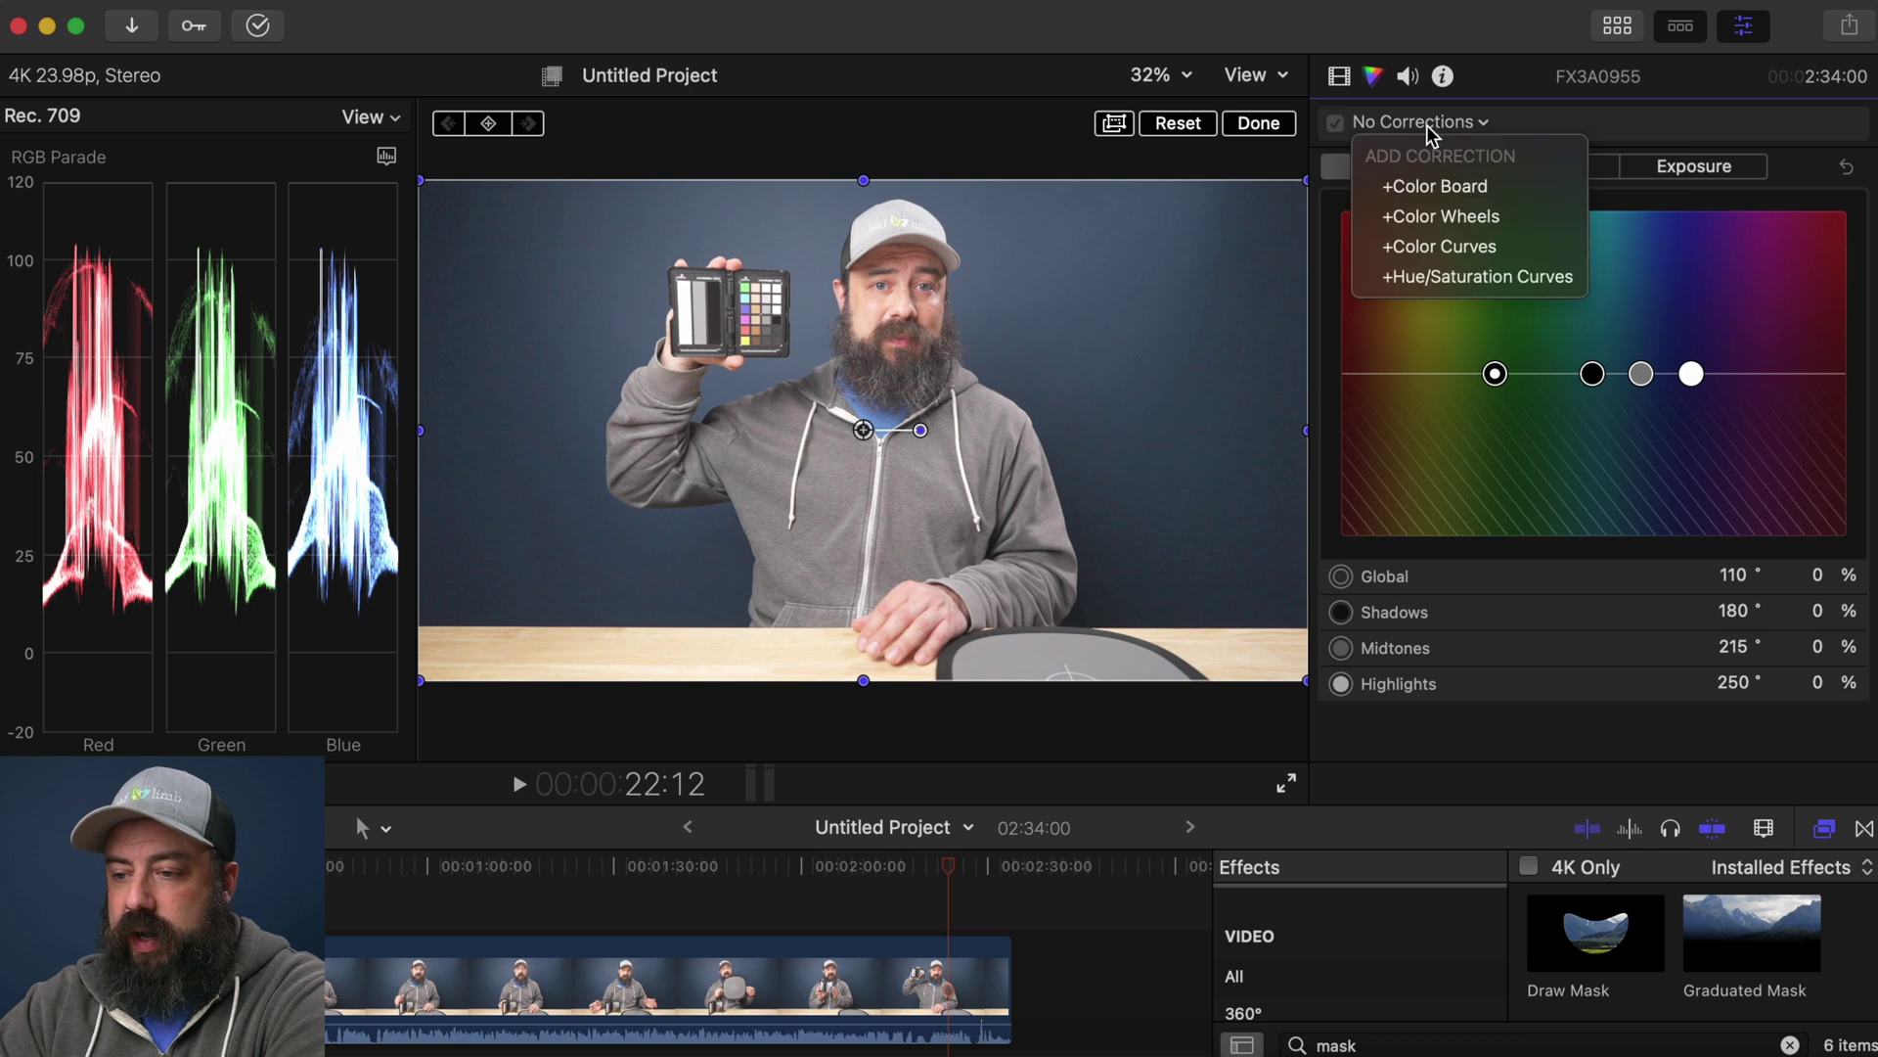
left_click(1440, 215)
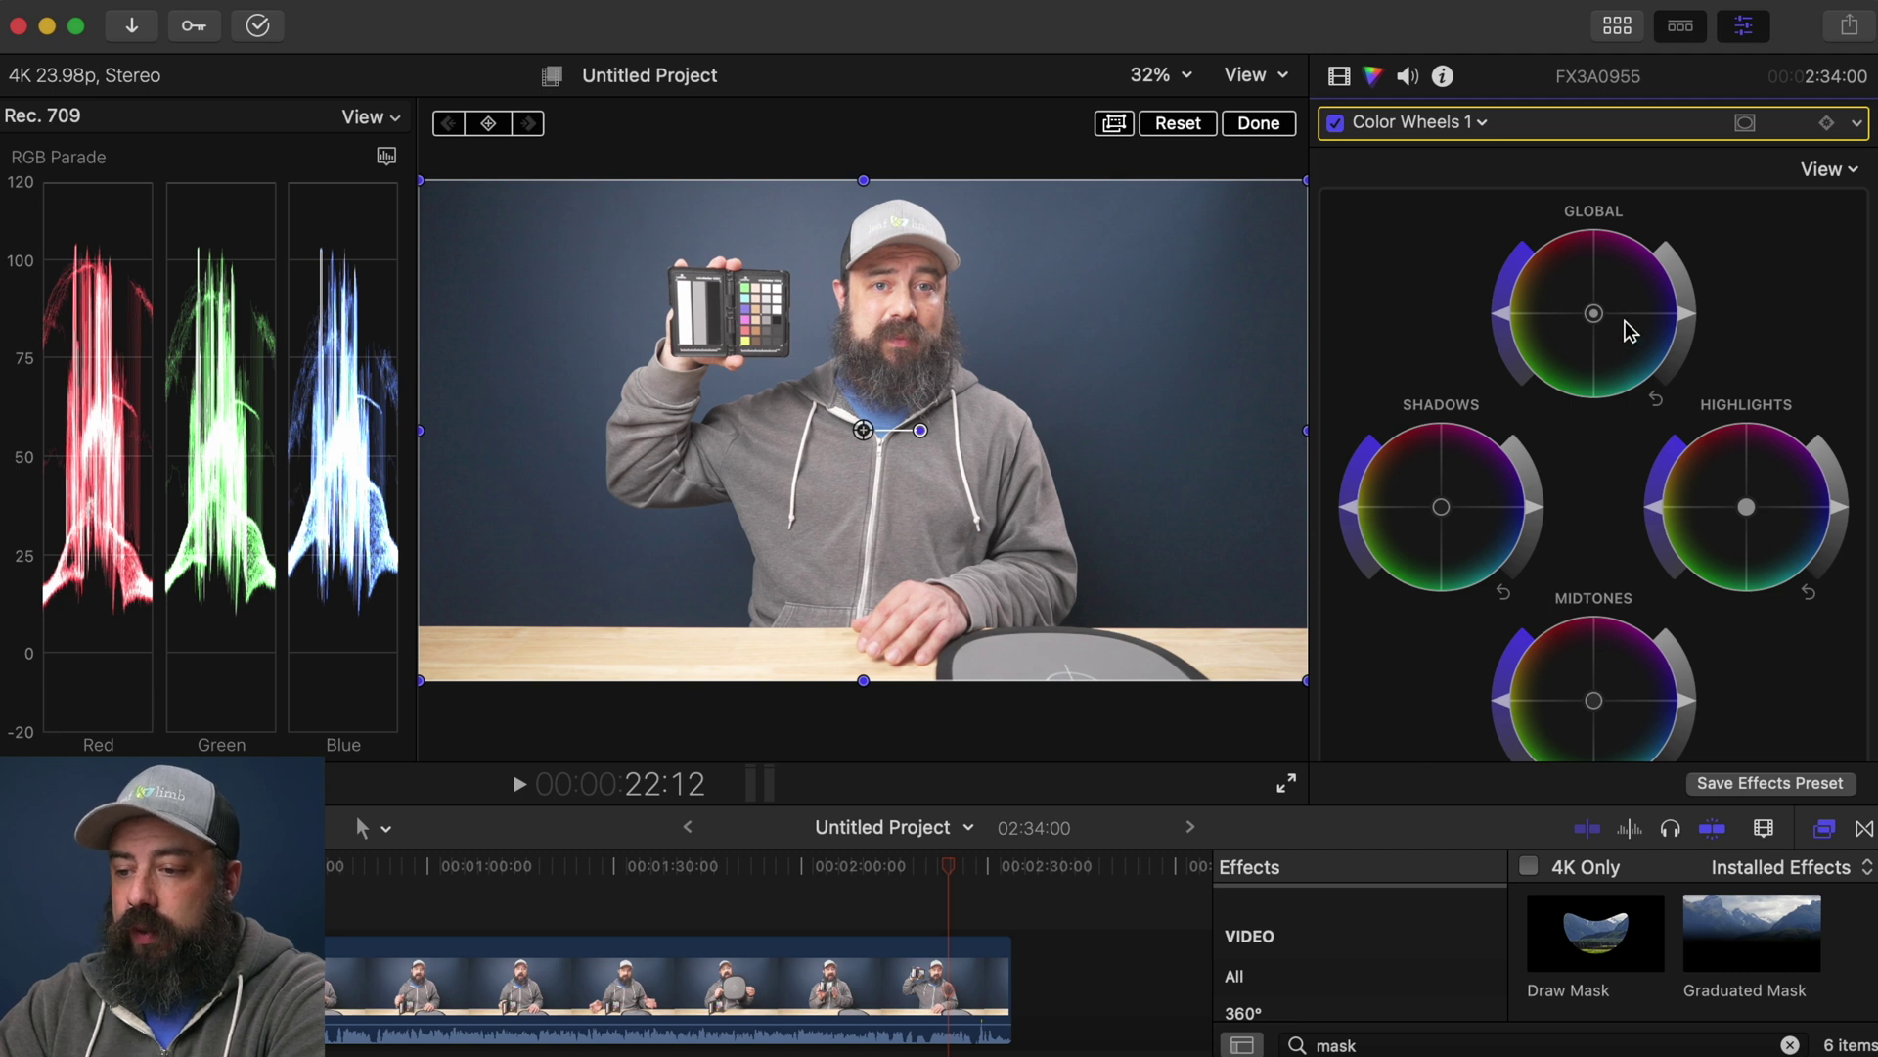
Lower the Global brightness in the color wheels until the darkest parts of the RGB parade sit near 0
mouse_move(1687, 313)
left_mouse_down()
mouse_move(1684, 338)
mouse_move(1690, 323)
left_mouse_up()
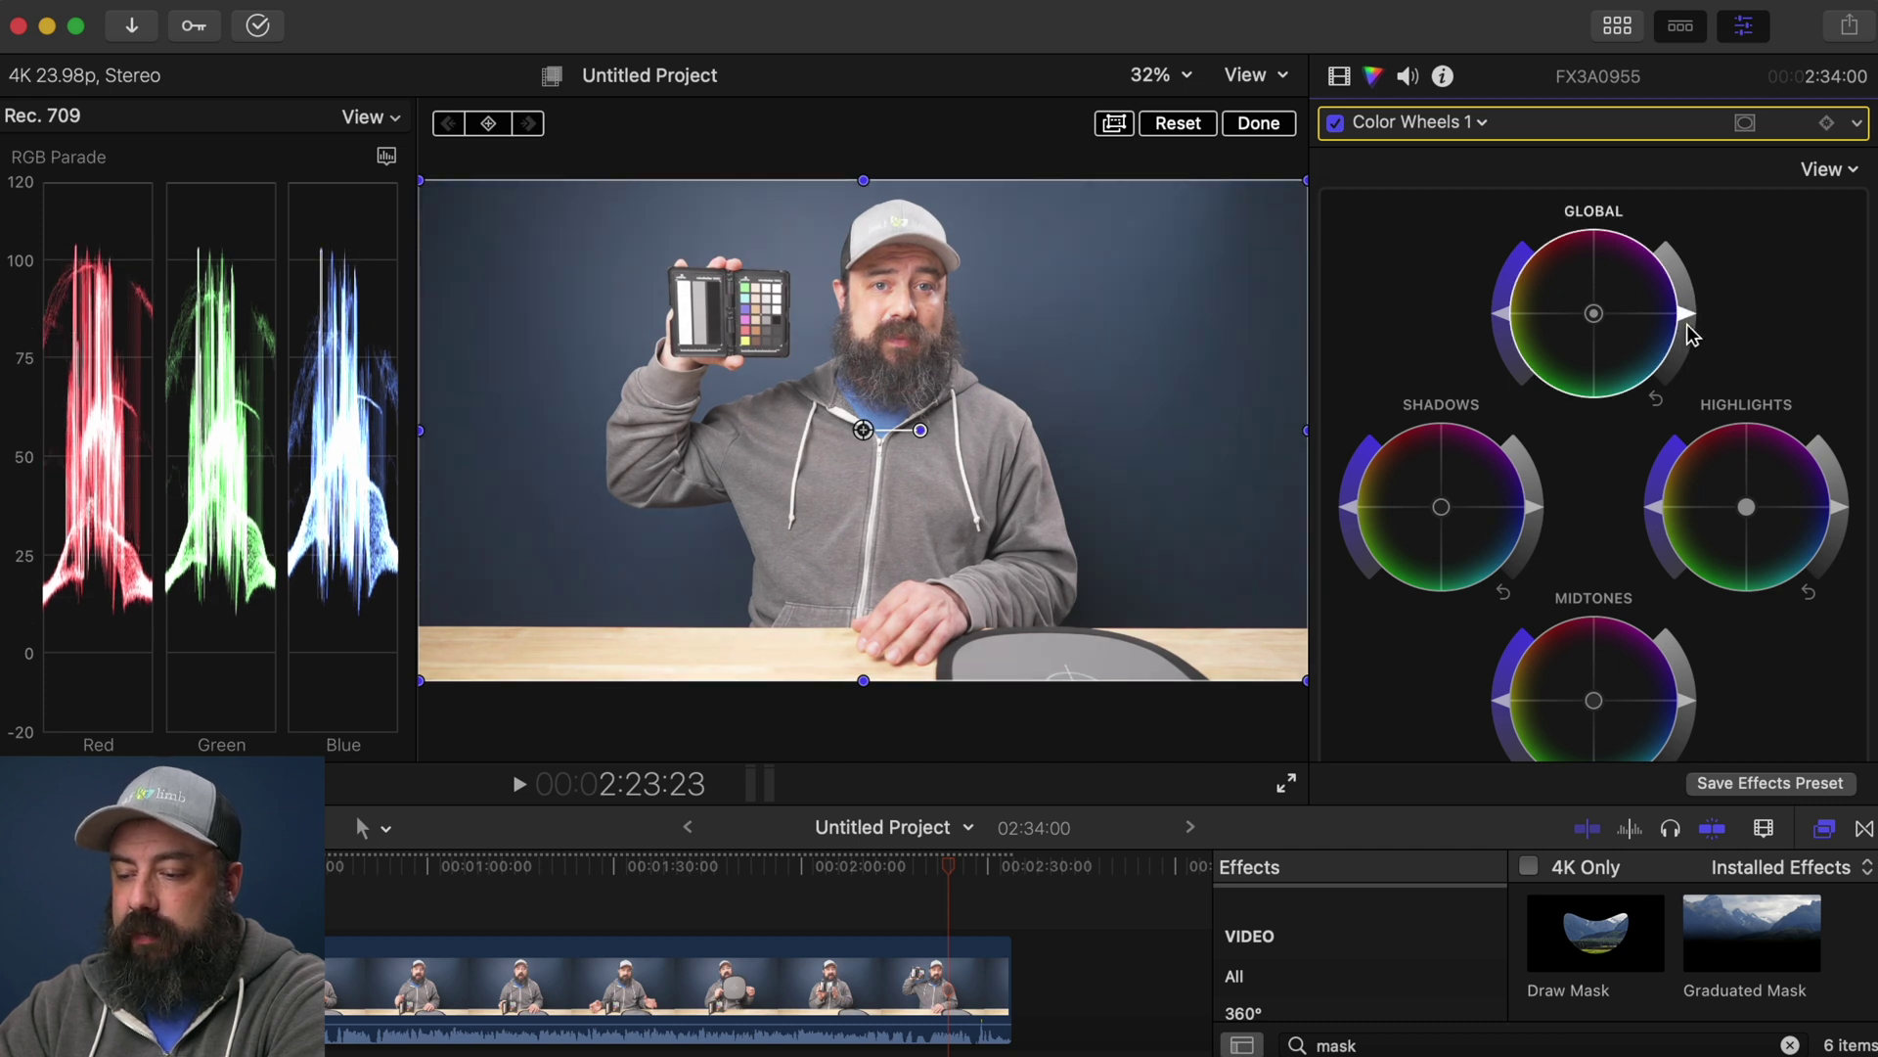
left_click_drag(1507, 318, 1605, 326)
double_click(1600, 321)
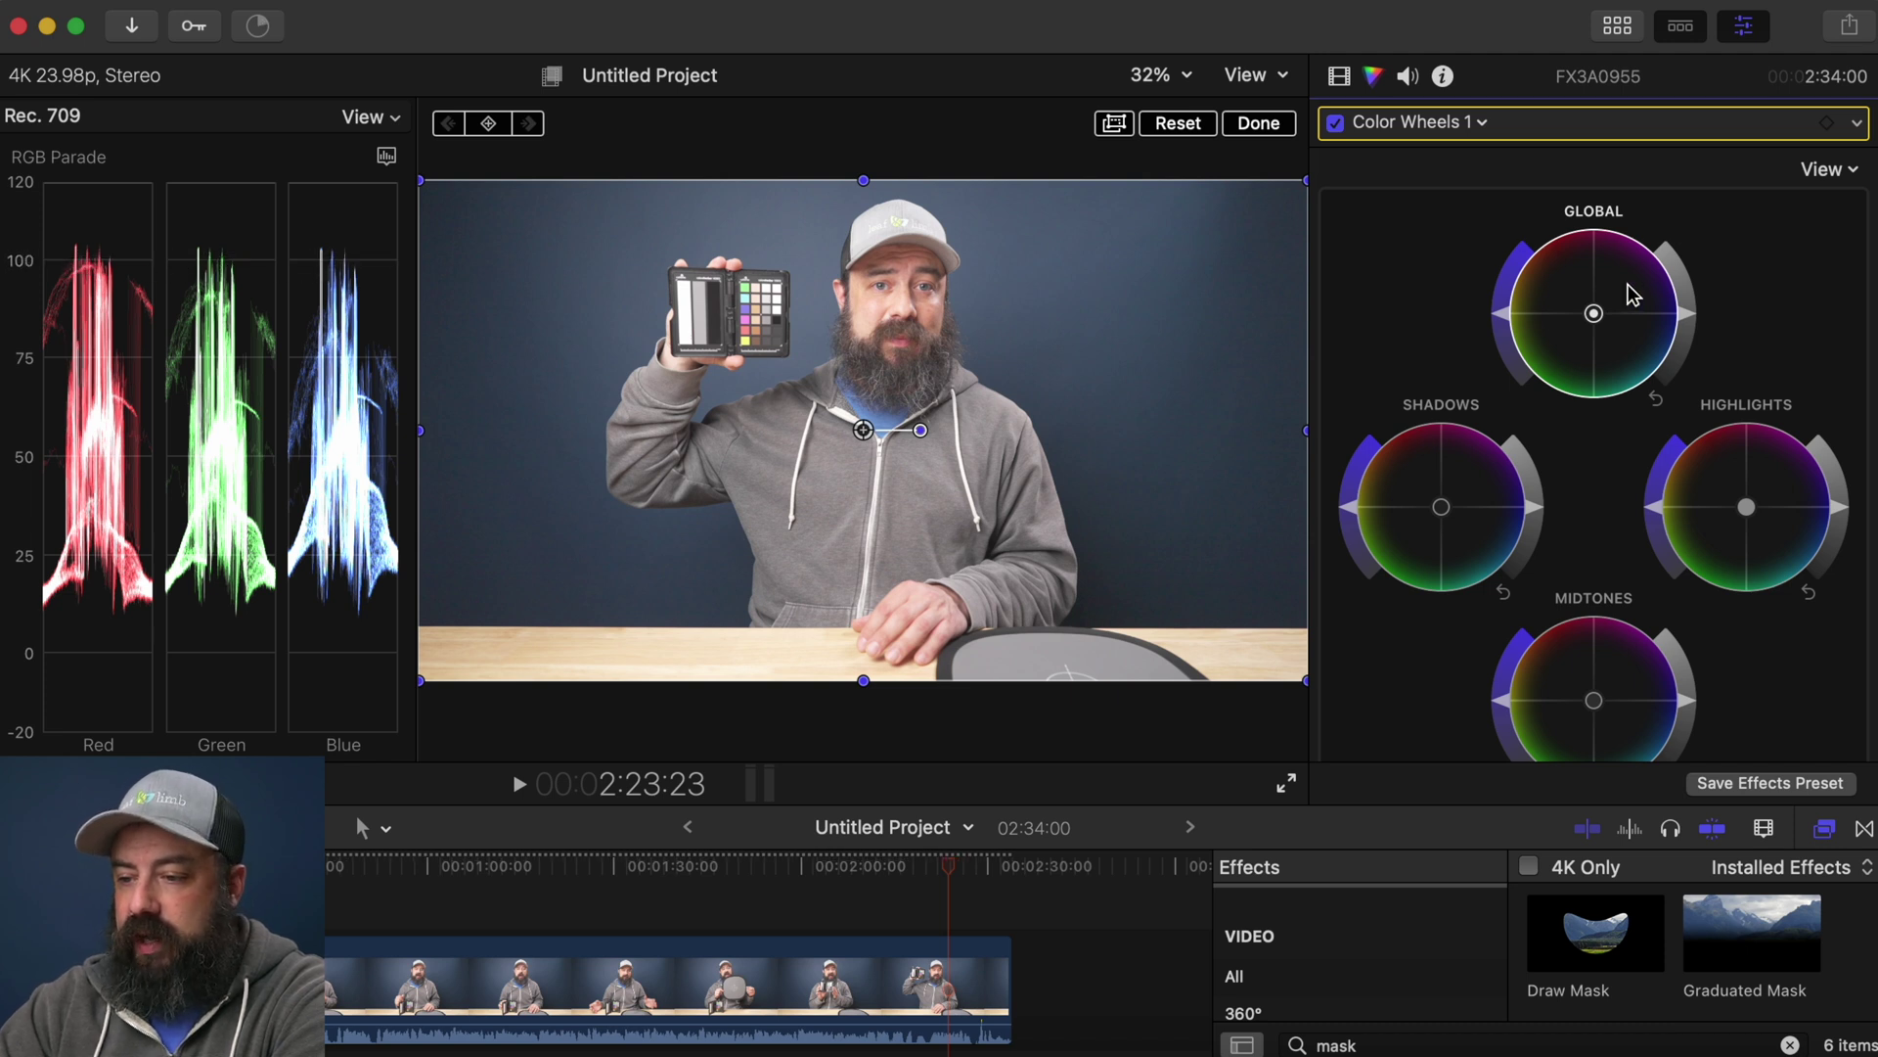
left_click_drag(1690, 321, 1693, 345)
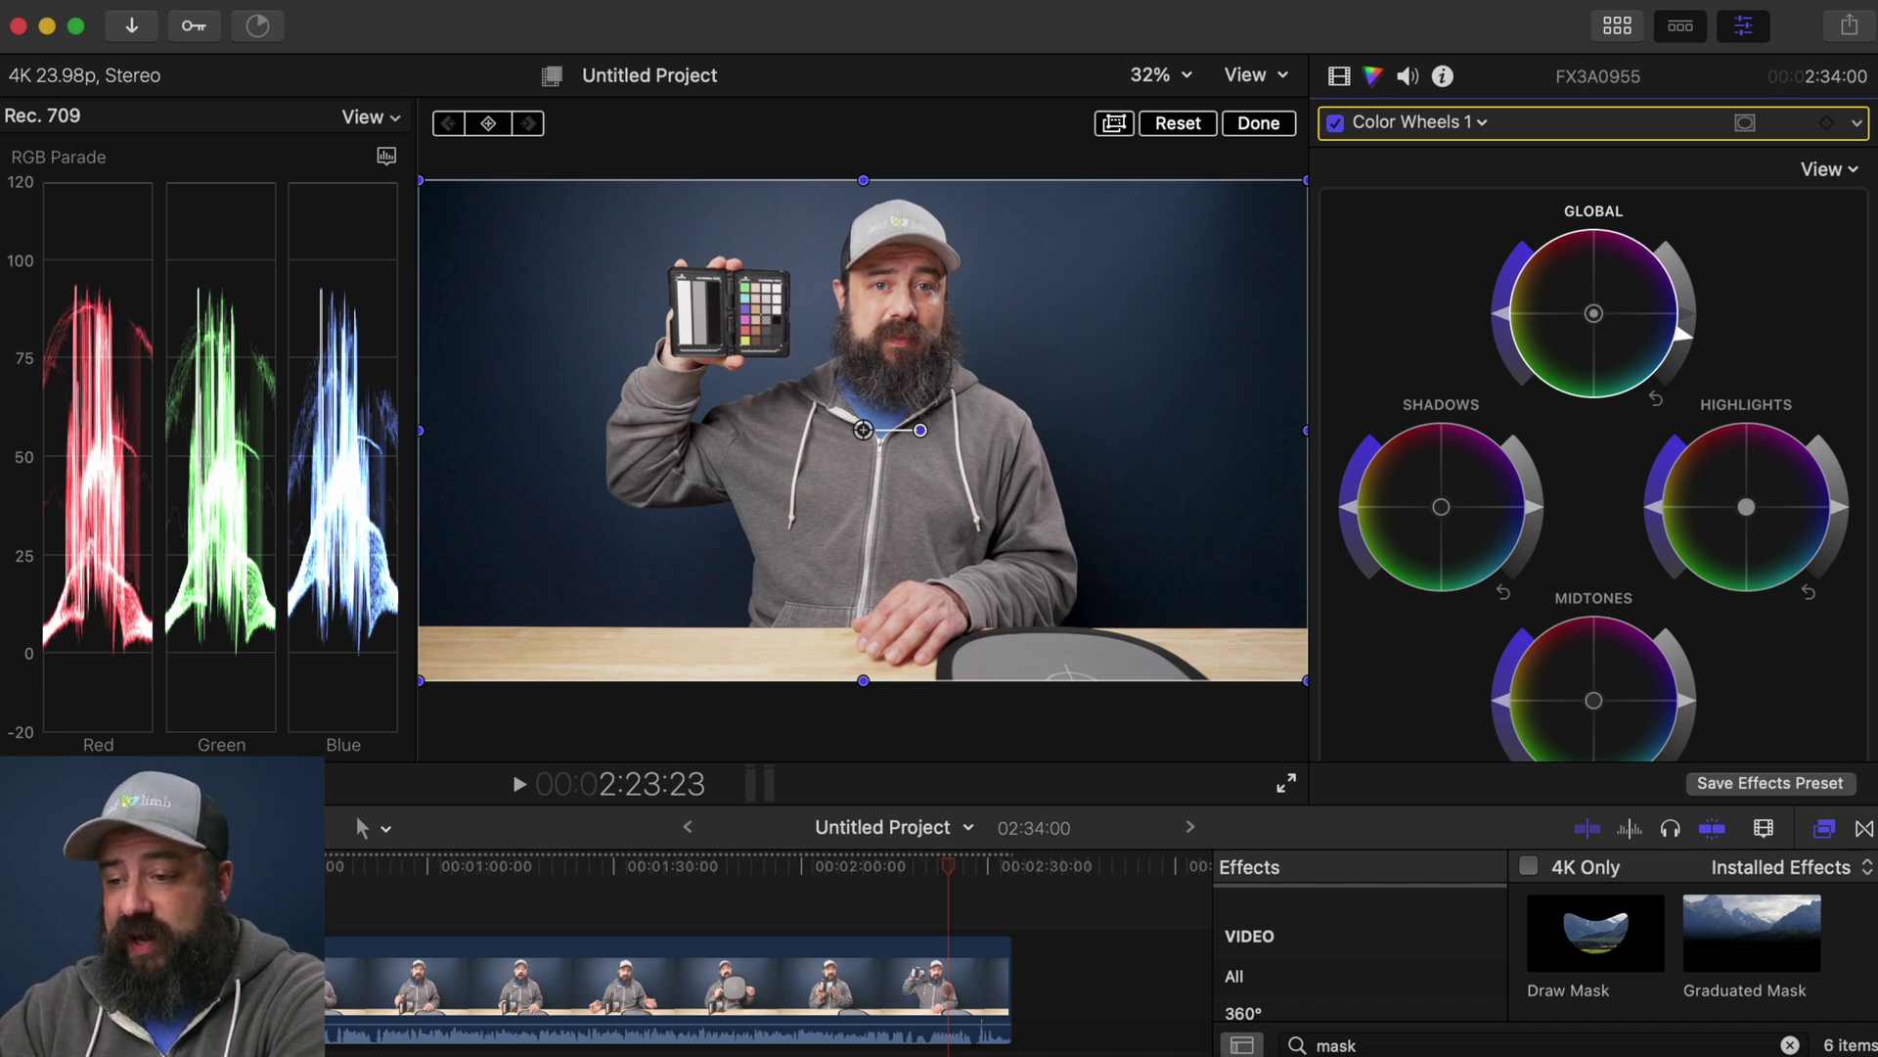
Reset the Color Wheels adjustments and set the clip's Camera LUT back to None
left_click(1858, 124)
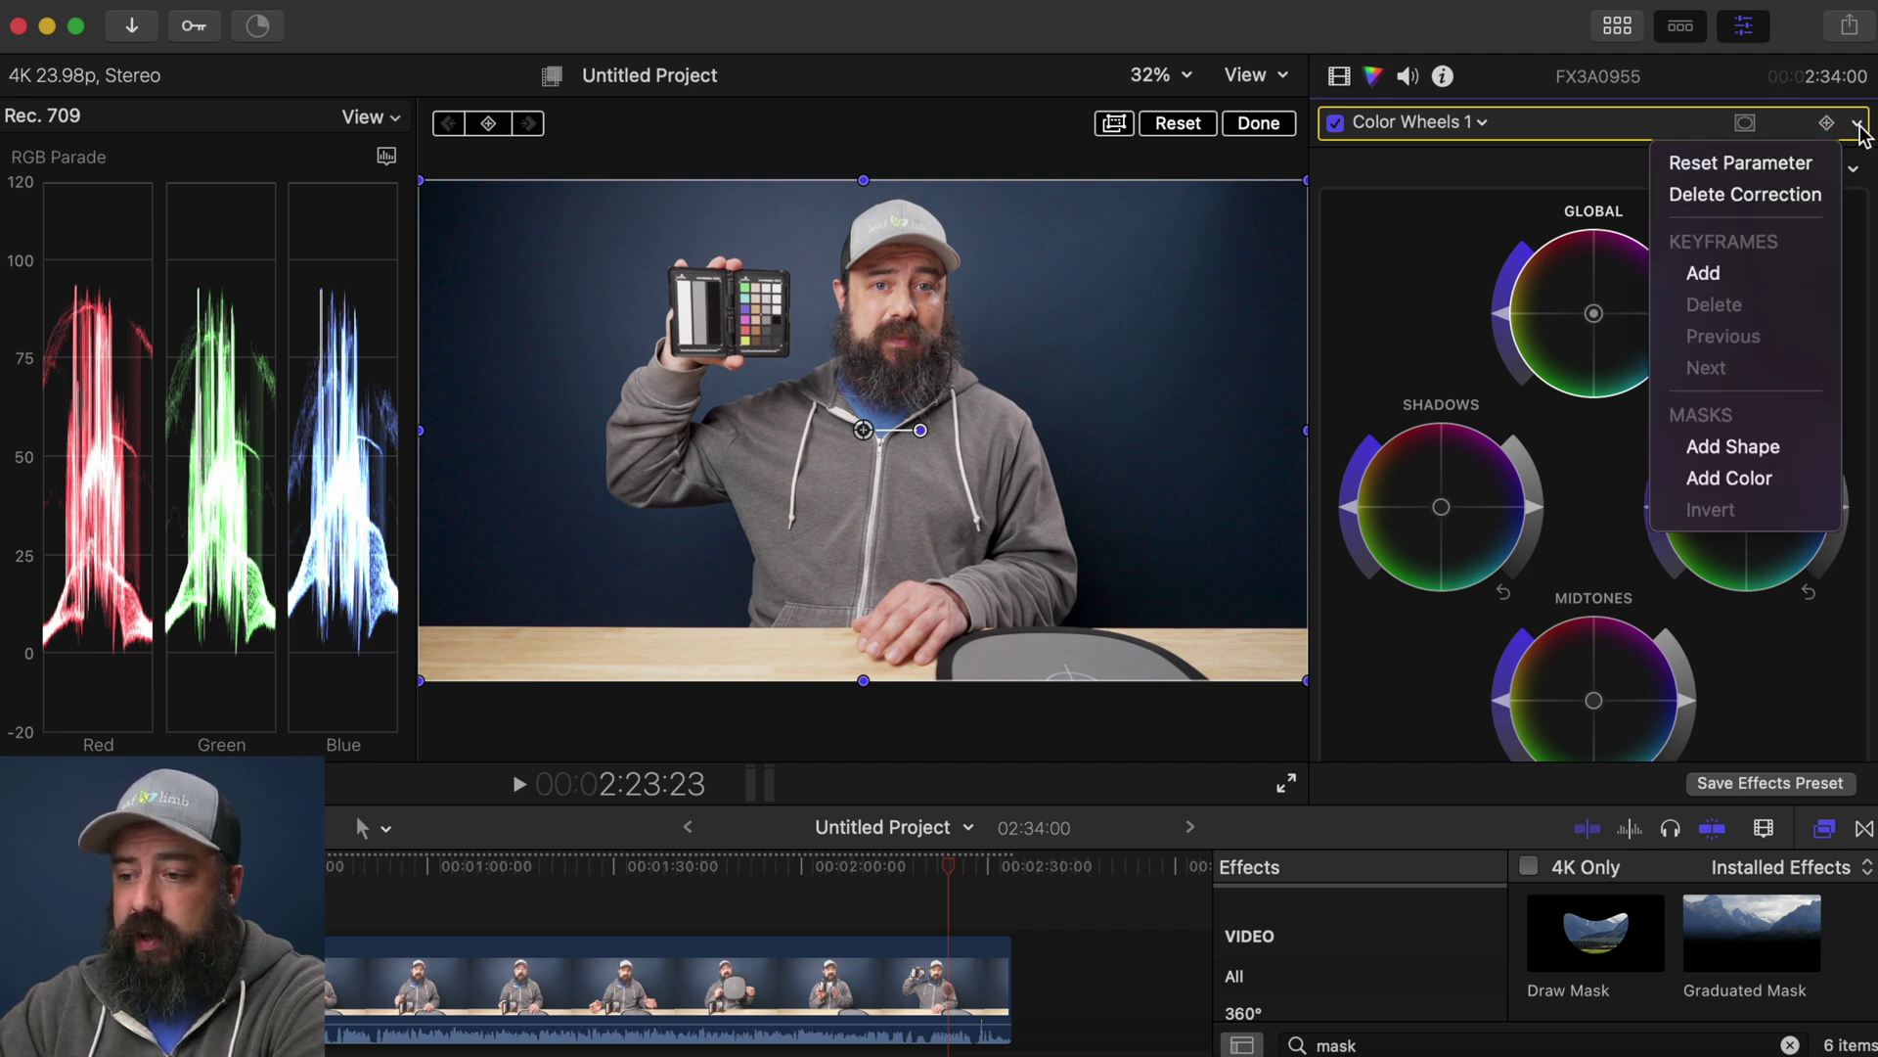
left_click(1815, 164)
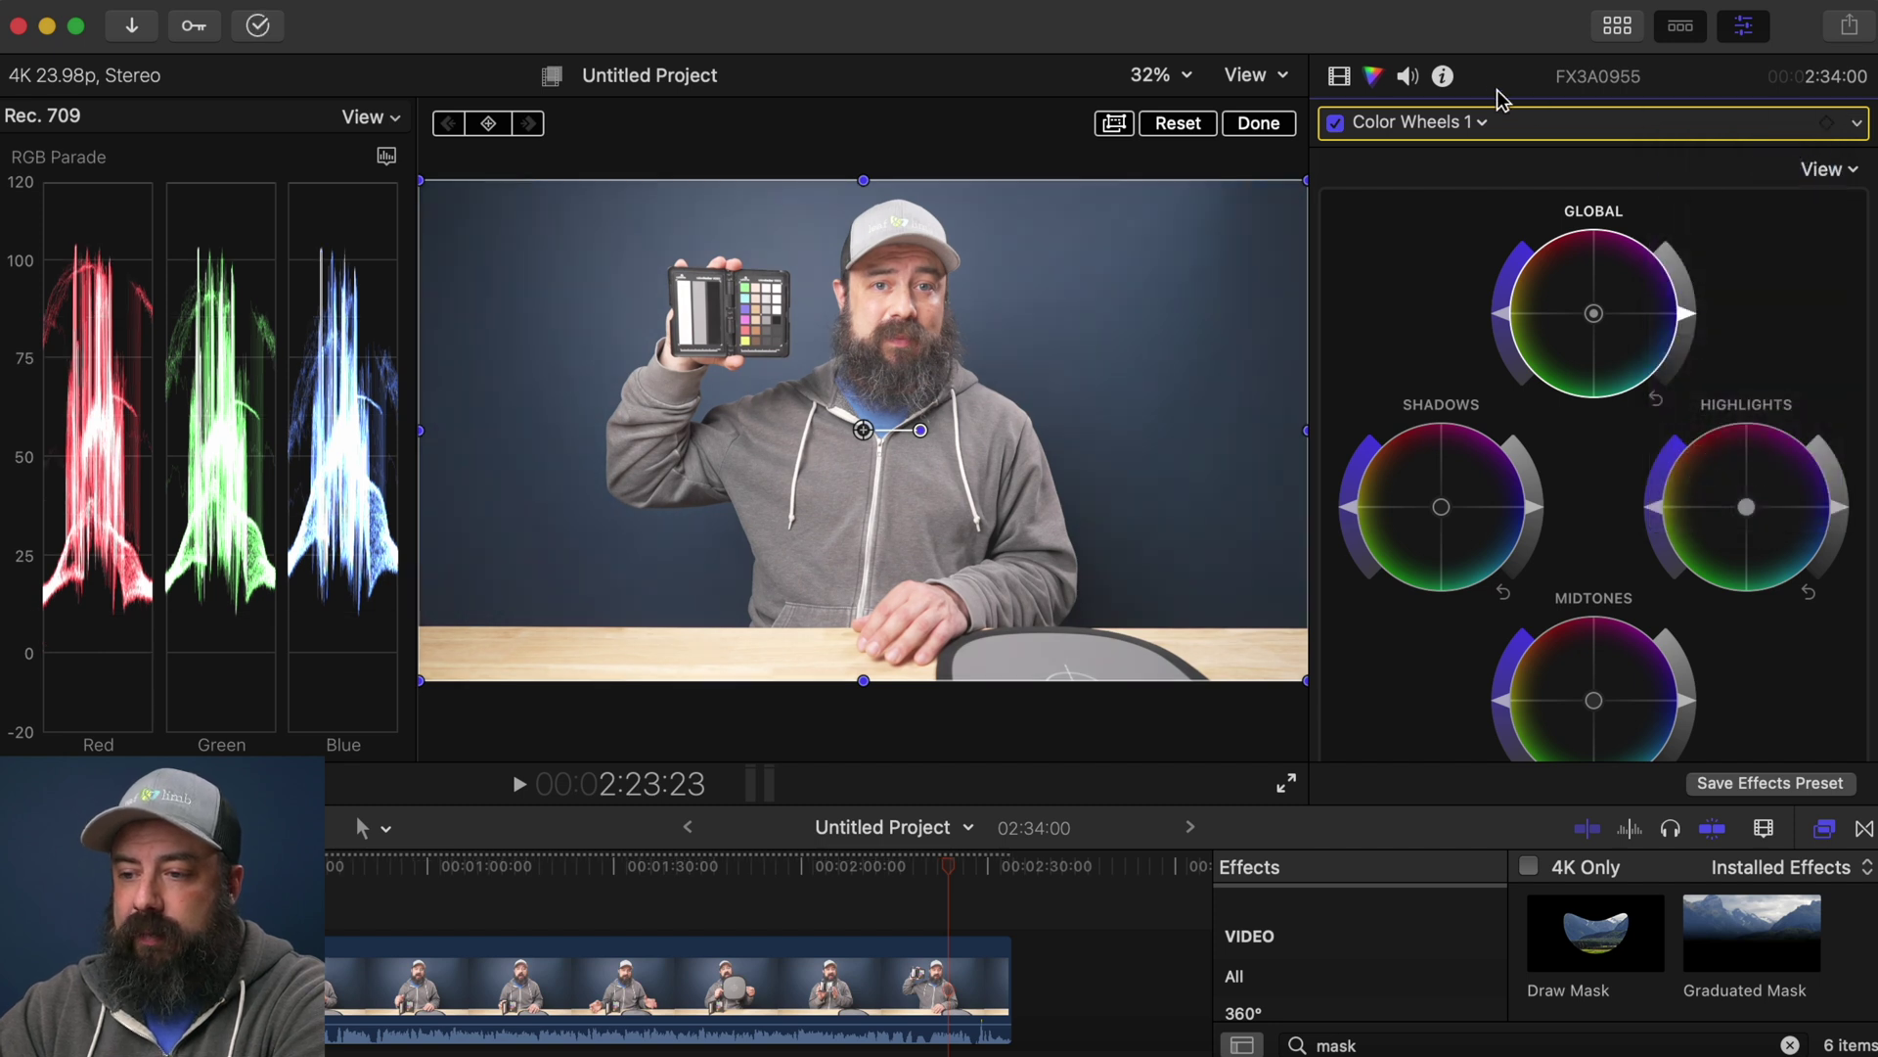
left_click(1444, 78)
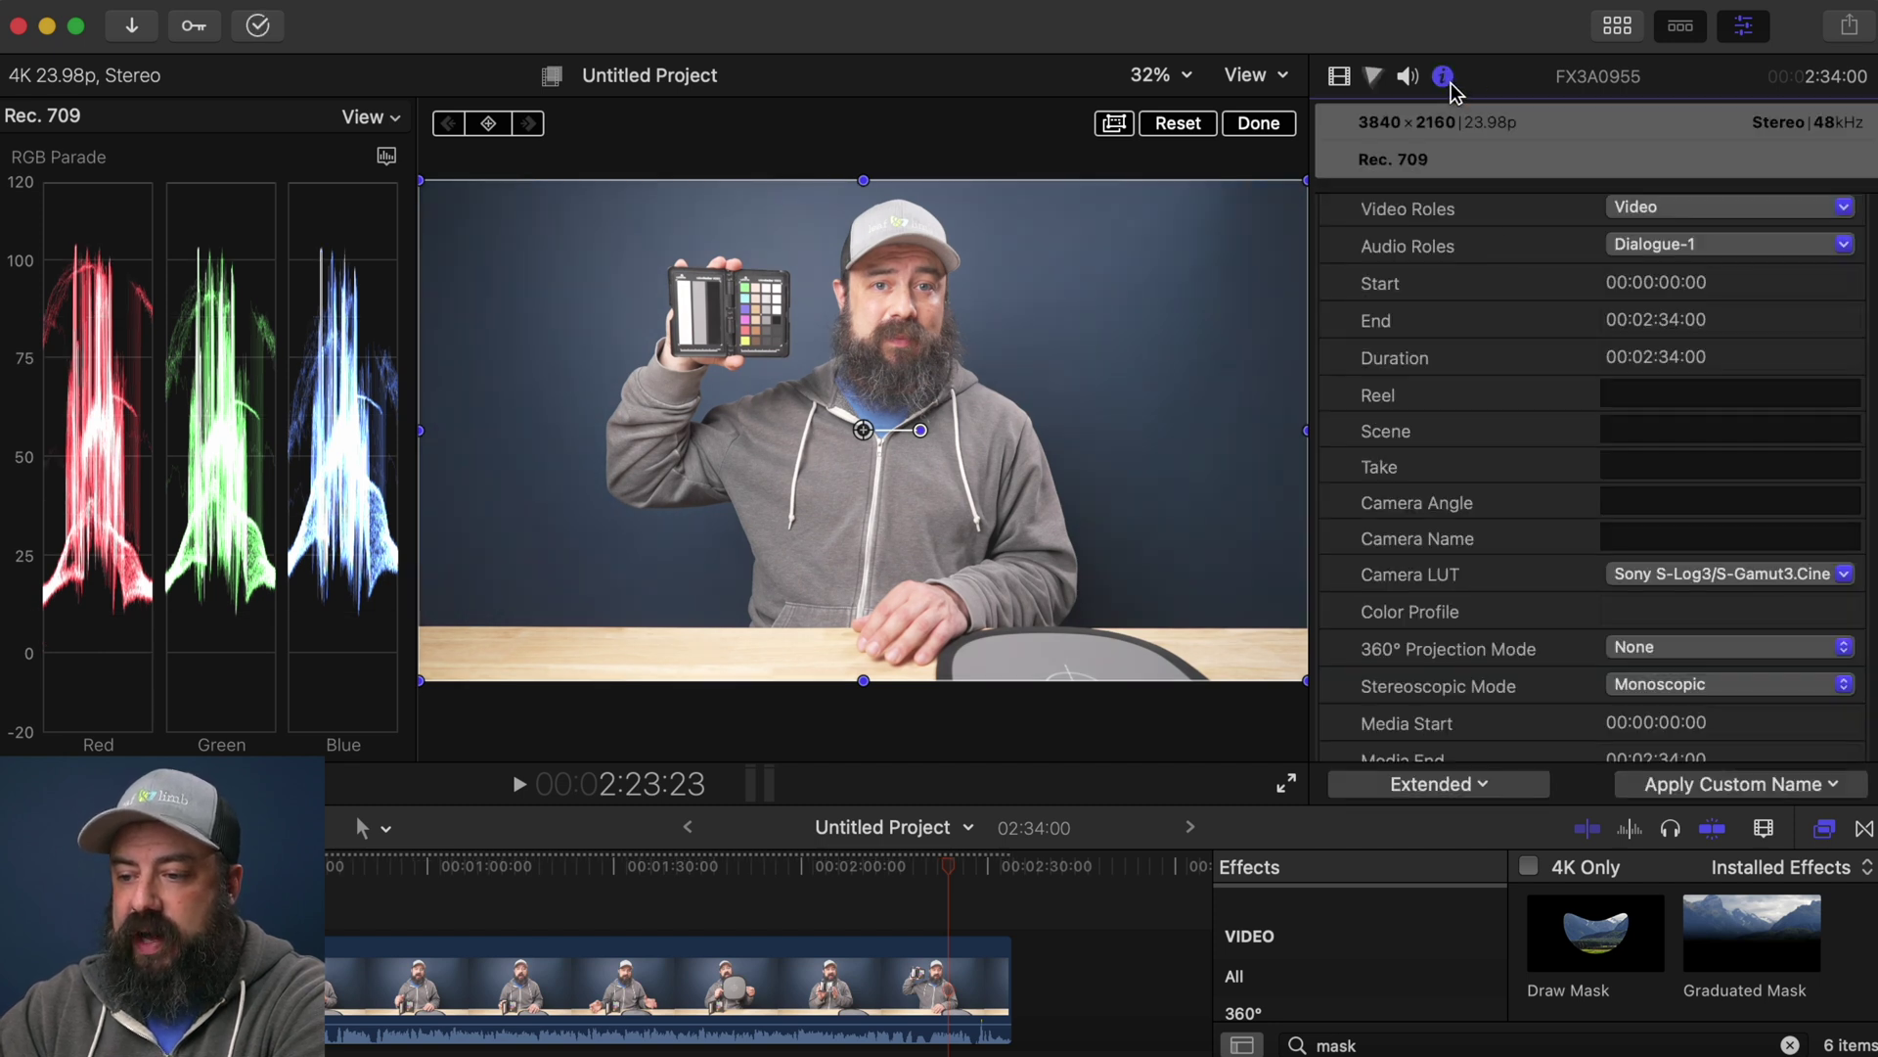
left_click(1738, 573)
left_click(1720, 603)
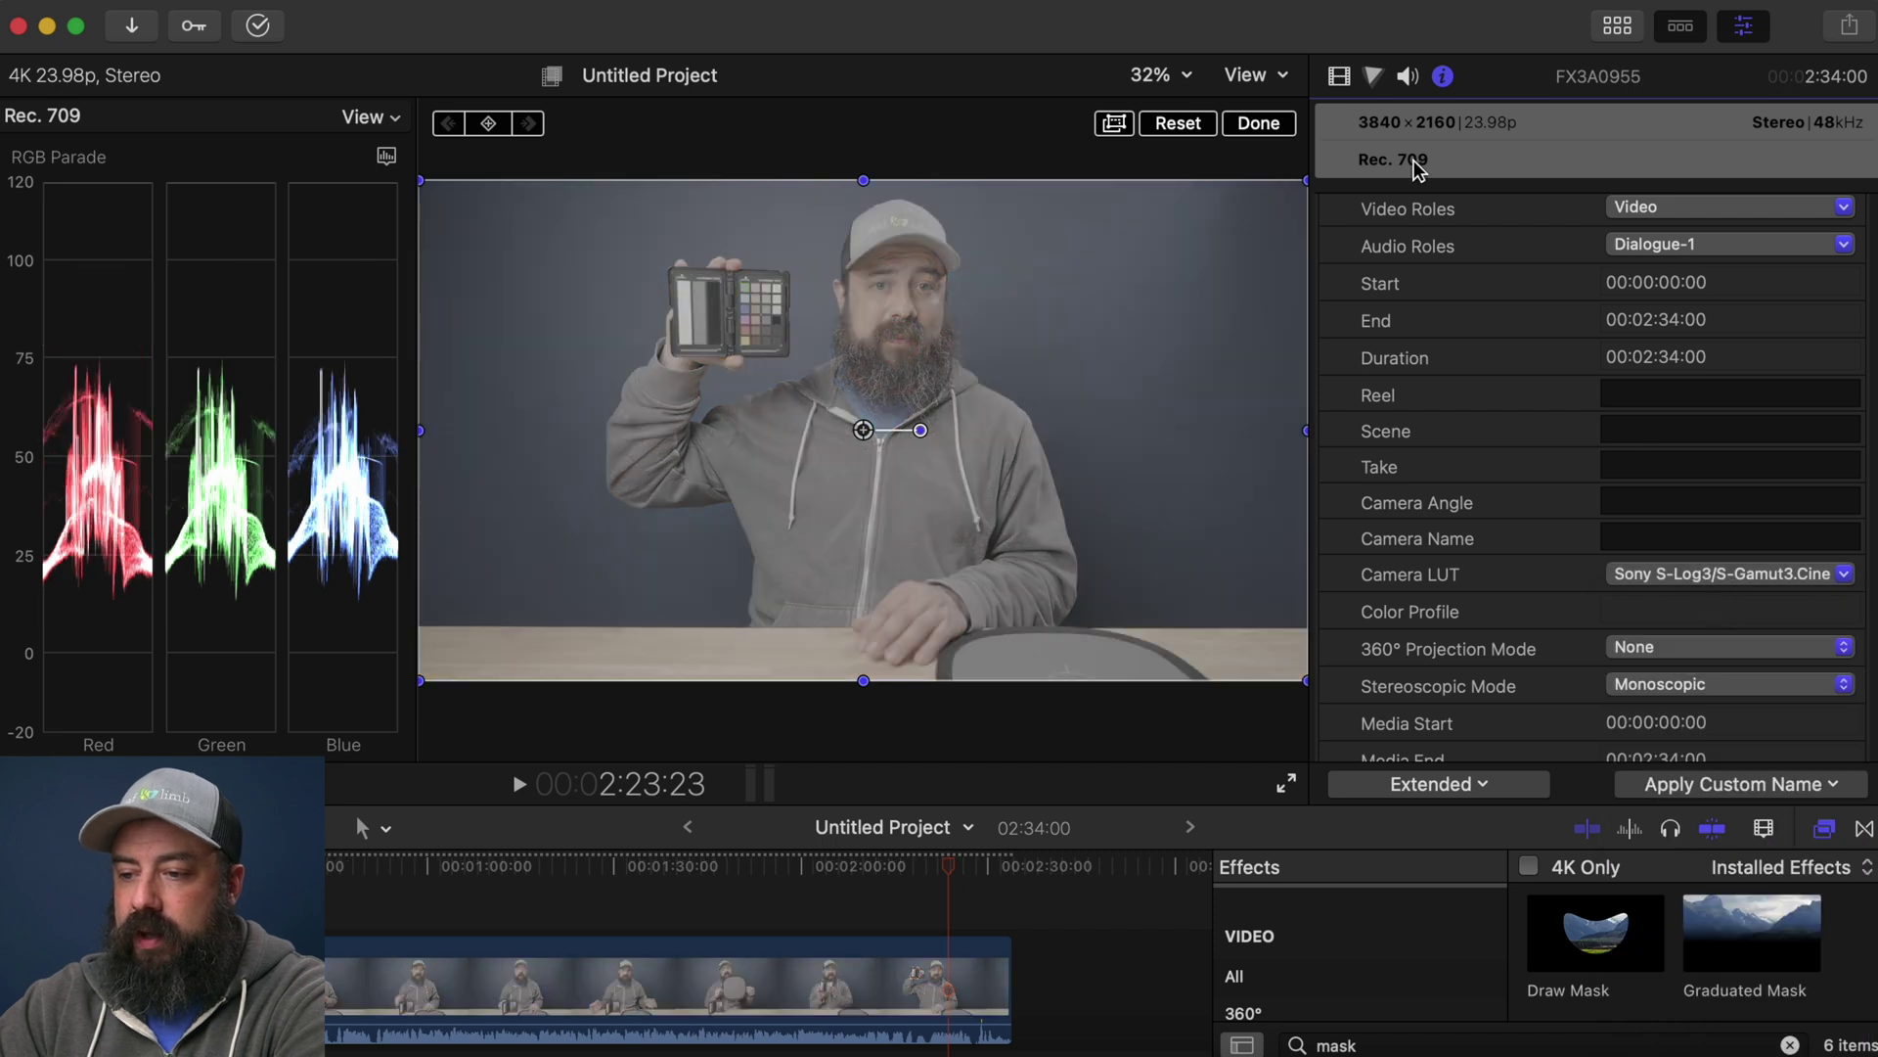
In the color wheels, raise the Highlights brightness until the parade peaks near 100 and lower the Shadows brightness until the blacks sit near 0
left_click(1341, 76)
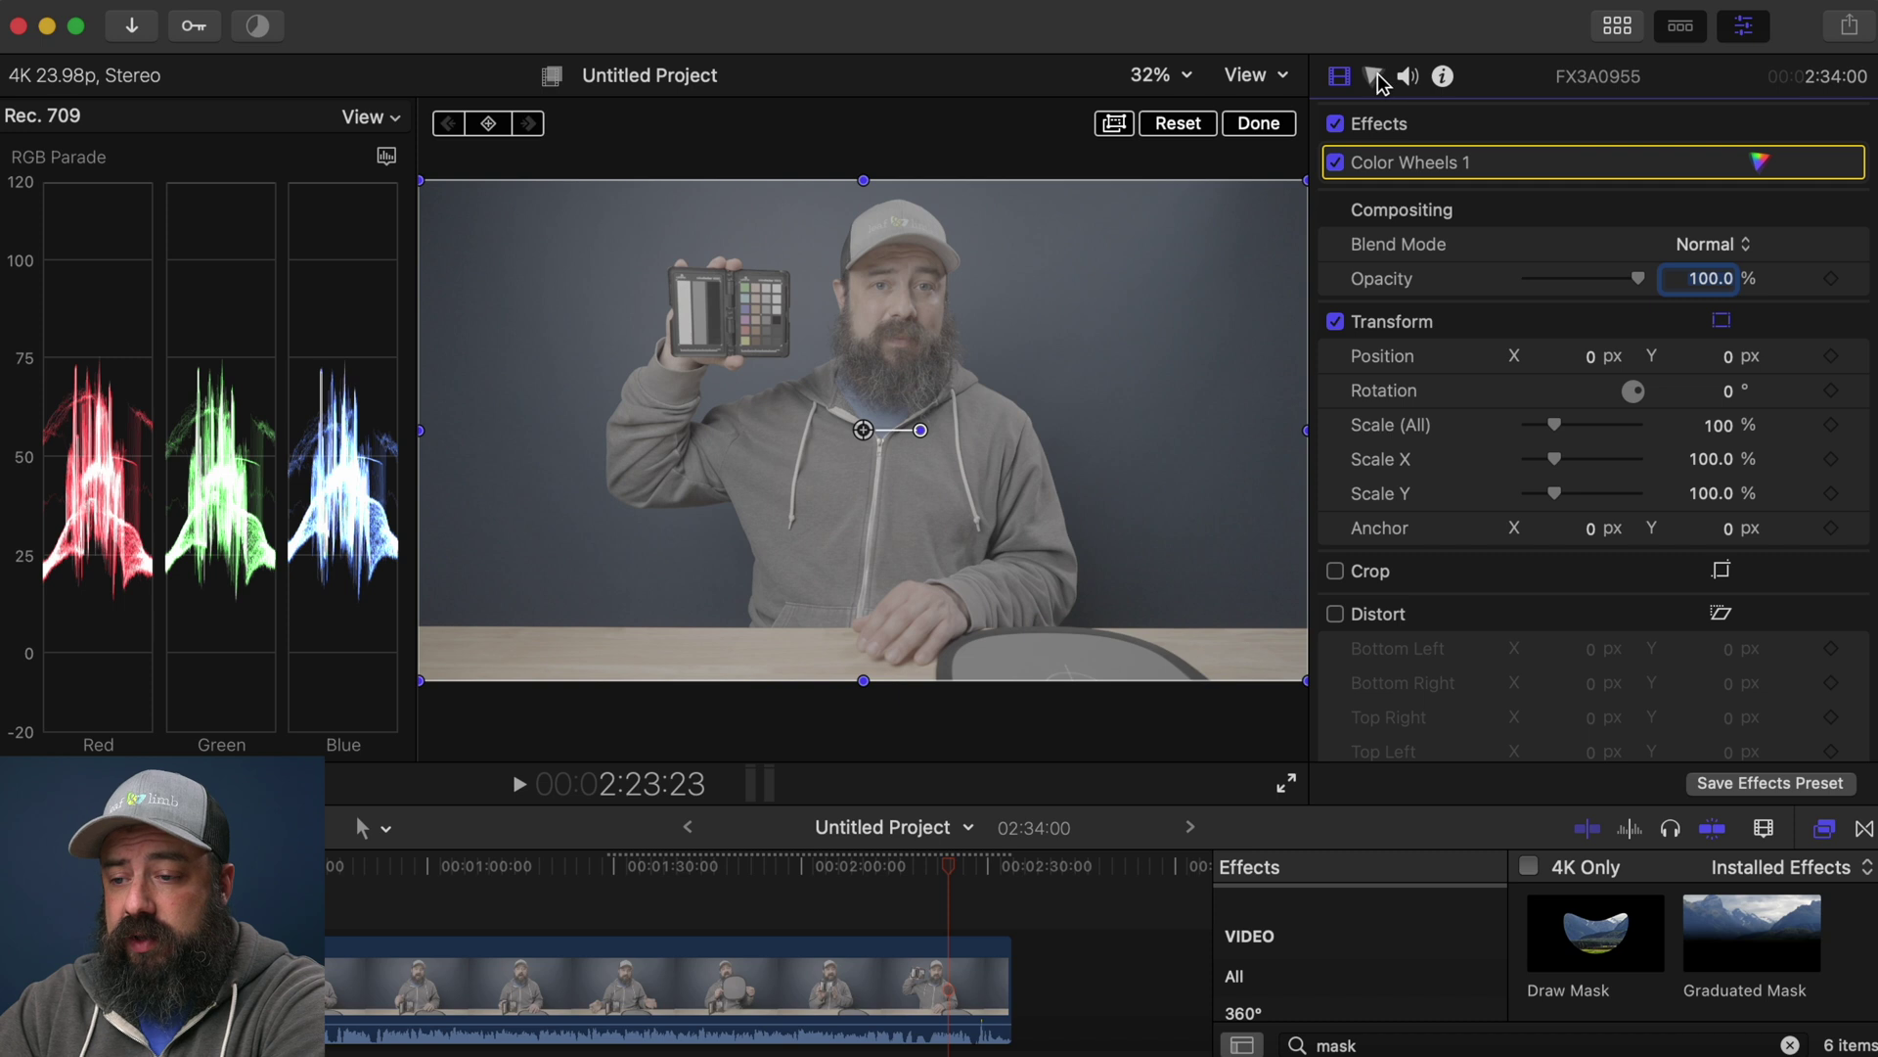
left_click(1375, 78)
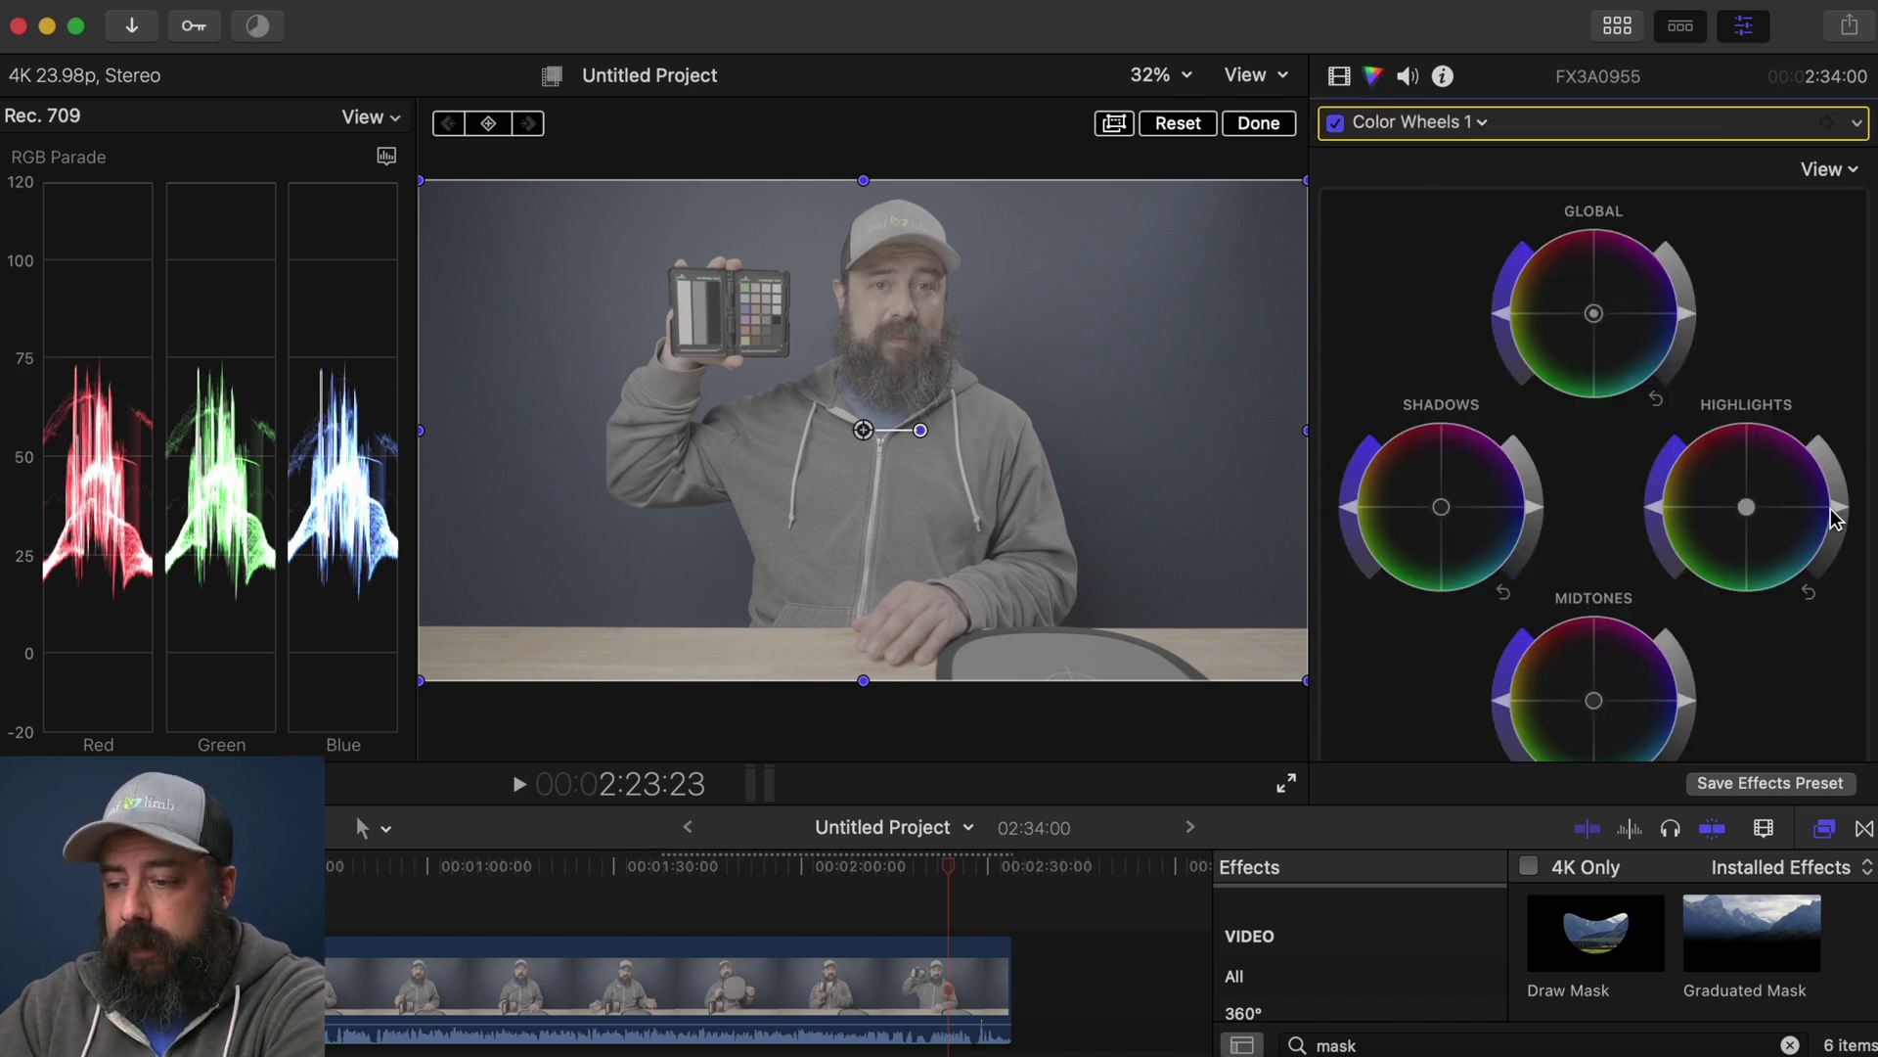
left_click_drag(1841, 516, 1830, 415)
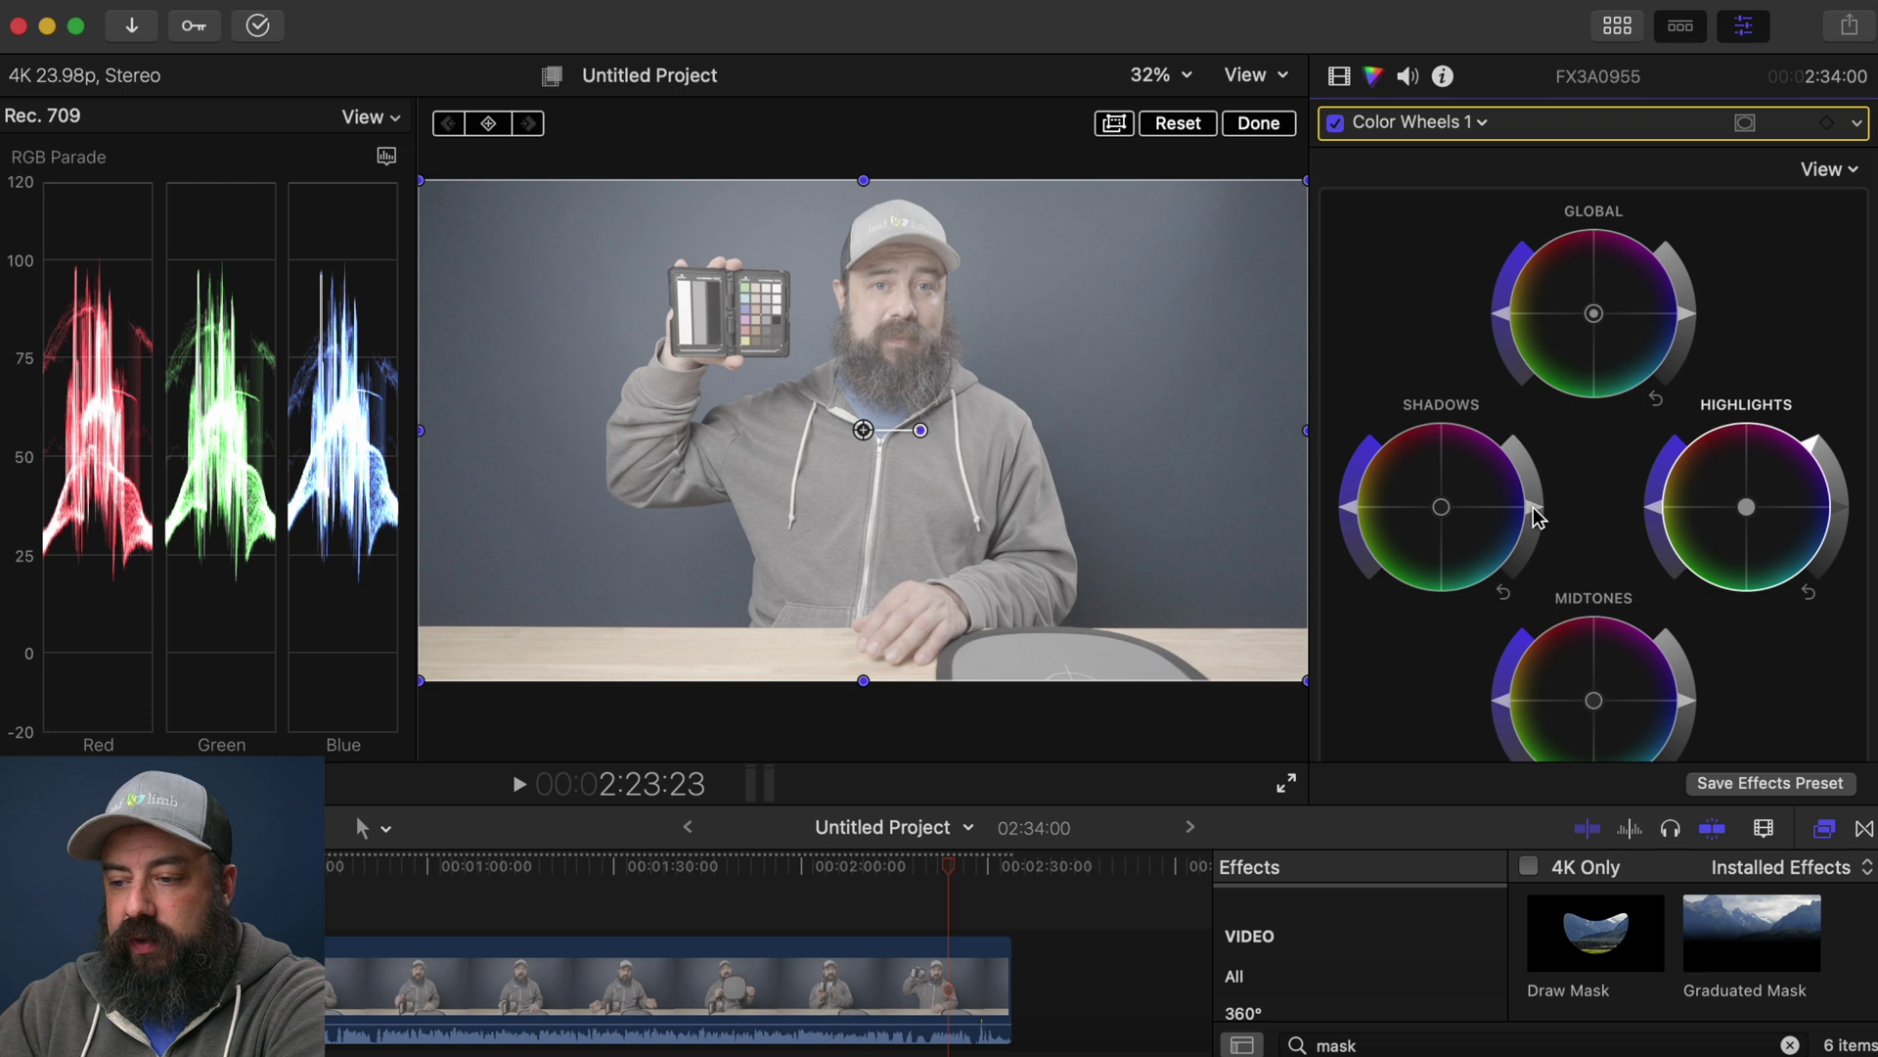
left_click_drag(1534, 511, 1540, 553)
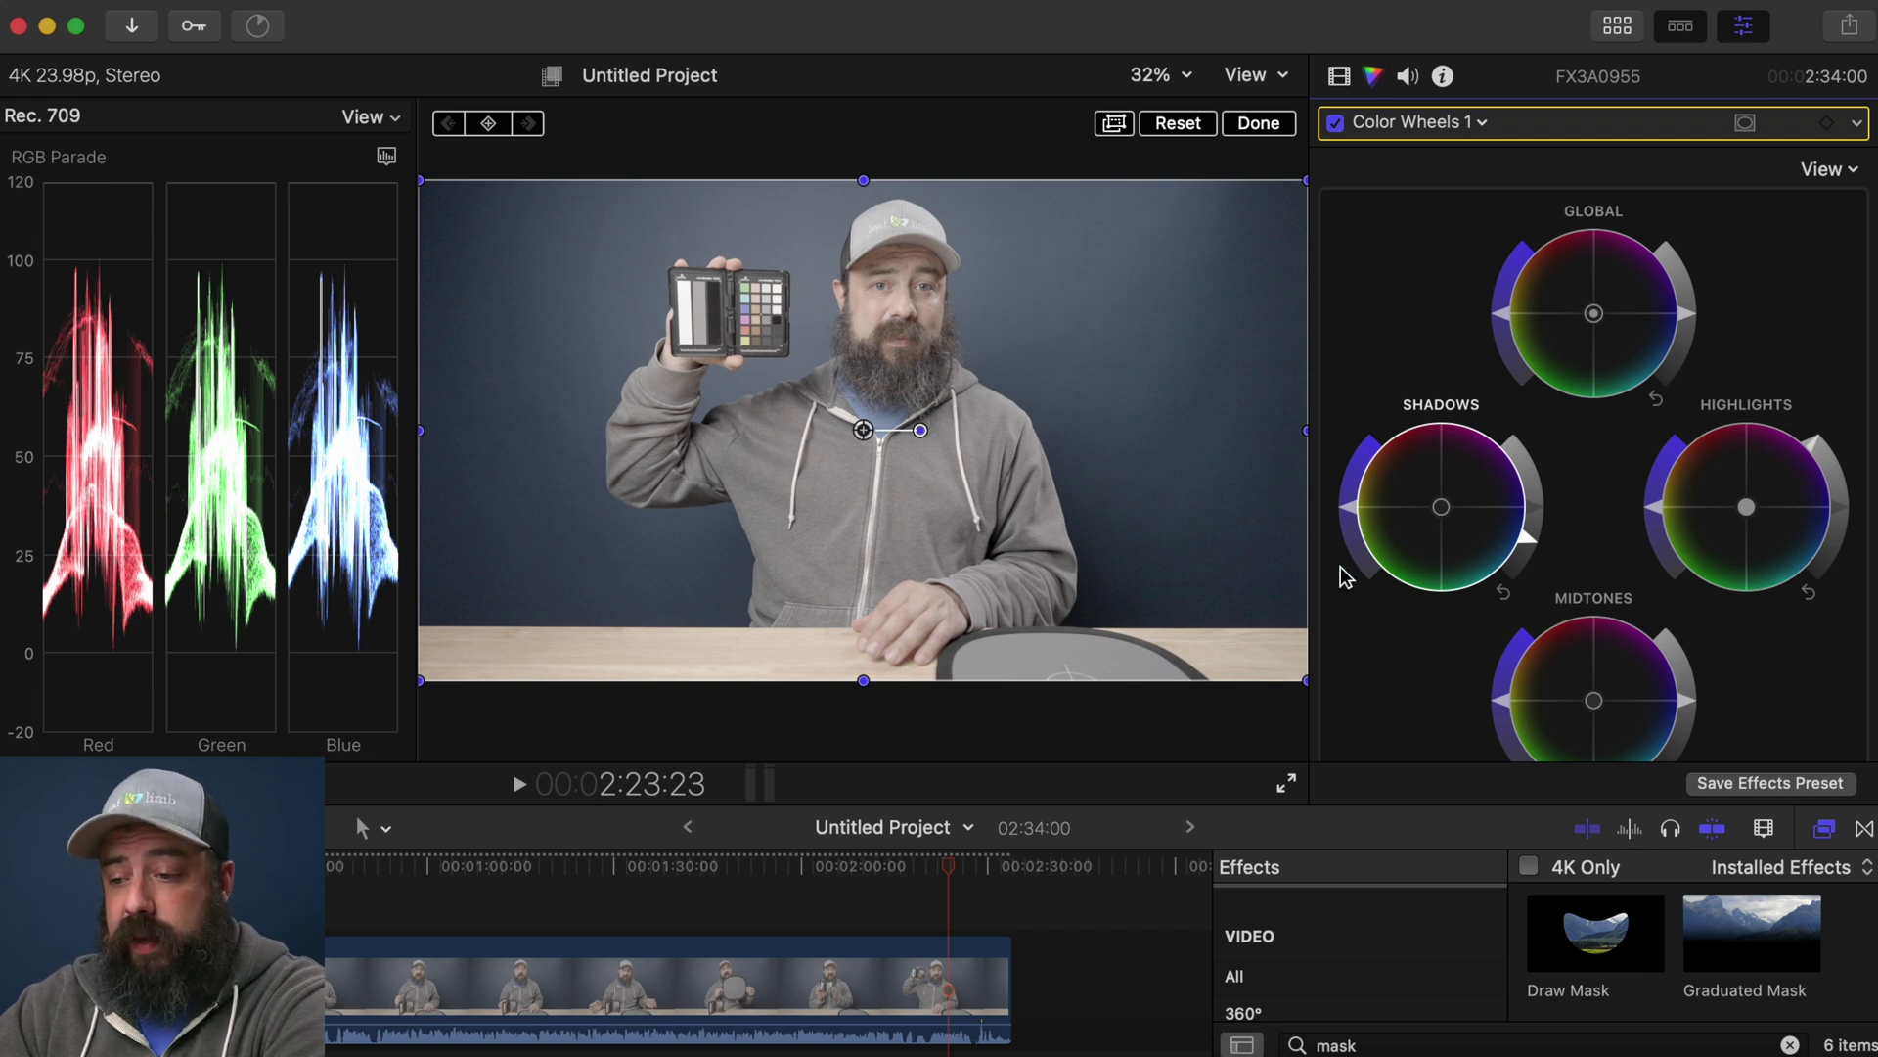
Lower the Midtones brightness in the color wheels and raise the Global saturation slightly
scroll(1686, 619, "down", 2)
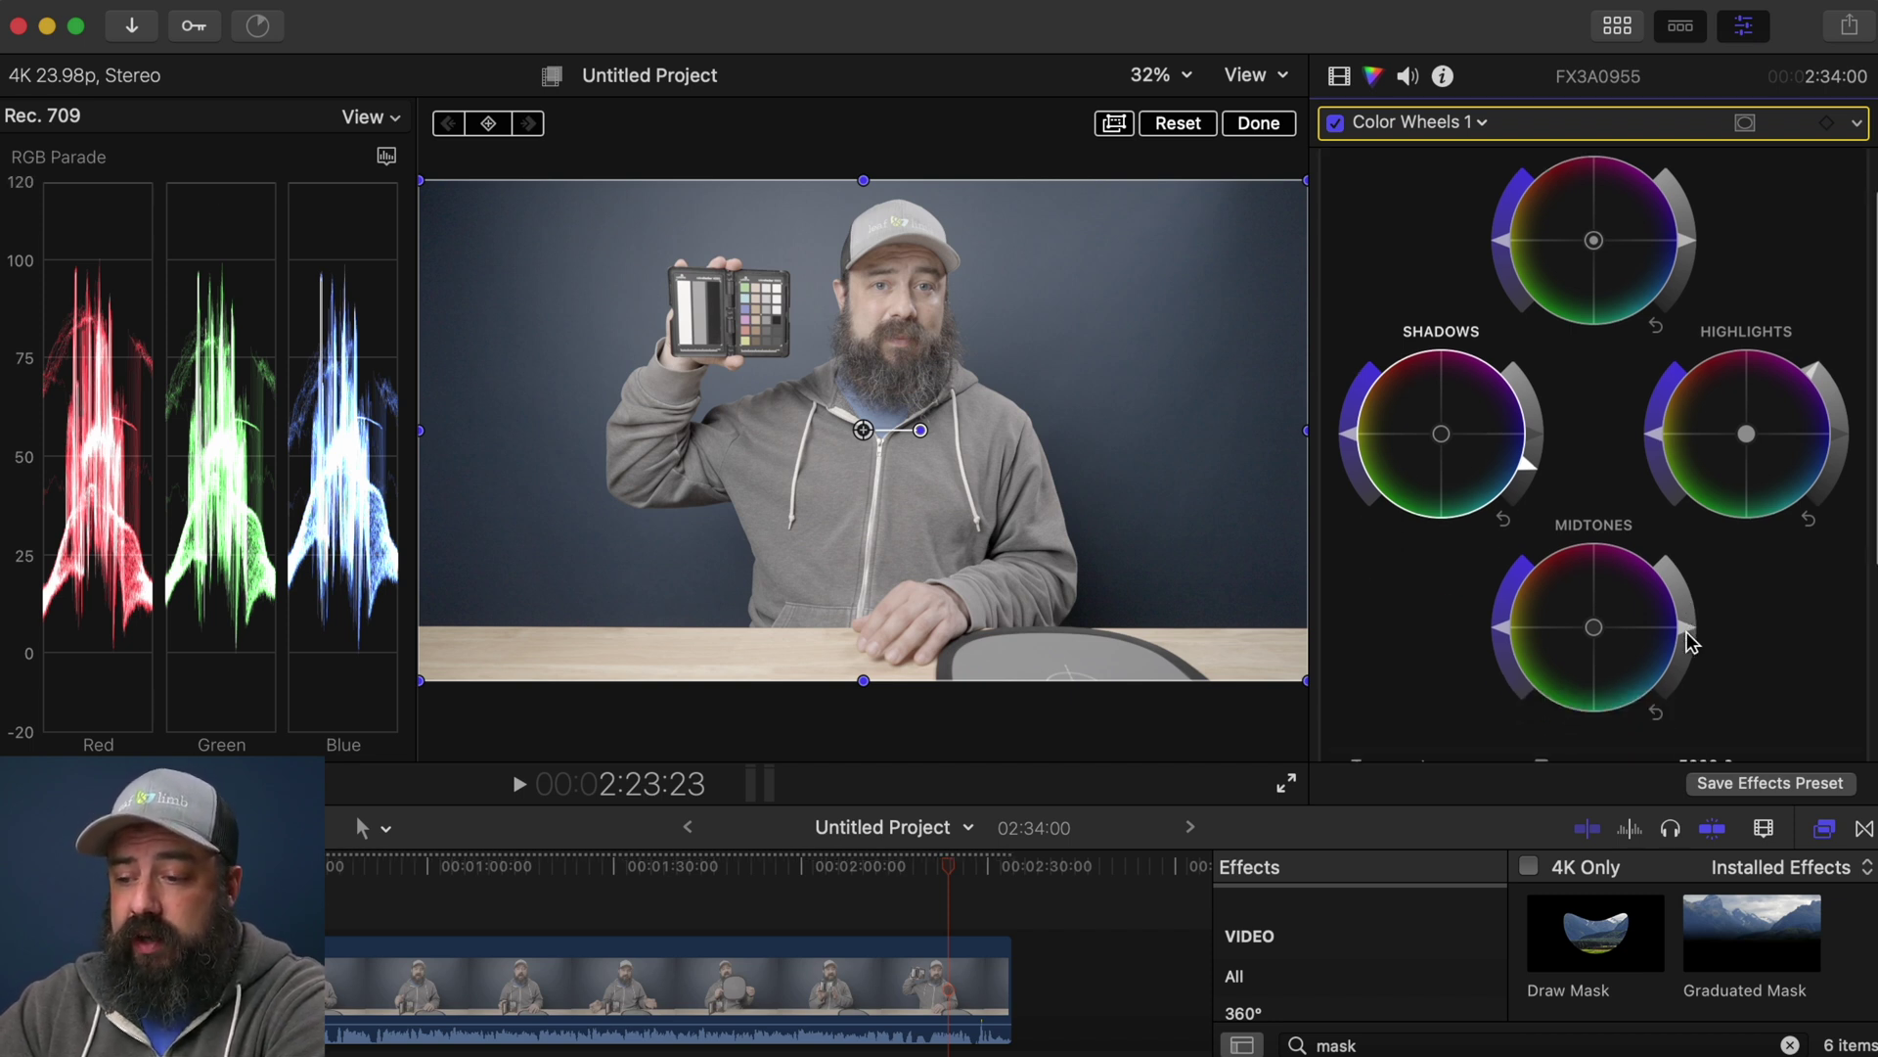
left_click_drag(1687, 634, 1686, 685)
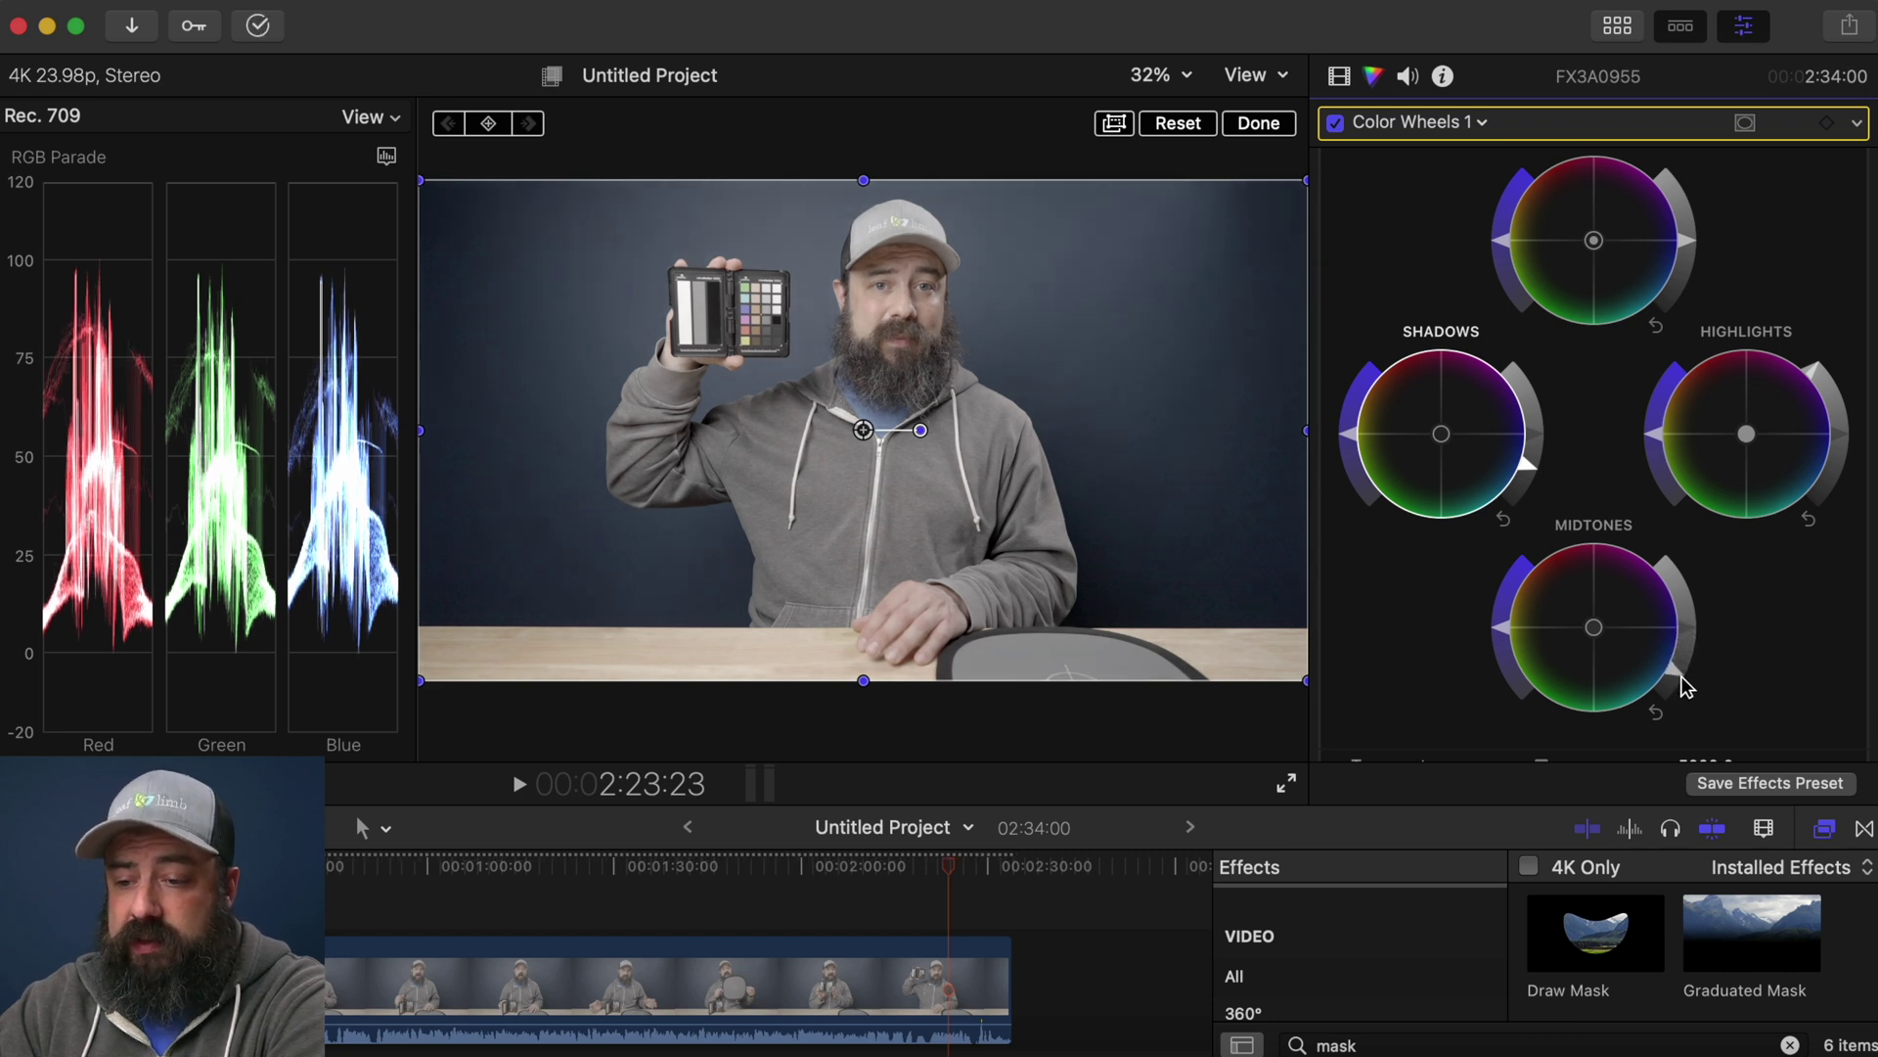
scroll(1629, 455, "up", 2)
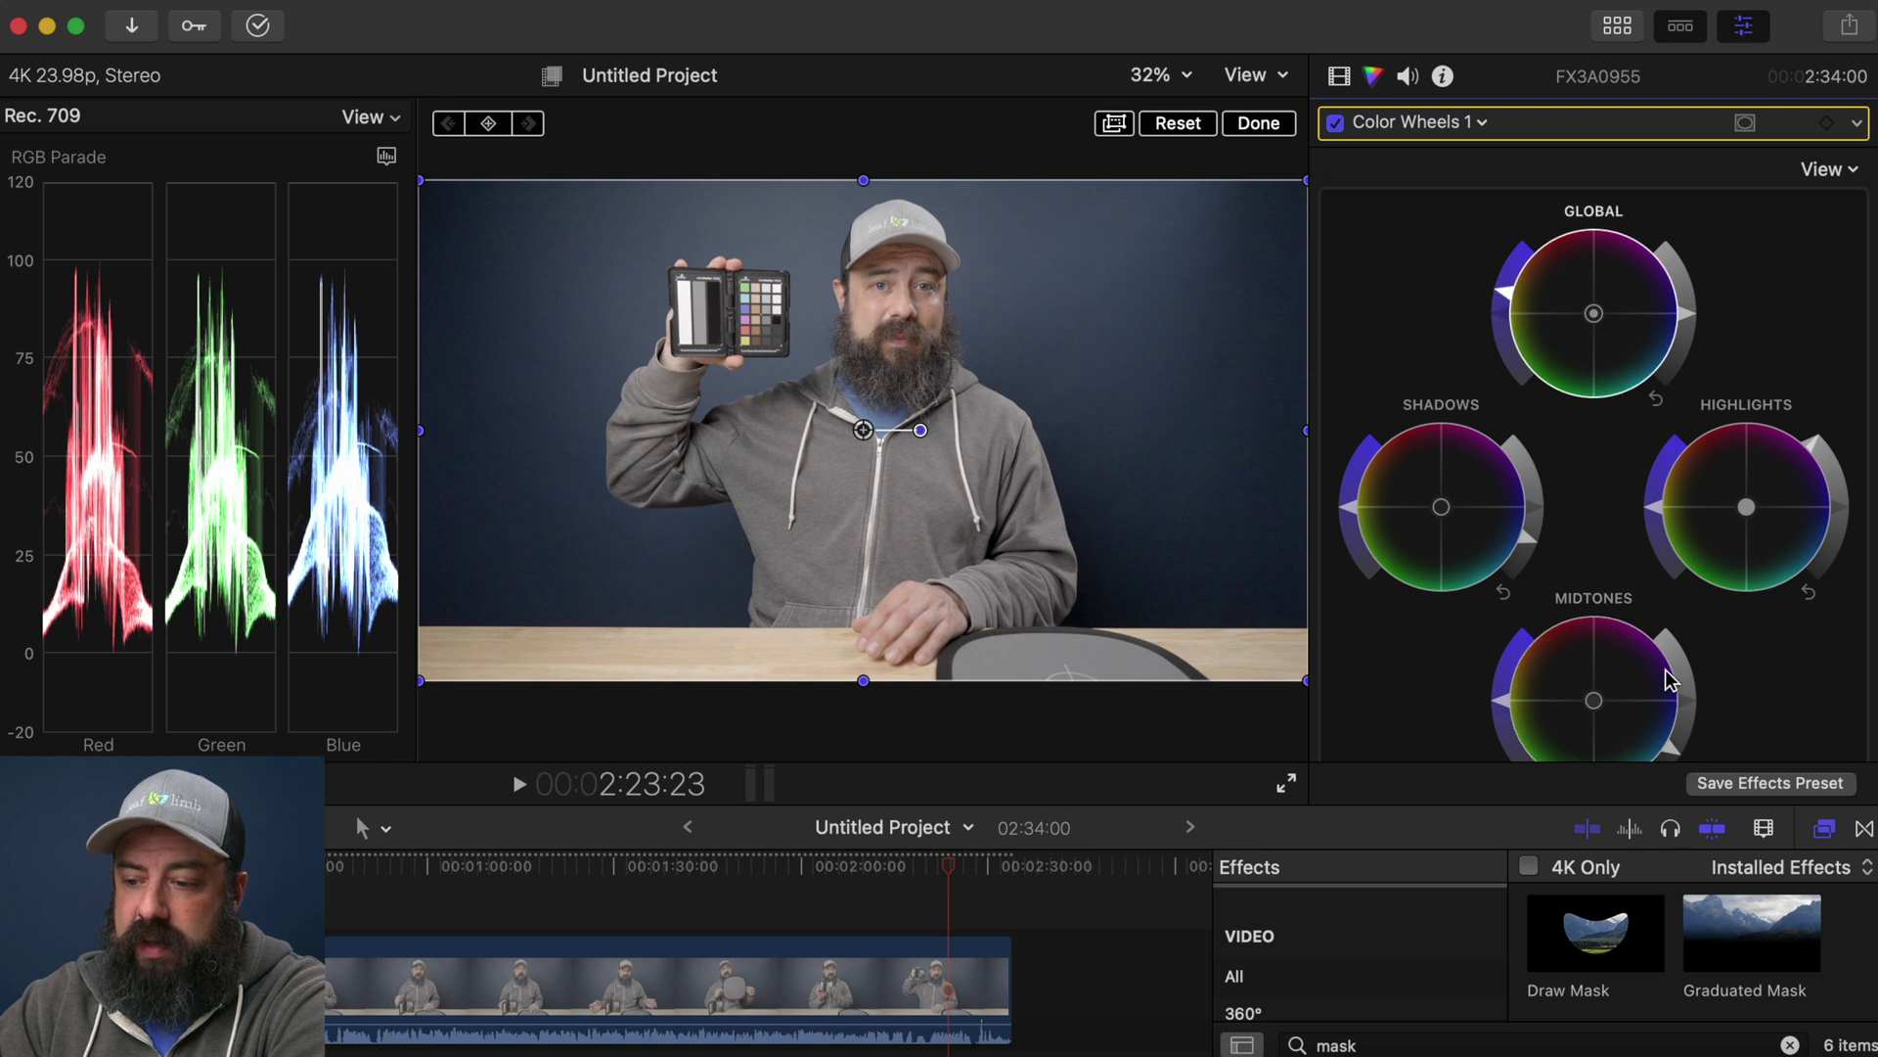
scroll(1669, 679, "down", 2)
left_click_drag(1679, 690, 1669, 705)
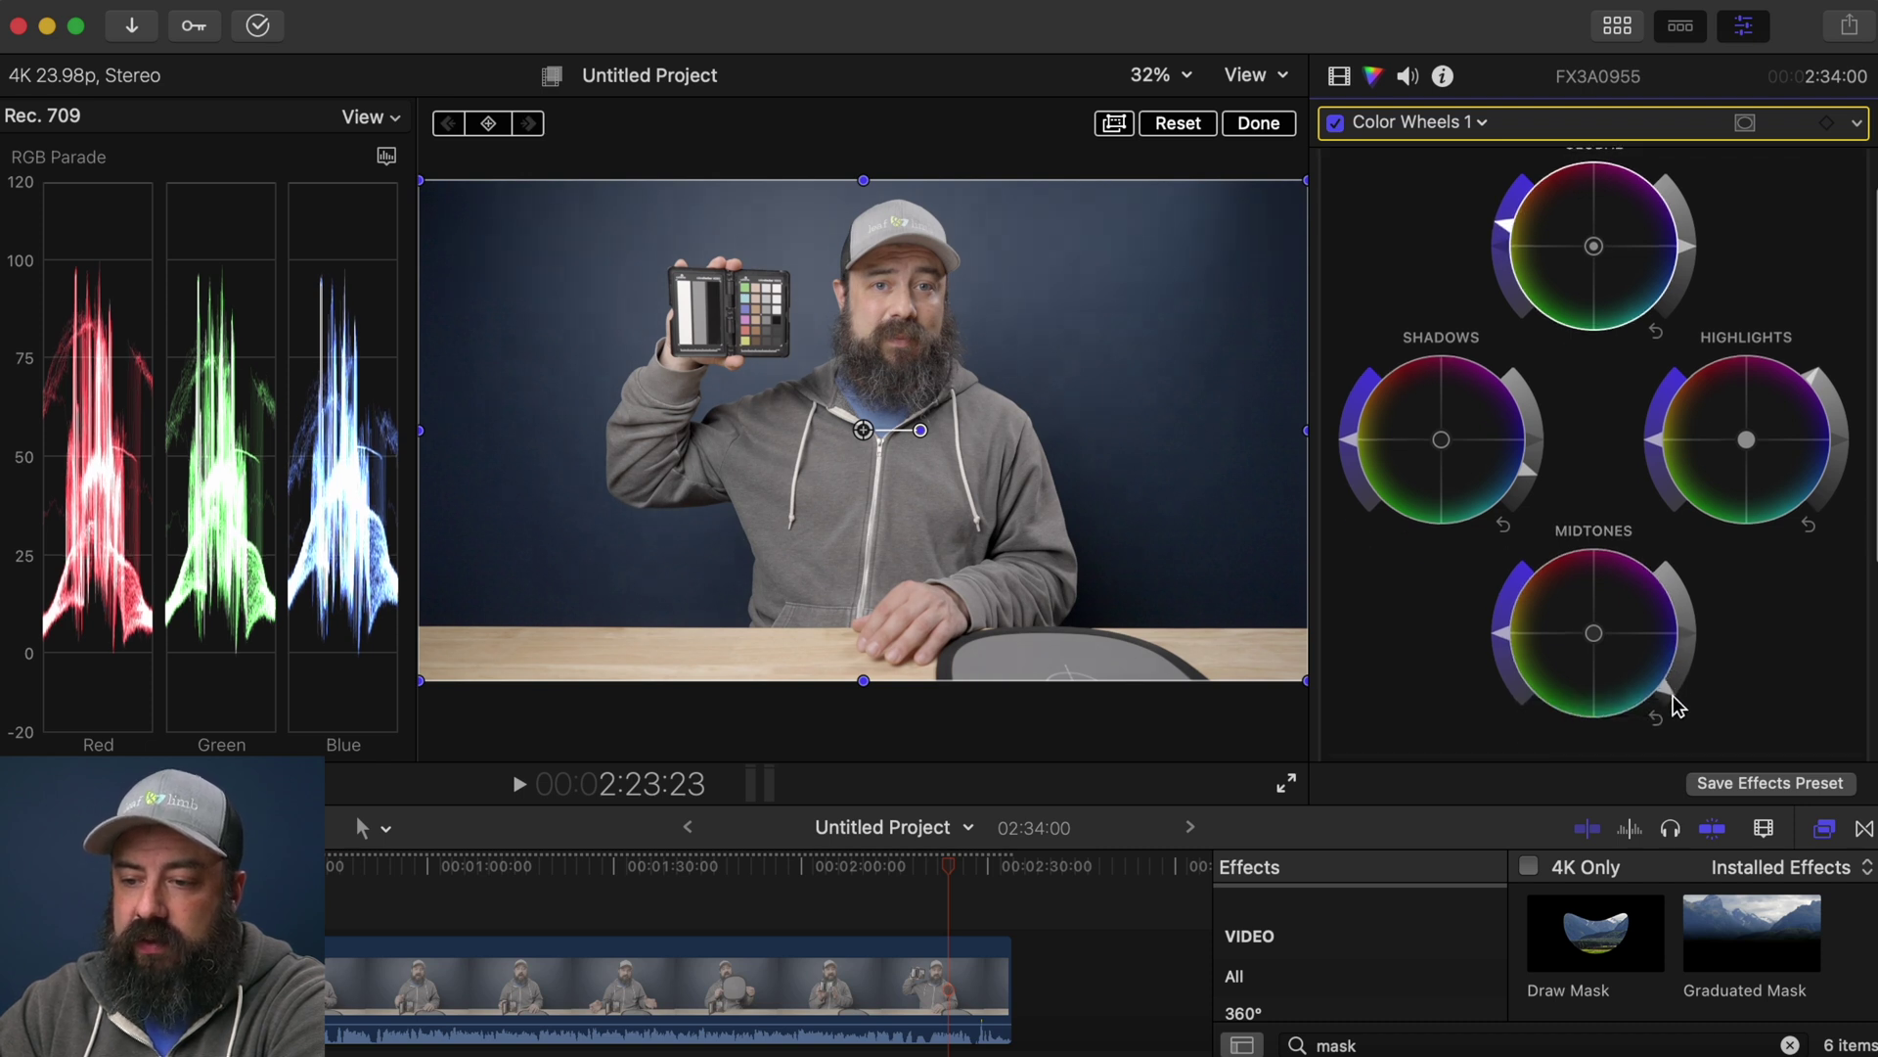
left_click_drag(1507, 233, 1506, 225)
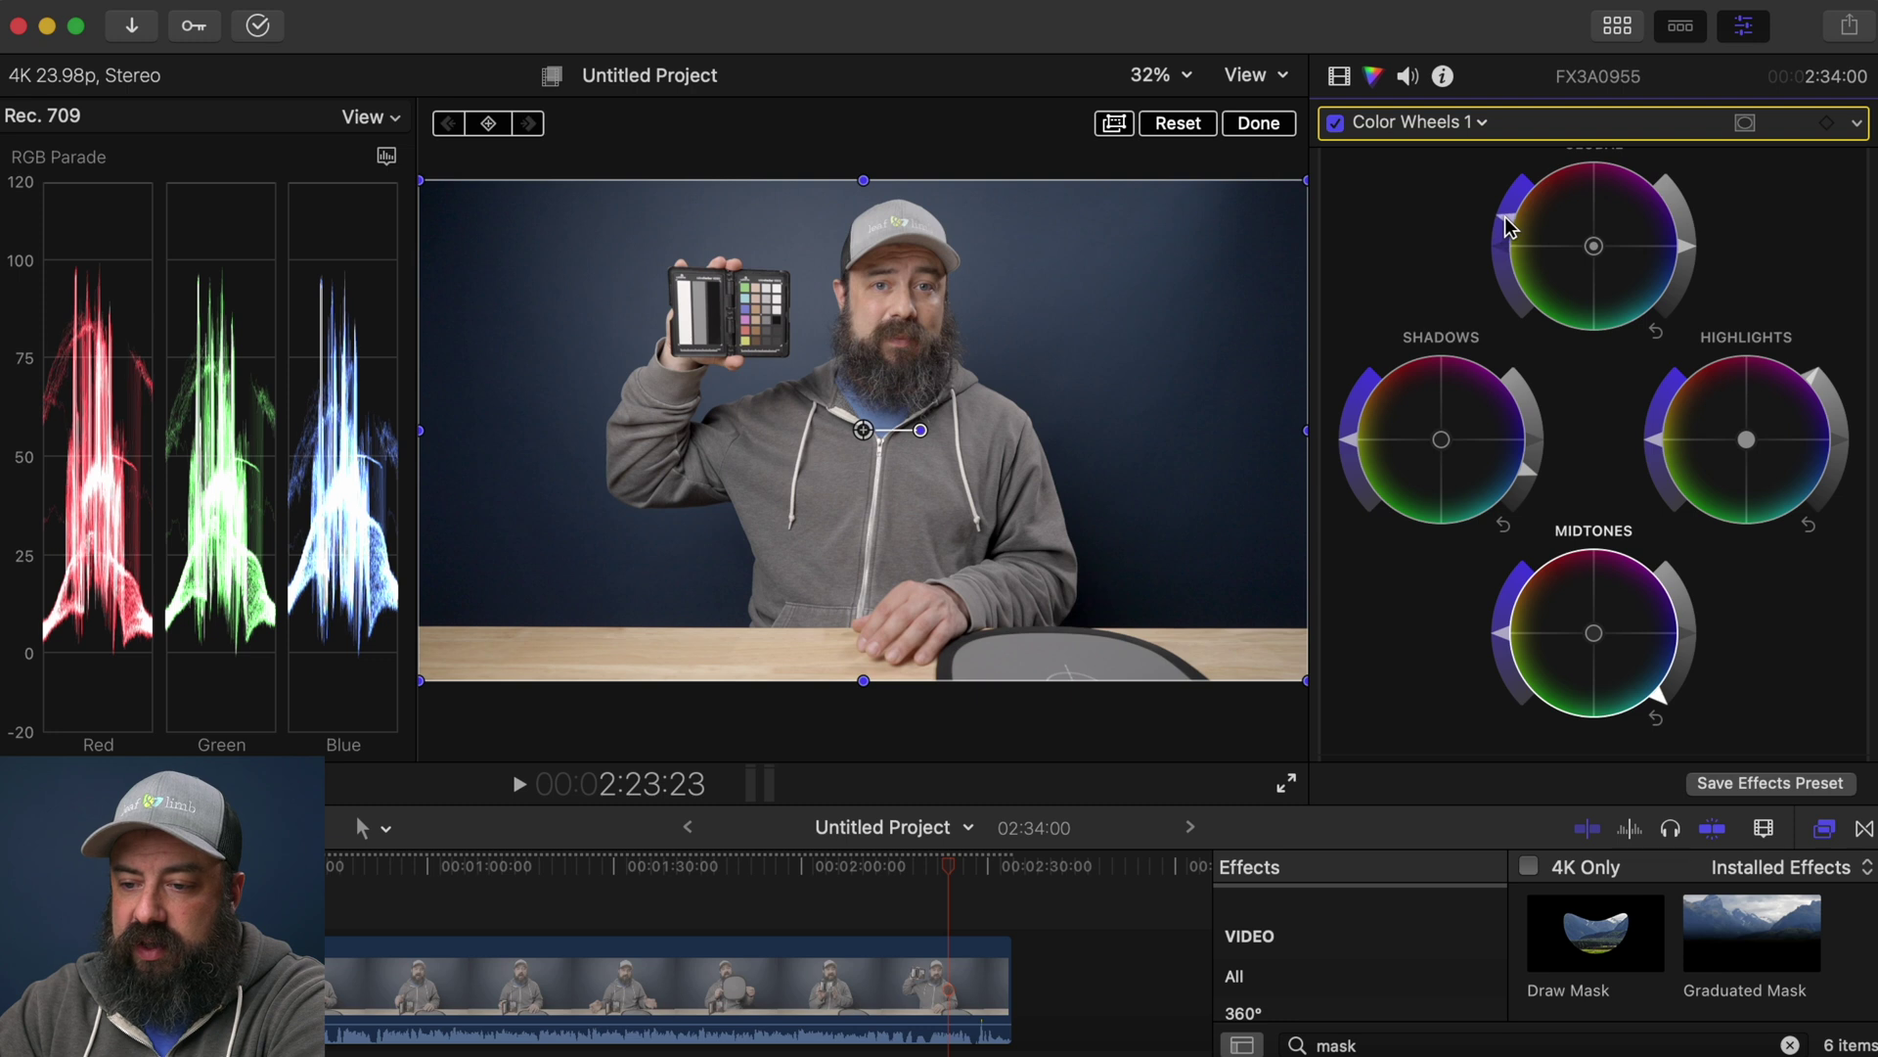
scroll(1528, 435, "up", 2)
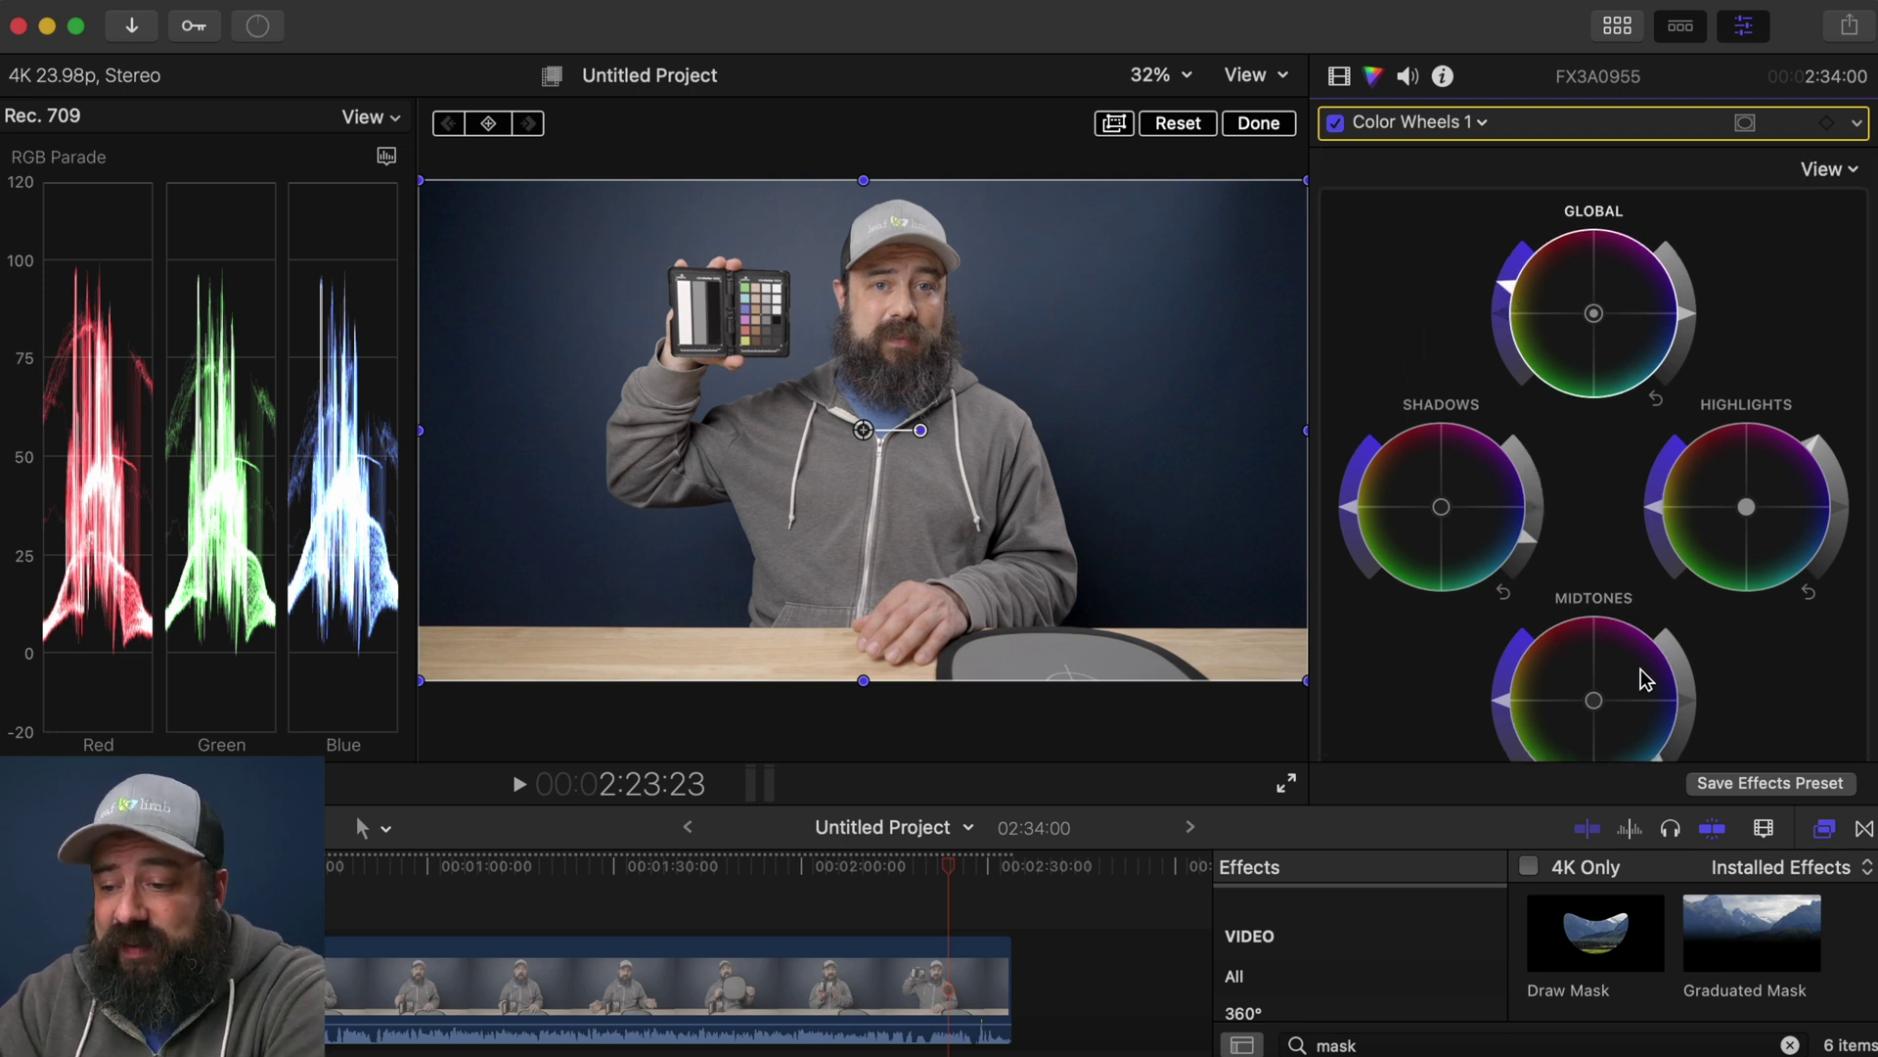
scroll(1627, 658, "down", 4)
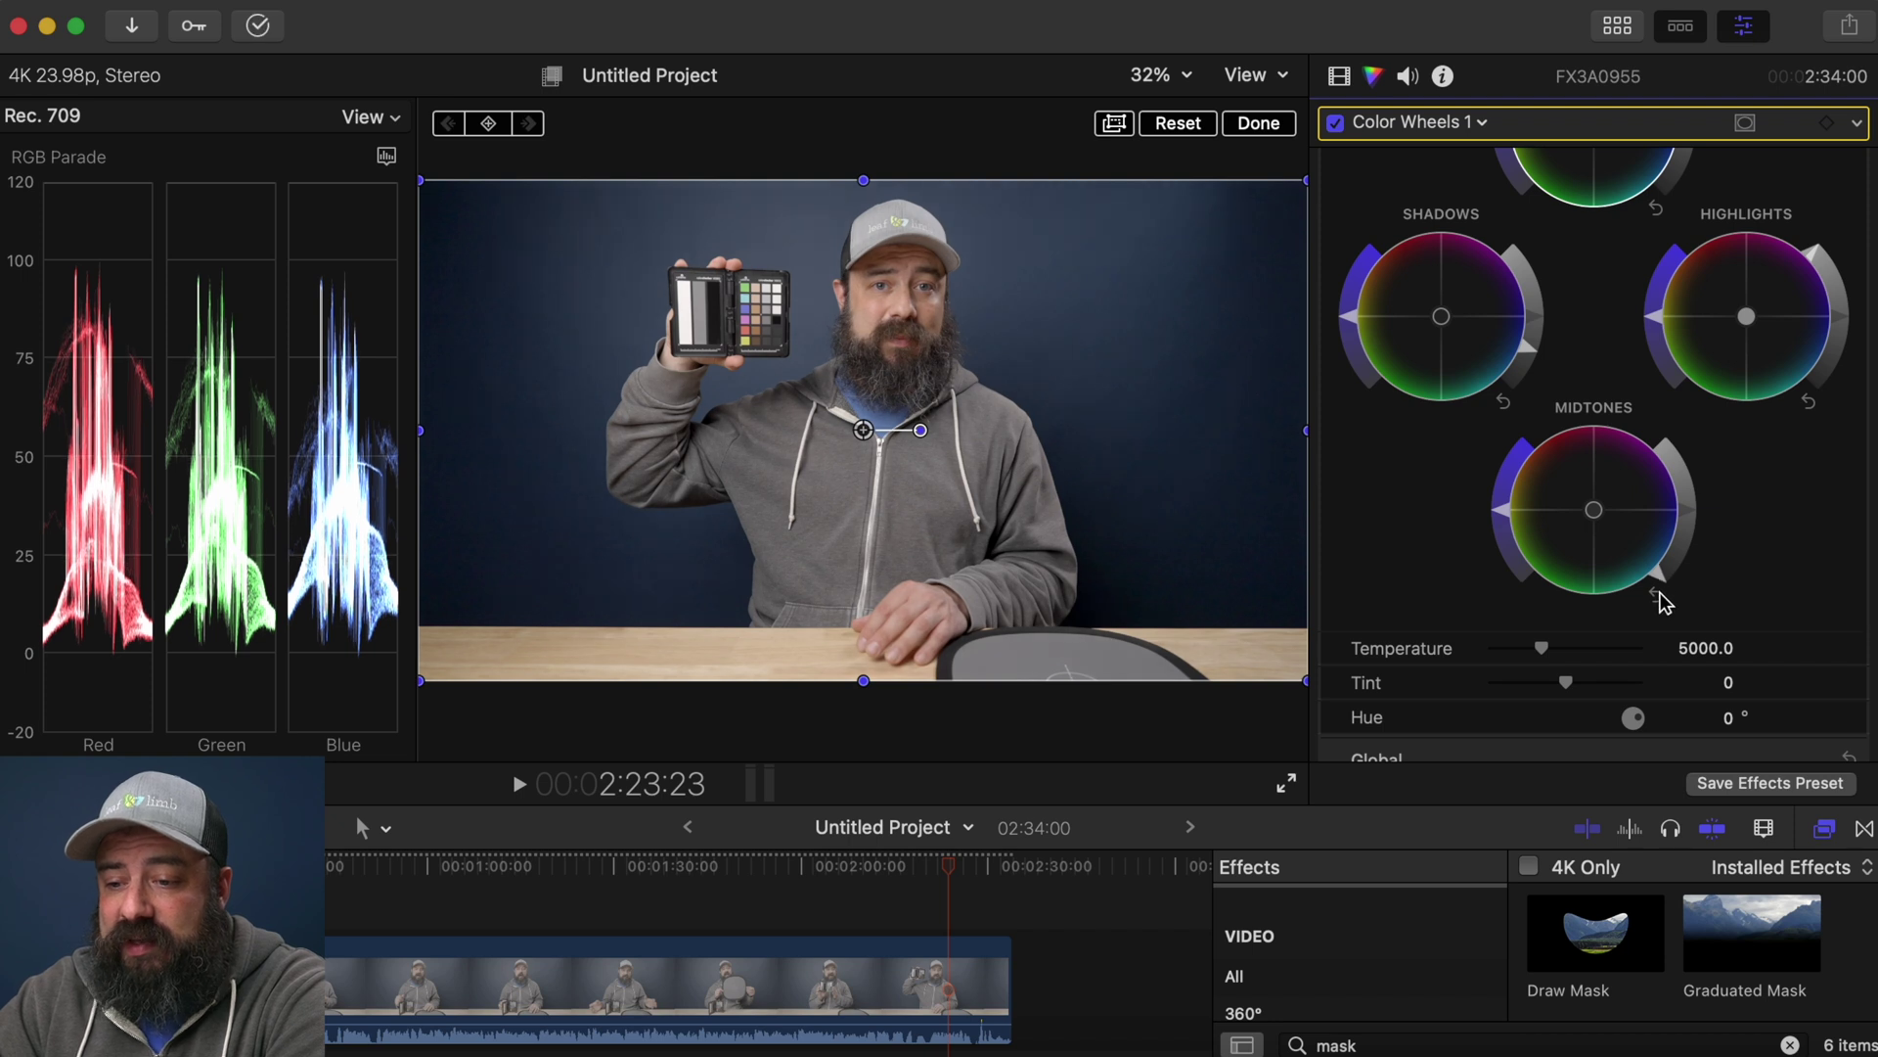
scroll(1677, 567, "up", 4)
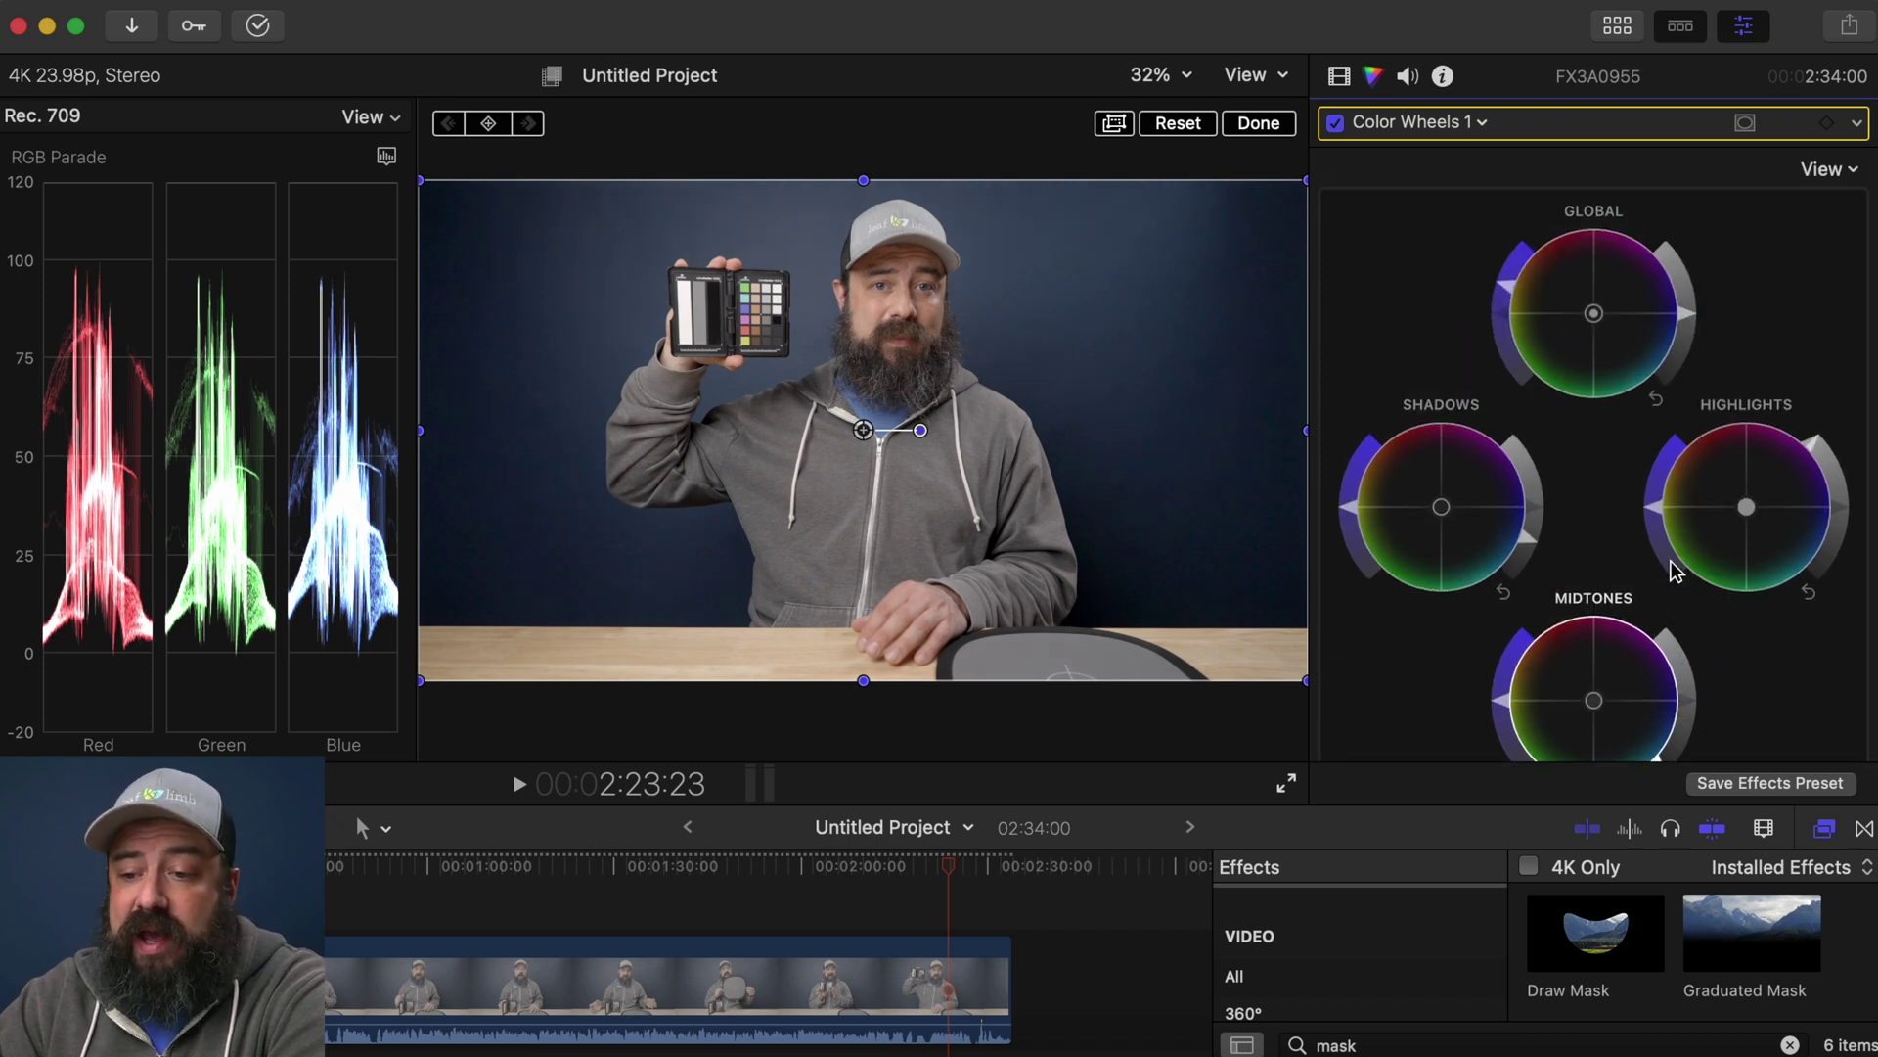
Turn the Color Wheels correction off and back on to compare the clip before and after grading
left_click(1337, 124)
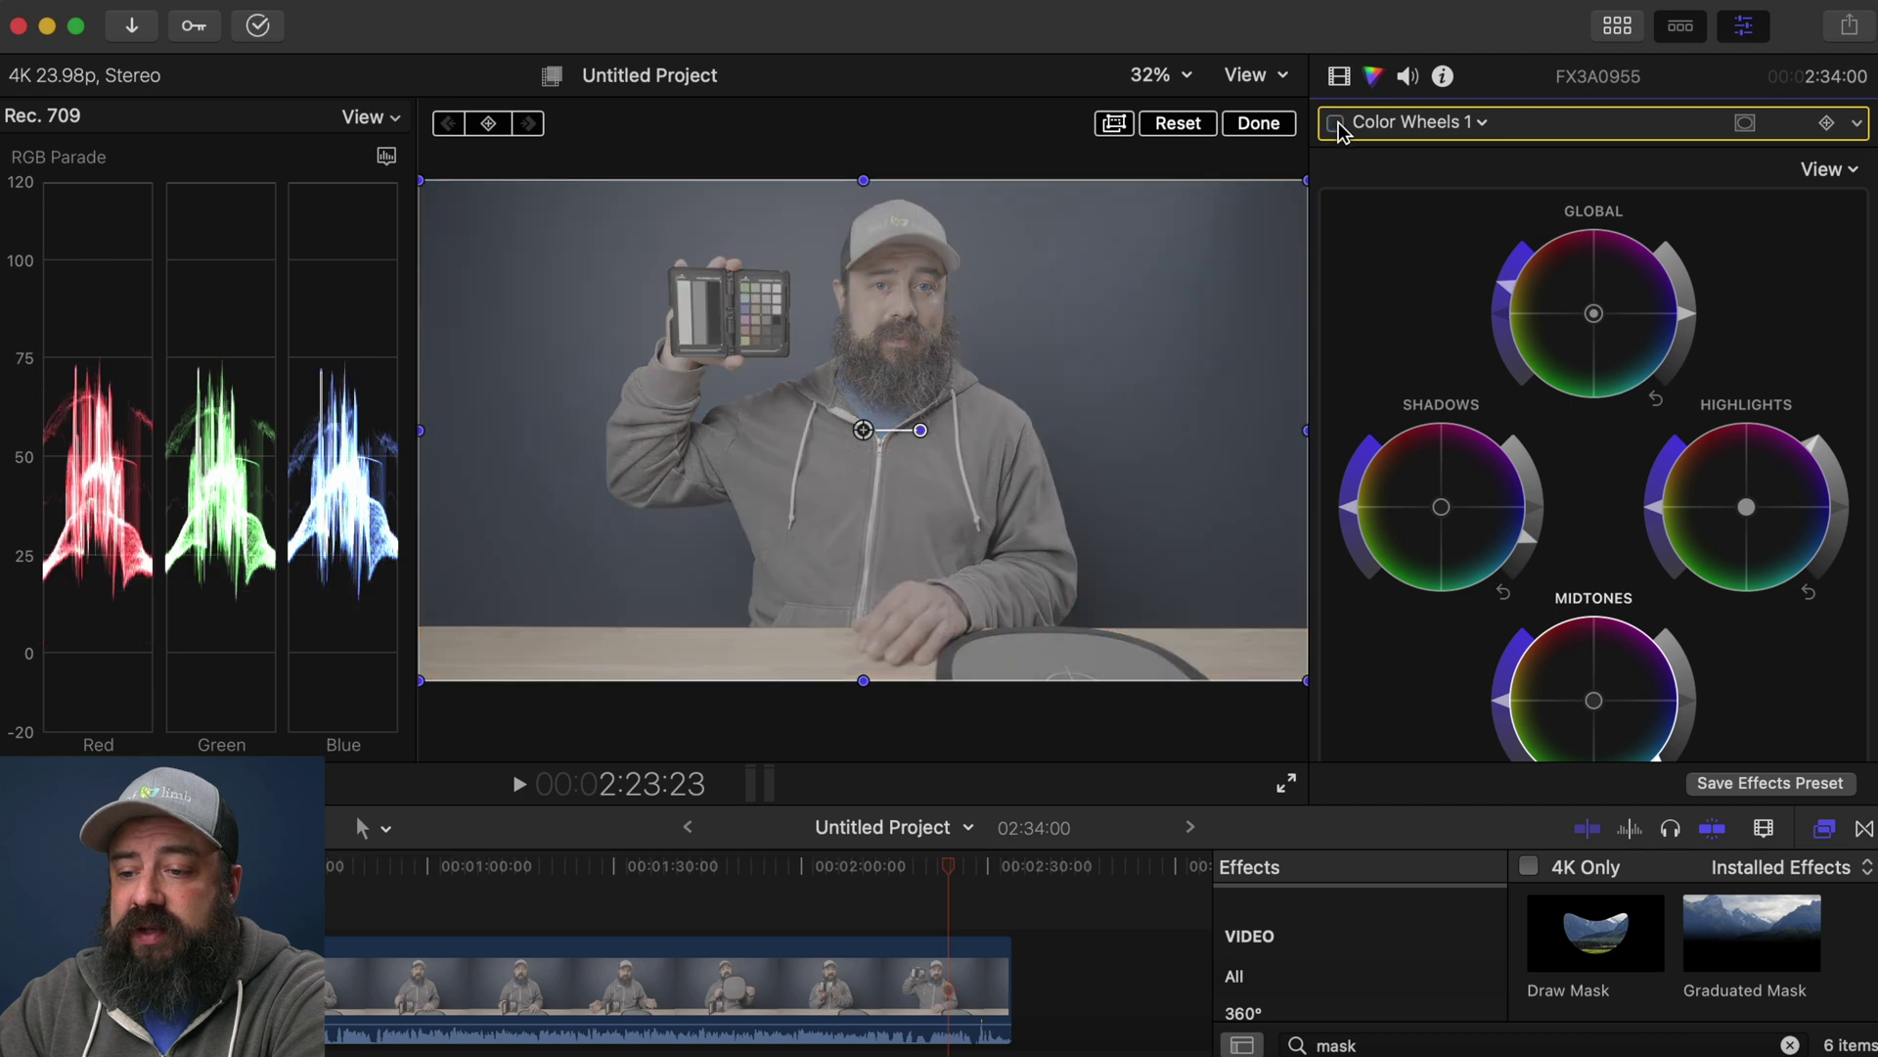
left_click(1337, 124)
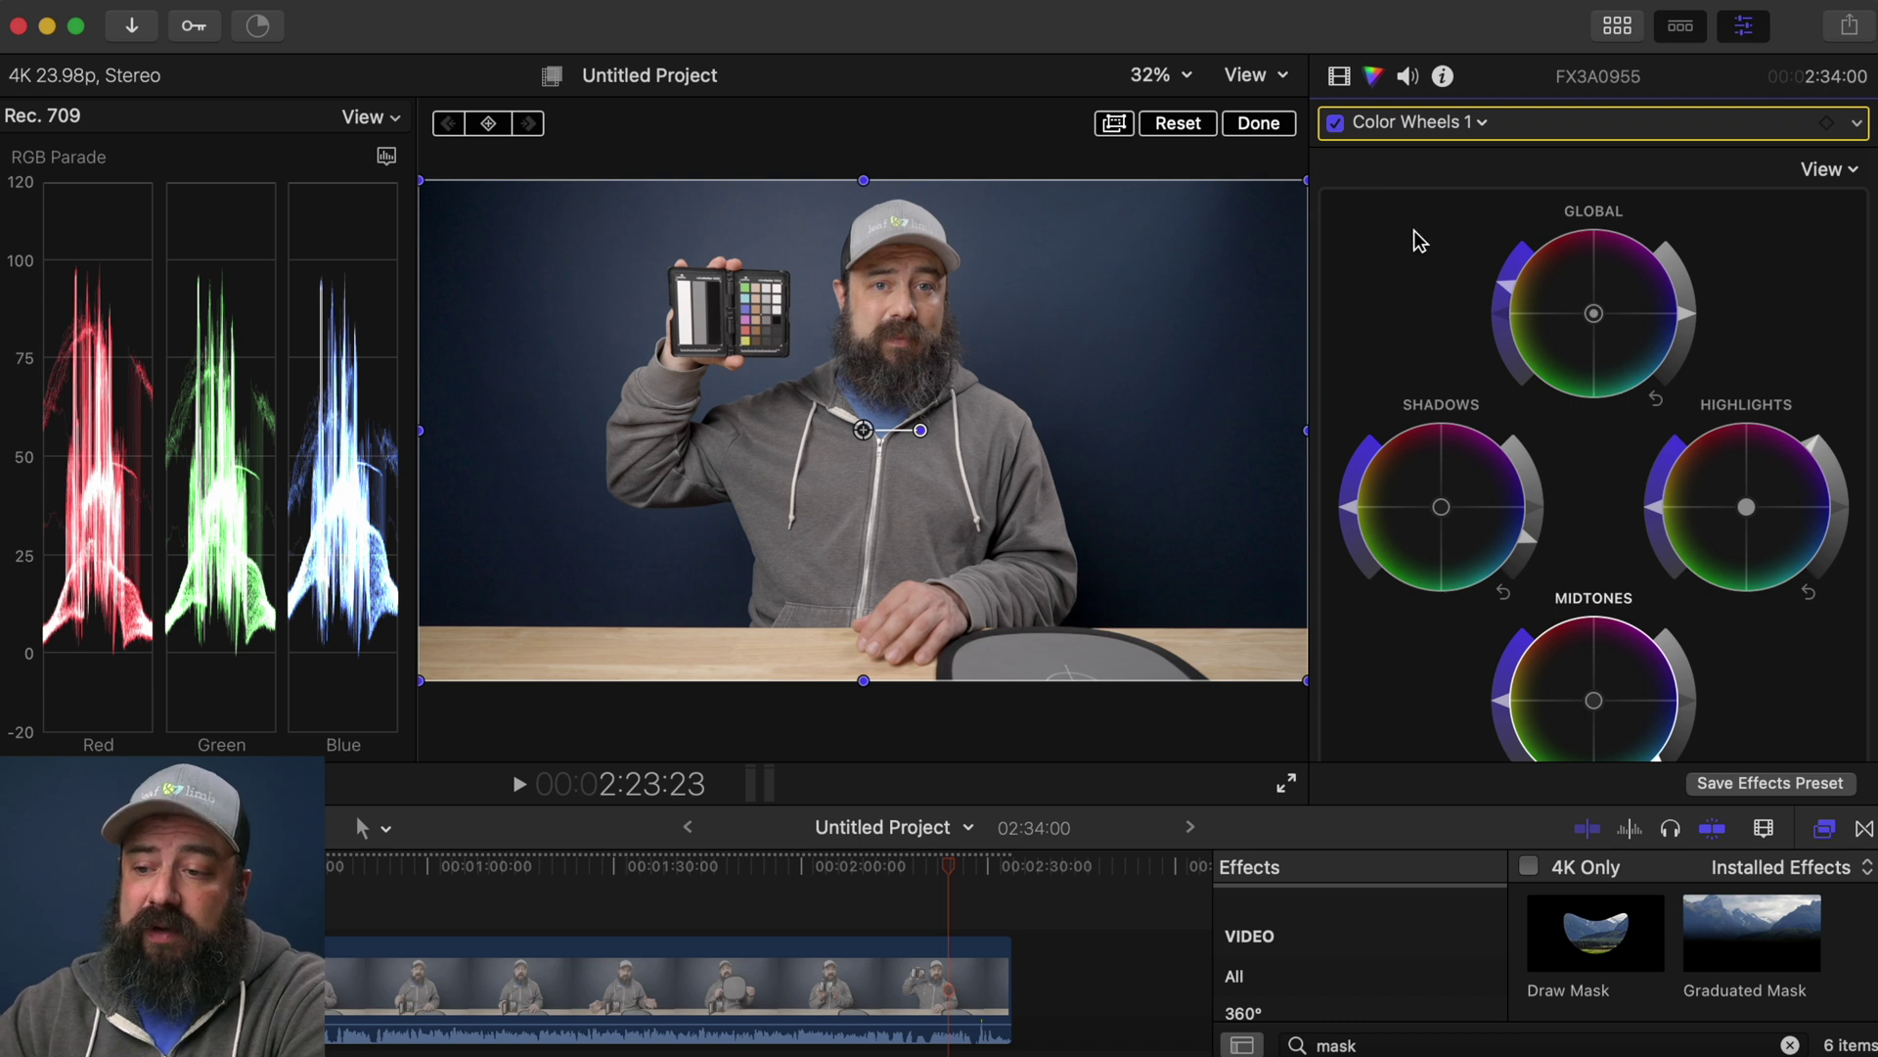
mouse_move(1346, 143)
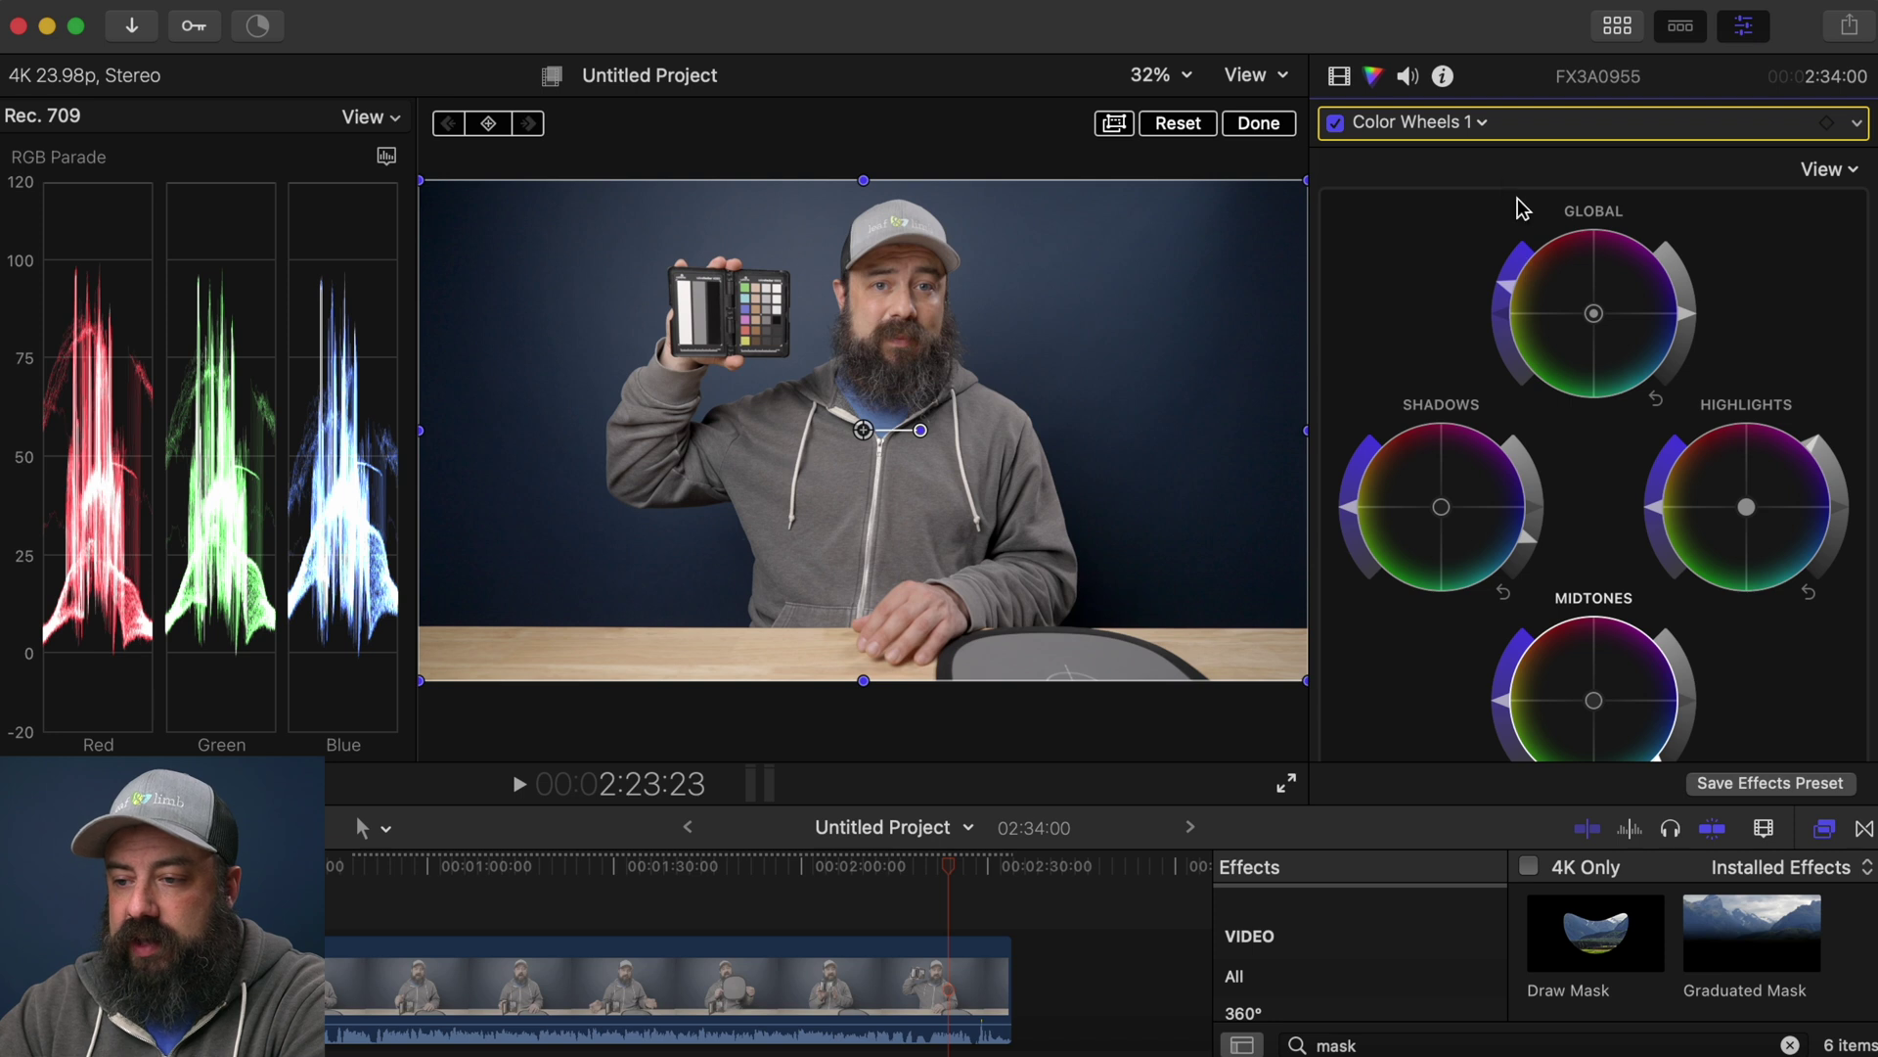
Show the clip's video properties with its applied effects, keeping the effects browser on display
left_click(1339, 78)
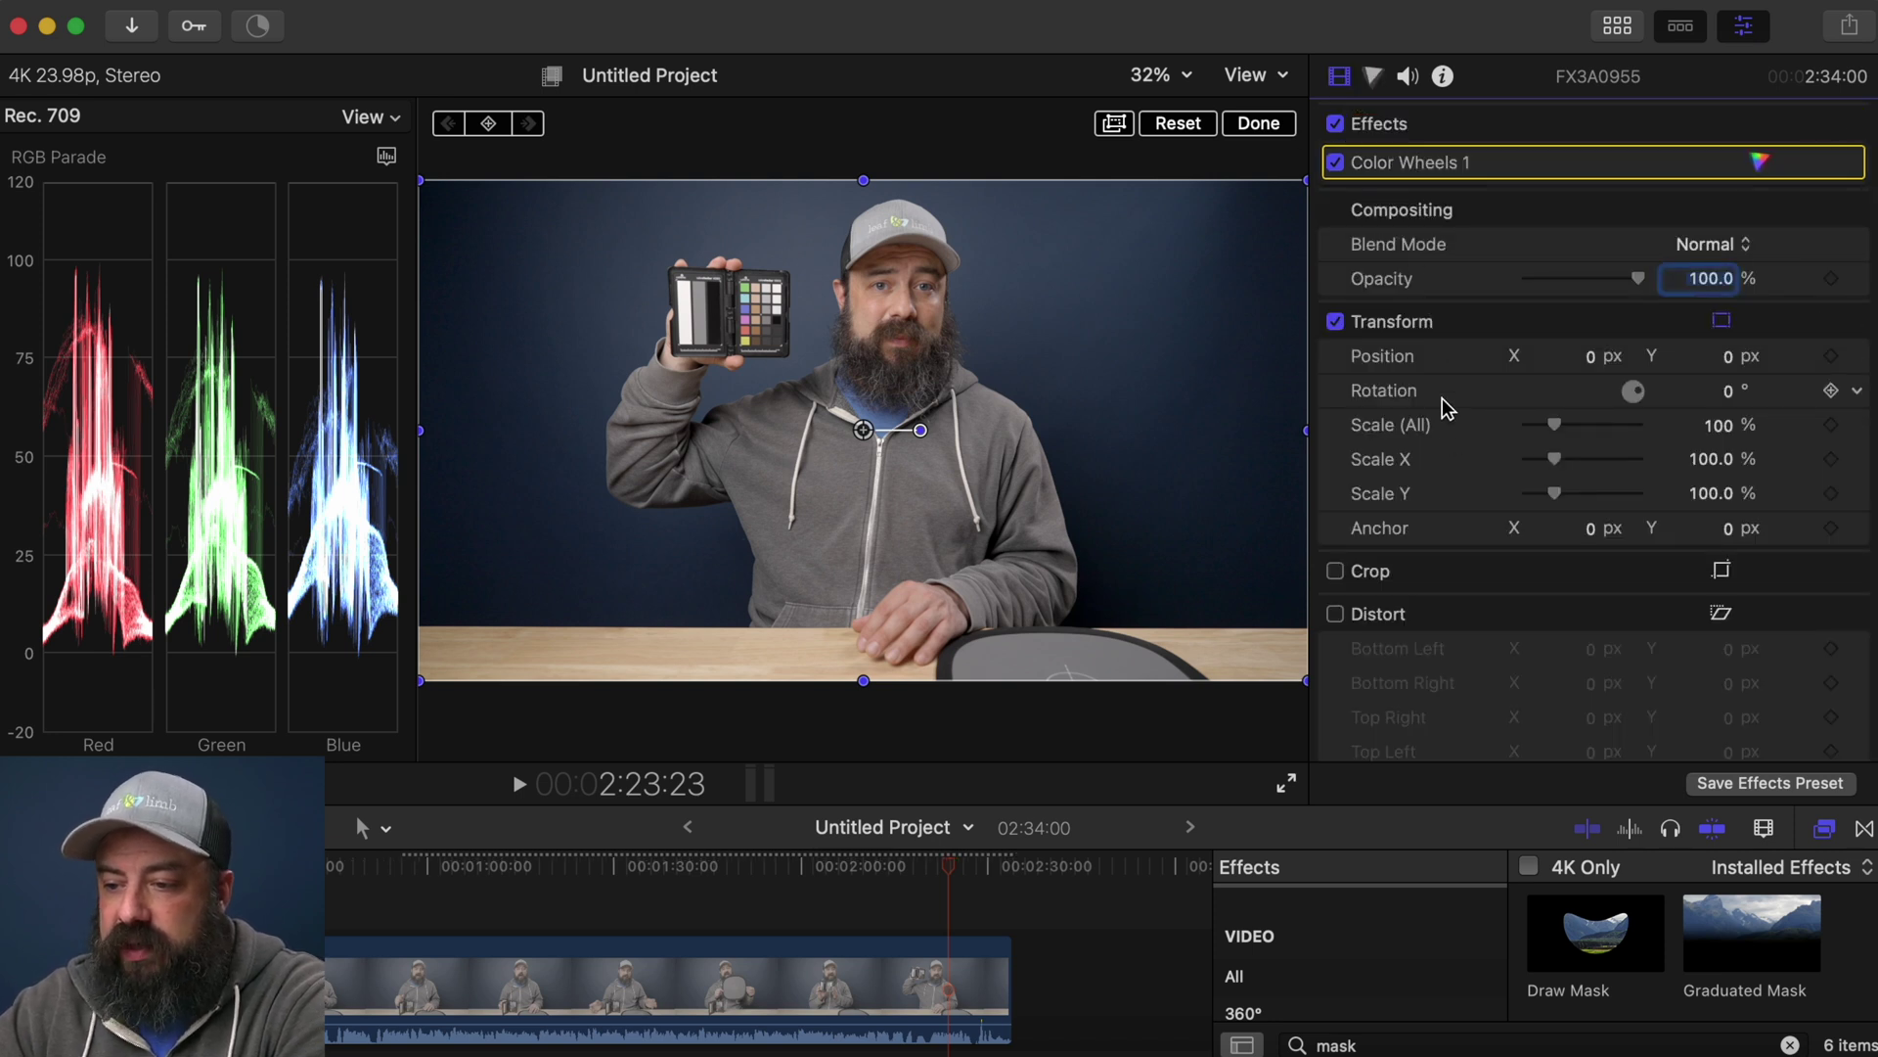
scroll(1495, 439, "down", 1)
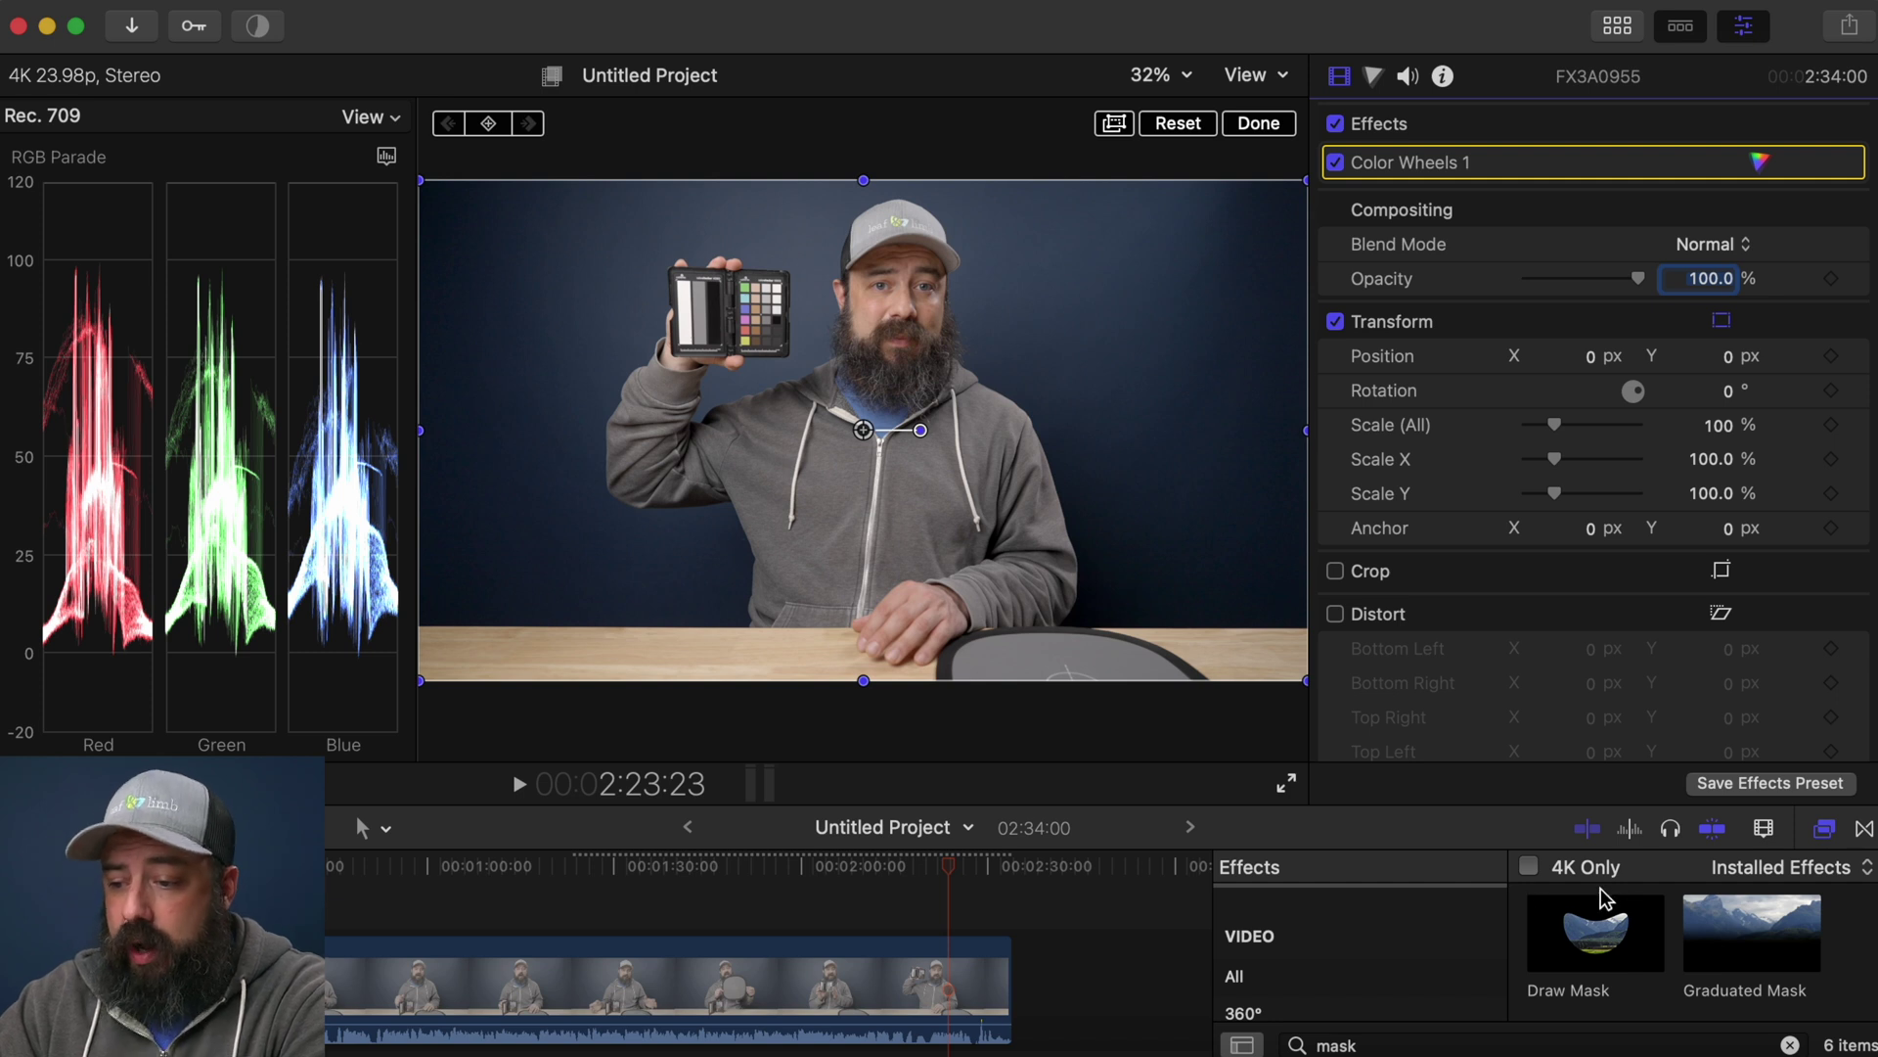
left_click(1824, 832)
left_click(1824, 832)
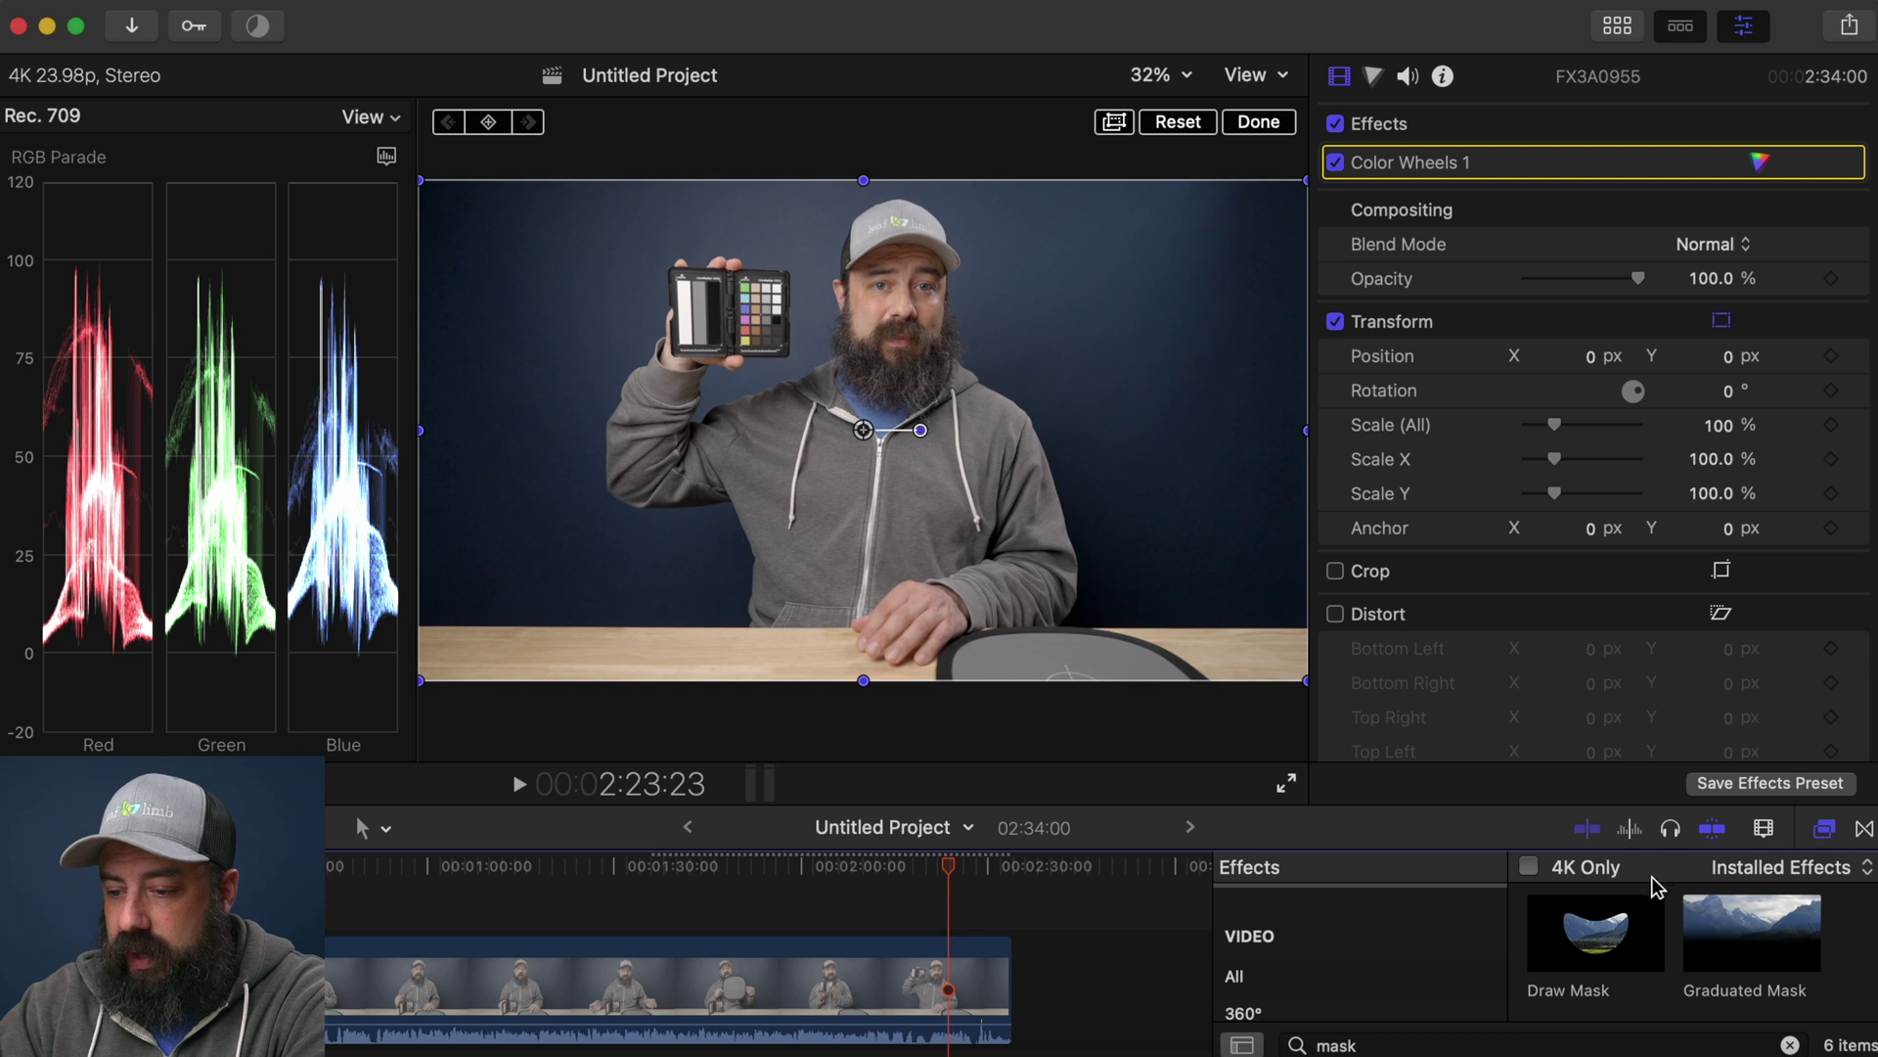
Apply the Draw Mask effect to the timeline clip and hide the Transform controls in the viewer
left_click(1375, 1045)
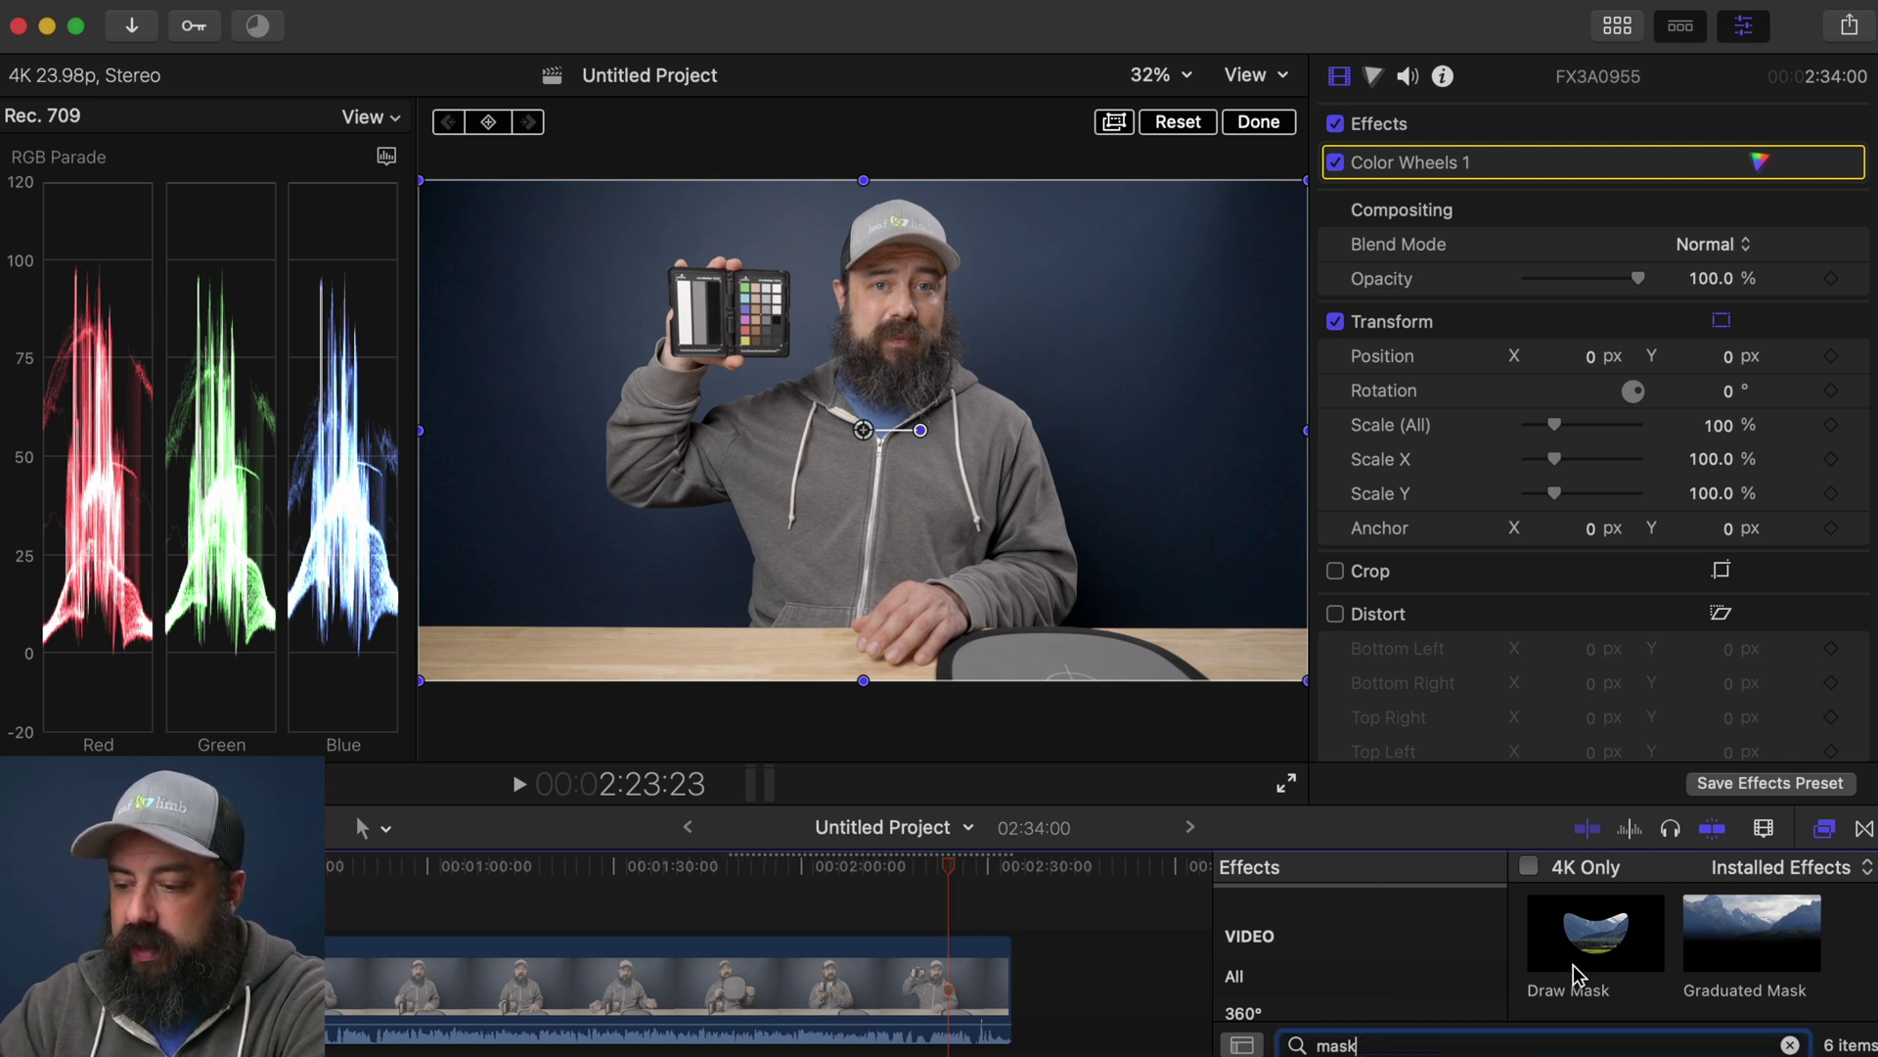
mouse_move(1588, 951)
left_mouse_down()
mouse_move(796, 972)
mouse_move(809, 992)
left_mouse_up()
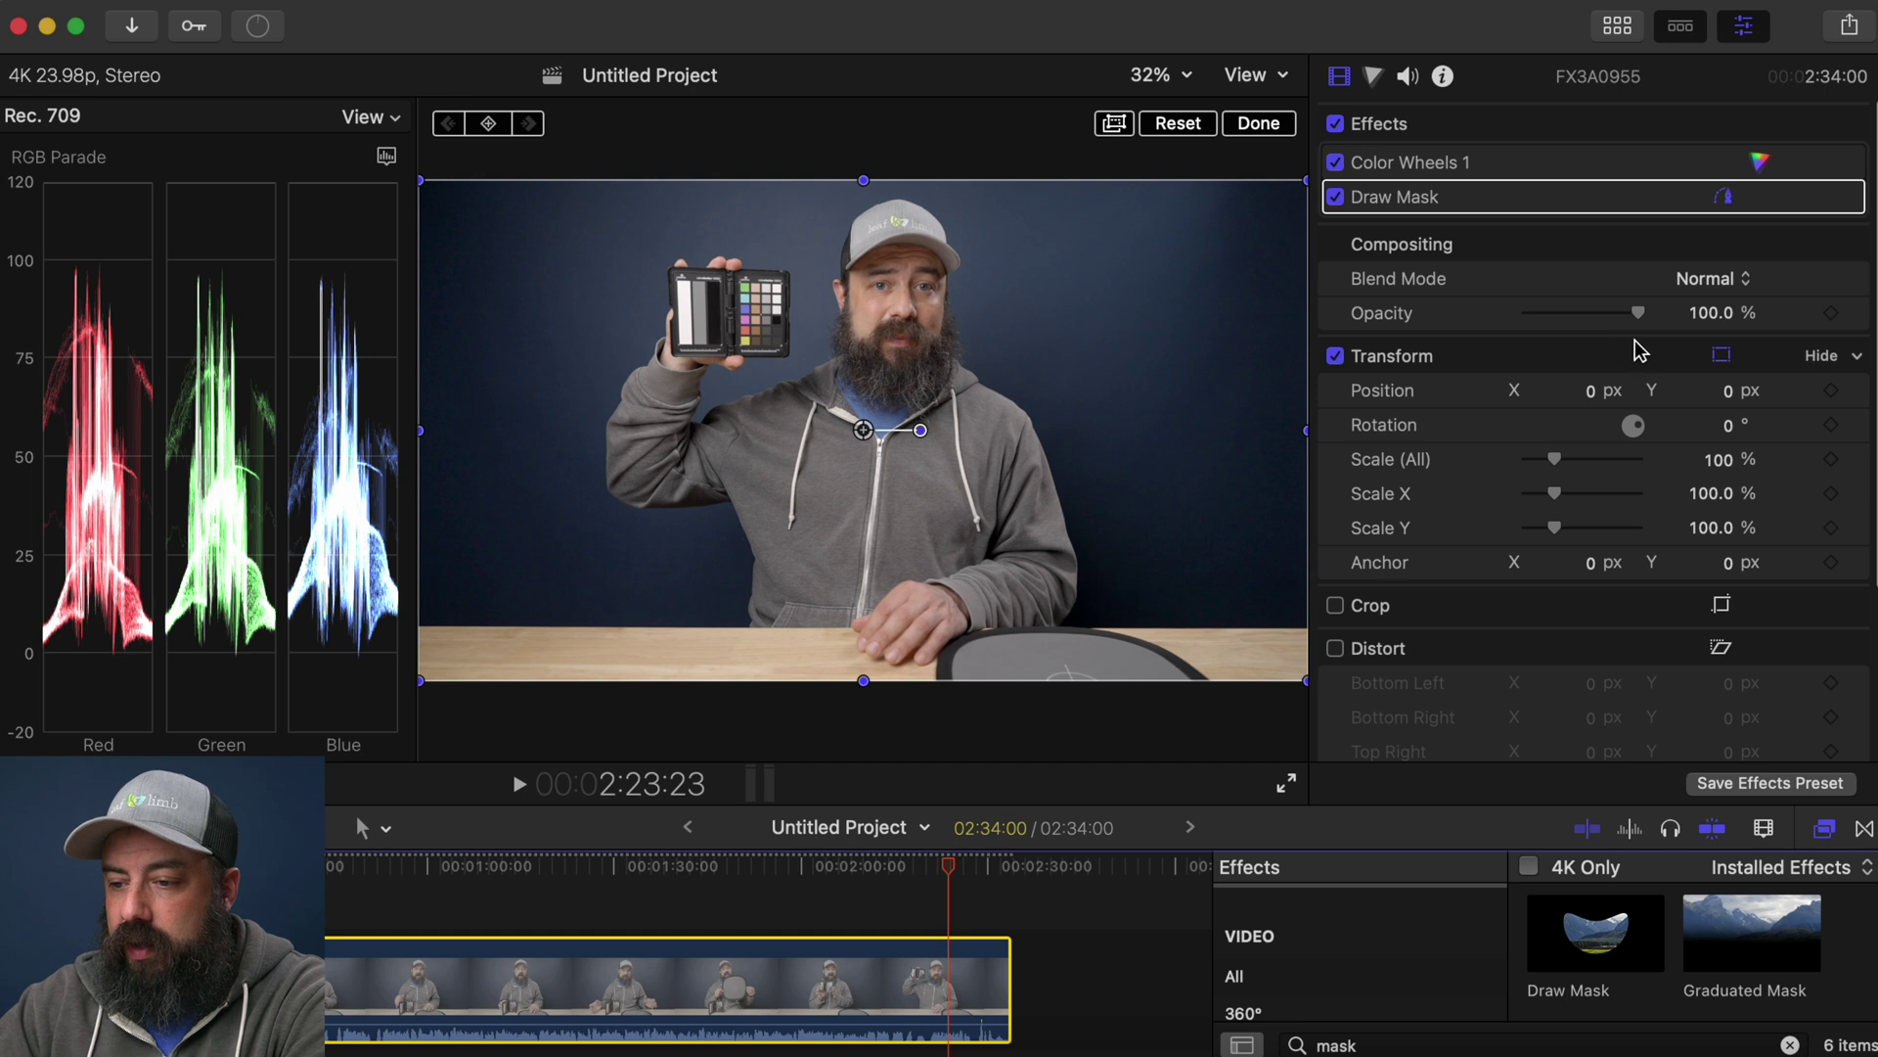
left_click(1722, 357)
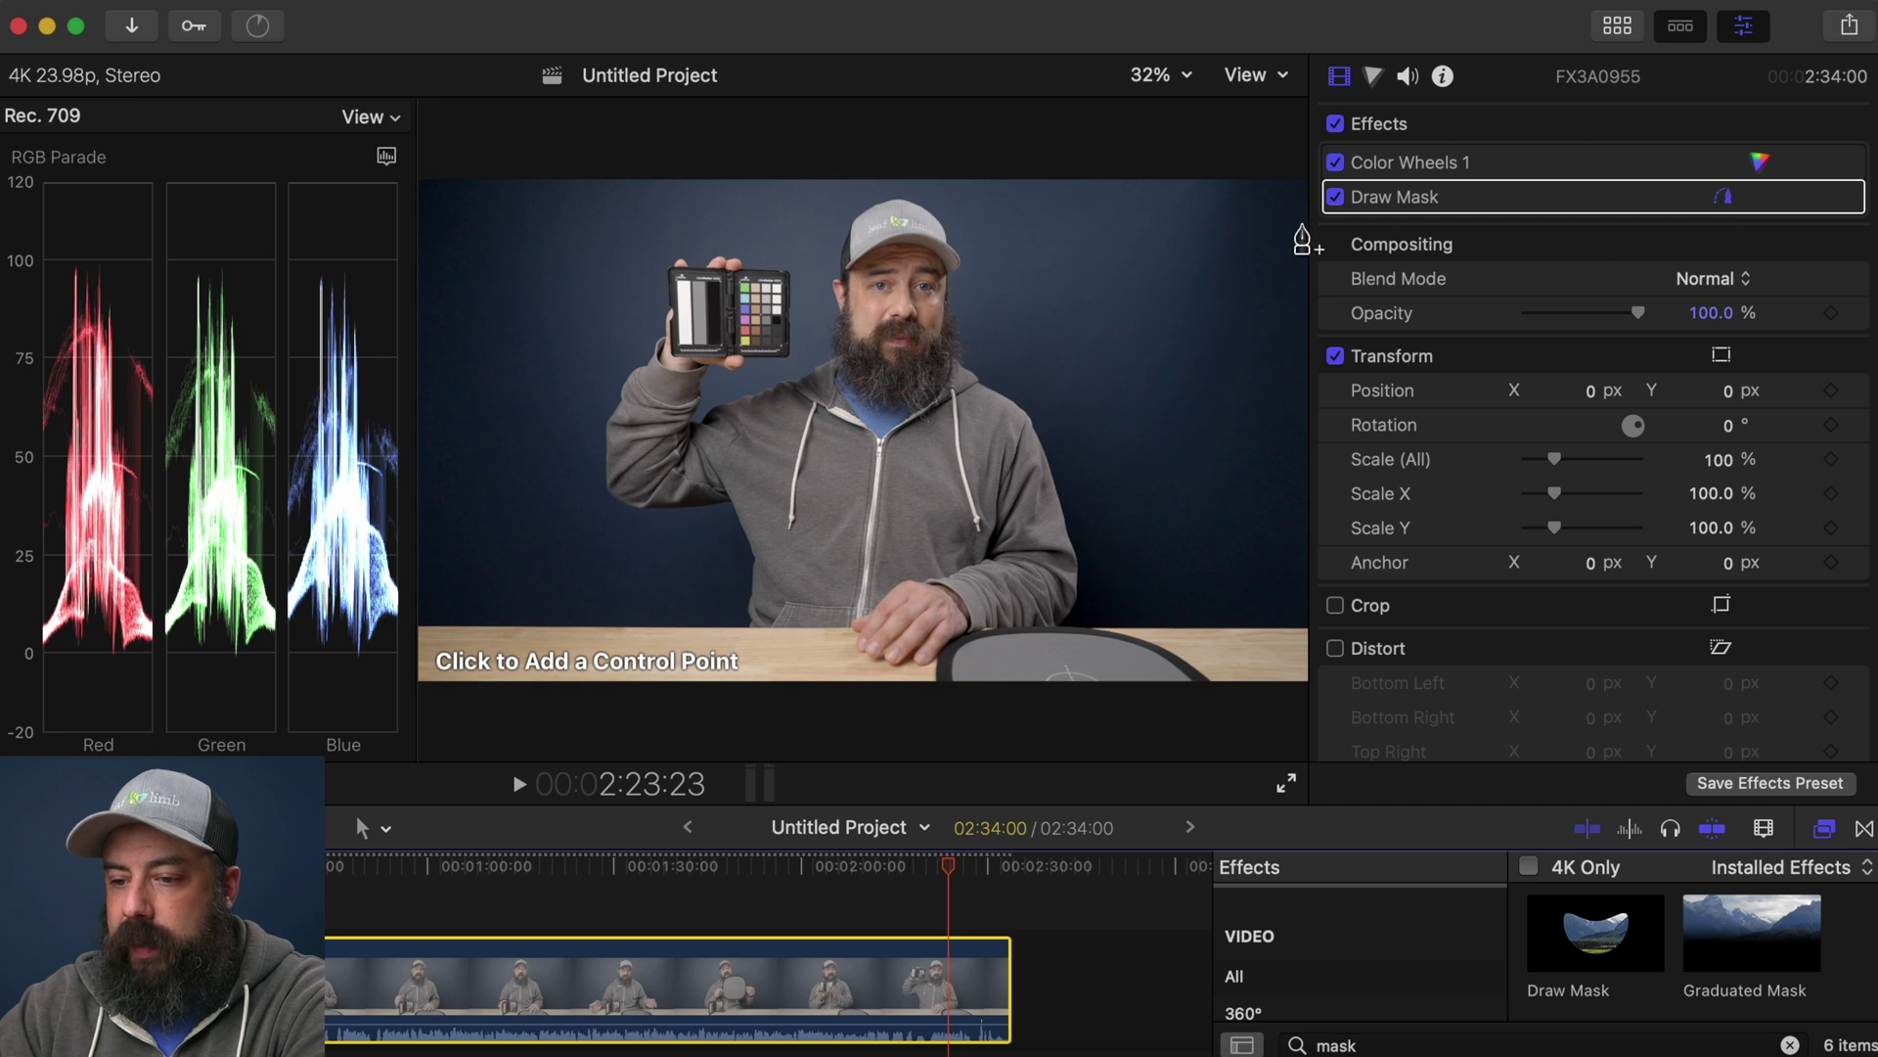
Draw a closed four-point mask around the white, gray and black patches of the held chart, and hide its control points
left_click(675, 281)
left_click(677, 345)
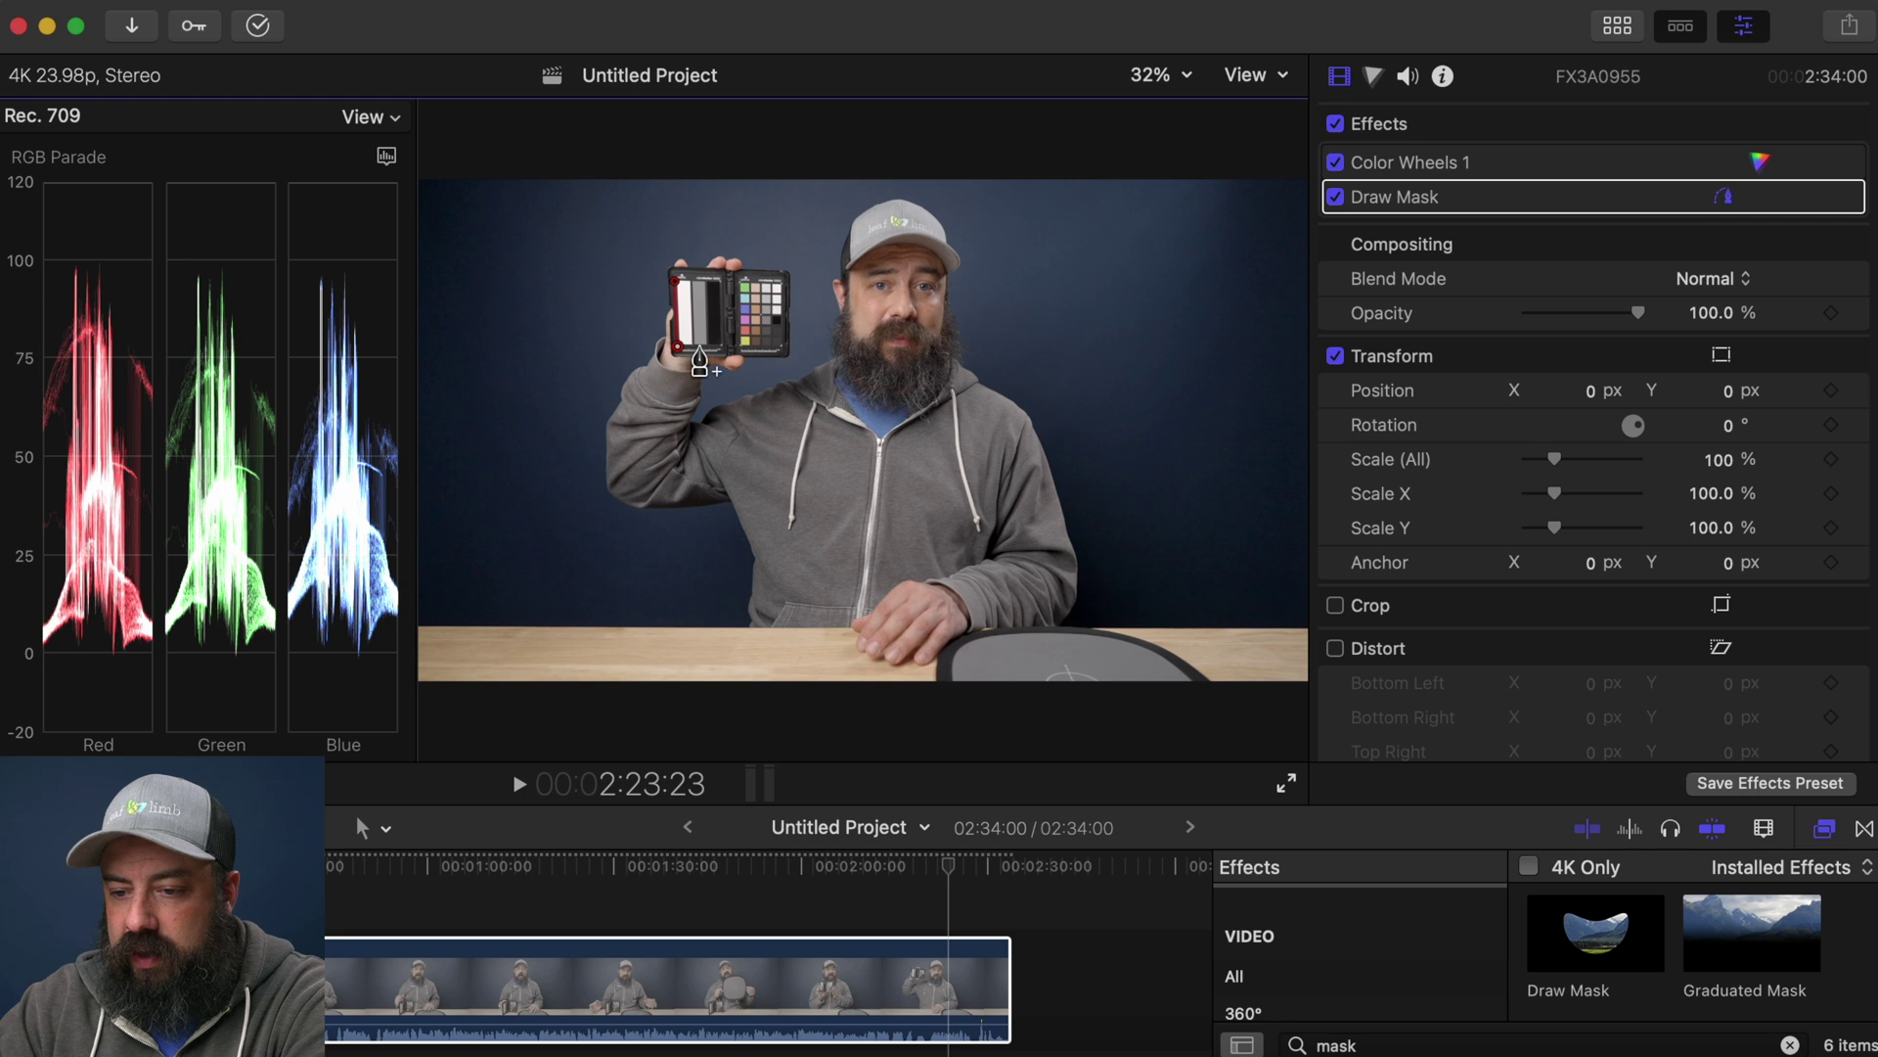
left_click(721, 347)
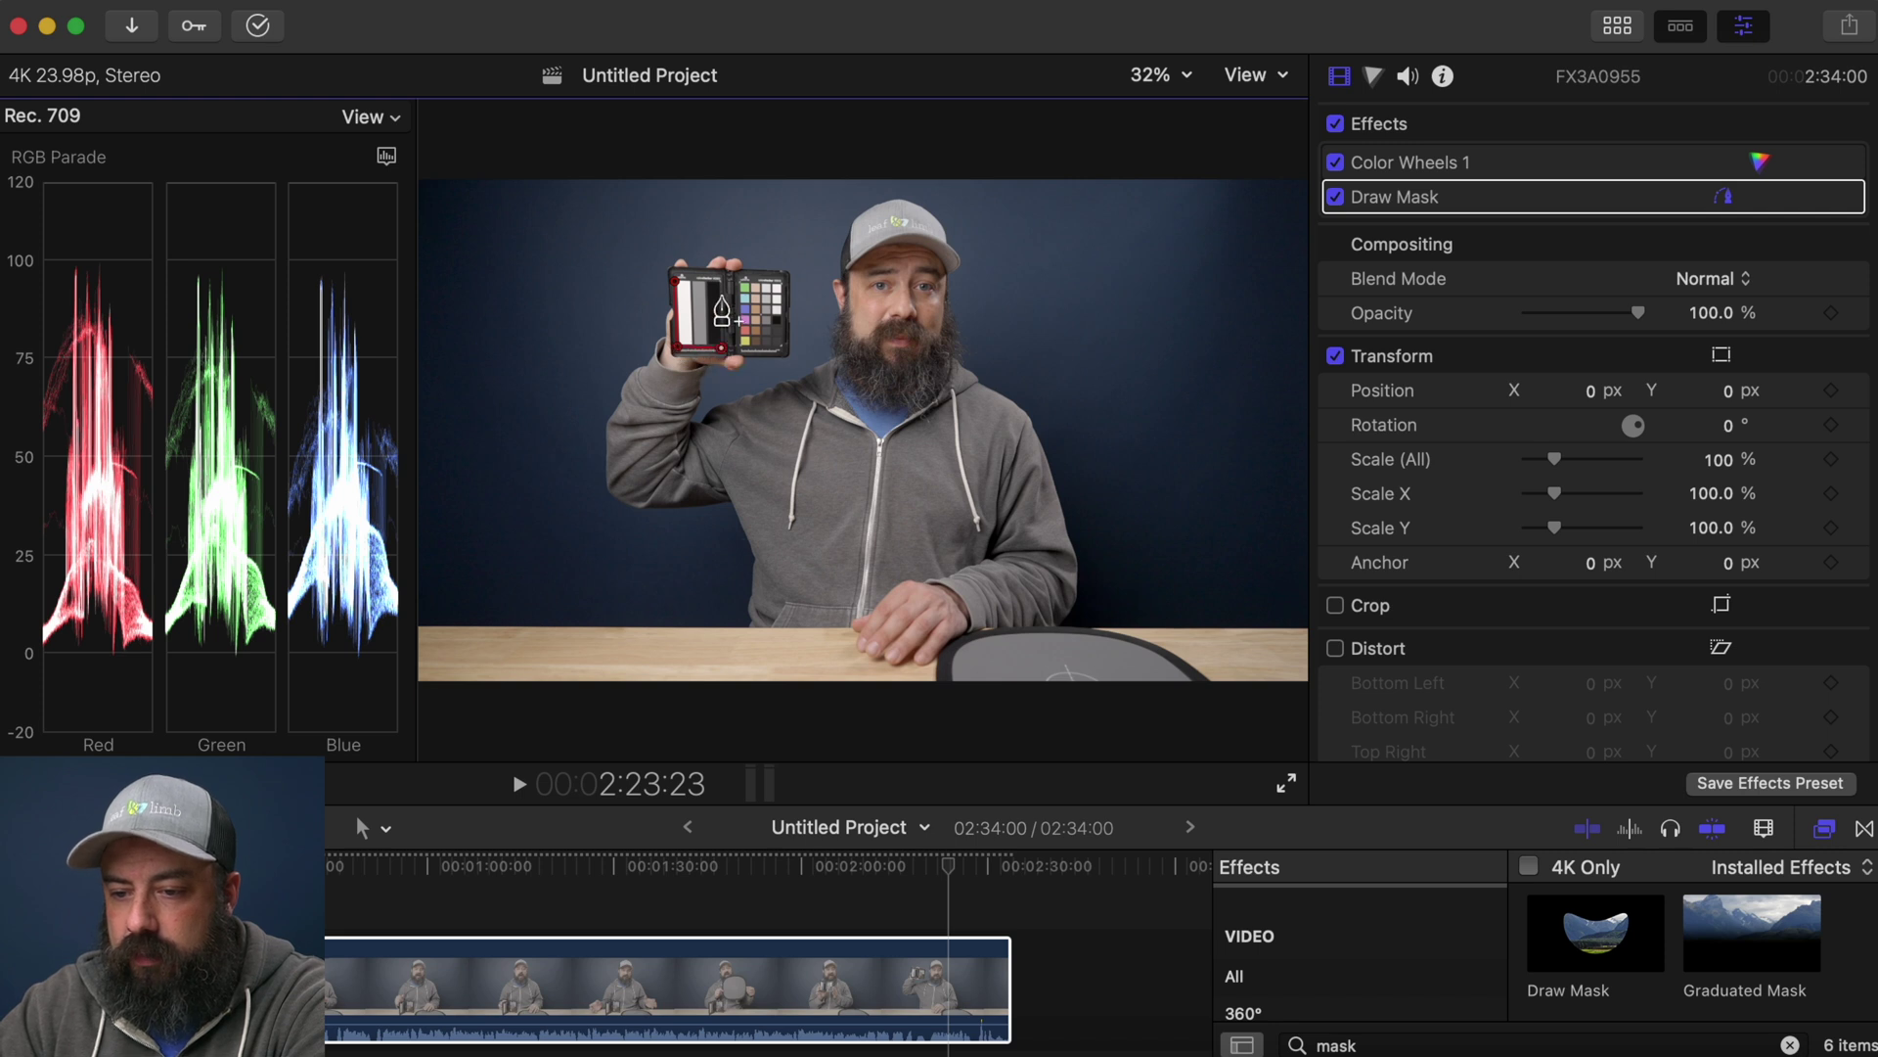
left_click(721, 281)
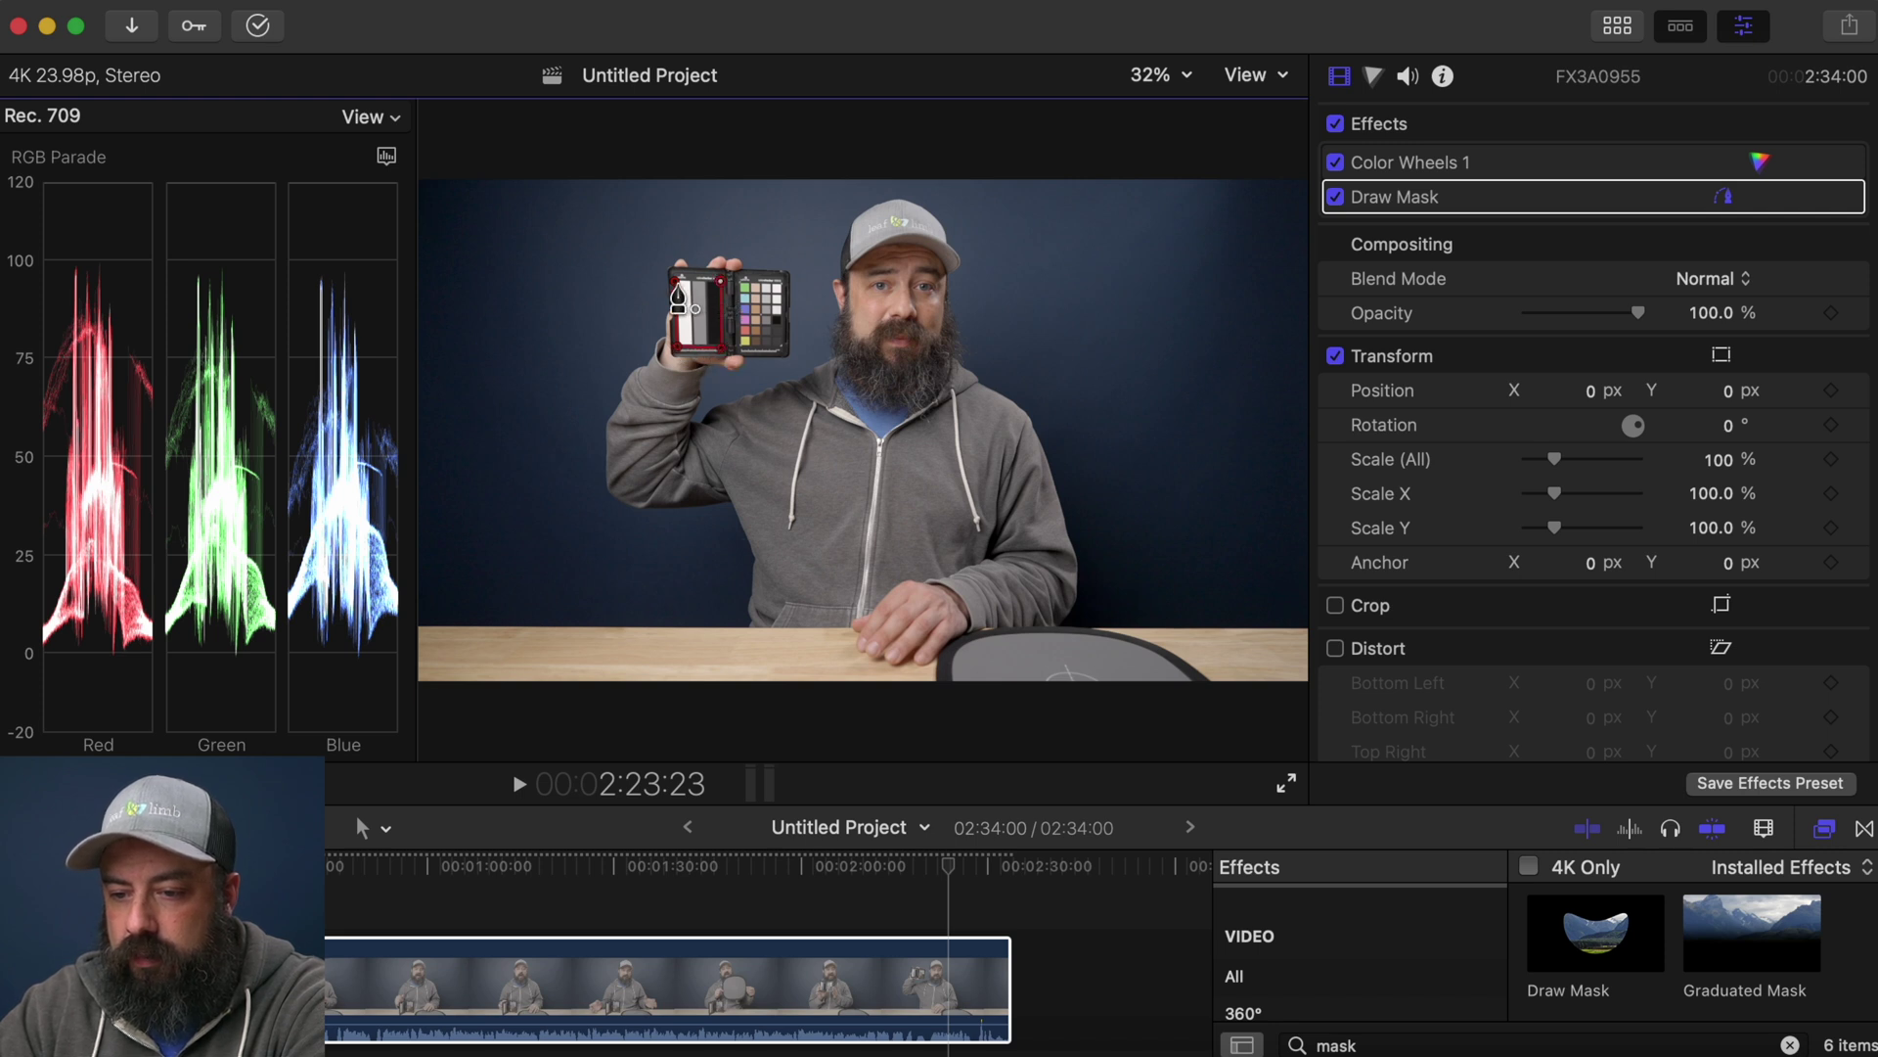
left_click(674, 280)
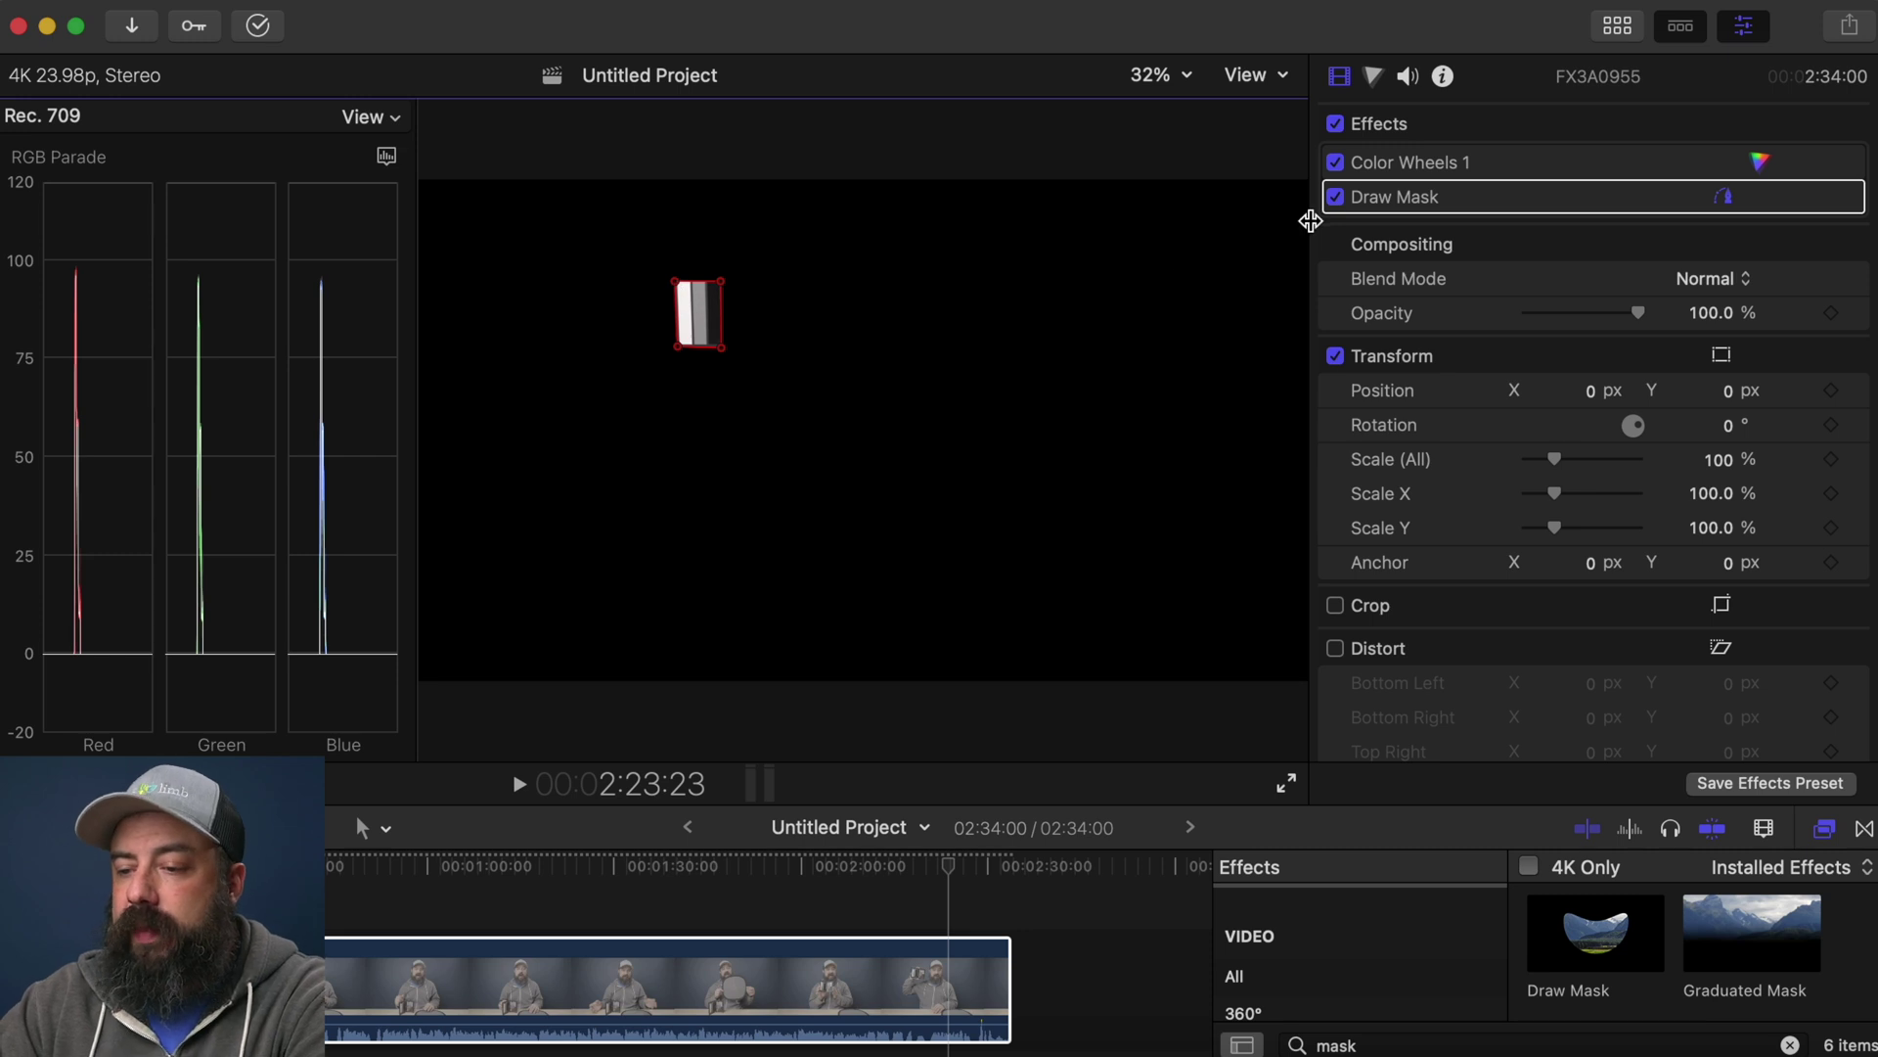
mouse_move(1675, 215)
left_click(1724, 199)
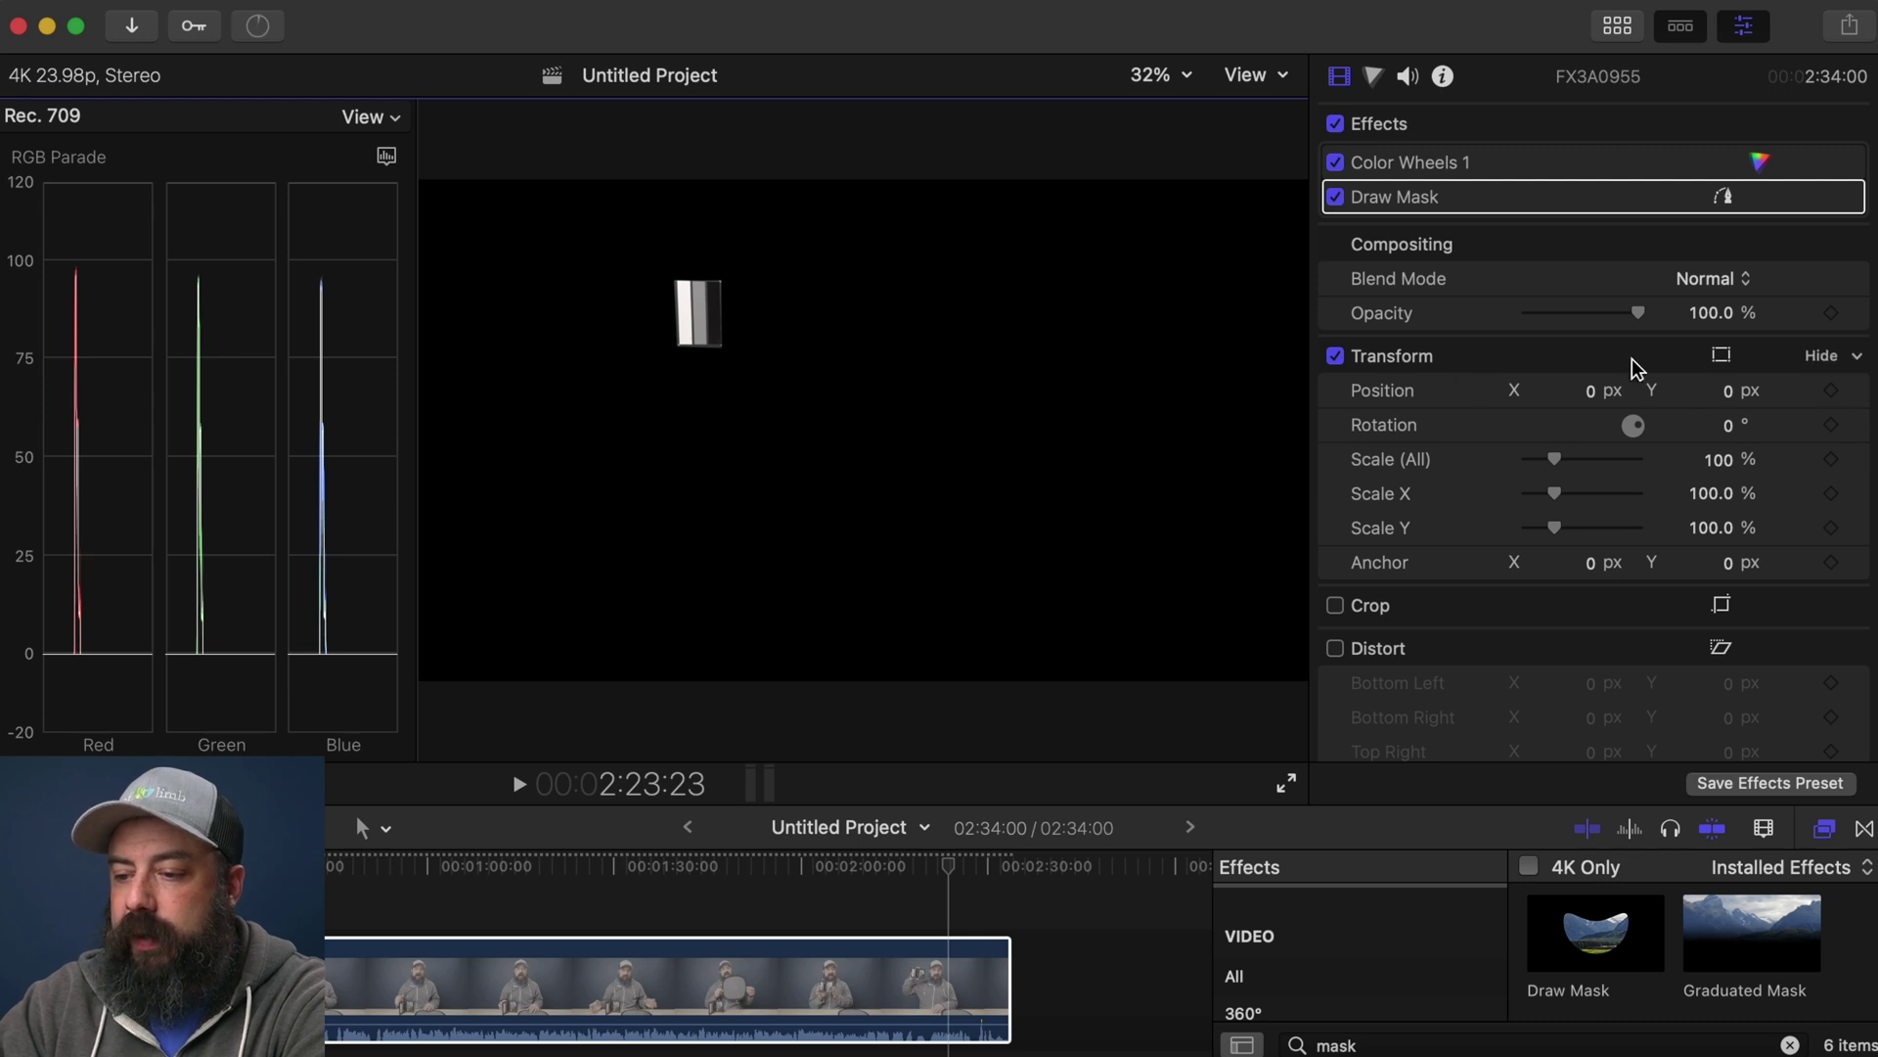
Scale the masked clip to 486% and reposition it so the chart patches sit near the center of the frame
left_click_drag(1555, 459, 1647, 462)
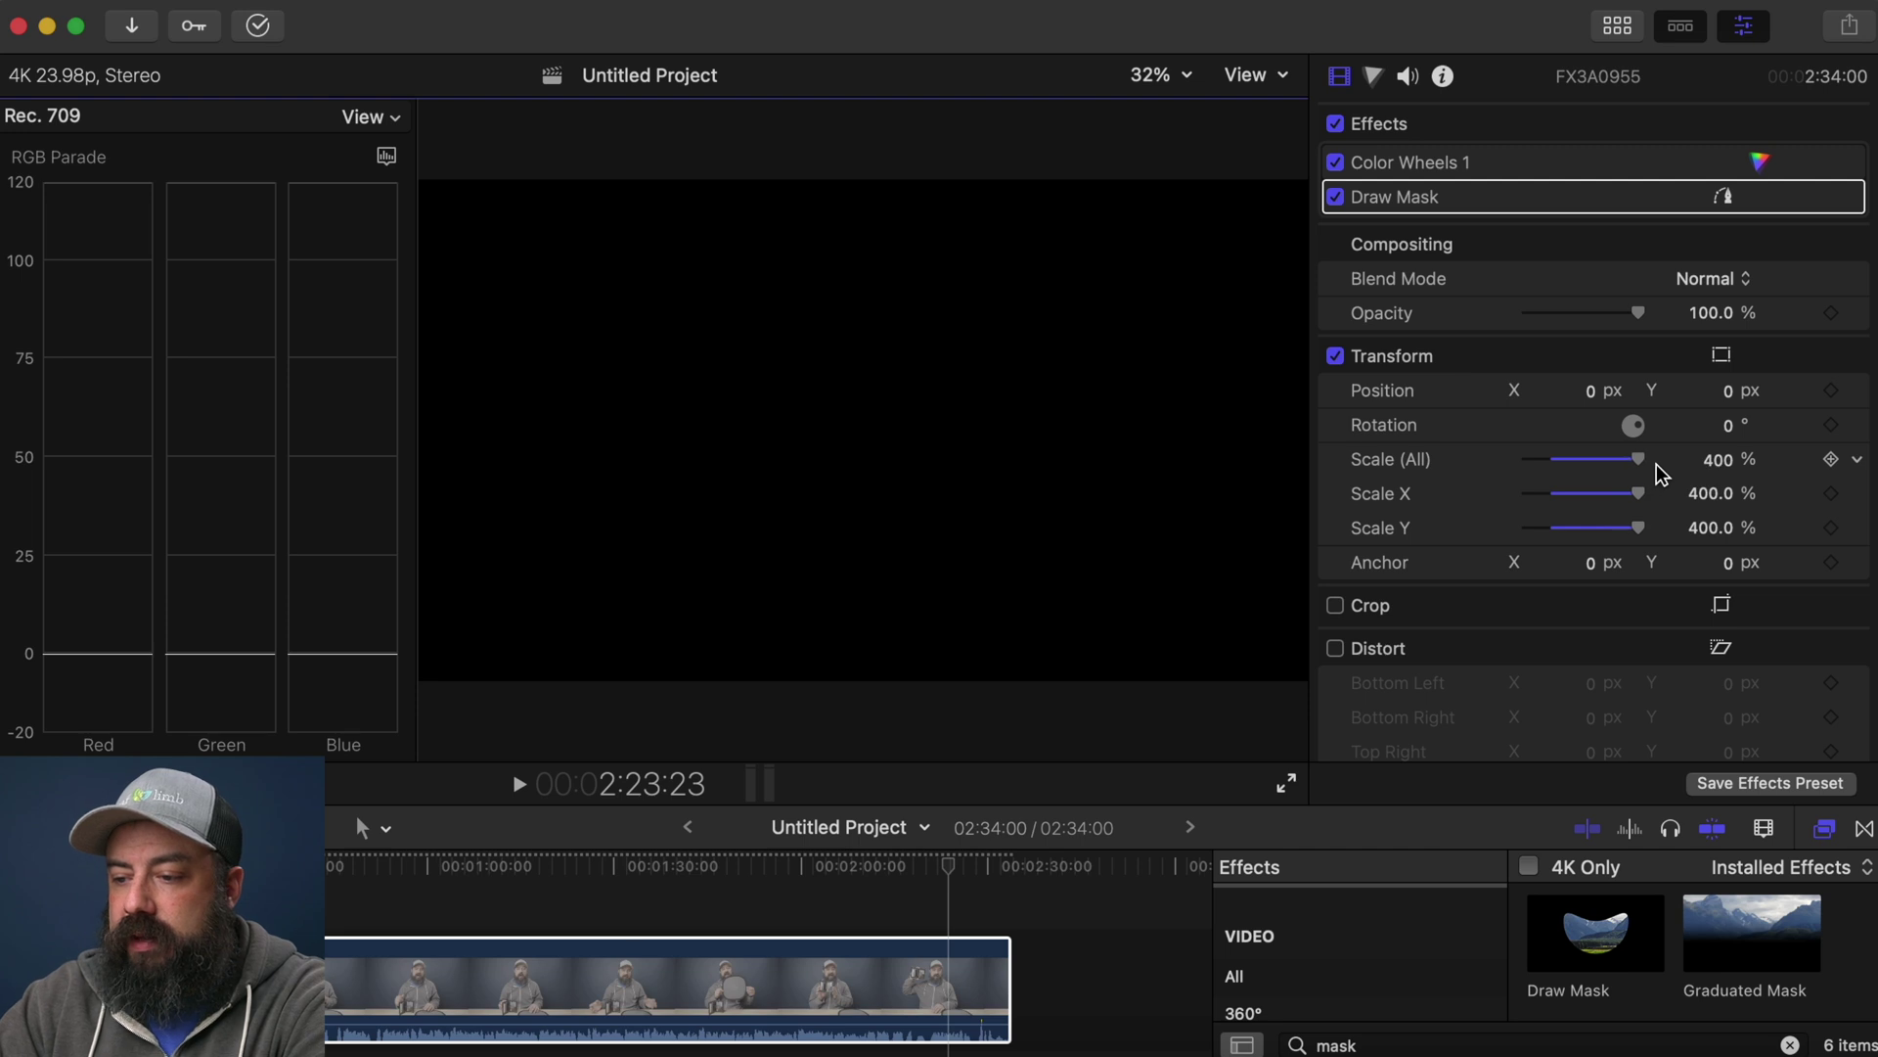
left_click(1724, 356)
left_click_drag(698, 305, 1364, 784)
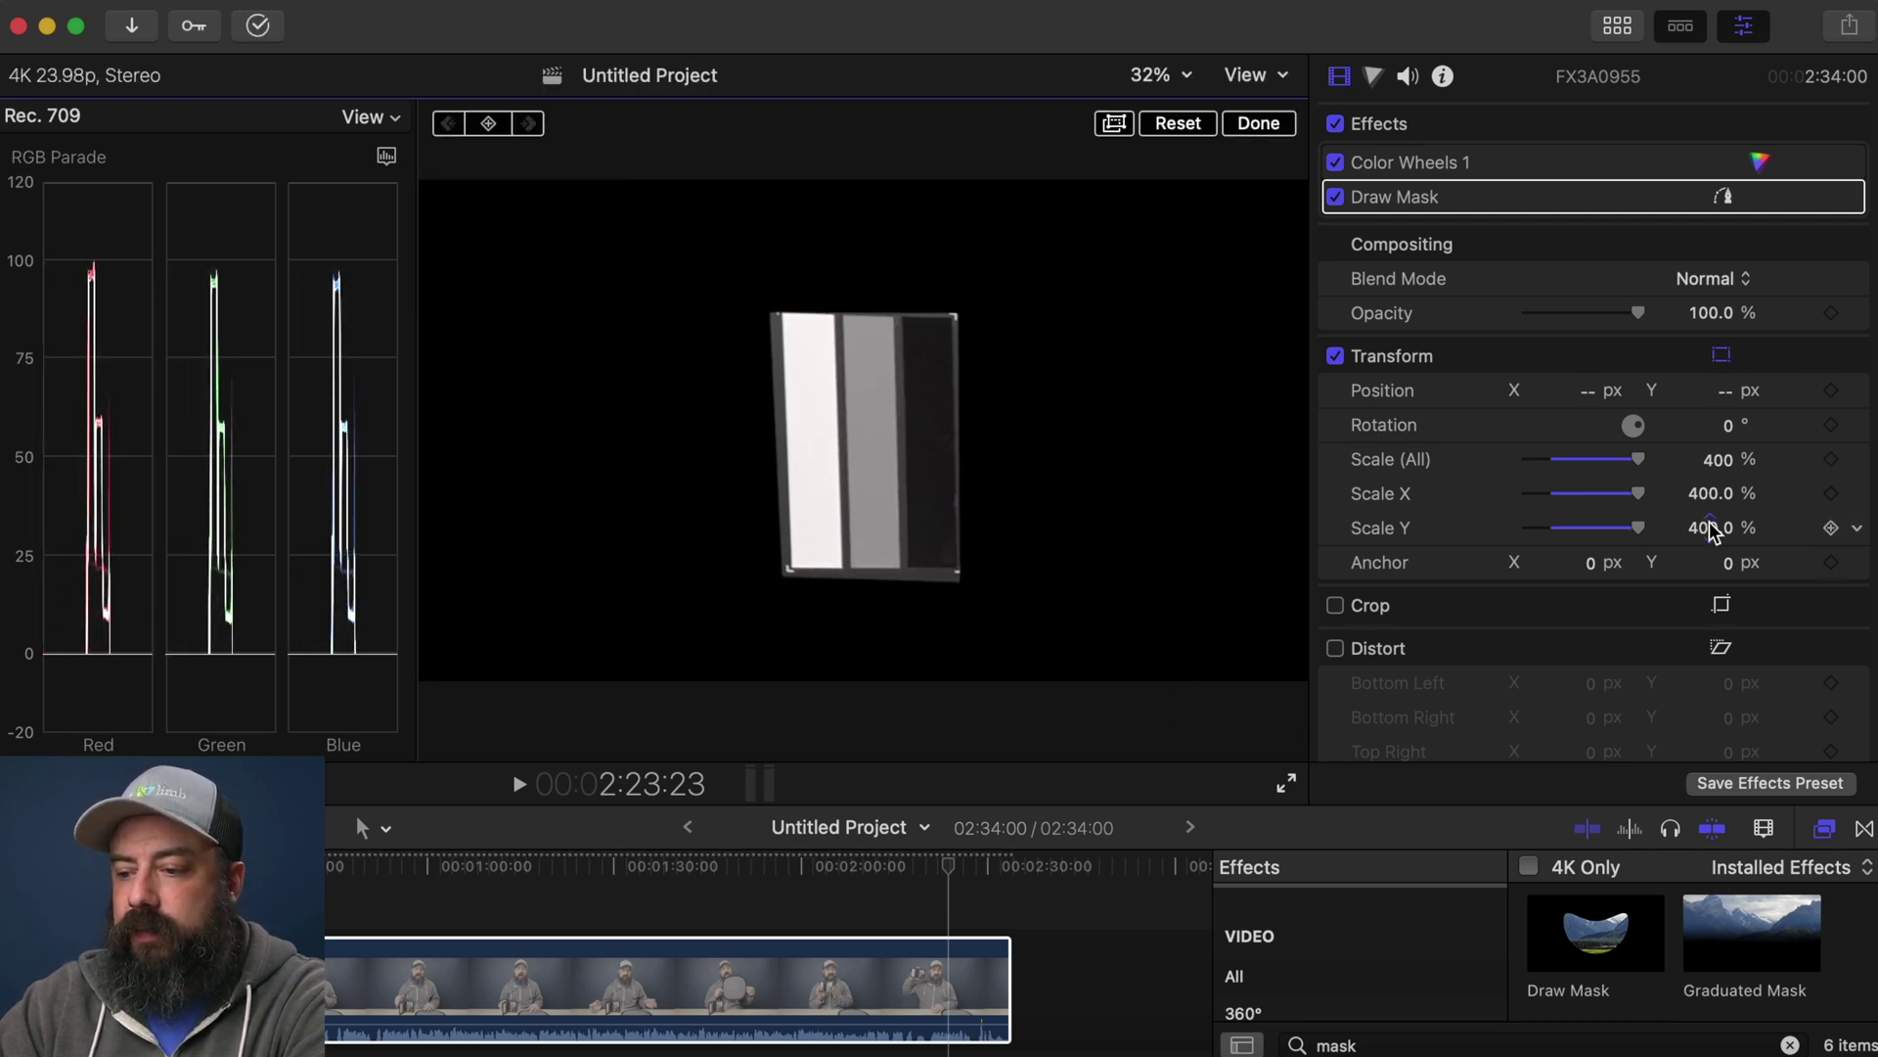
left_click(1719, 462)
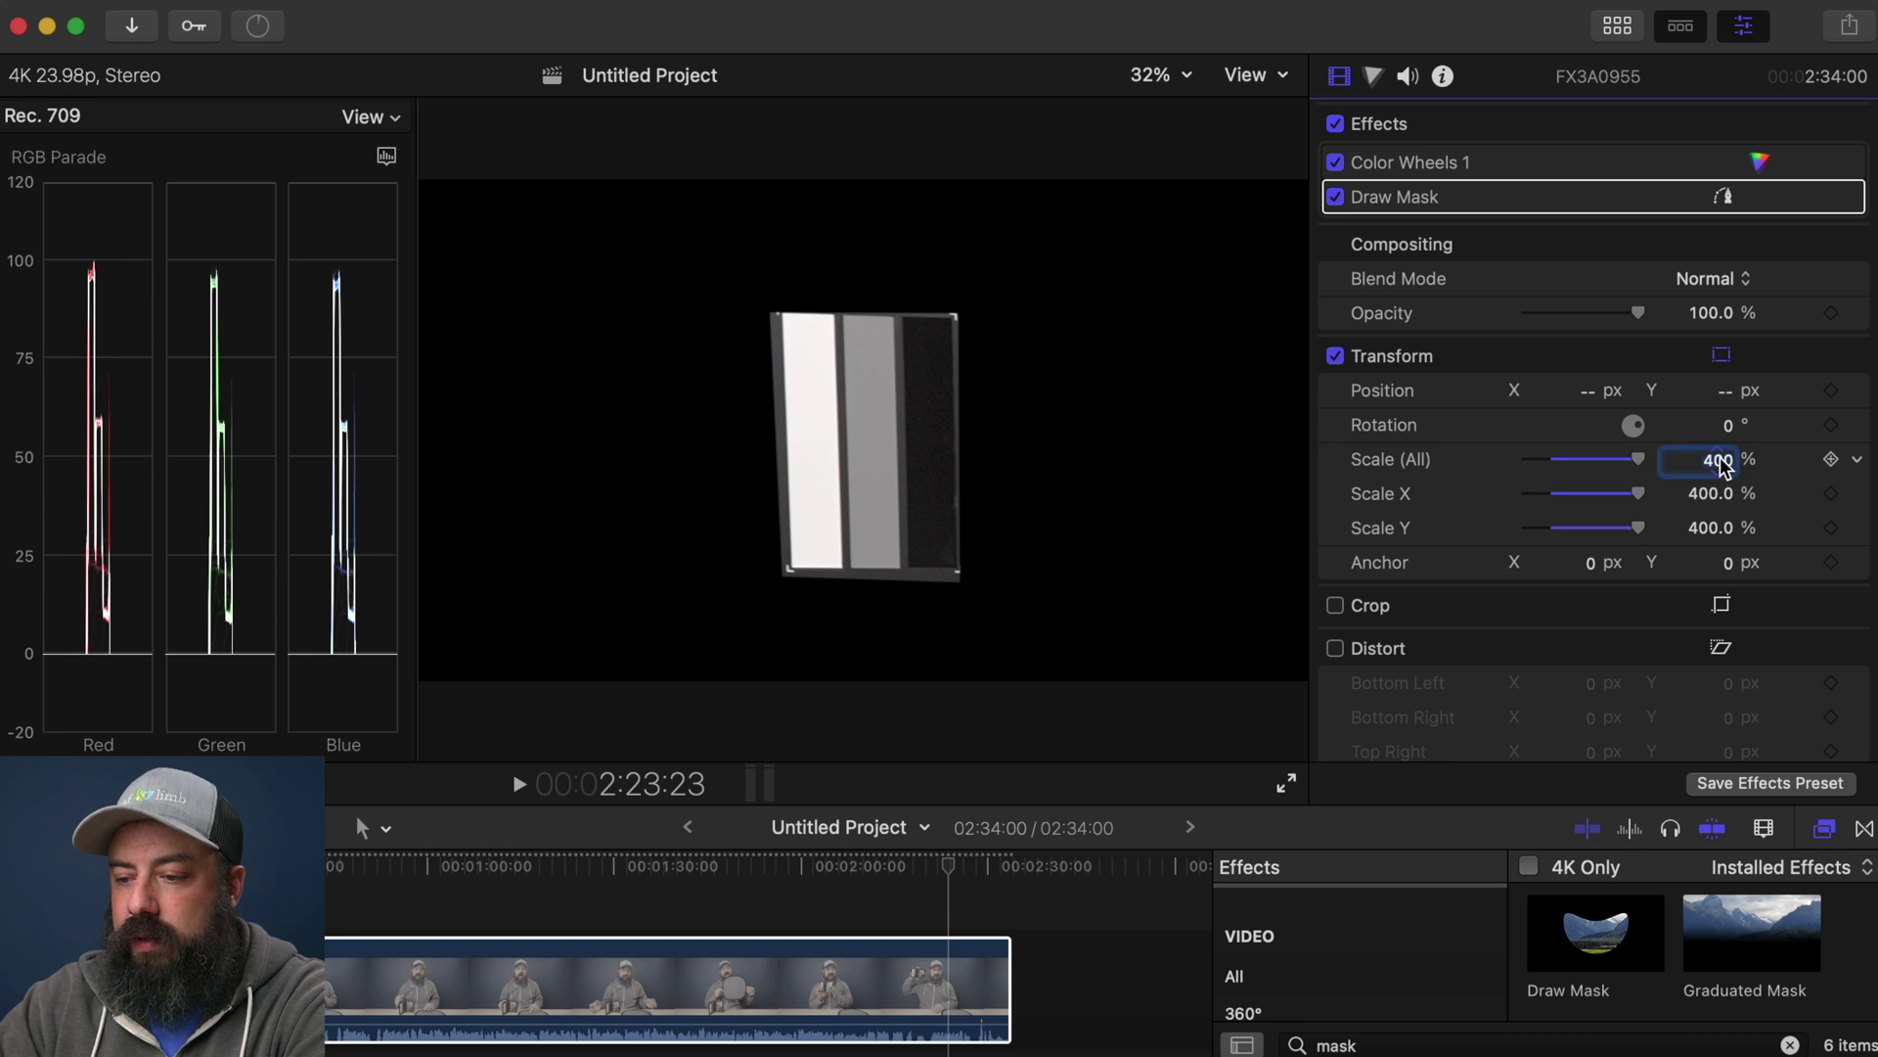
left_click_drag(1719, 462, 1734, 441)
left_click_drag(883, 388, 995, 445)
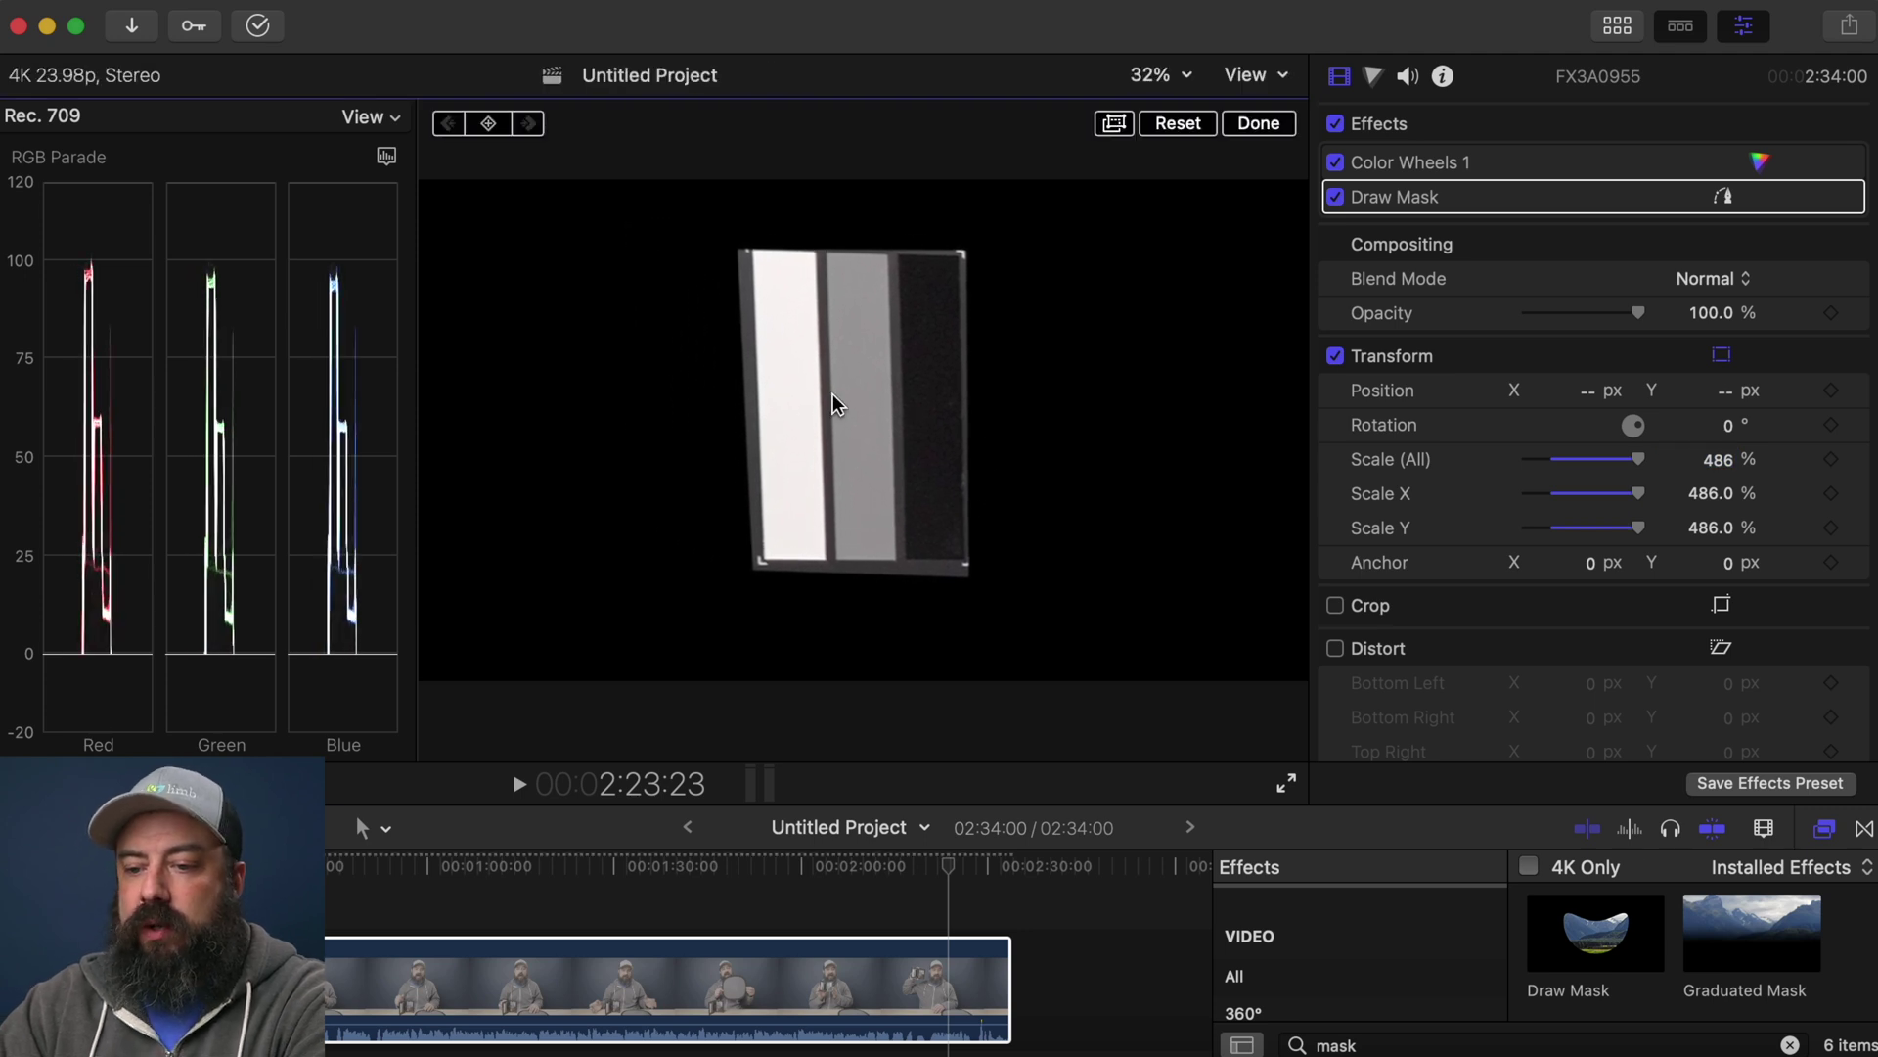
Switch the waveform scope to RGB Overlay and widen the scopes area to about half of the combined scope and viewer space
left_click(388, 159)
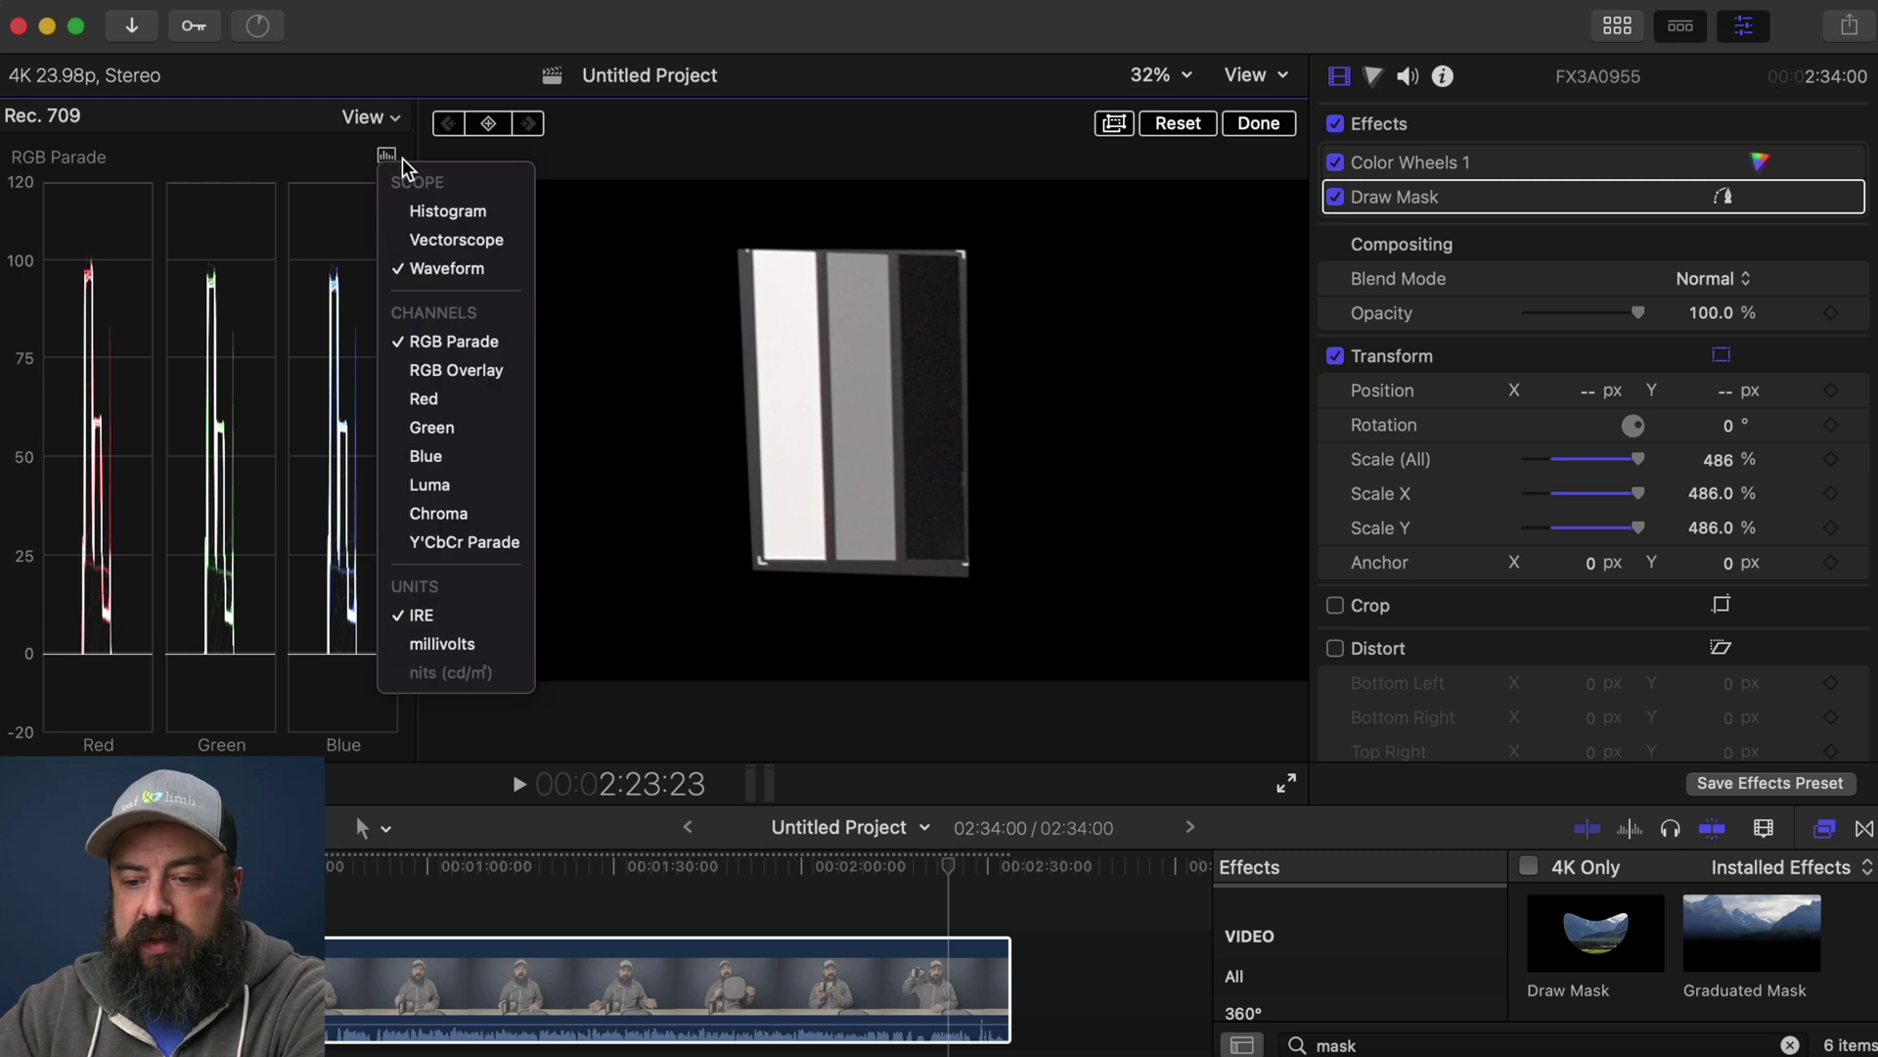
left_click(457, 373)
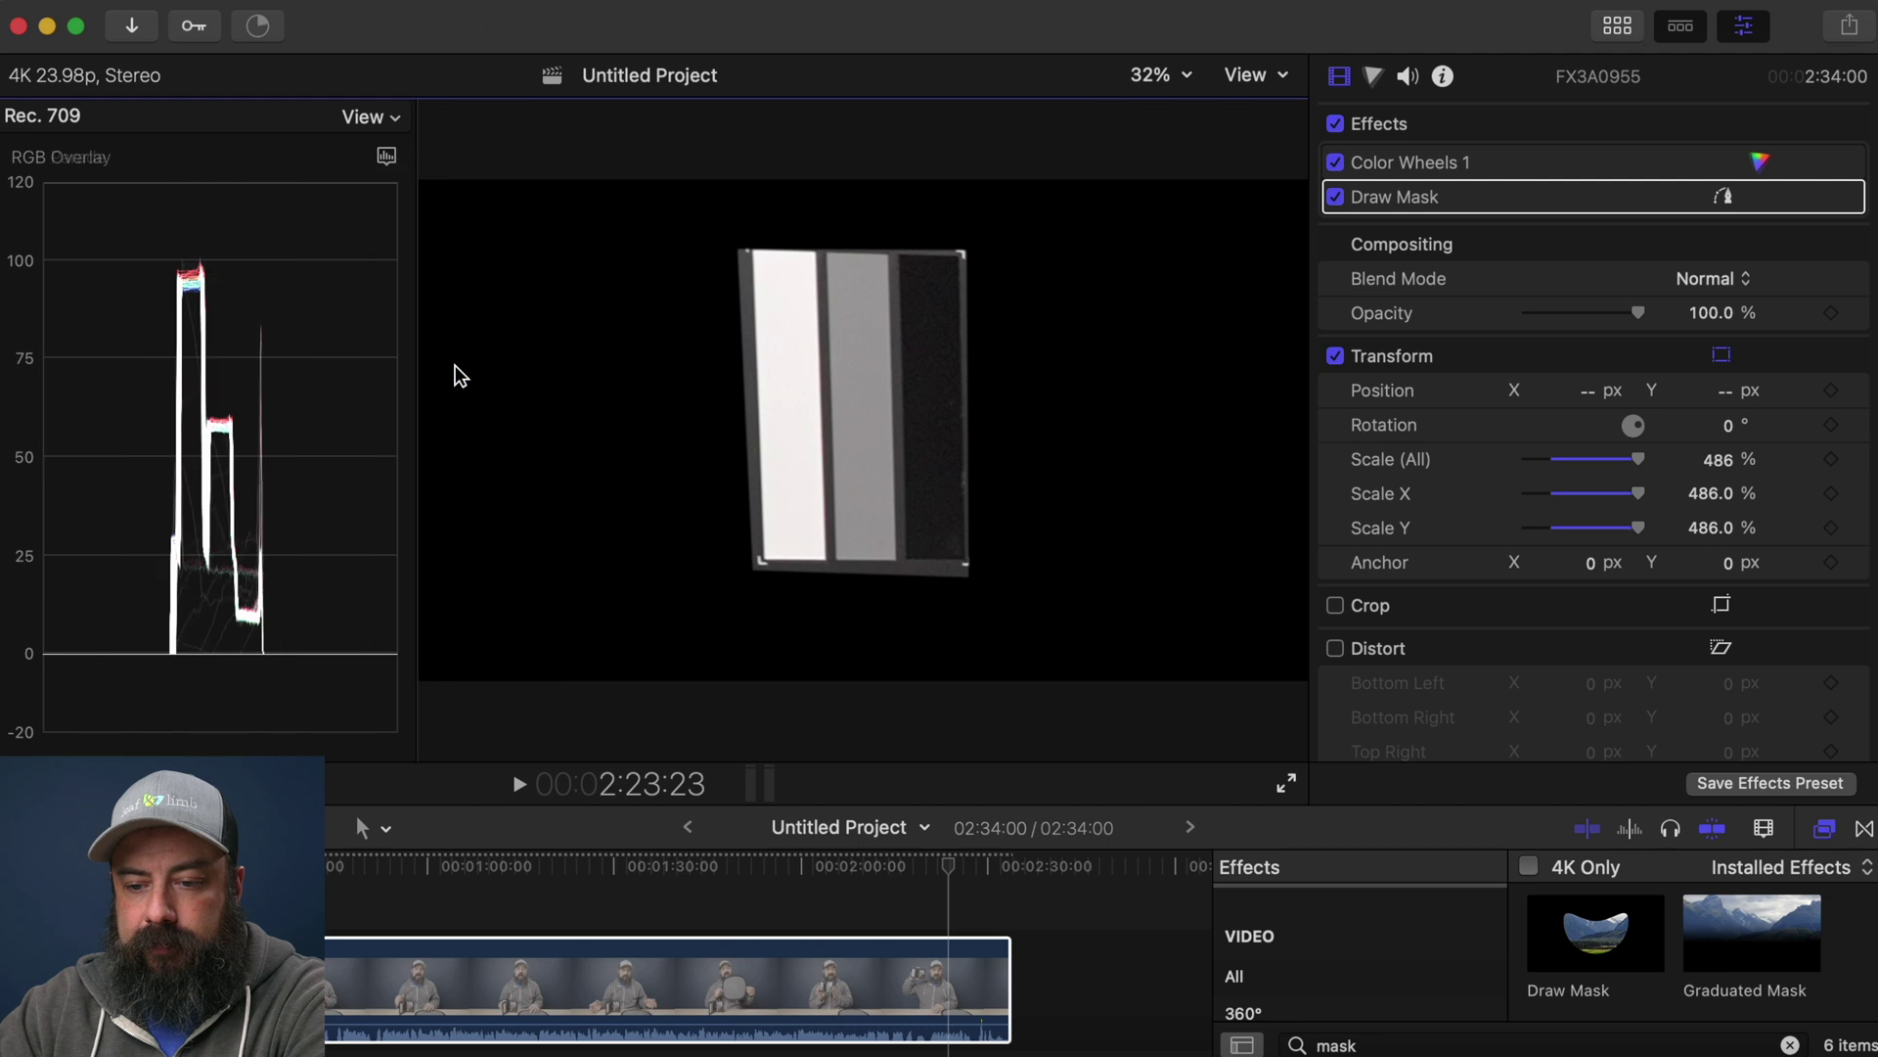
left_click_drag(417, 422, 853, 421)
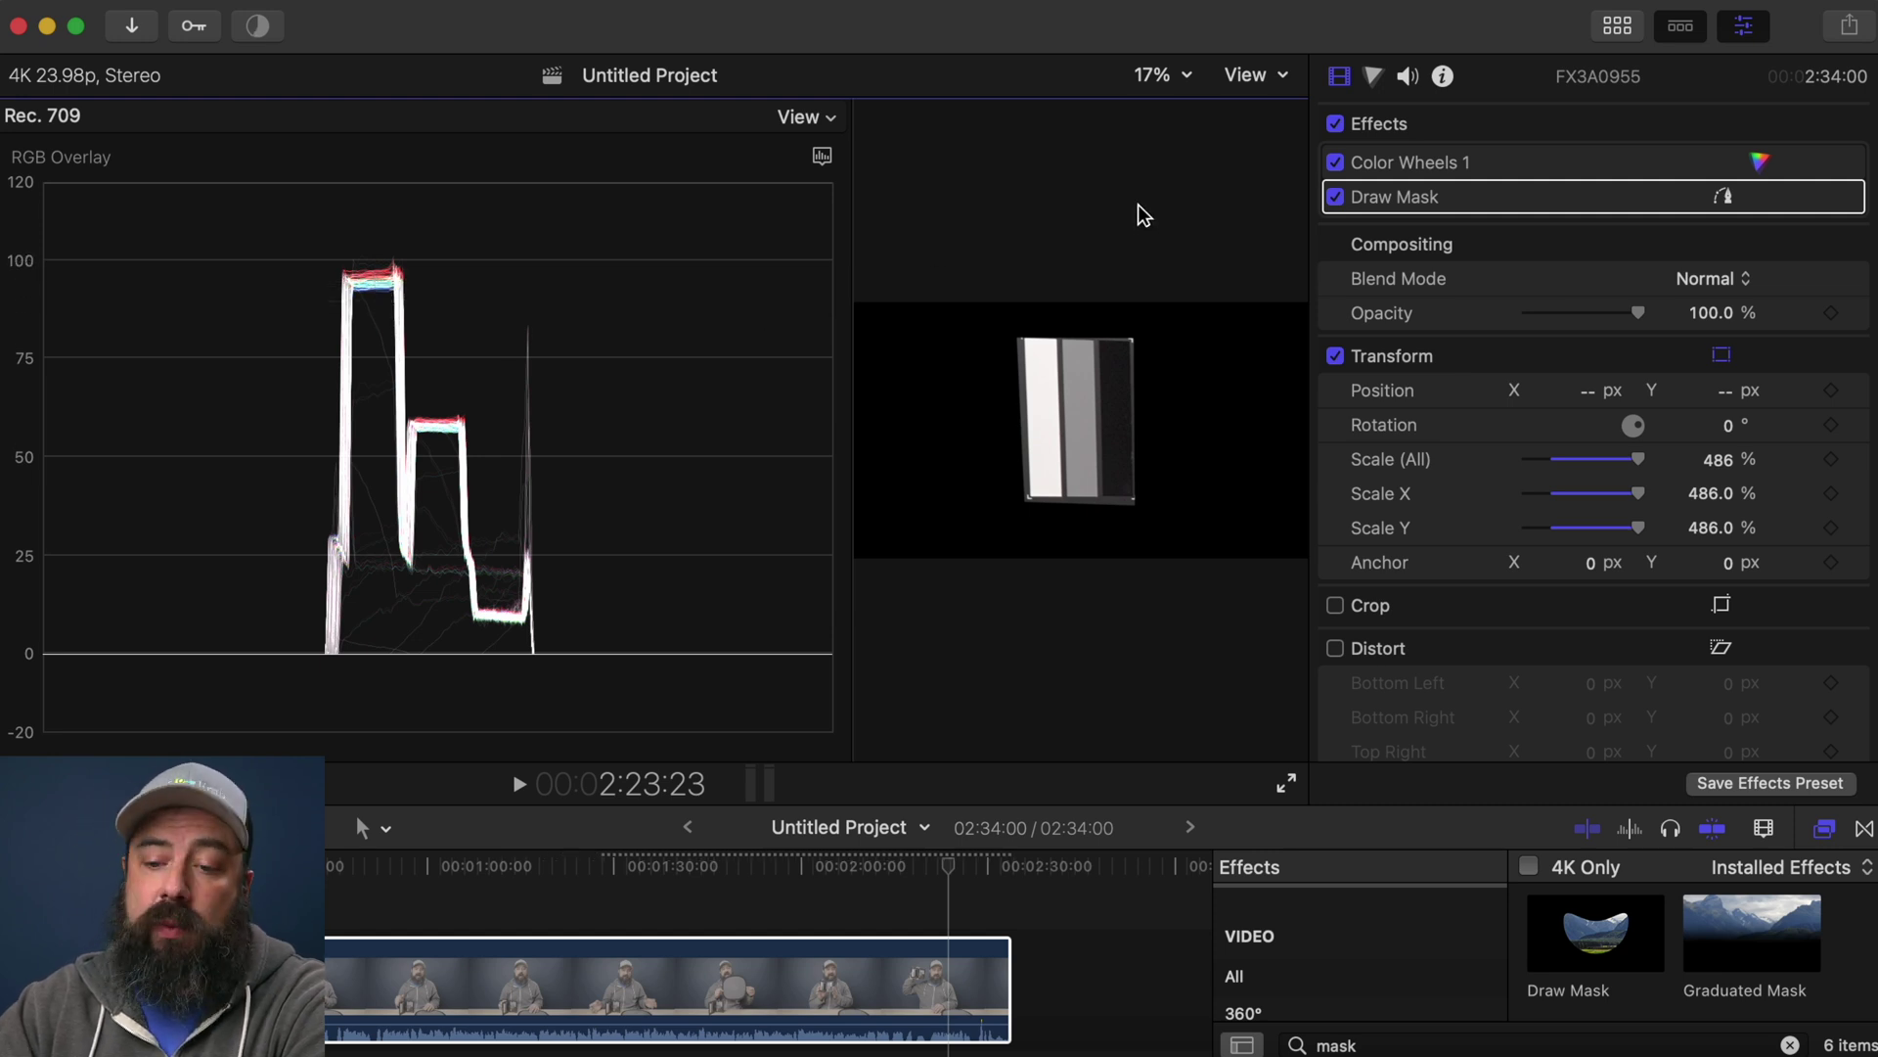
In Color Wheels 1, shift the Highlights color slightly toward cyan to align the RGB traces of the white patch
left_click(1370, 76)
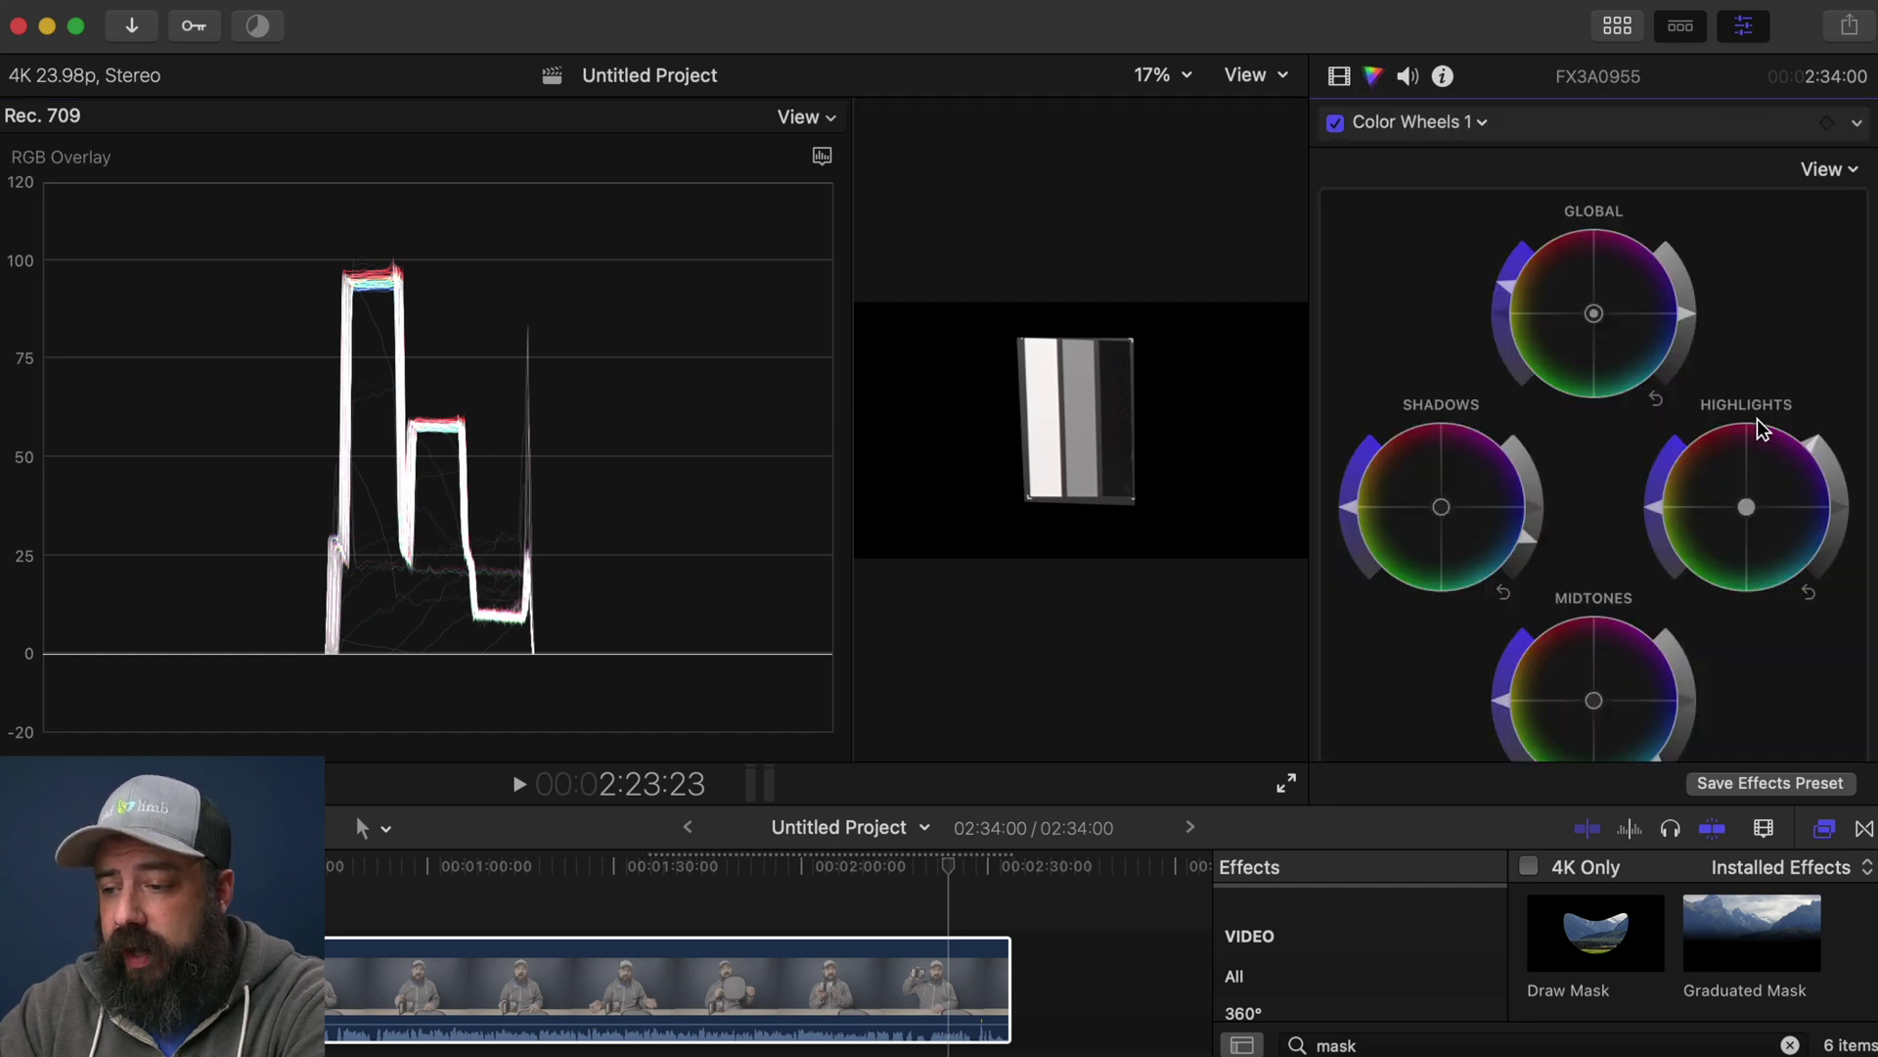
scroll(1757, 419, "down", 2)
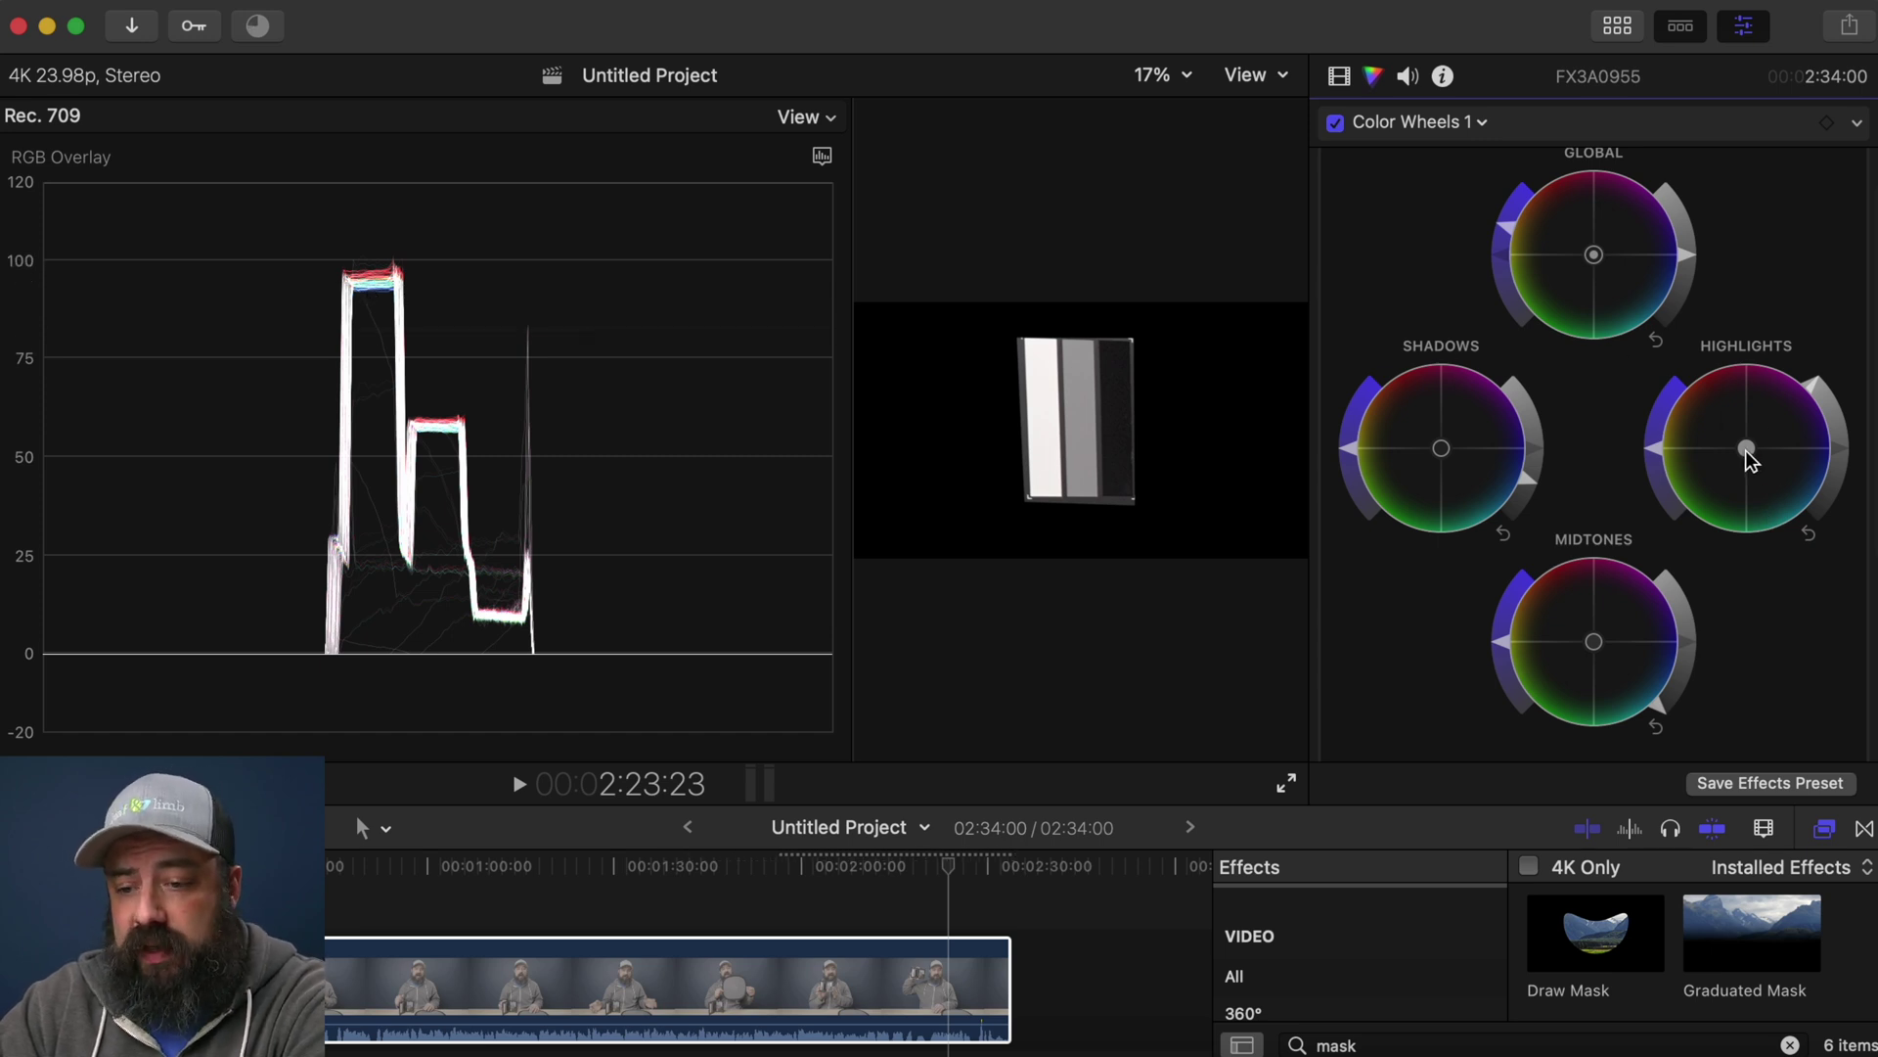
left_click_drag(1745, 451, 1747, 459)
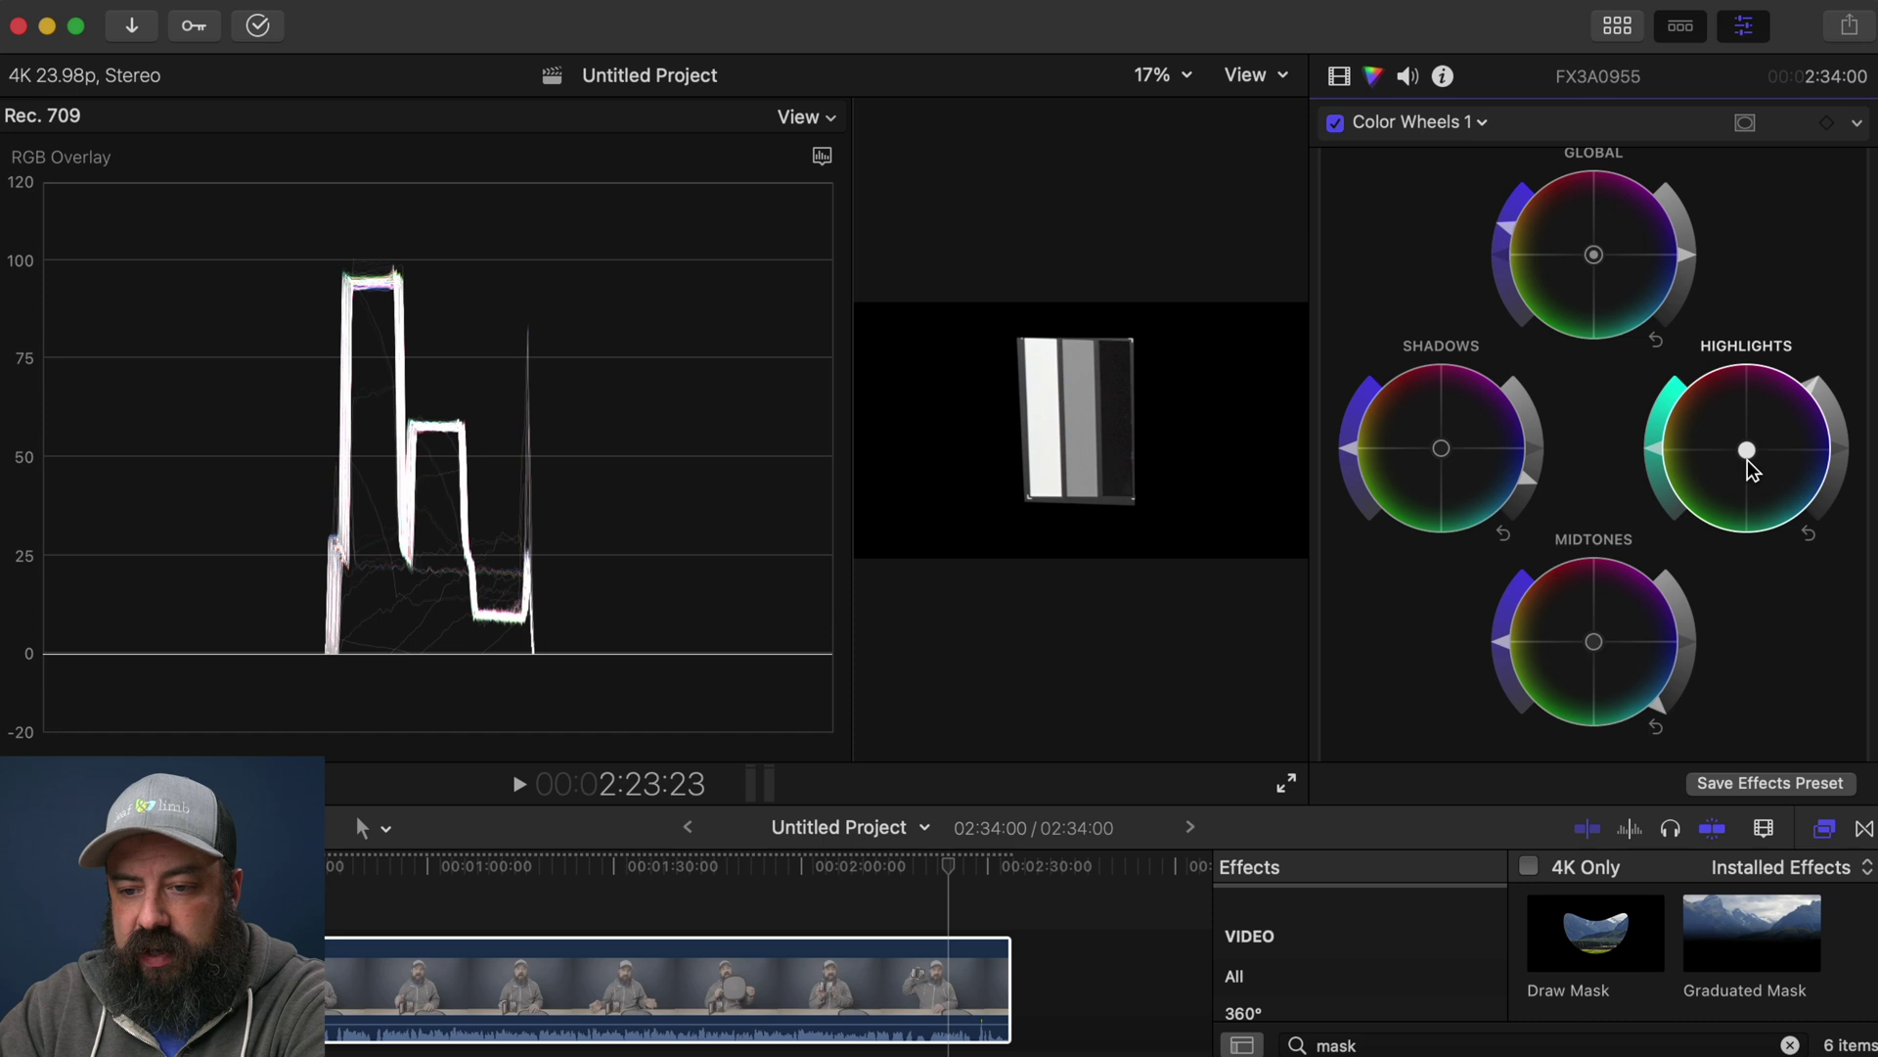
scroll(1744, 468, "down", 1)
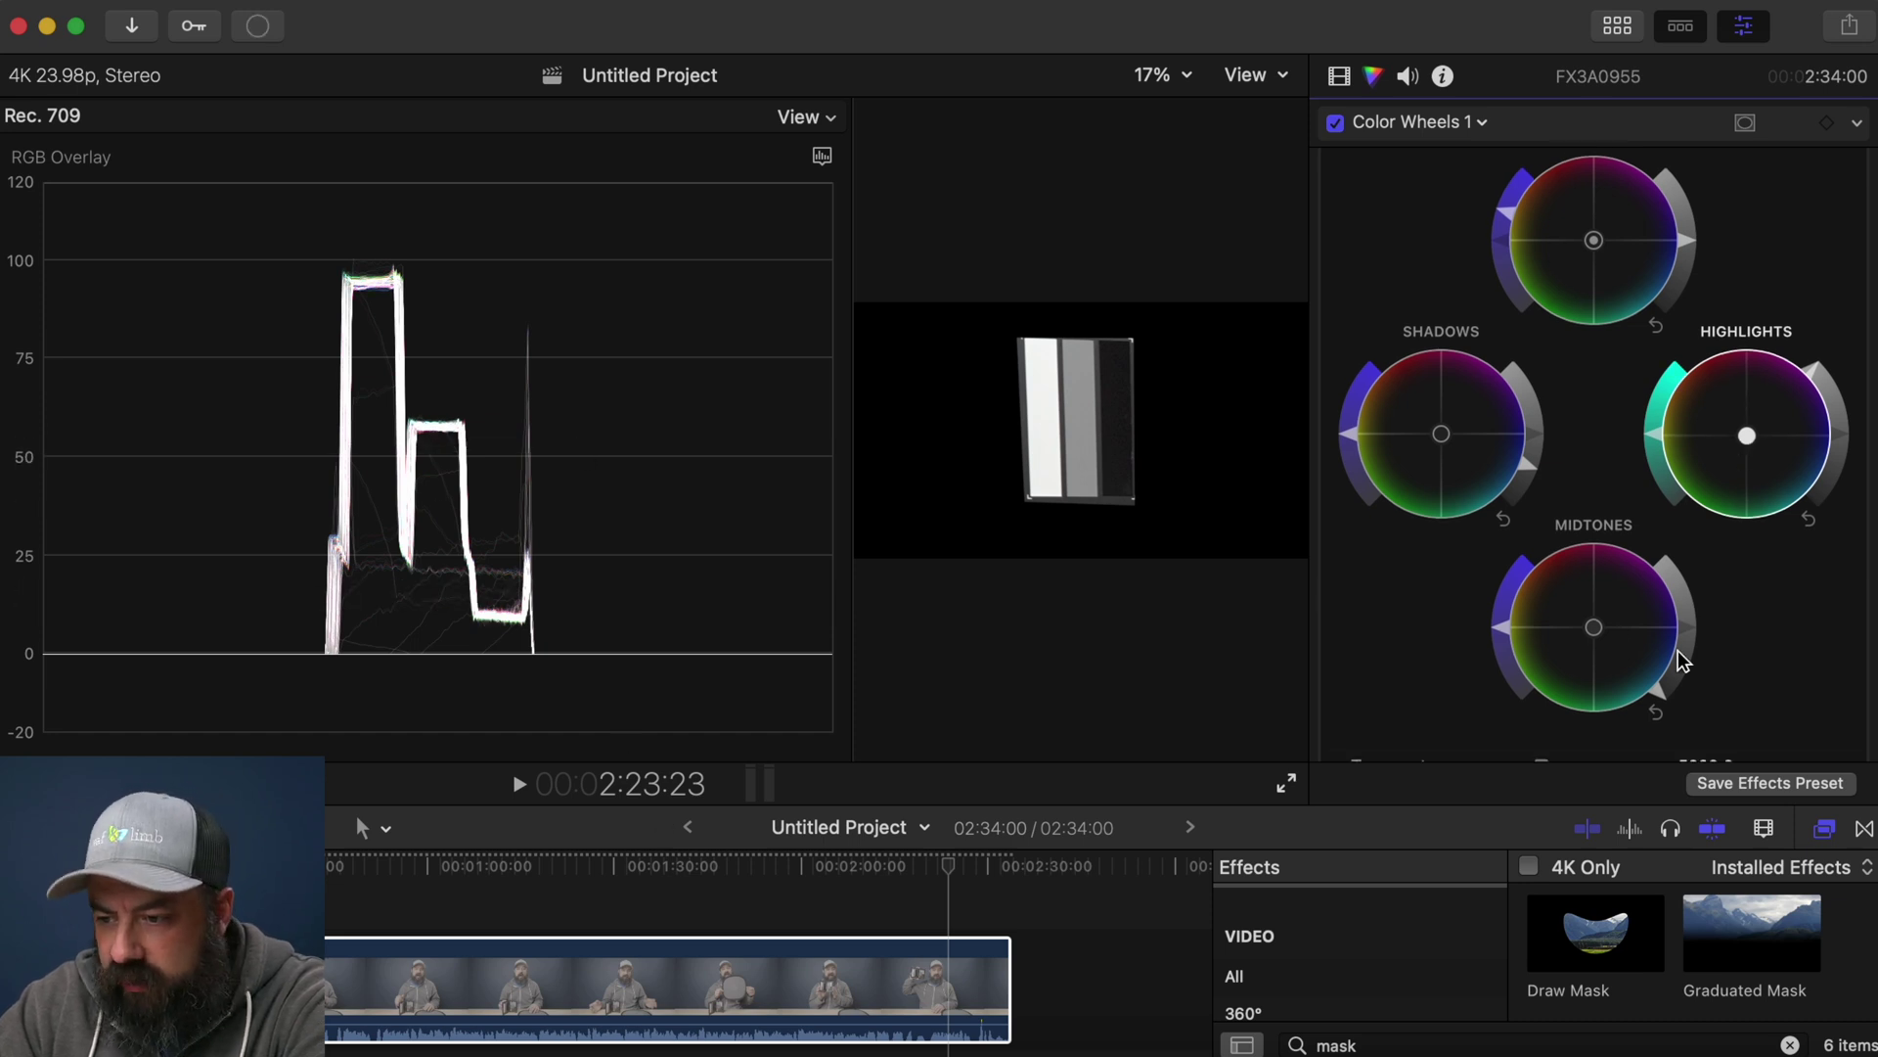
Nudge the Midtones color slightly toward magenta and the Highlights color toward blue to neutralize the gray and white patches
scroll(1601, 640, "up", 1)
left_click_drag(1601, 640, 1605, 643)
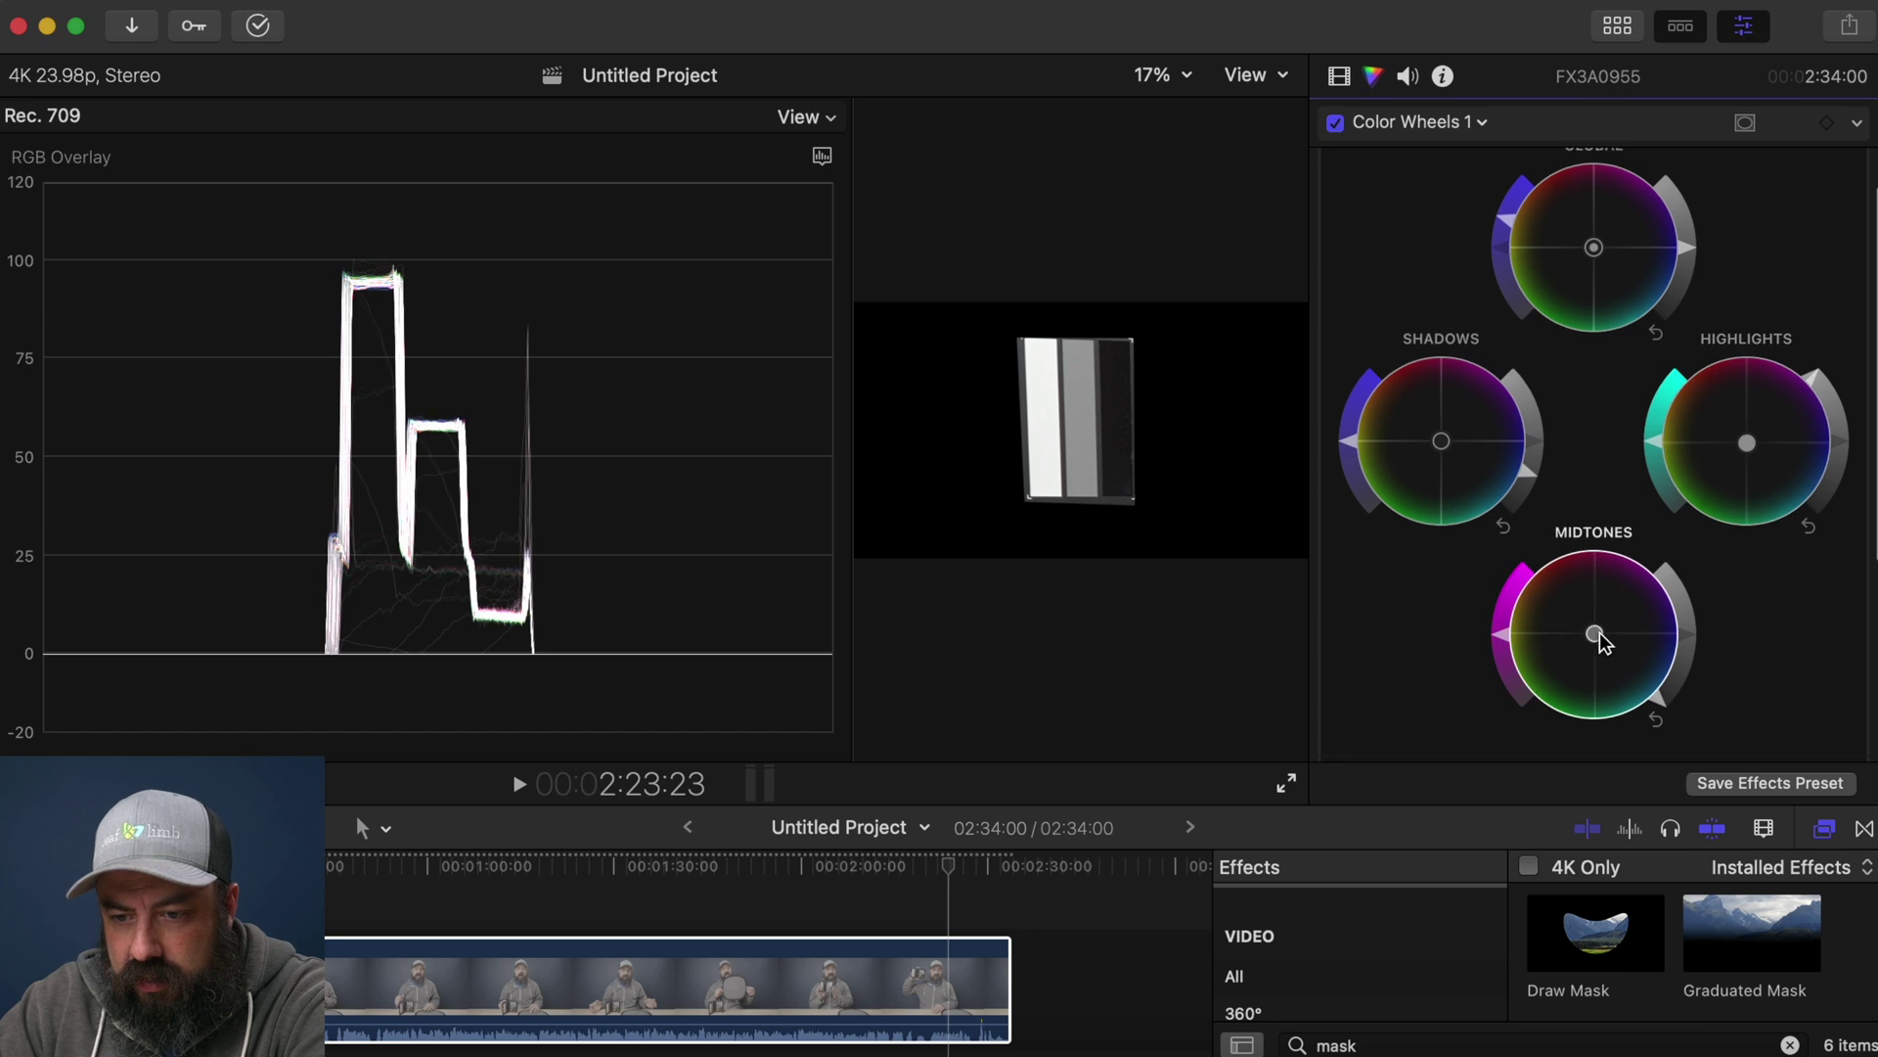
scroll(1748, 442, "up", 1)
mouse_move(1747, 442)
left_mouse_down()
mouse_move(1732, 443)
mouse_move(1751, 448)
left_mouse_up()
scroll(1751, 450, "up", 1)
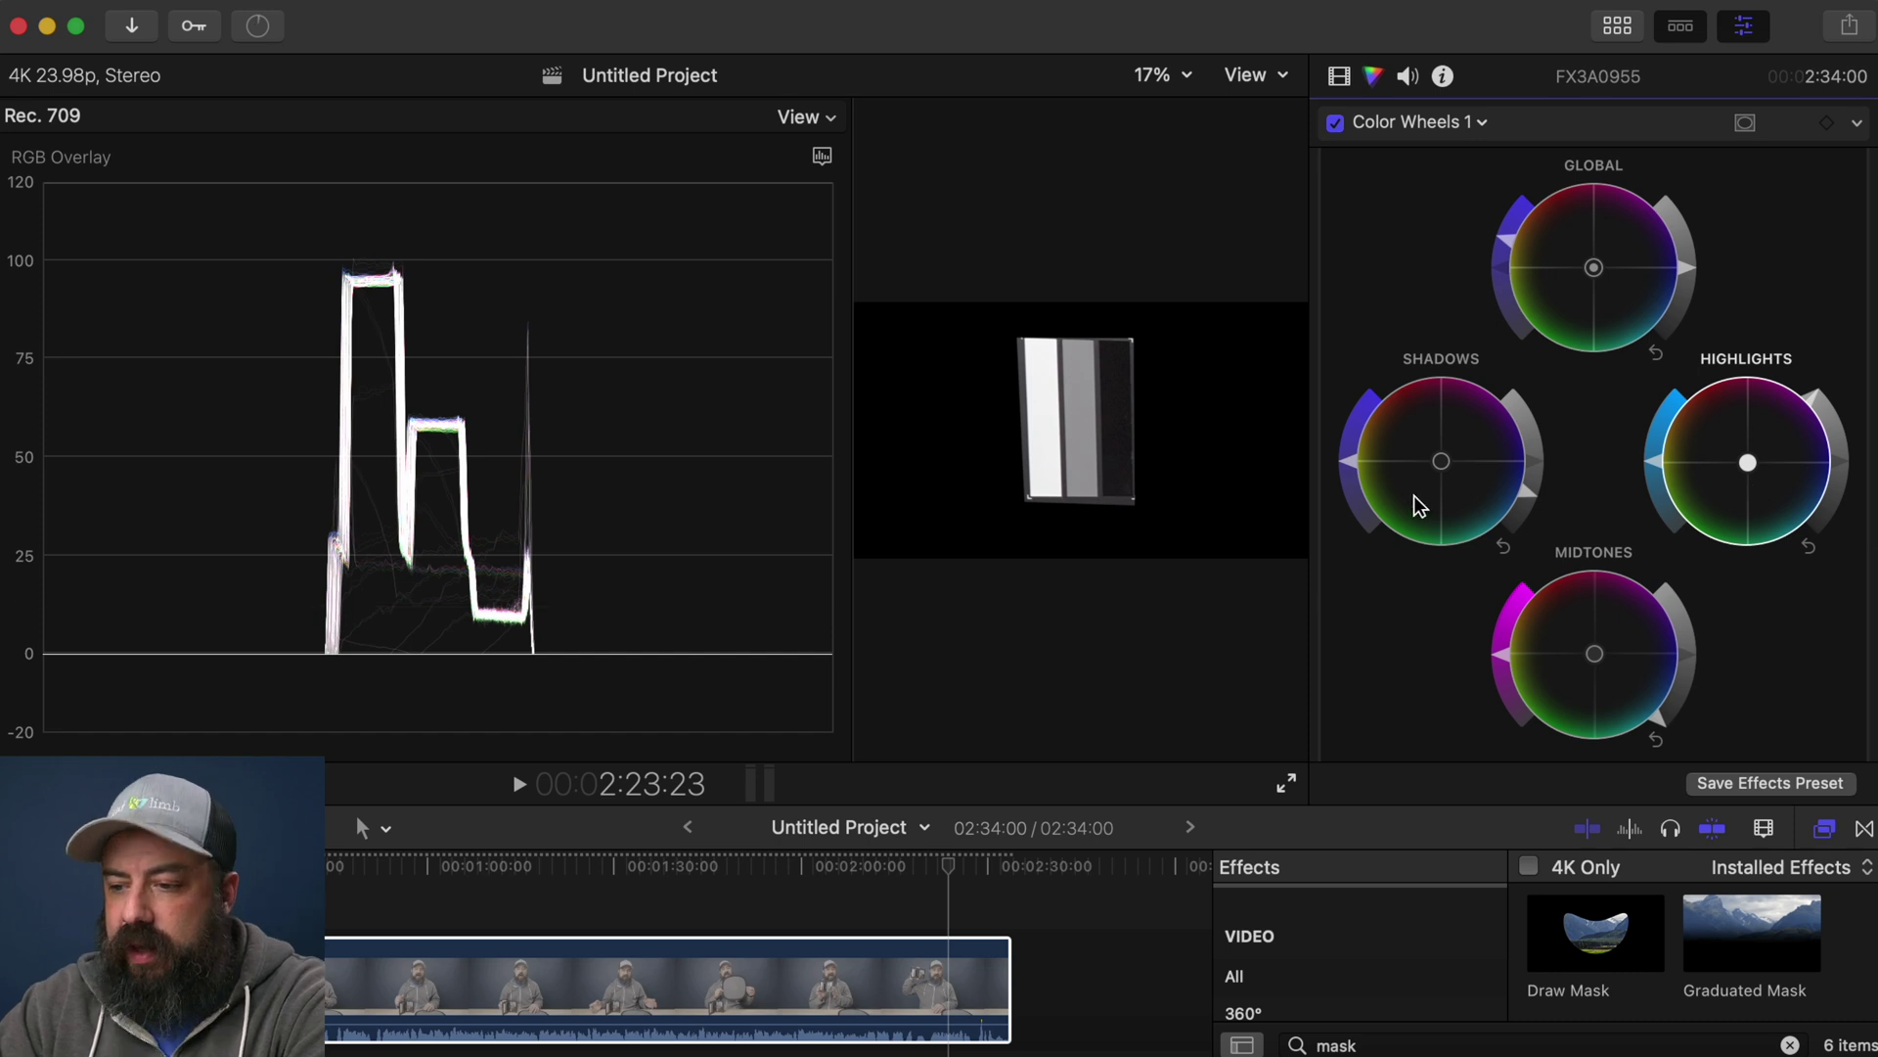
Fine-tune the Shadows color, ending with a slight shift toward pink, to balance the black patch
left_click(1441, 466)
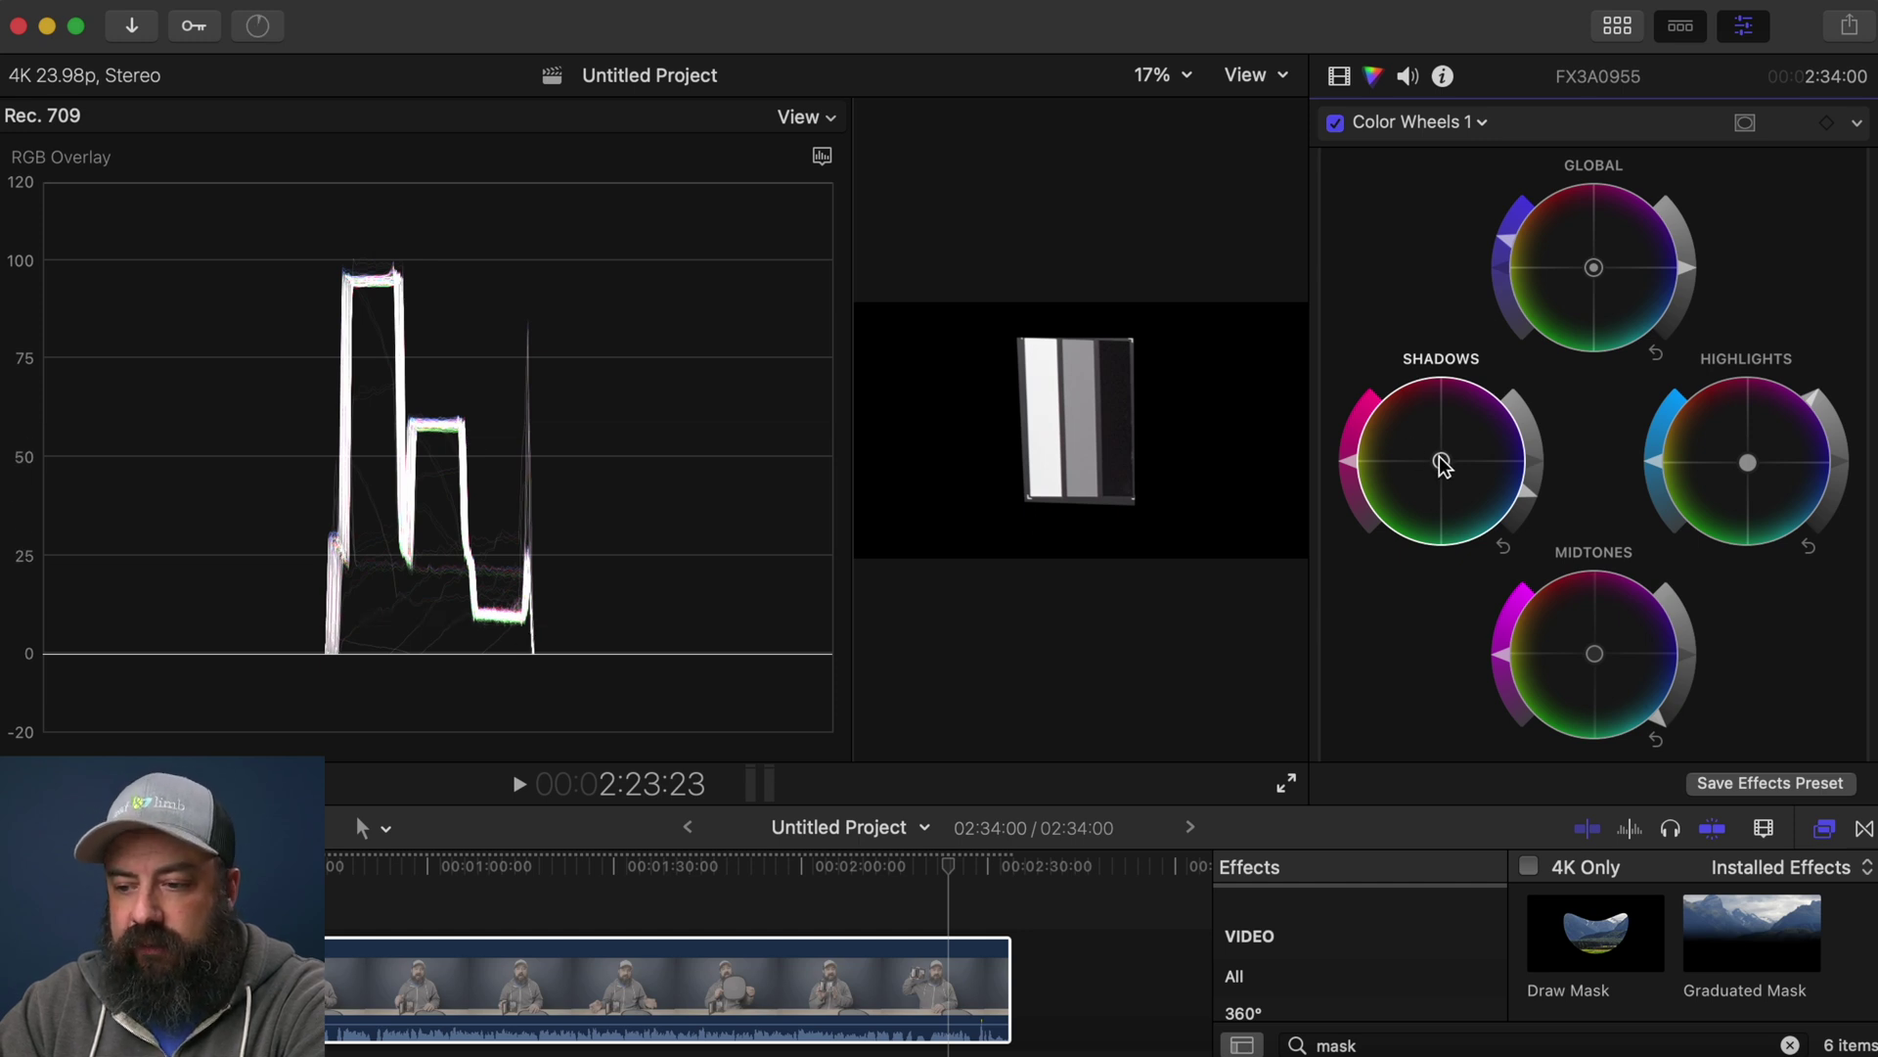
left_click_drag(1442, 464, 1440, 459)
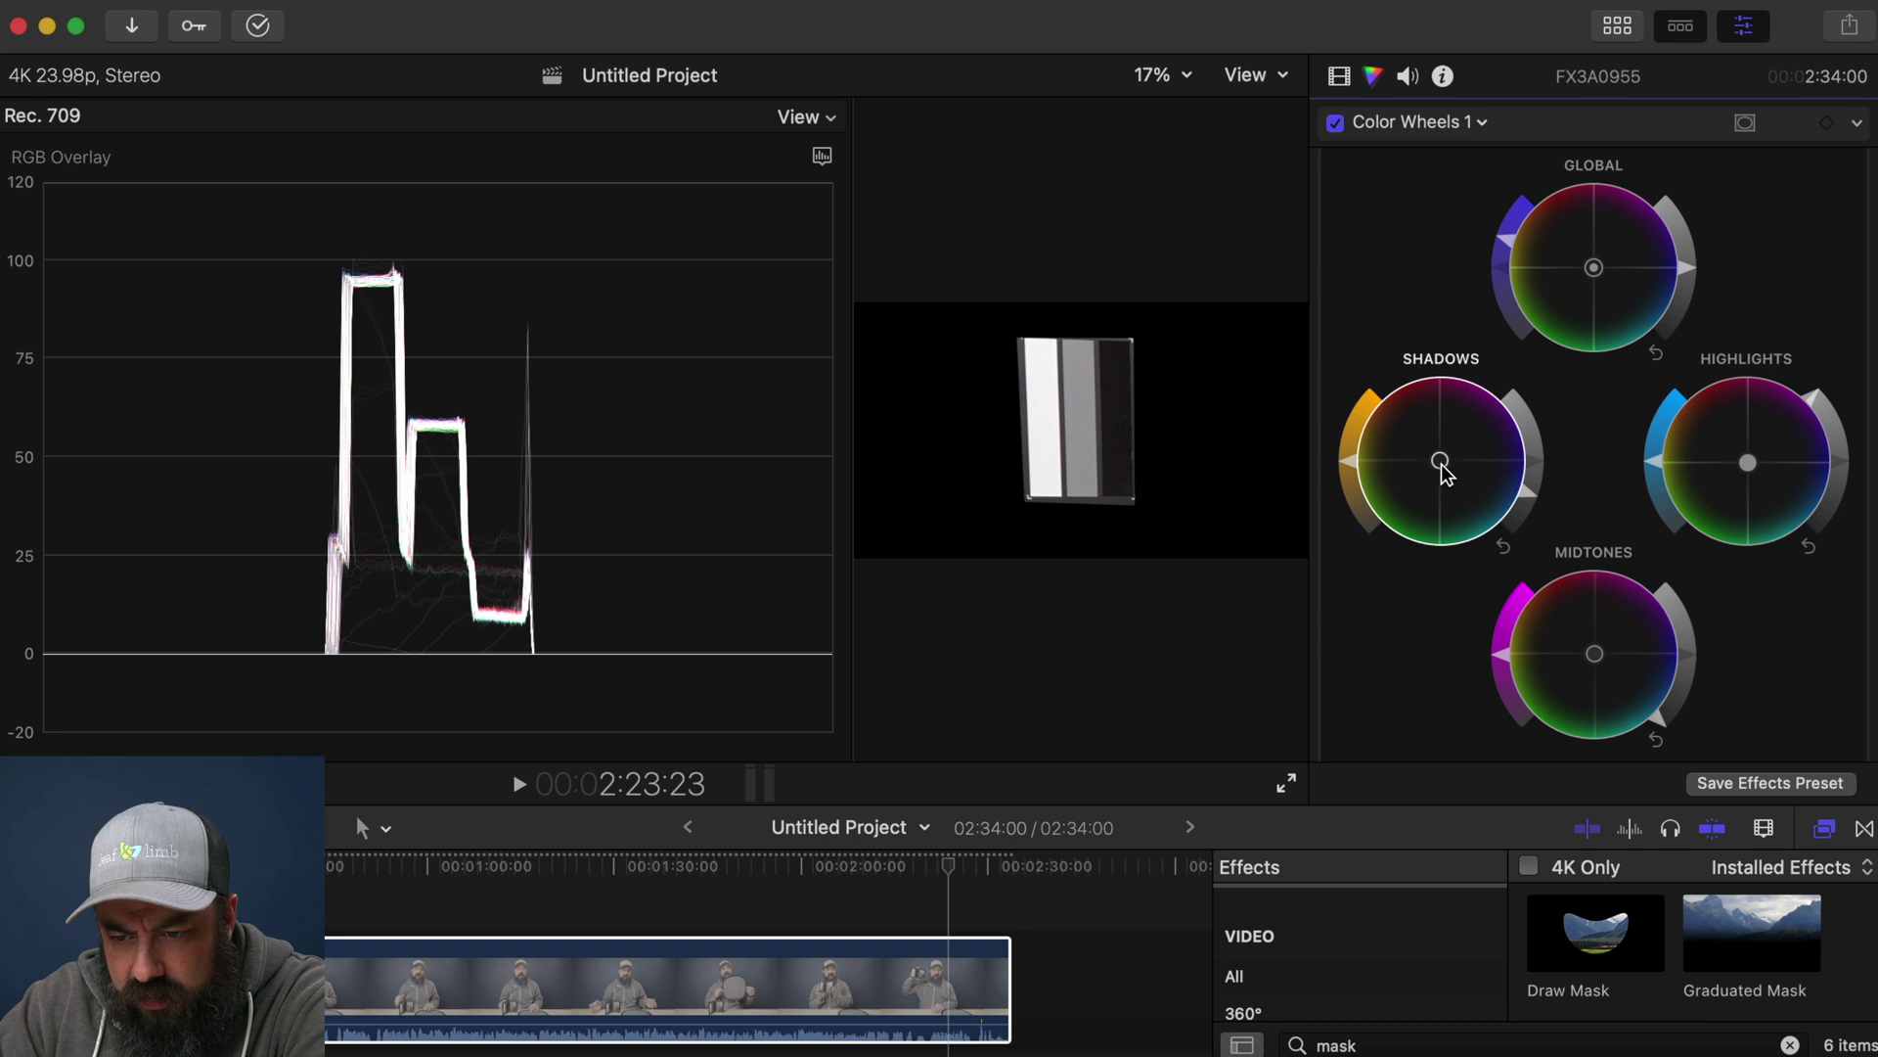
left_click_drag(1440, 462, 1446, 468)
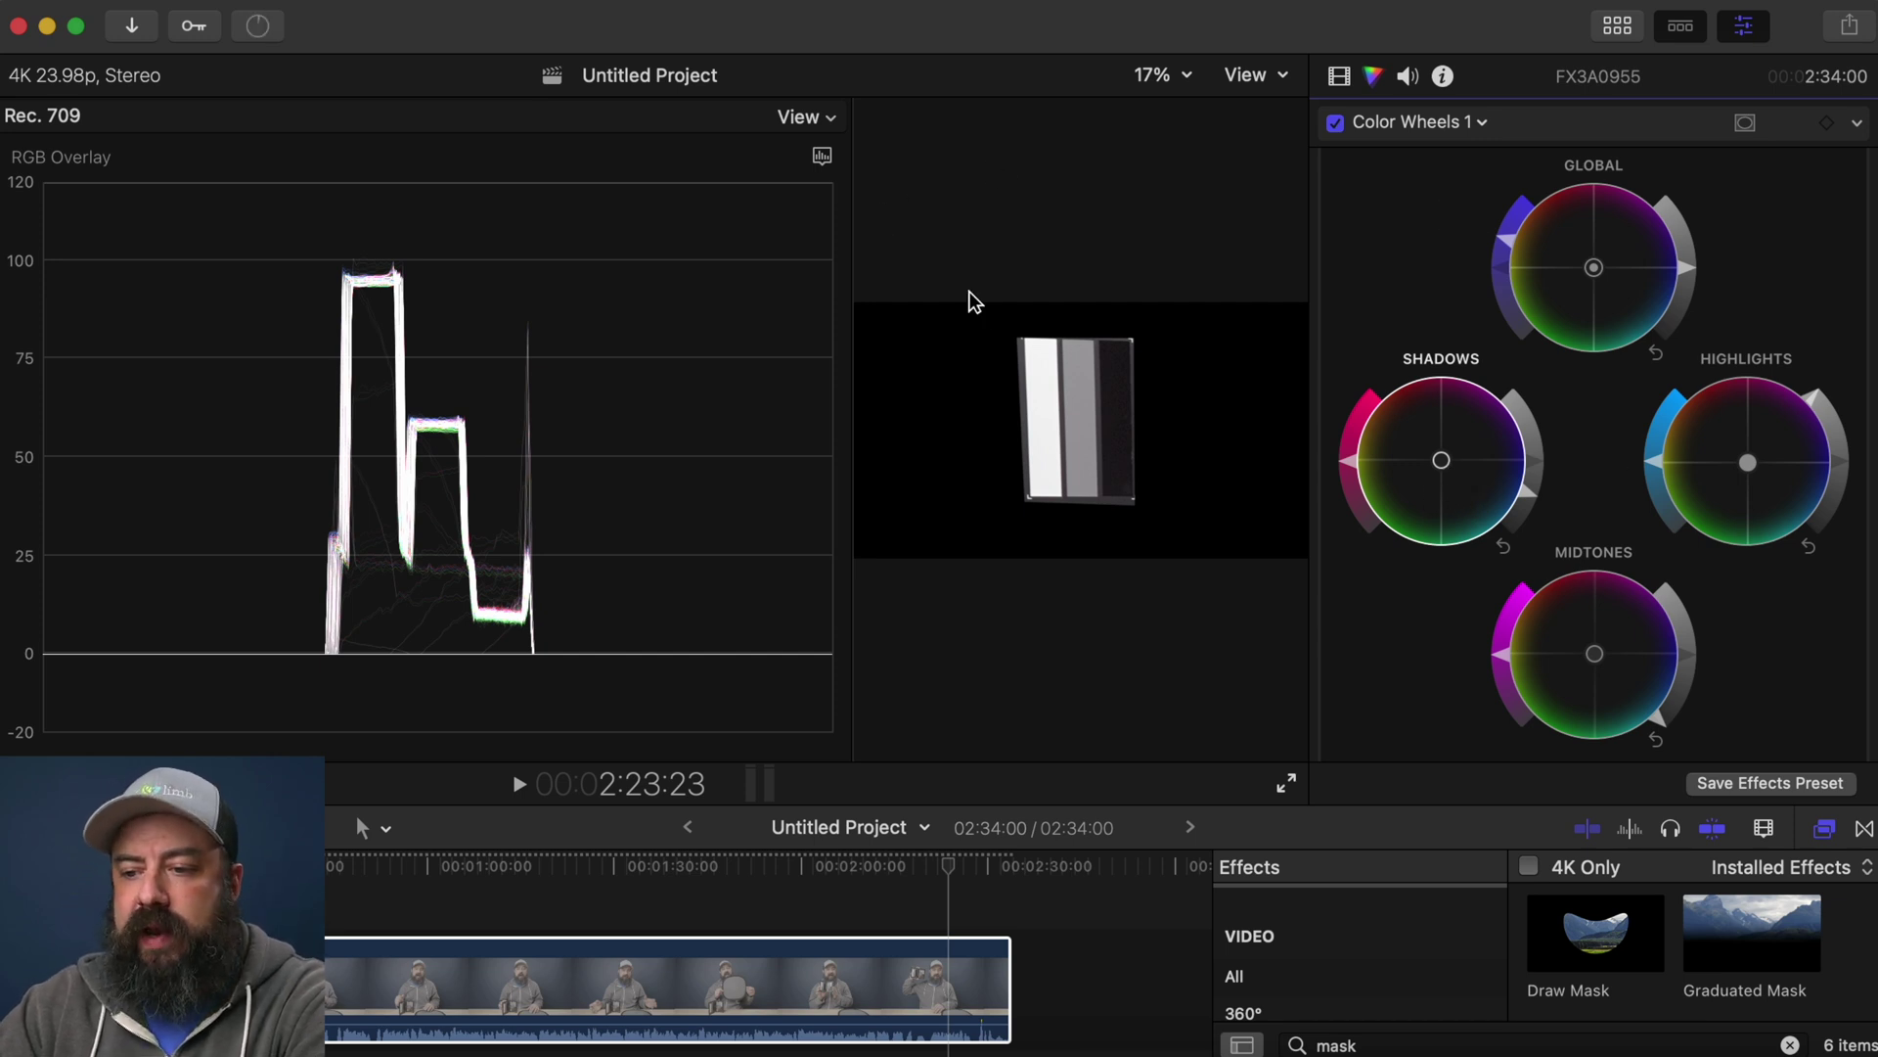
Narrow the scopes area to enlarge the viewer and reset the clip's Transform parameters
left_click_drag(855, 251, 402, 293)
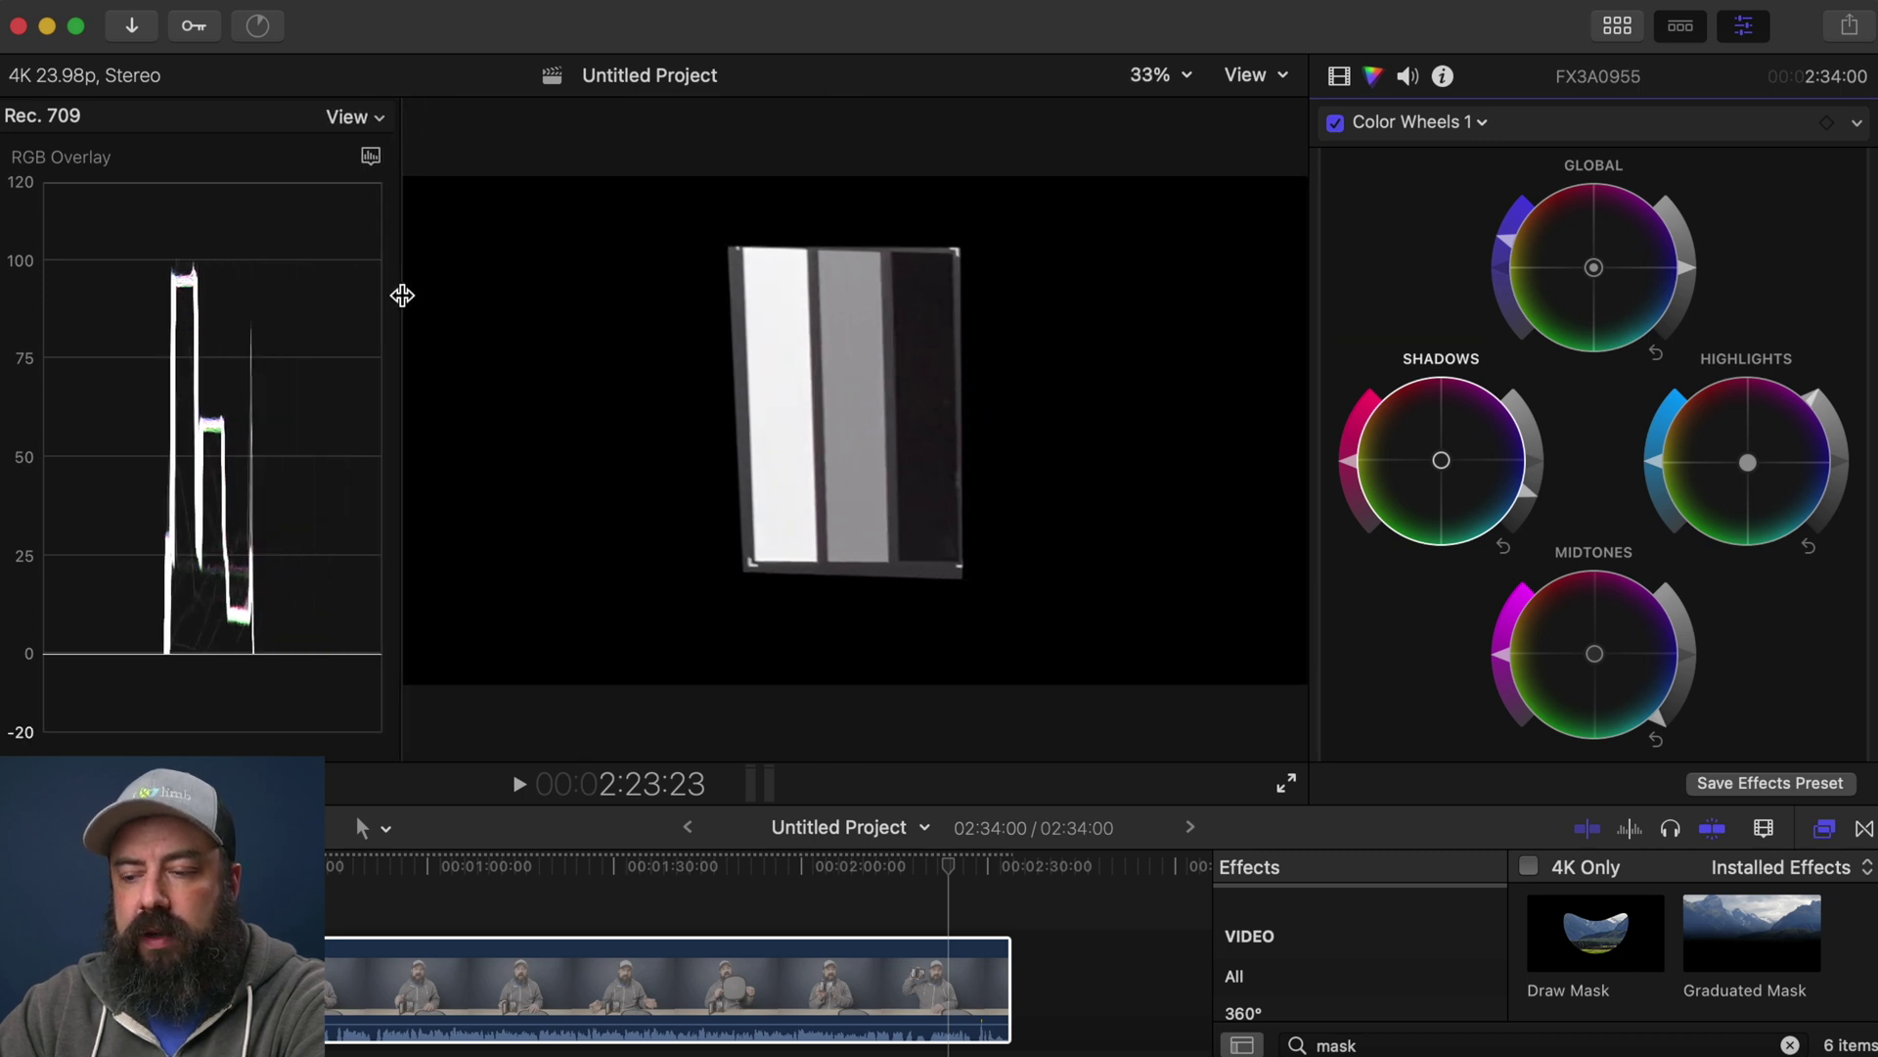
left_click(1341, 78)
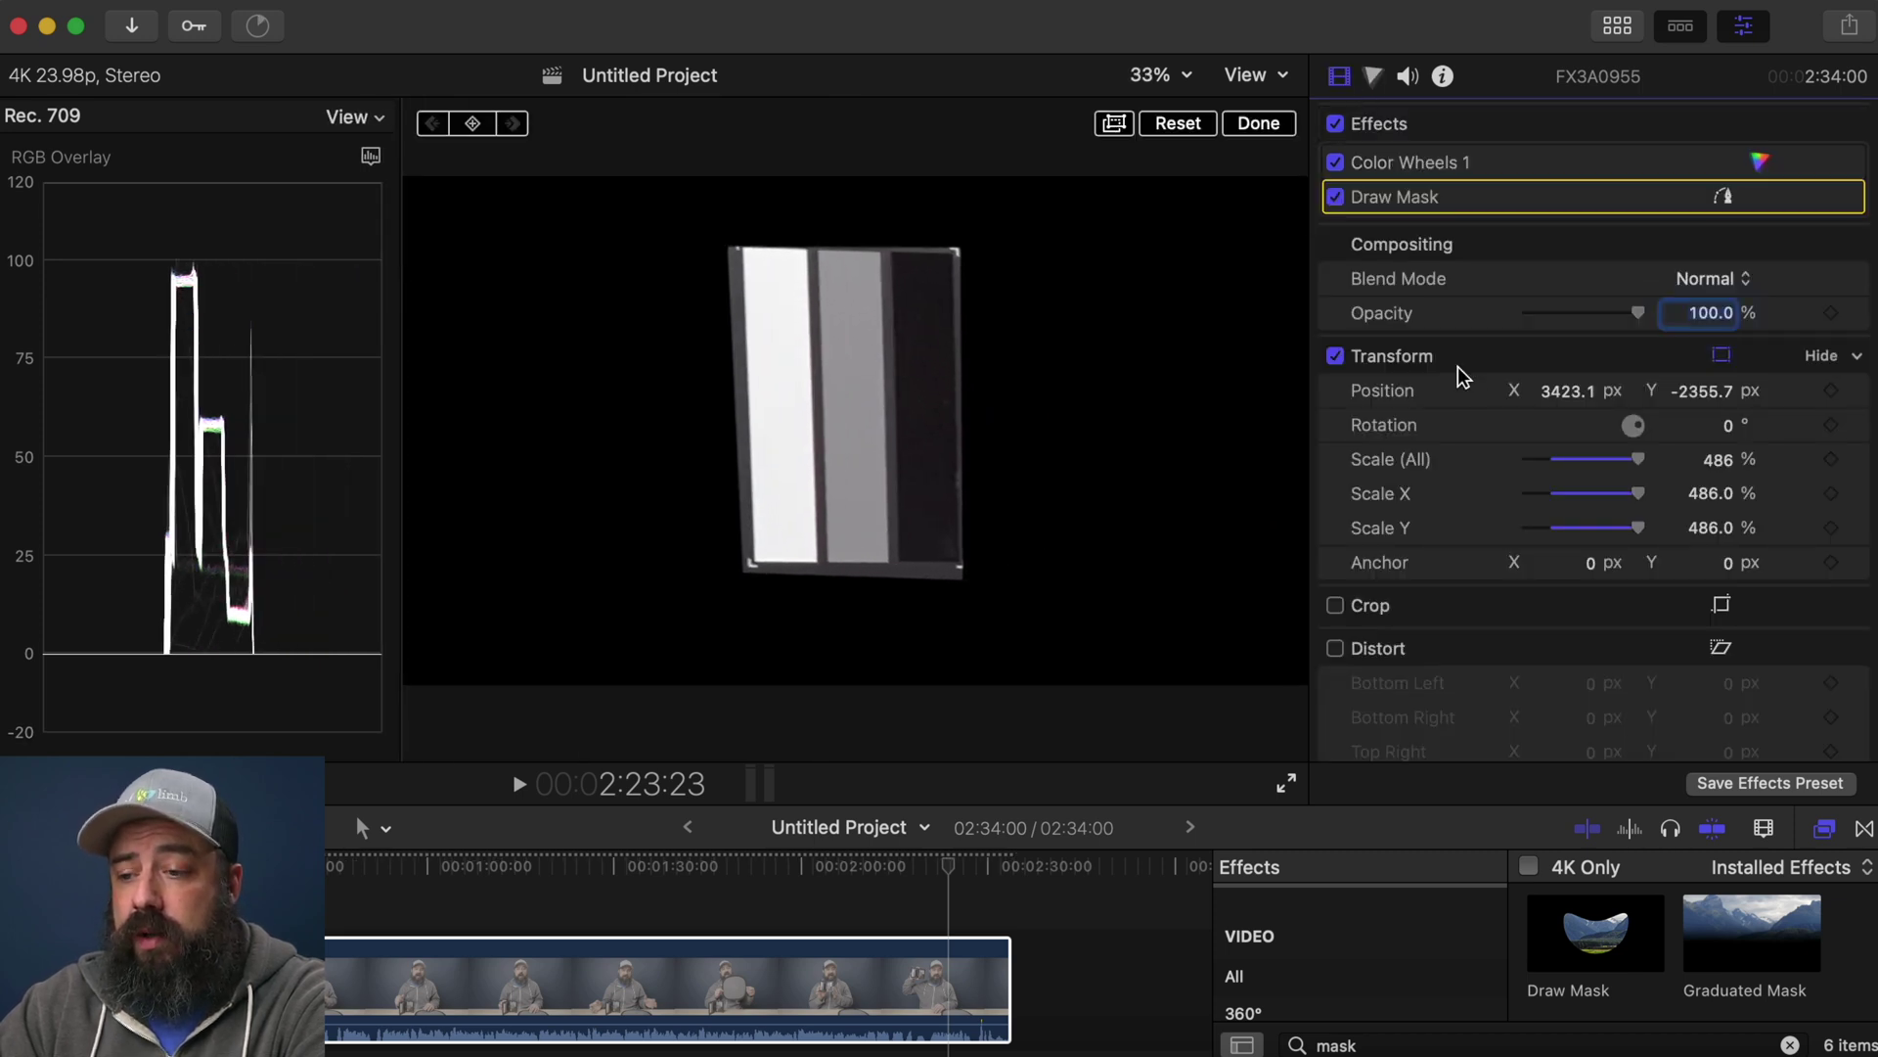
mouse_move(1761, 358)
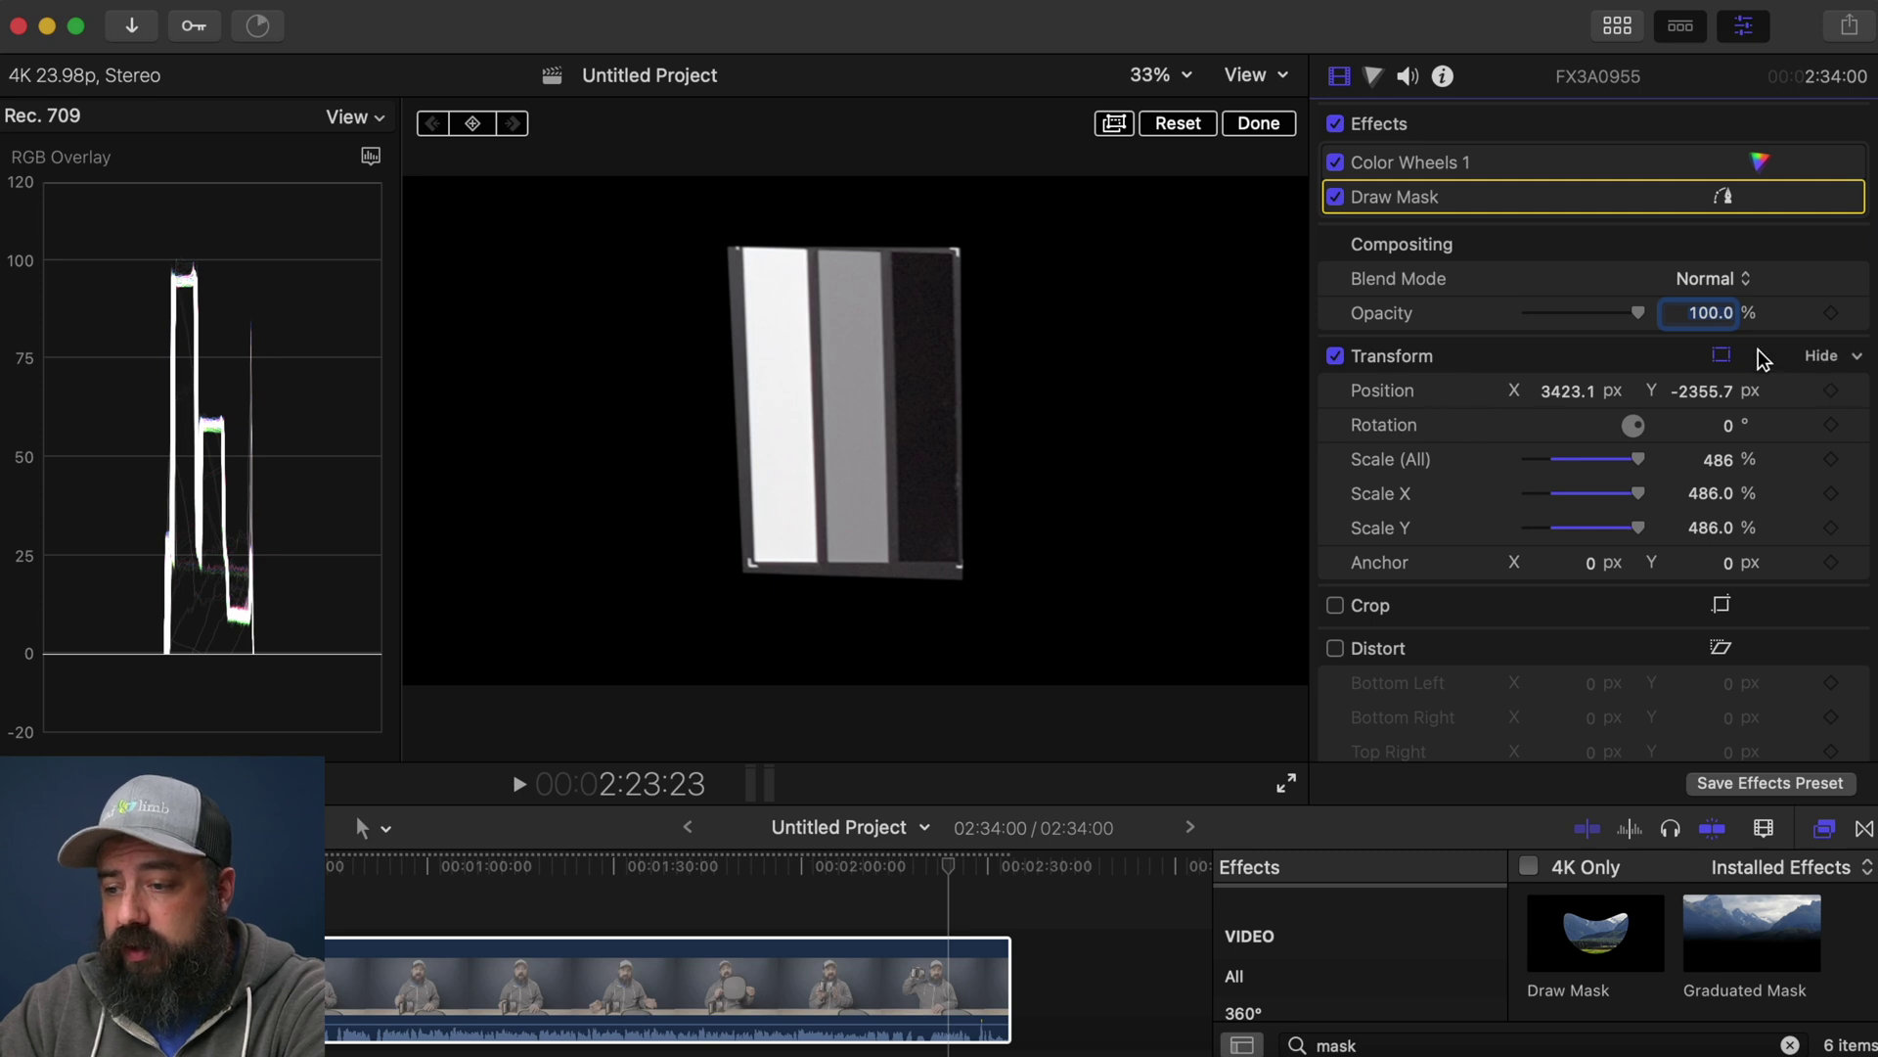
left_click(1858, 358)
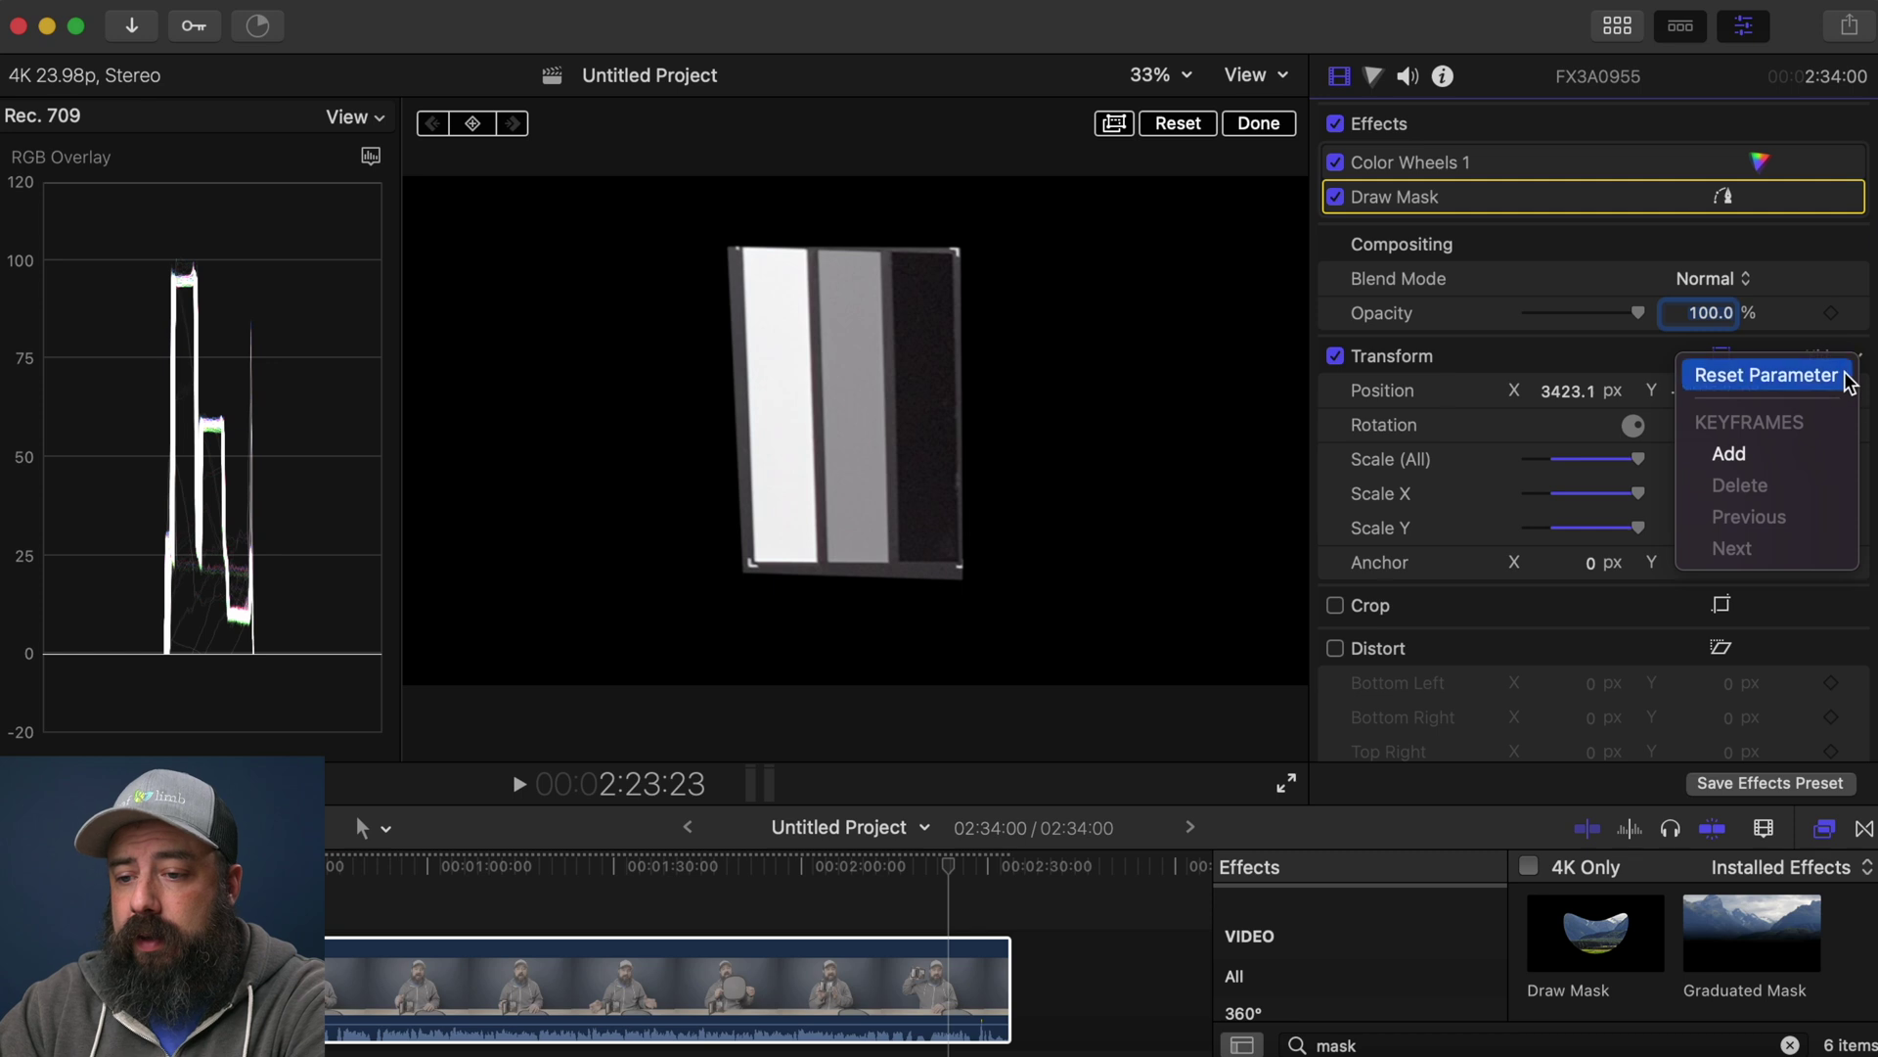
left_click(1847, 377)
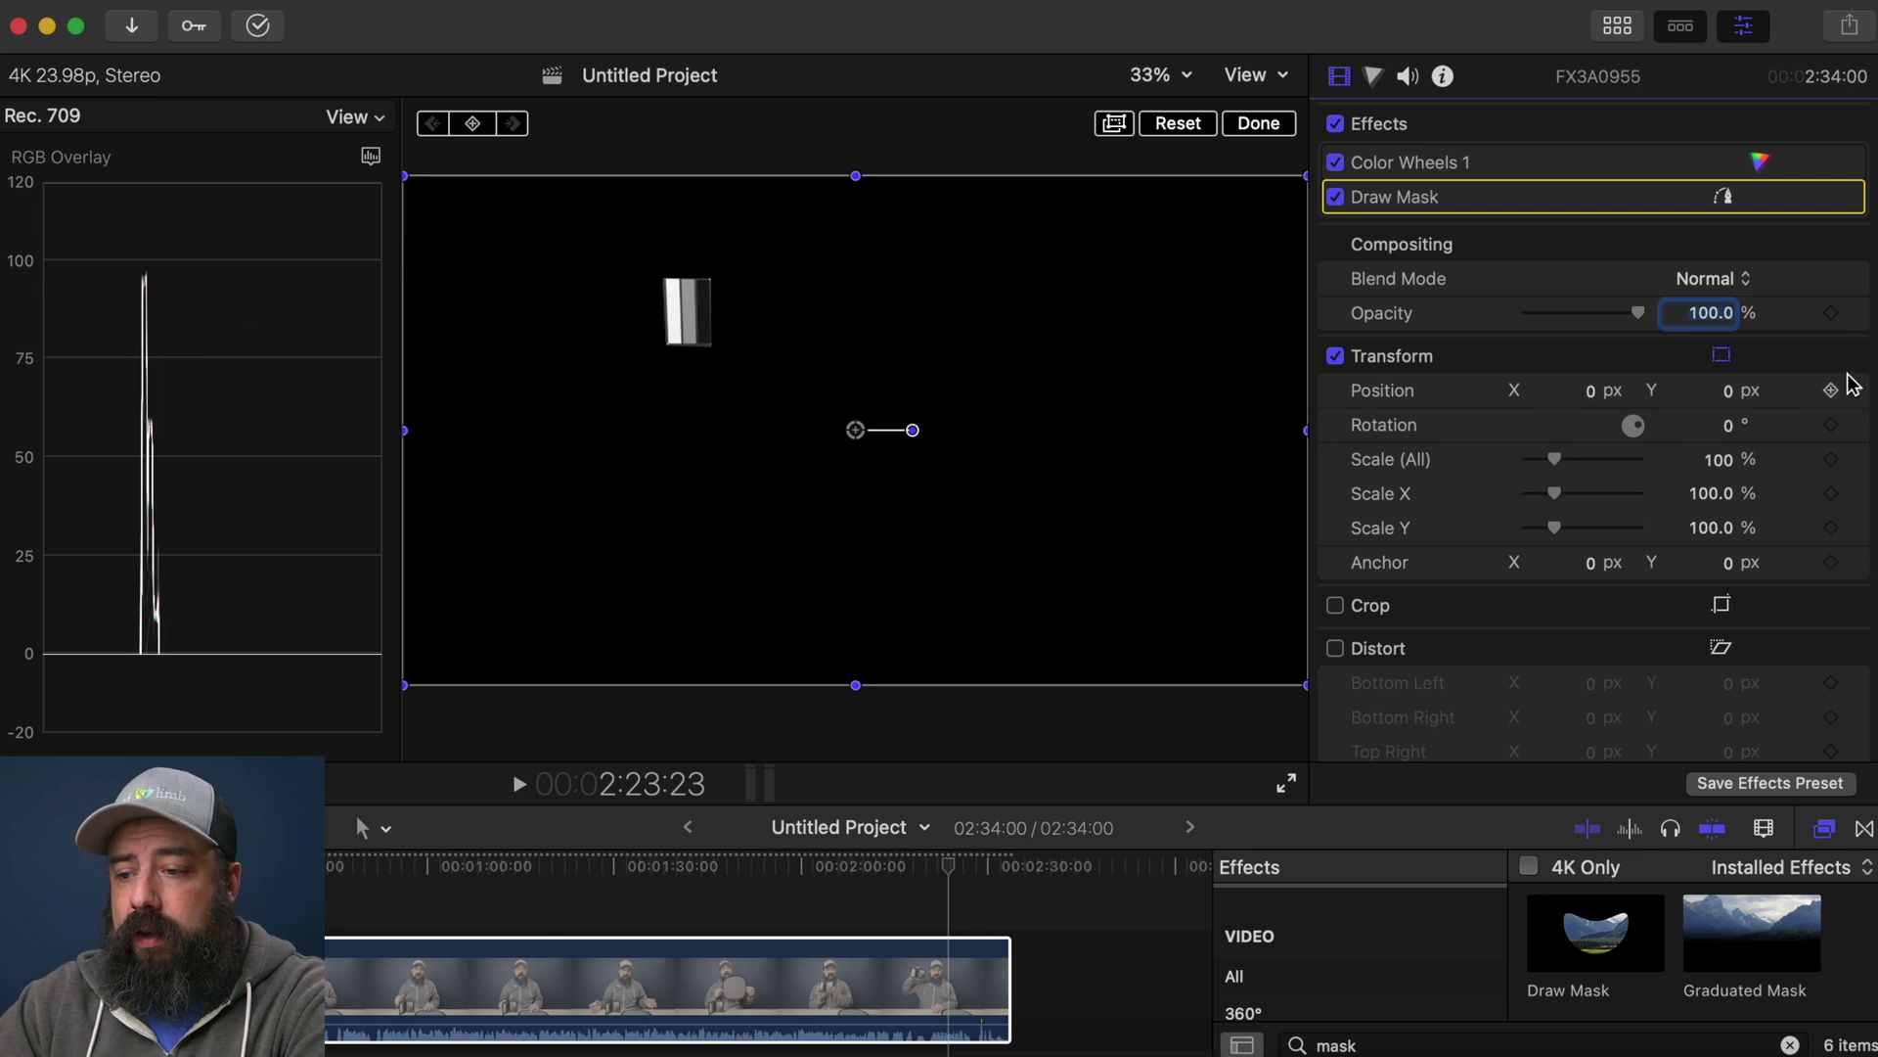
Turn off the Draw Mask effect to show the full frame and hide the Transform controls in the viewer
left_click(1338, 197)
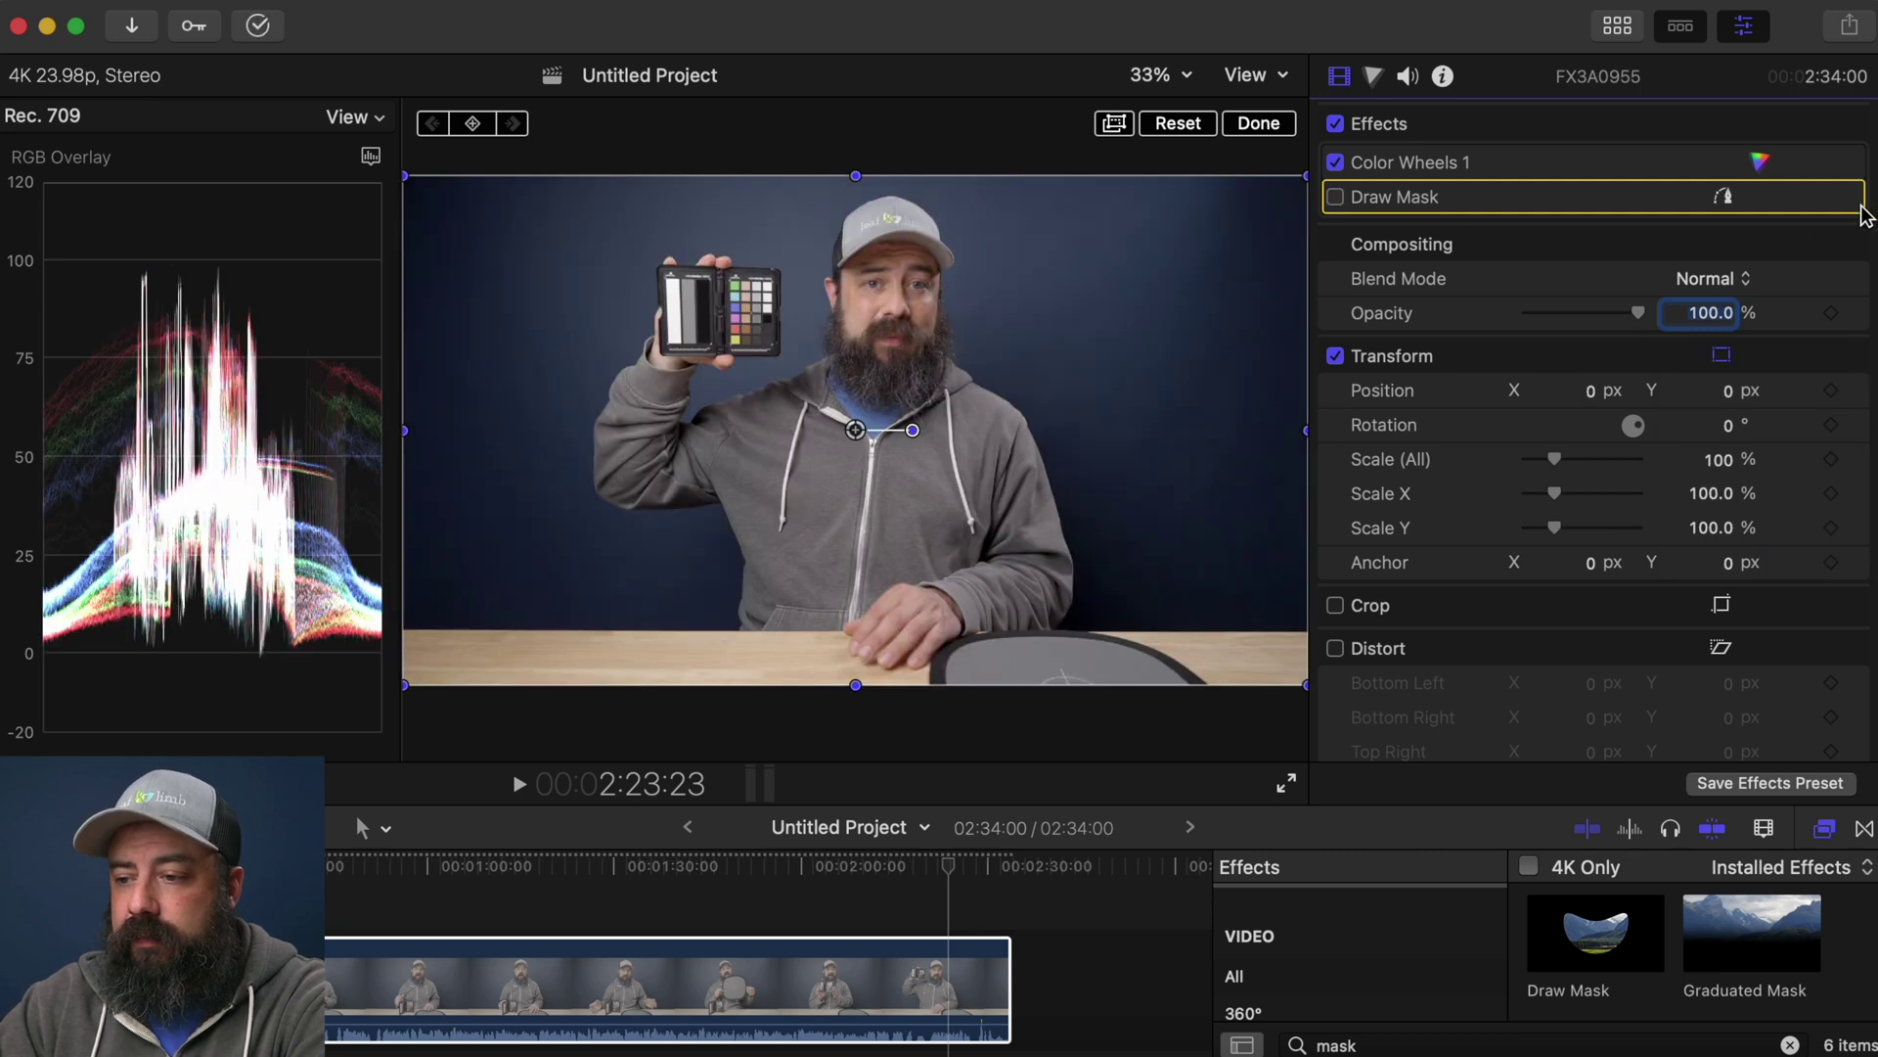
left_click(1823, 198)
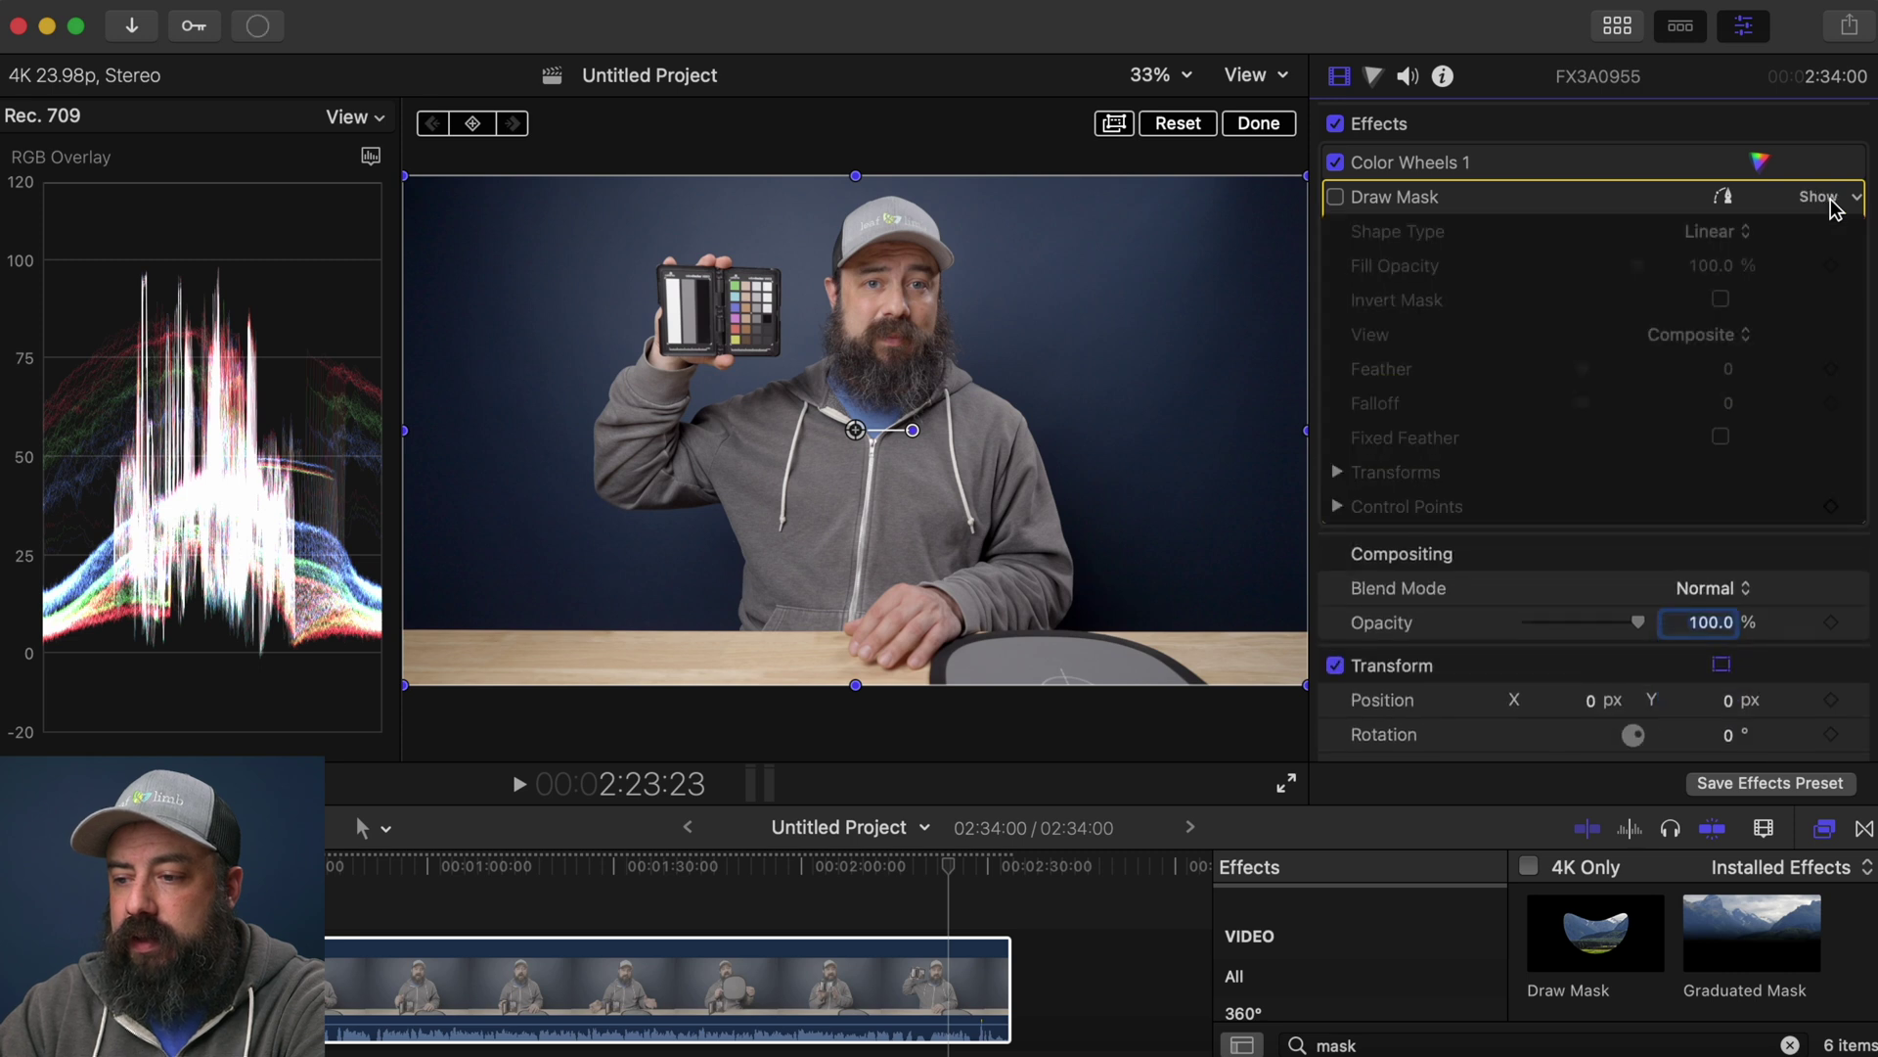
left_click(1819, 196)
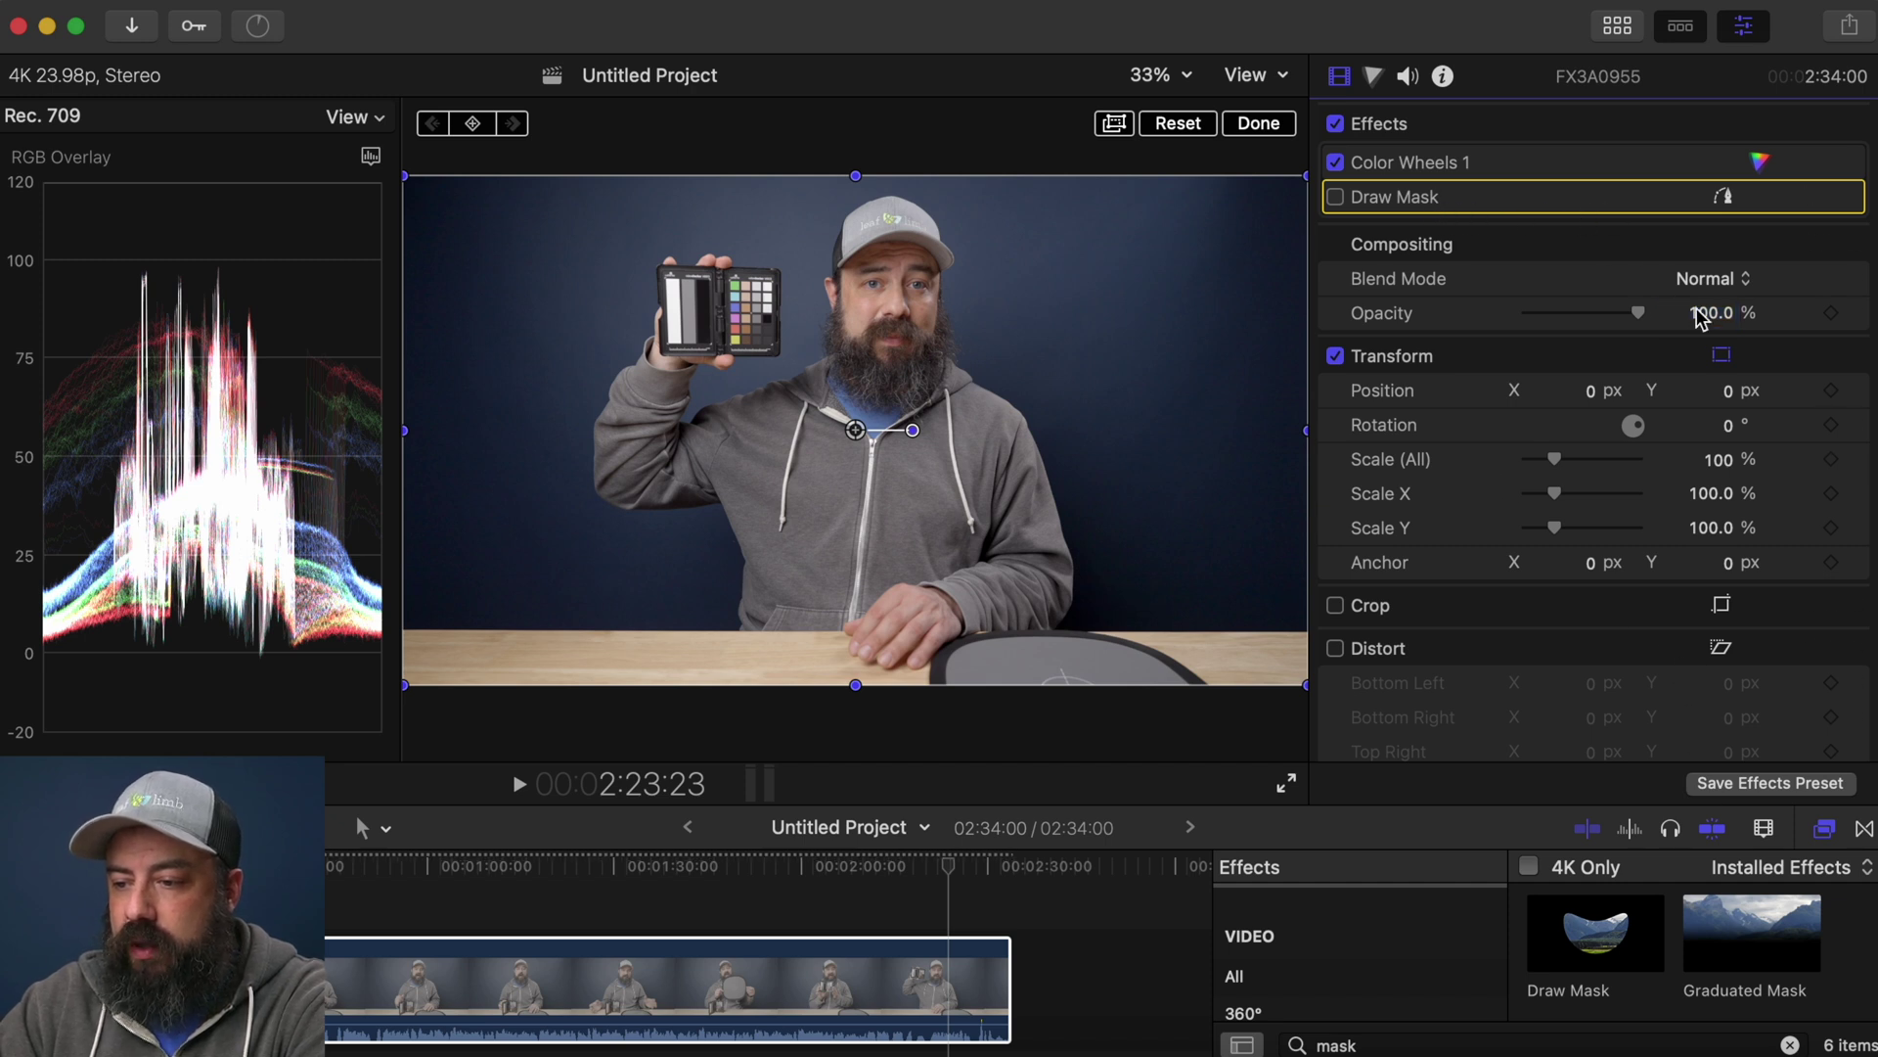
left_click(1720, 355)
Reset the Draw Mask effect's parameters, leave the effect turned on and start drawing a new mask in the viewer
left_click(1338, 197)
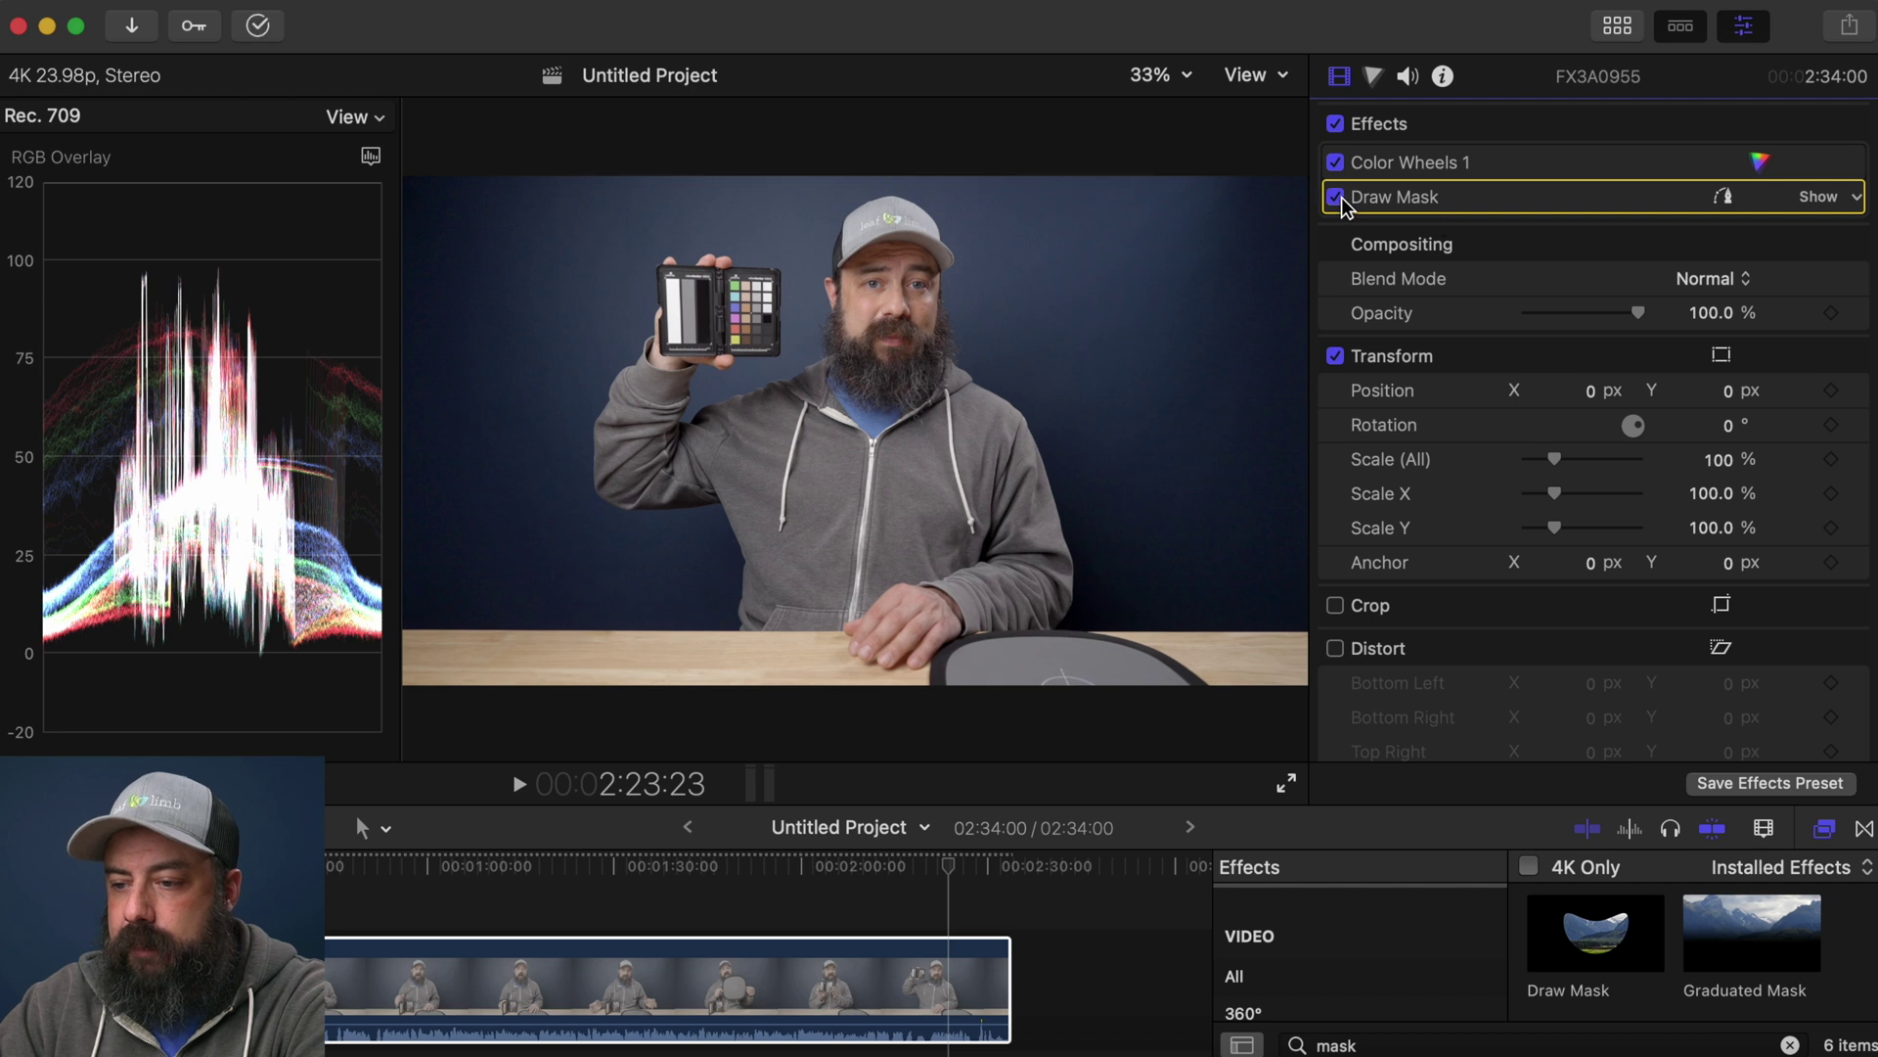
left_click(1336, 197)
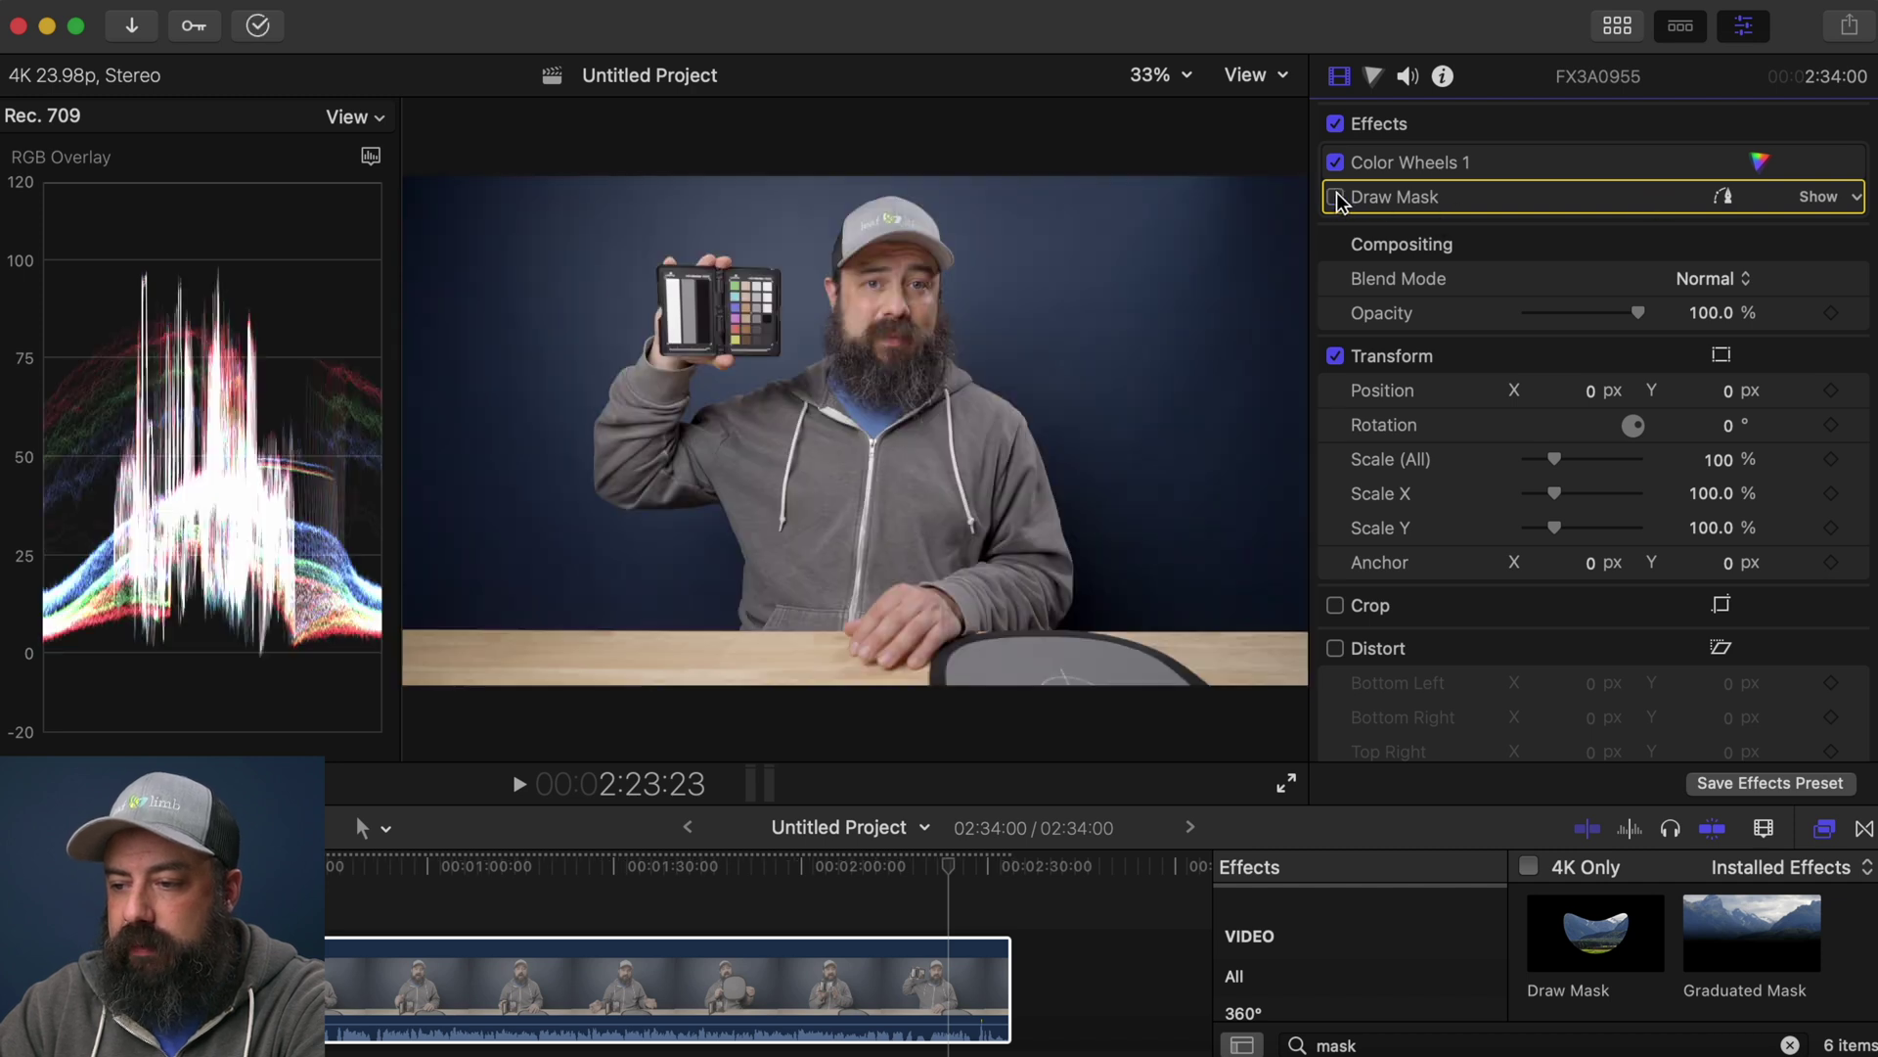
left_click(1855, 196)
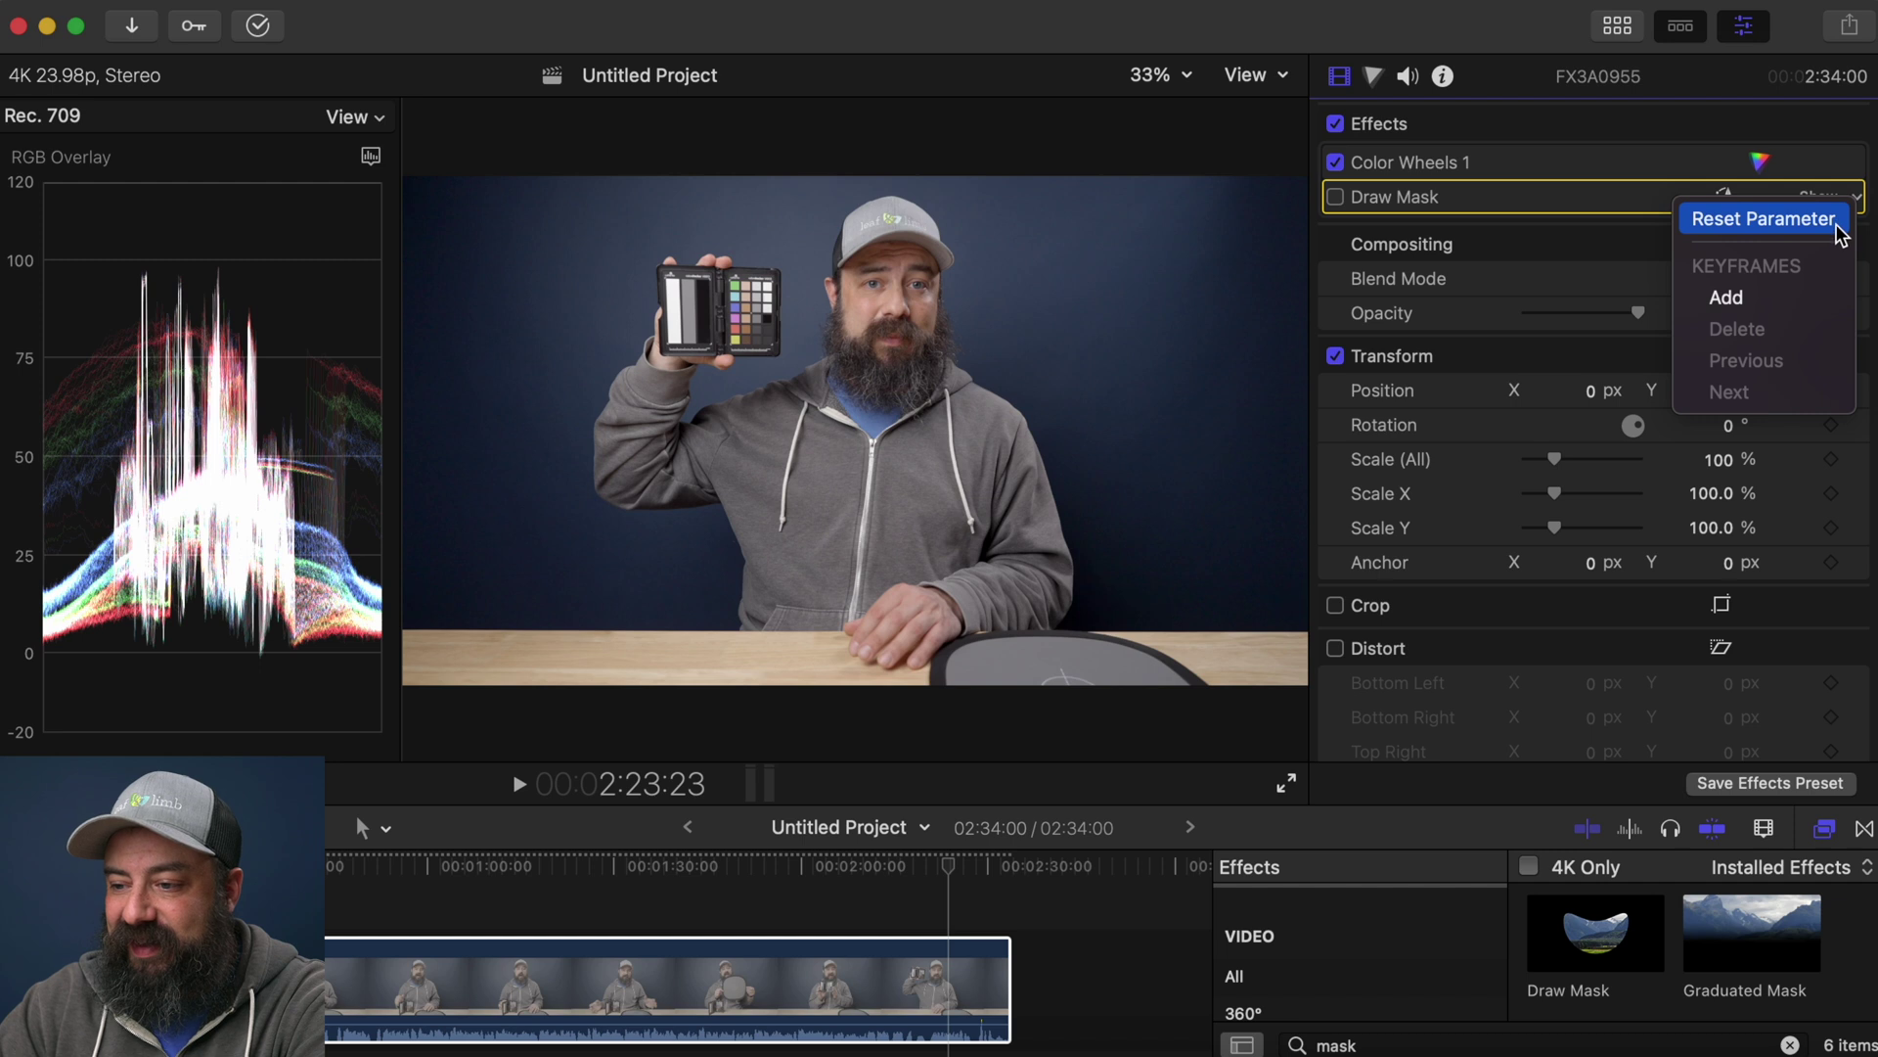
left_click(1826, 217)
left_click(1339, 199)
left_click(1723, 197)
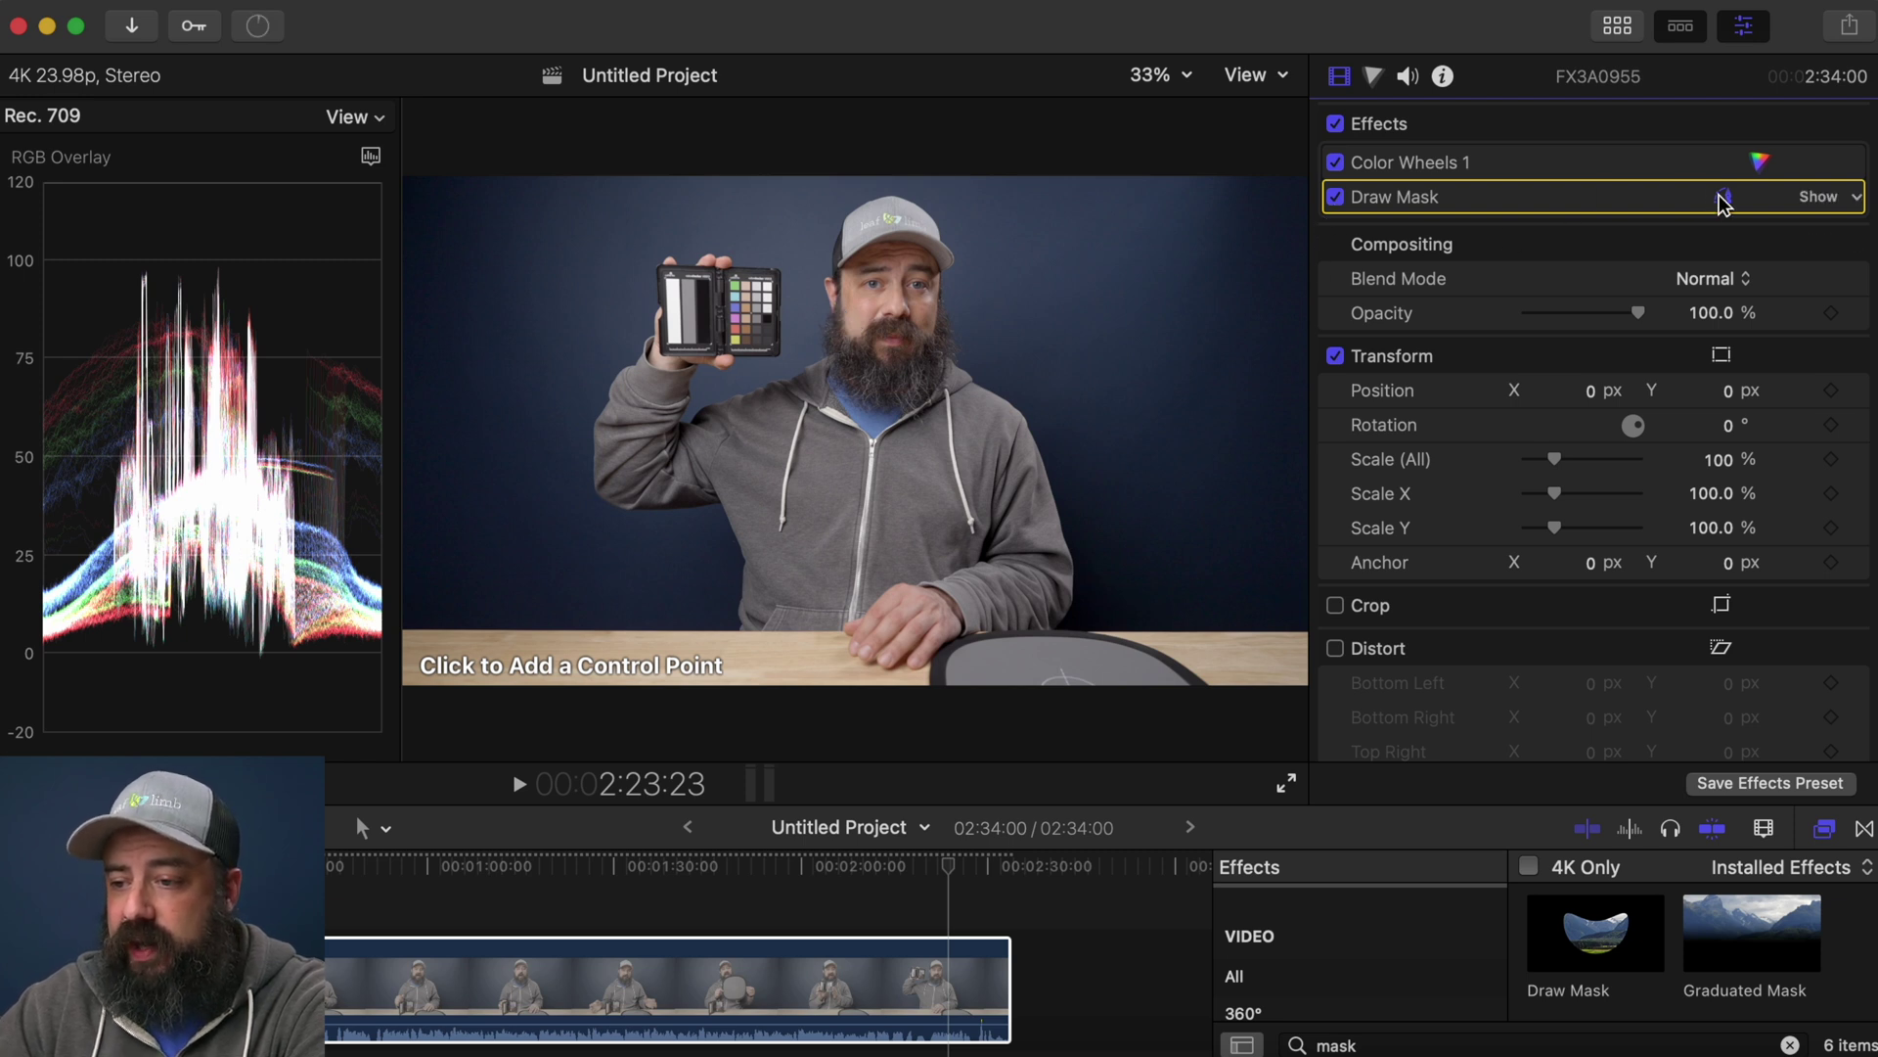
Draw a closed four-point mask around the color-patch half of the chart and refine its lower-left corner
left_click(727, 286)
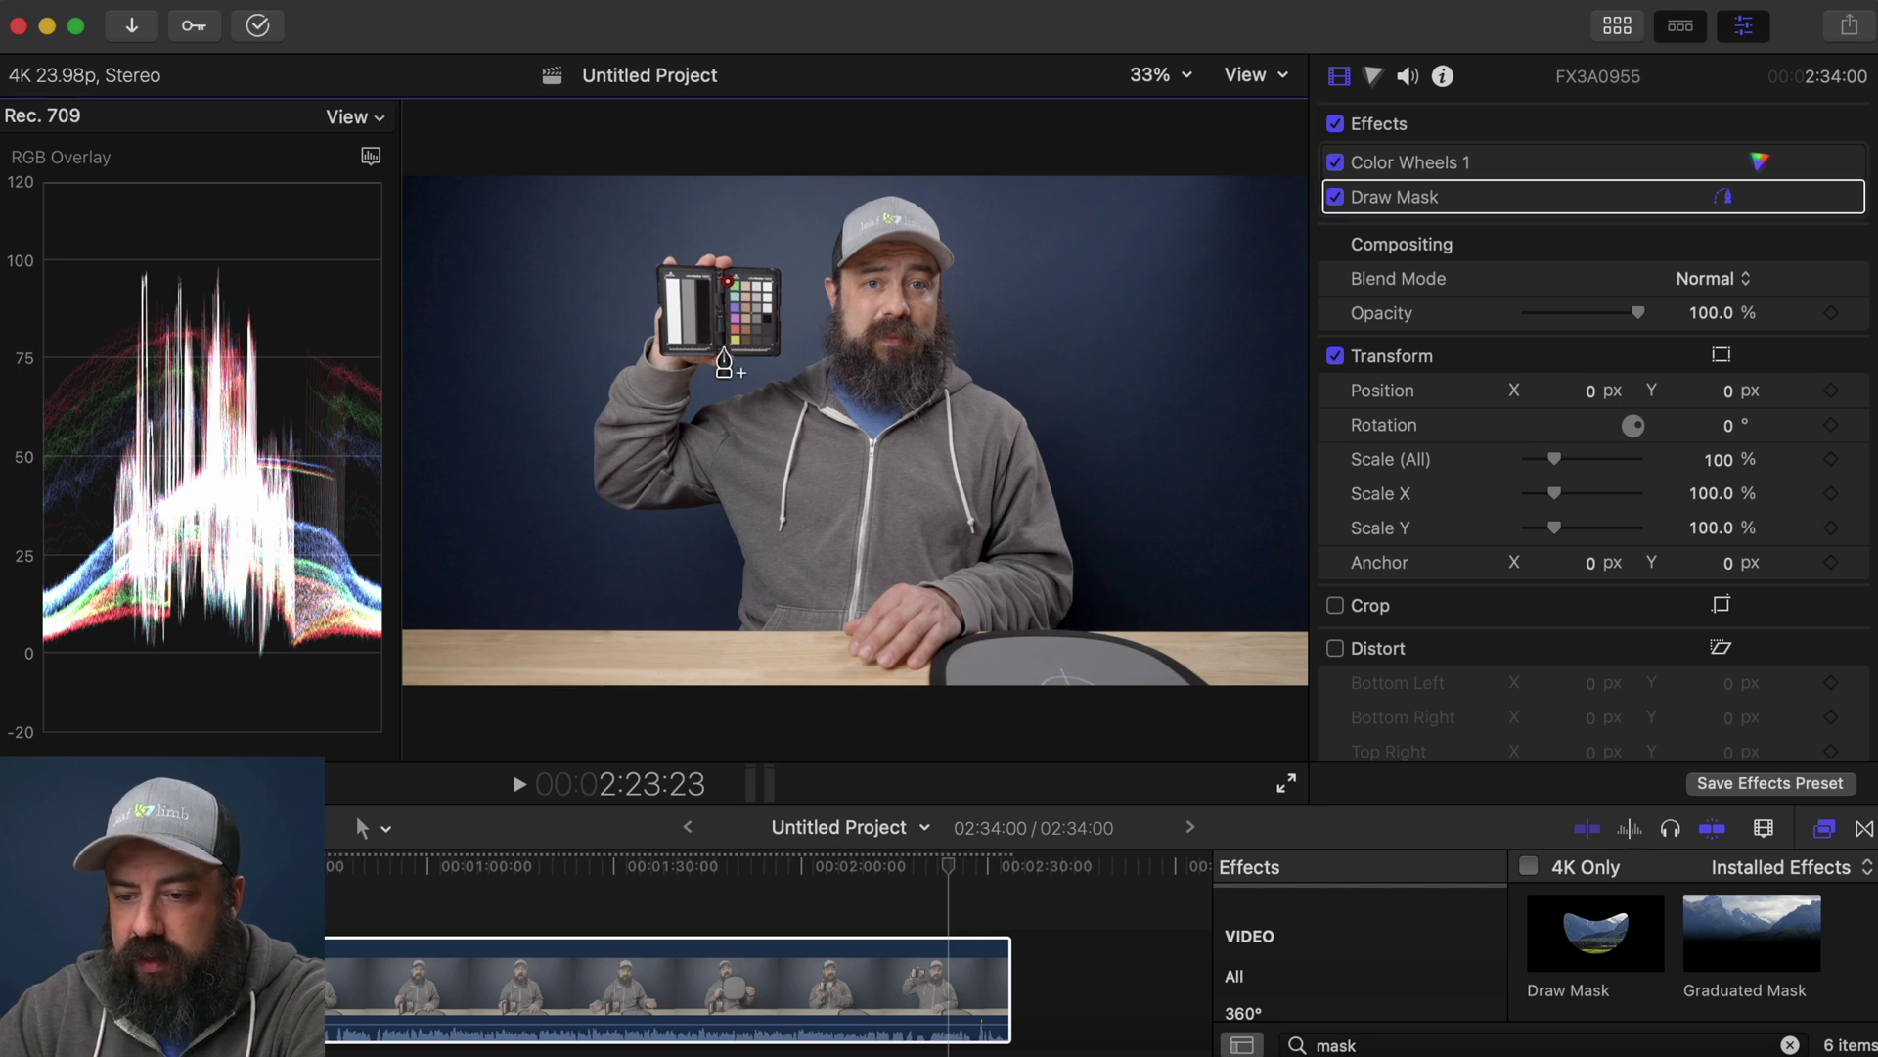
left_click(772, 349)
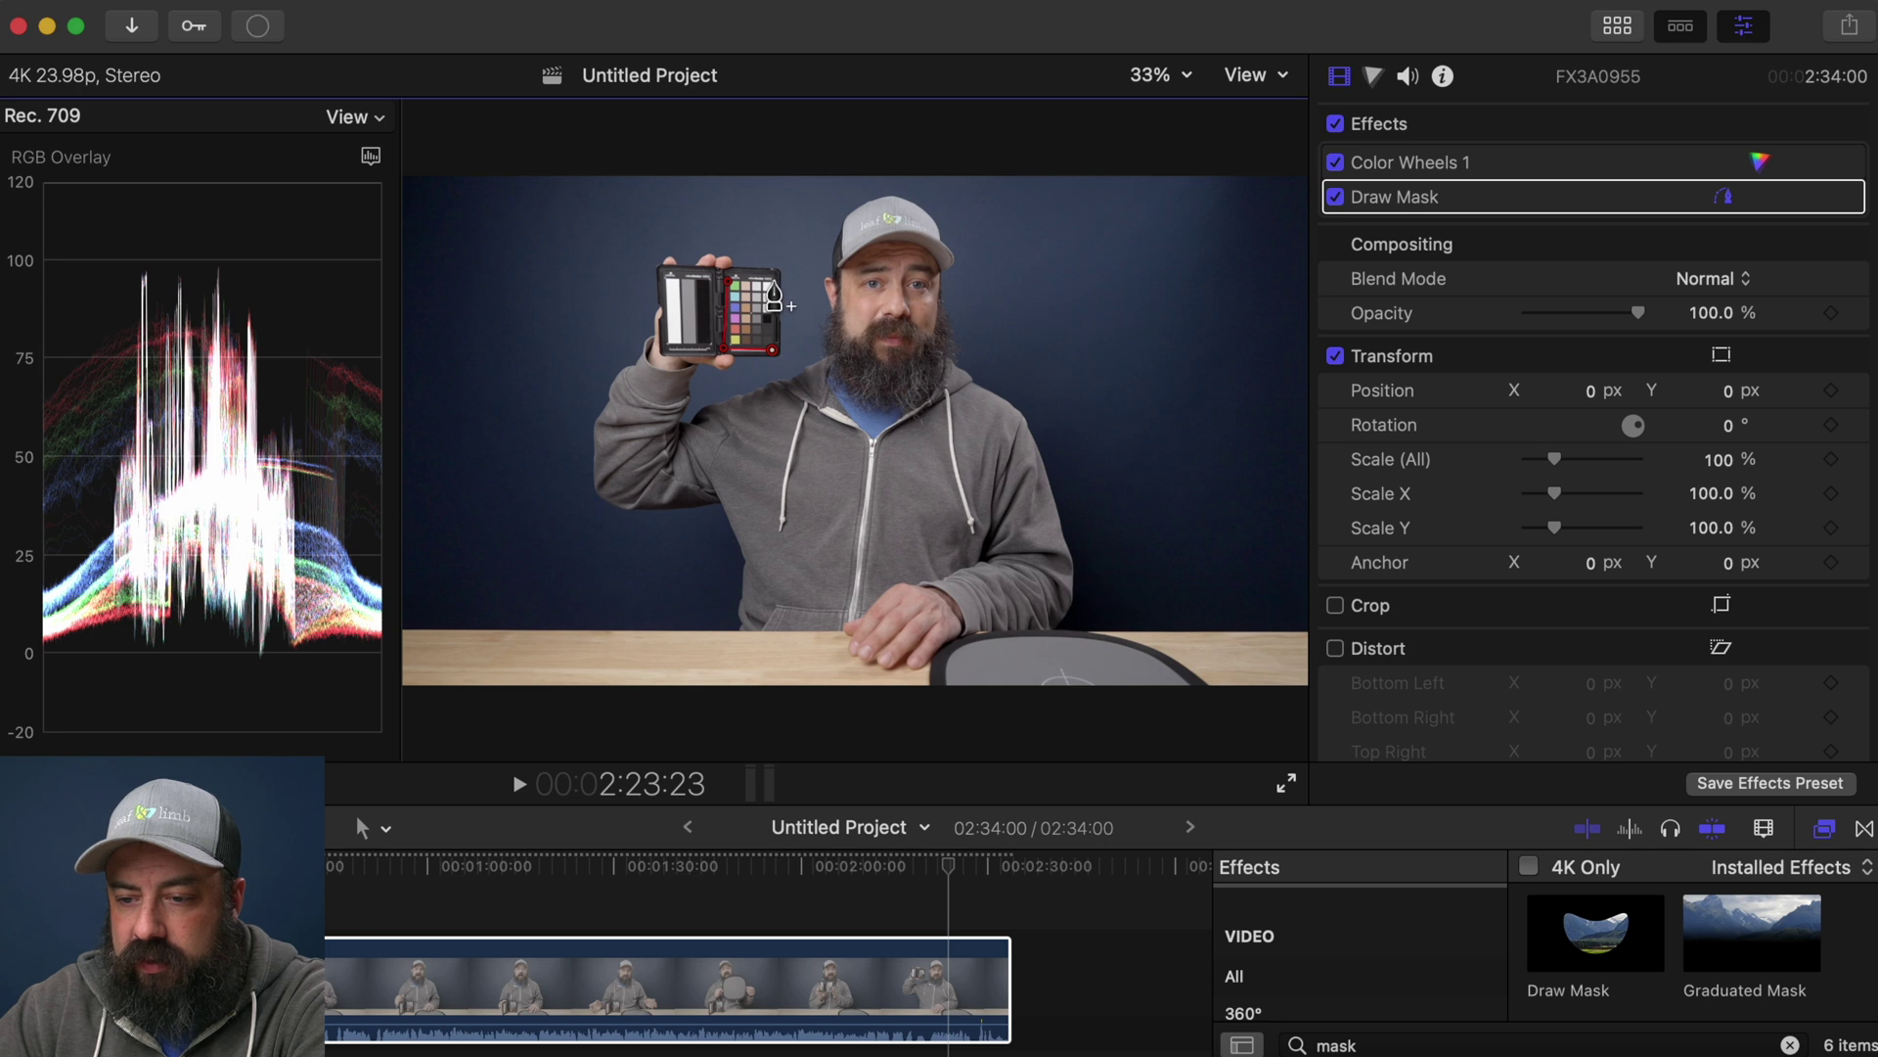
left_click(776, 283)
left_click(728, 283)
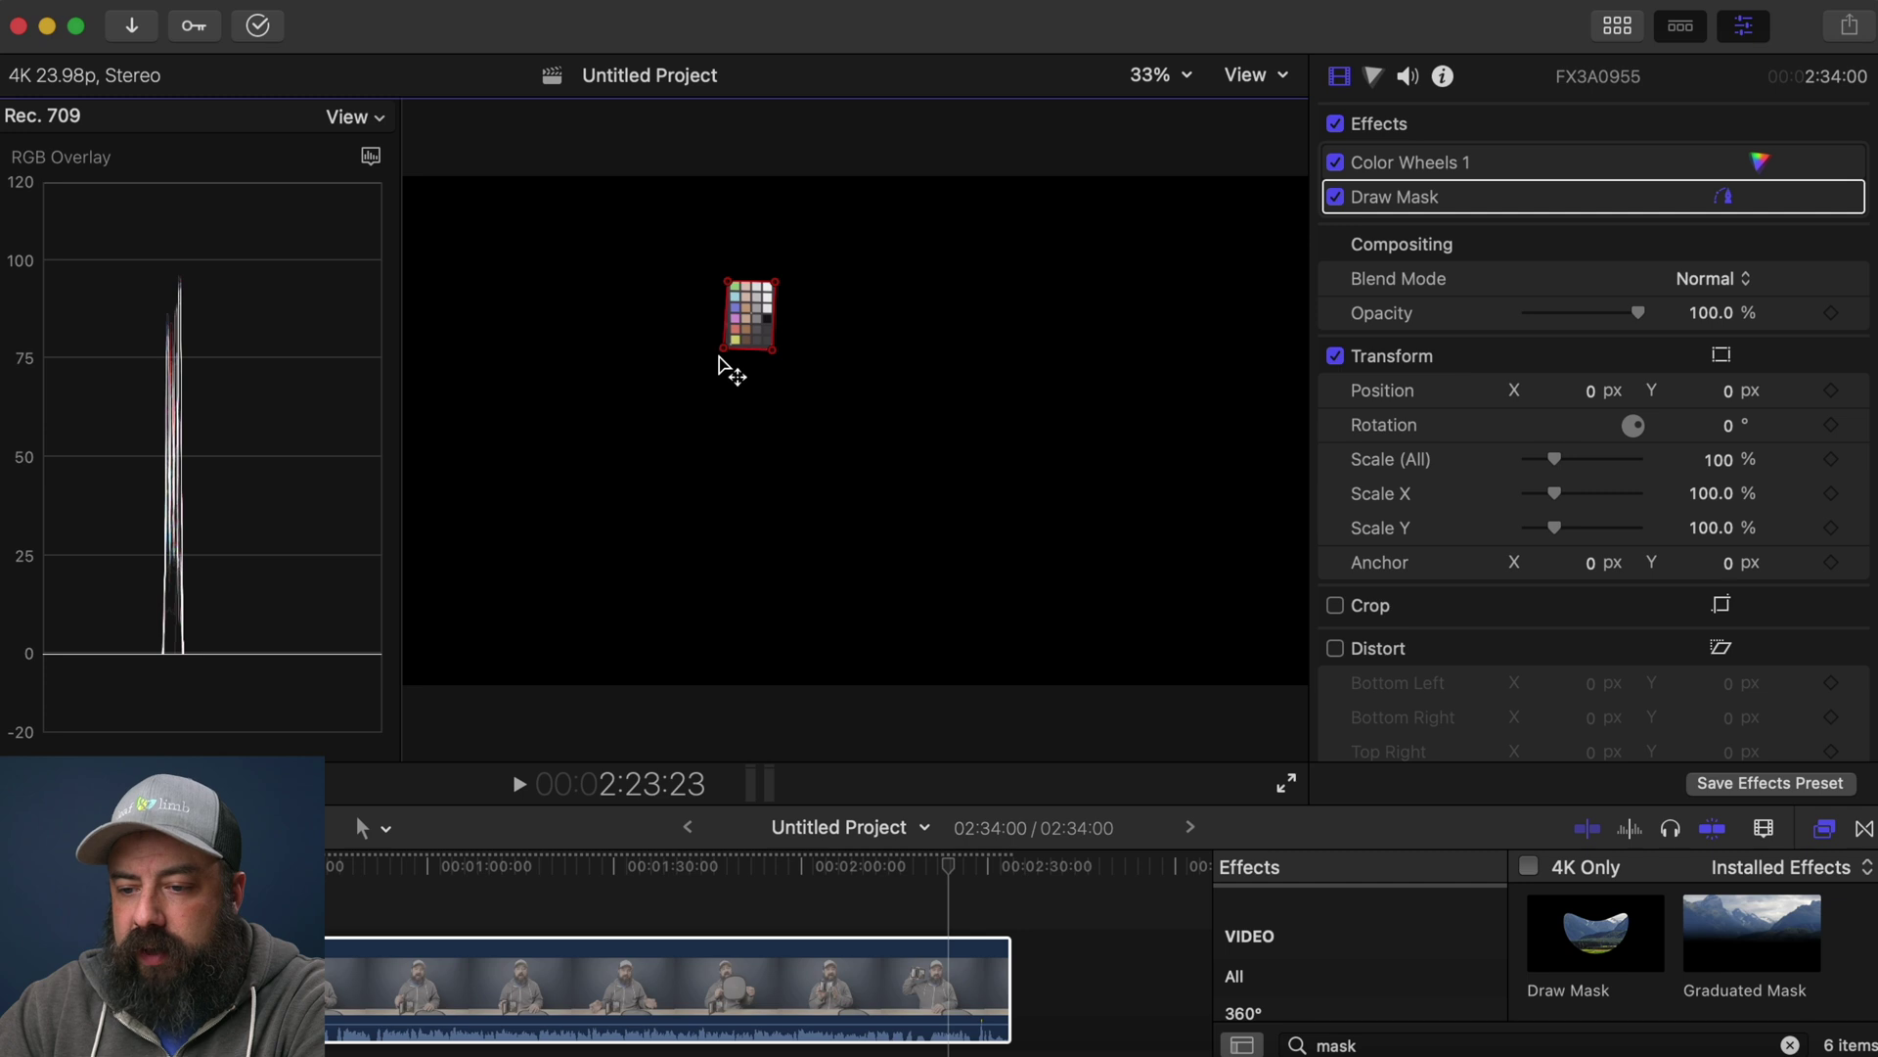
left_click_drag(722, 354, 725, 351)
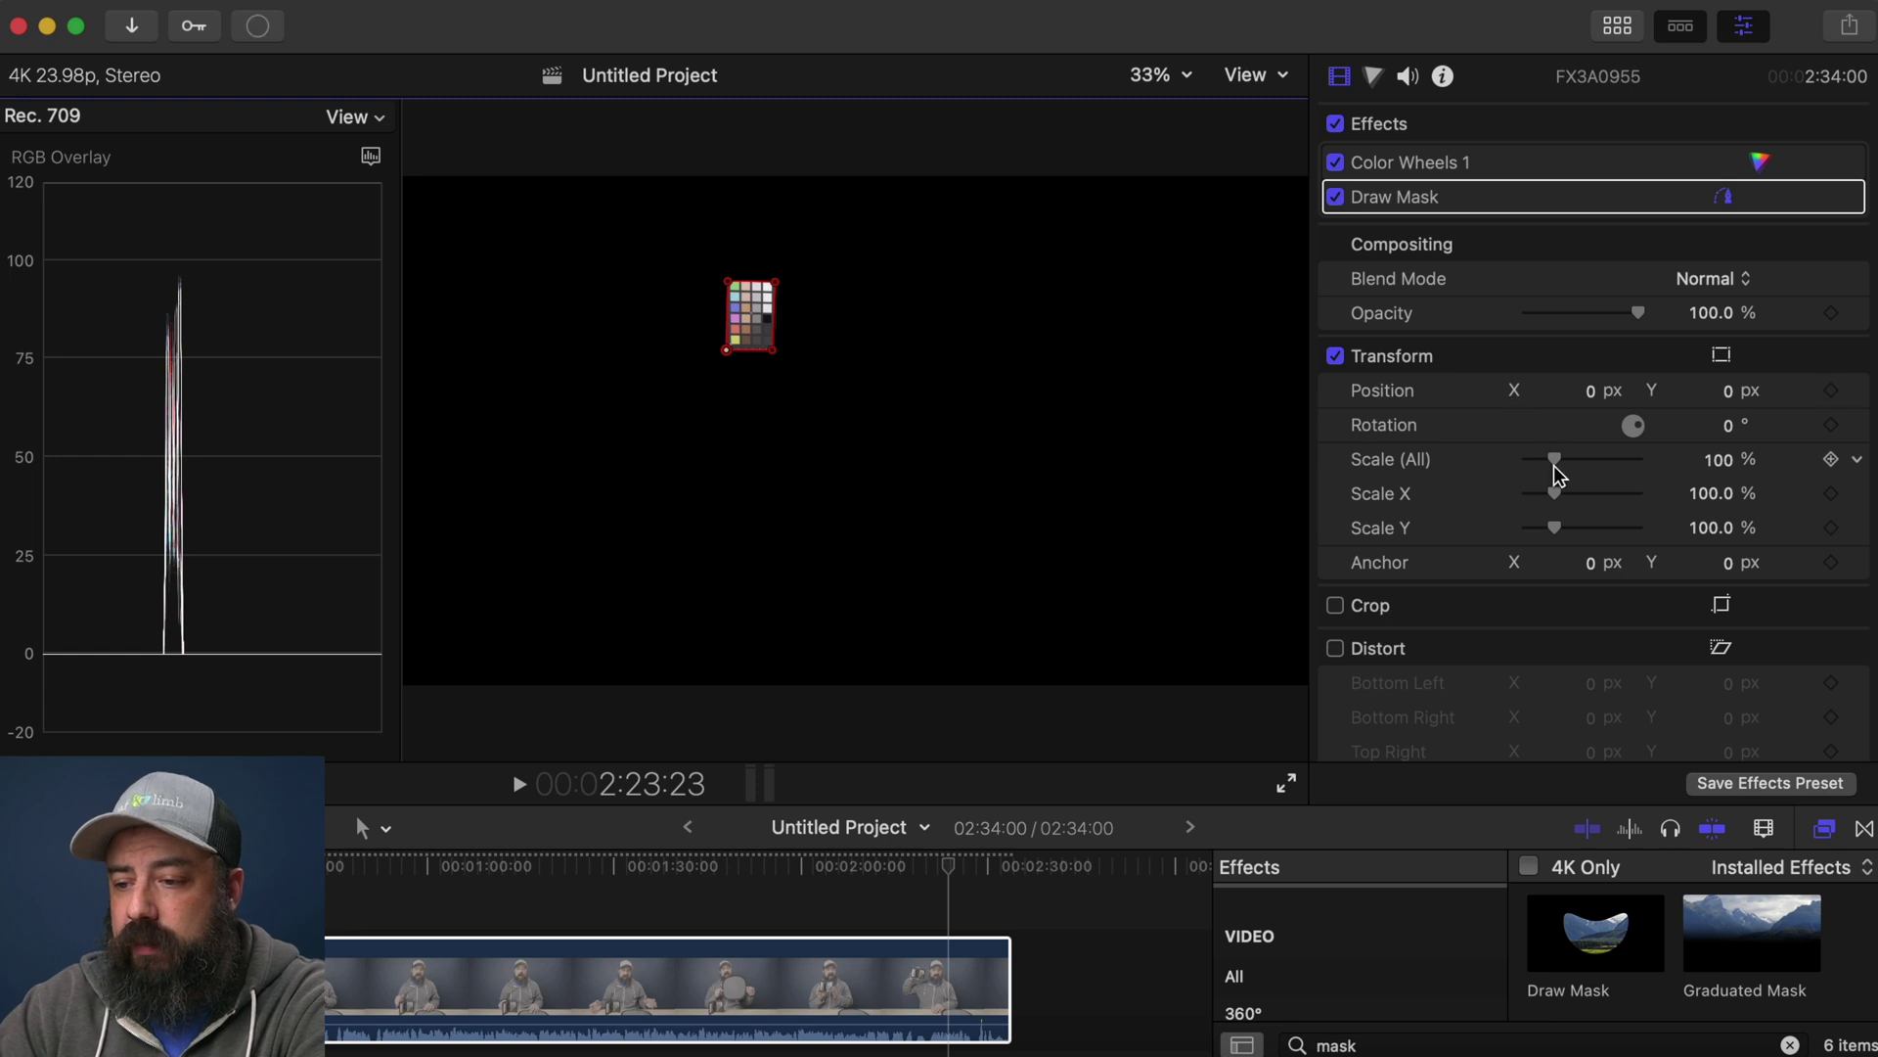
Scale the clip to 542% and reposition it to about X 2358, Y -2603 px so the masked color patches sit mid-frame
left_click_drag(1555, 460, 1803, 470)
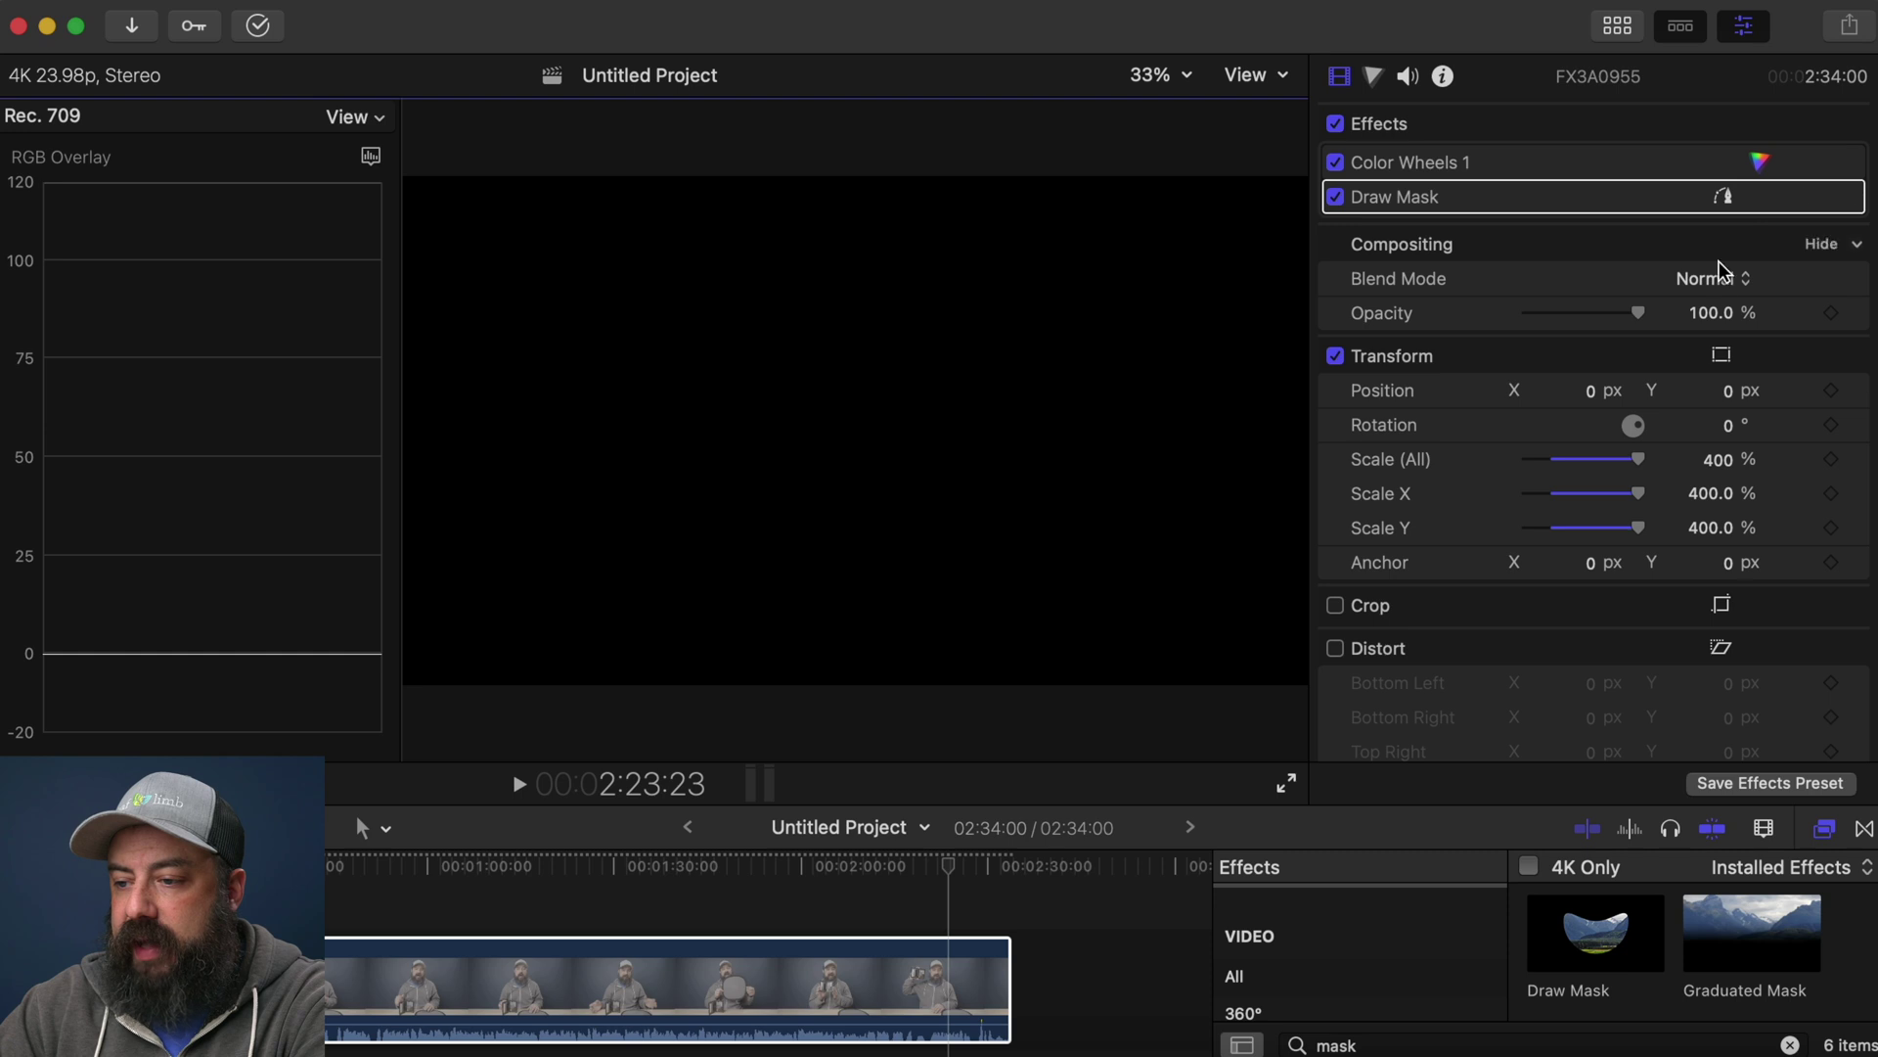
left_click(1722, 356)
left_click_drag(605, 279, 1069, 755)
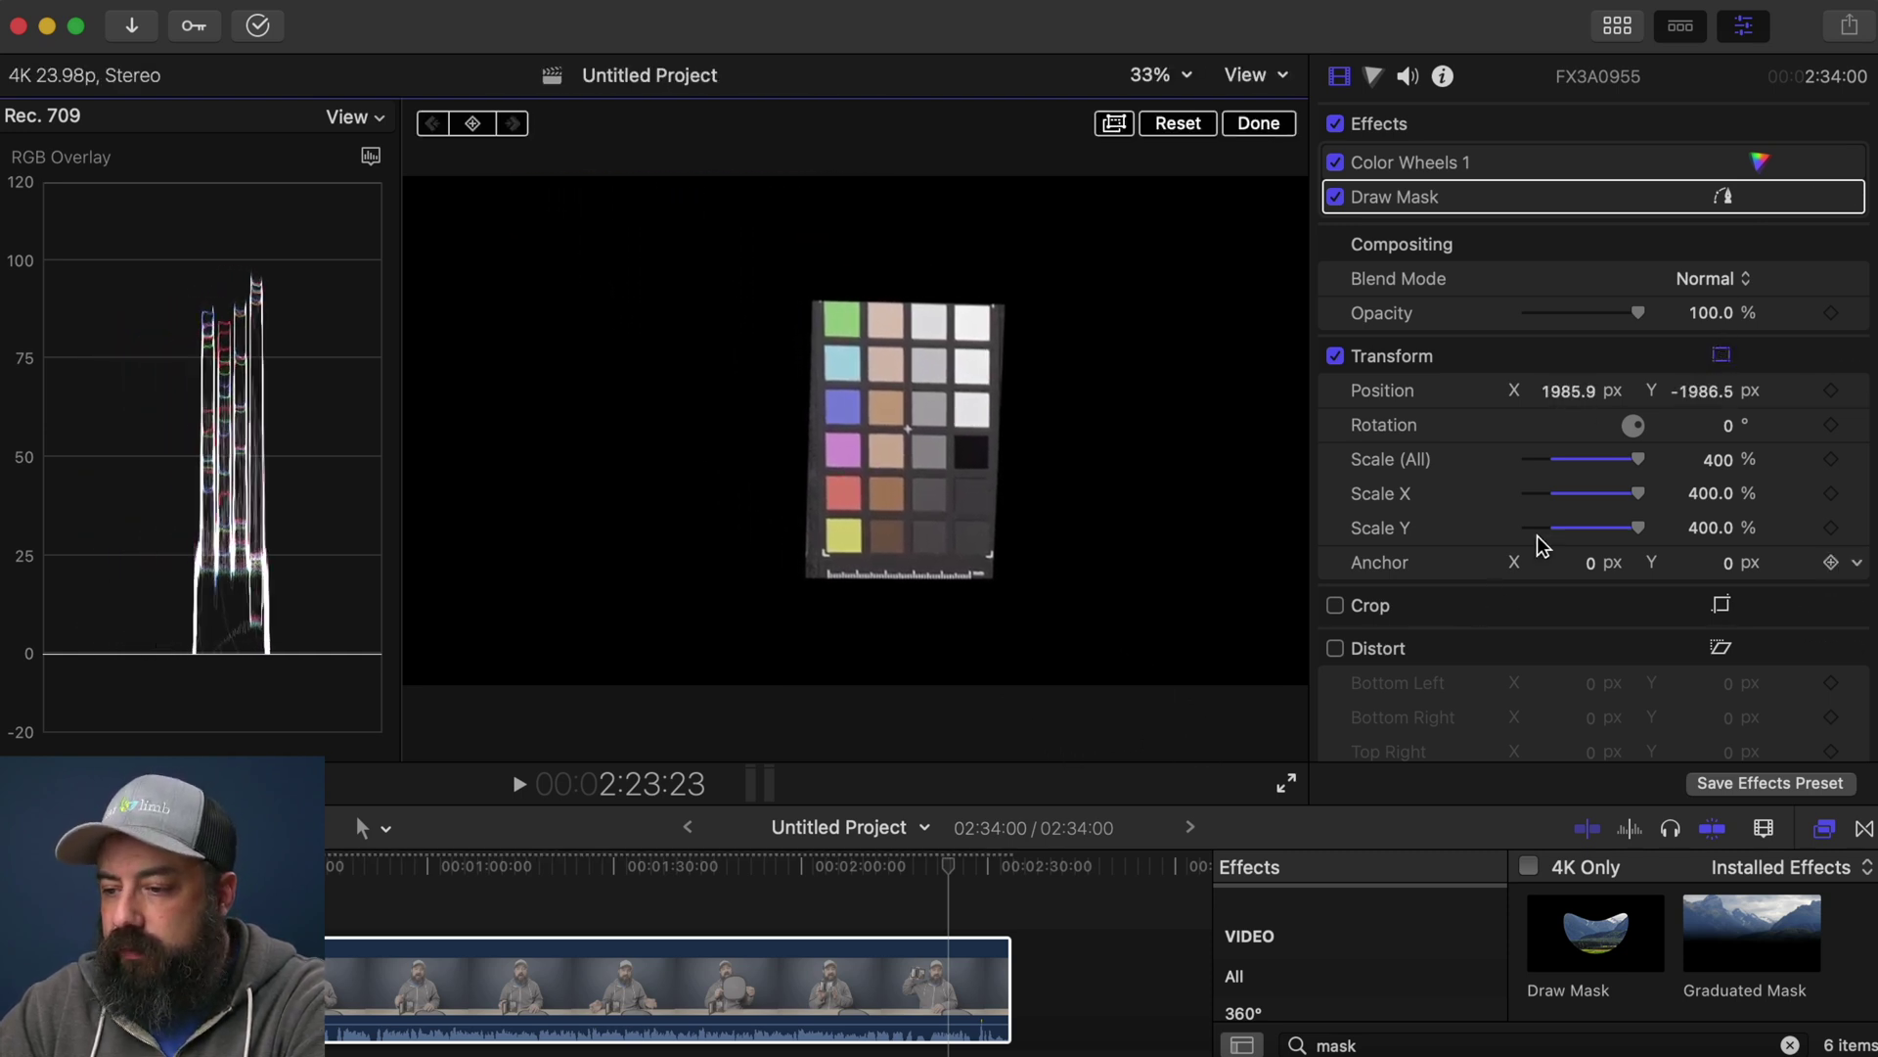
mouse_move(1718, 462)
left_mouse_down()
mouse_move(1719, 436)
mouse_move(1720, 470)
left_mouse_up()
left_click_drag(832, 369, 885, 497)
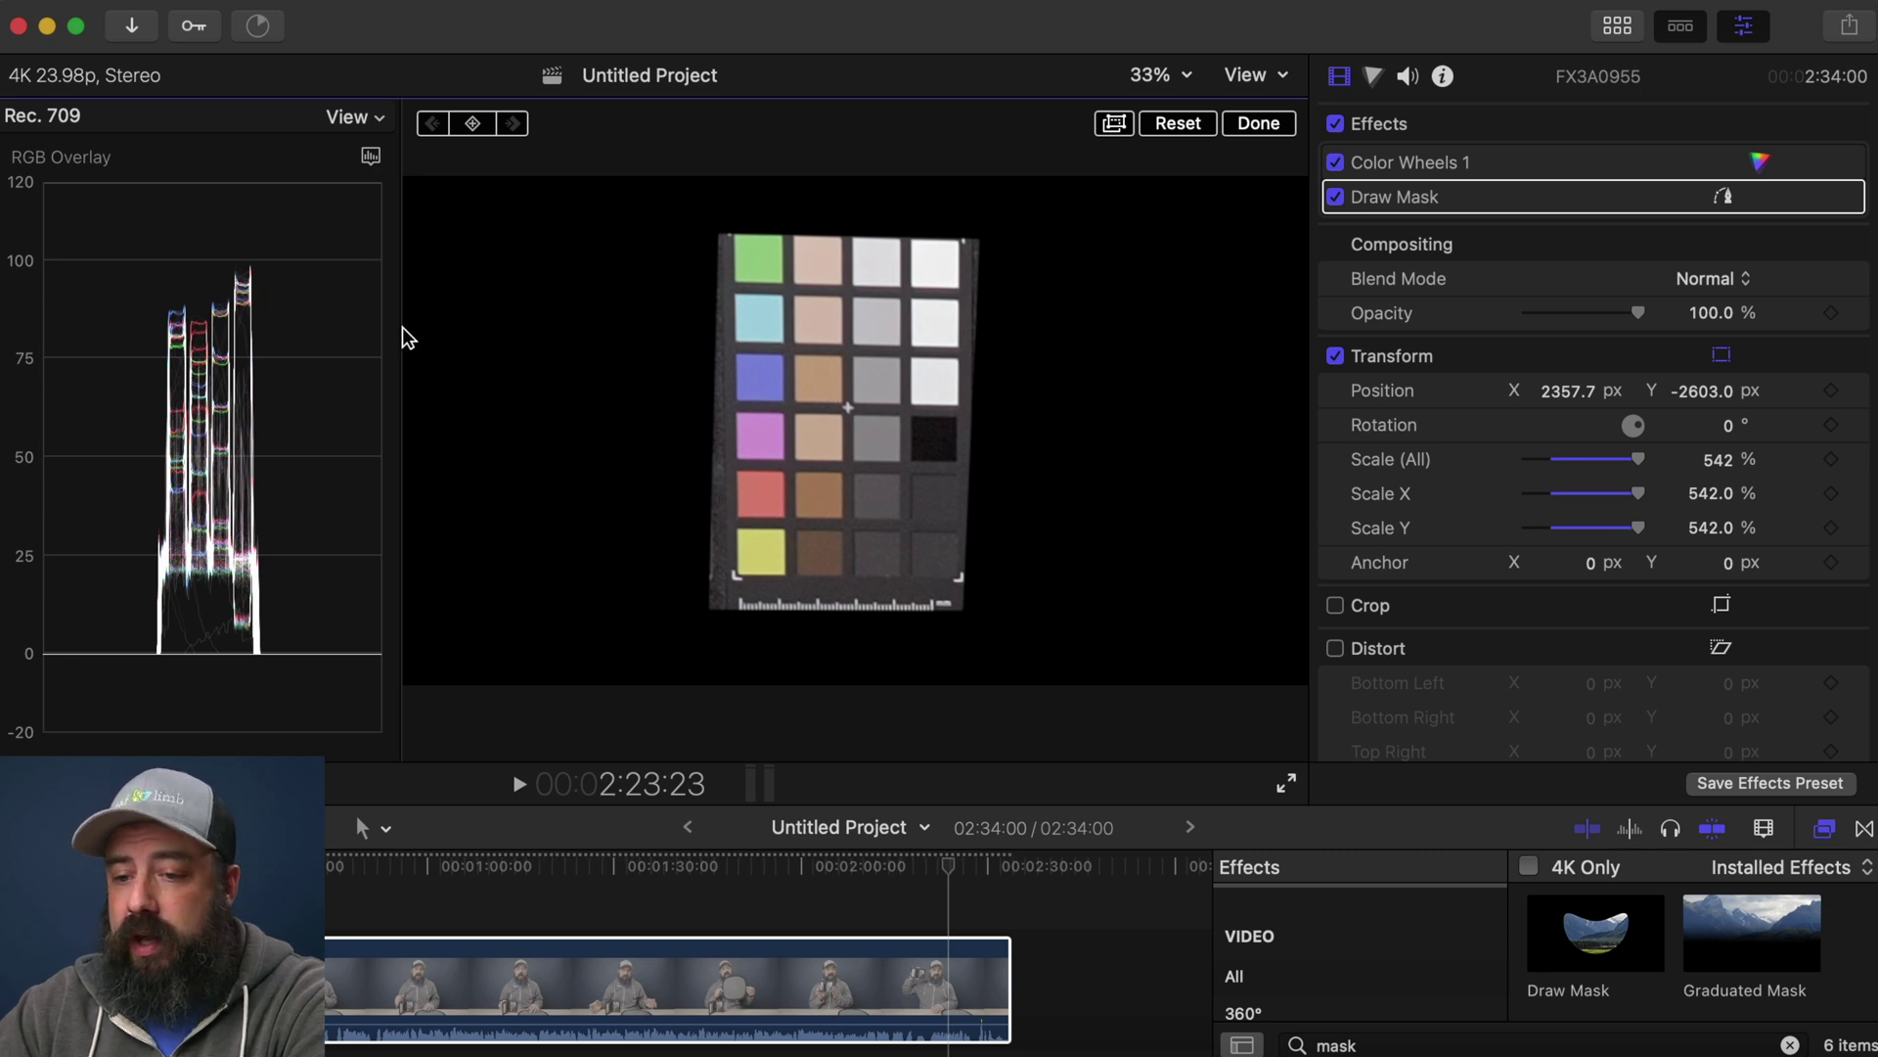
Switch the scope from the waveform to the Vectorscope and widen the scopes area
left_click(372, 158)
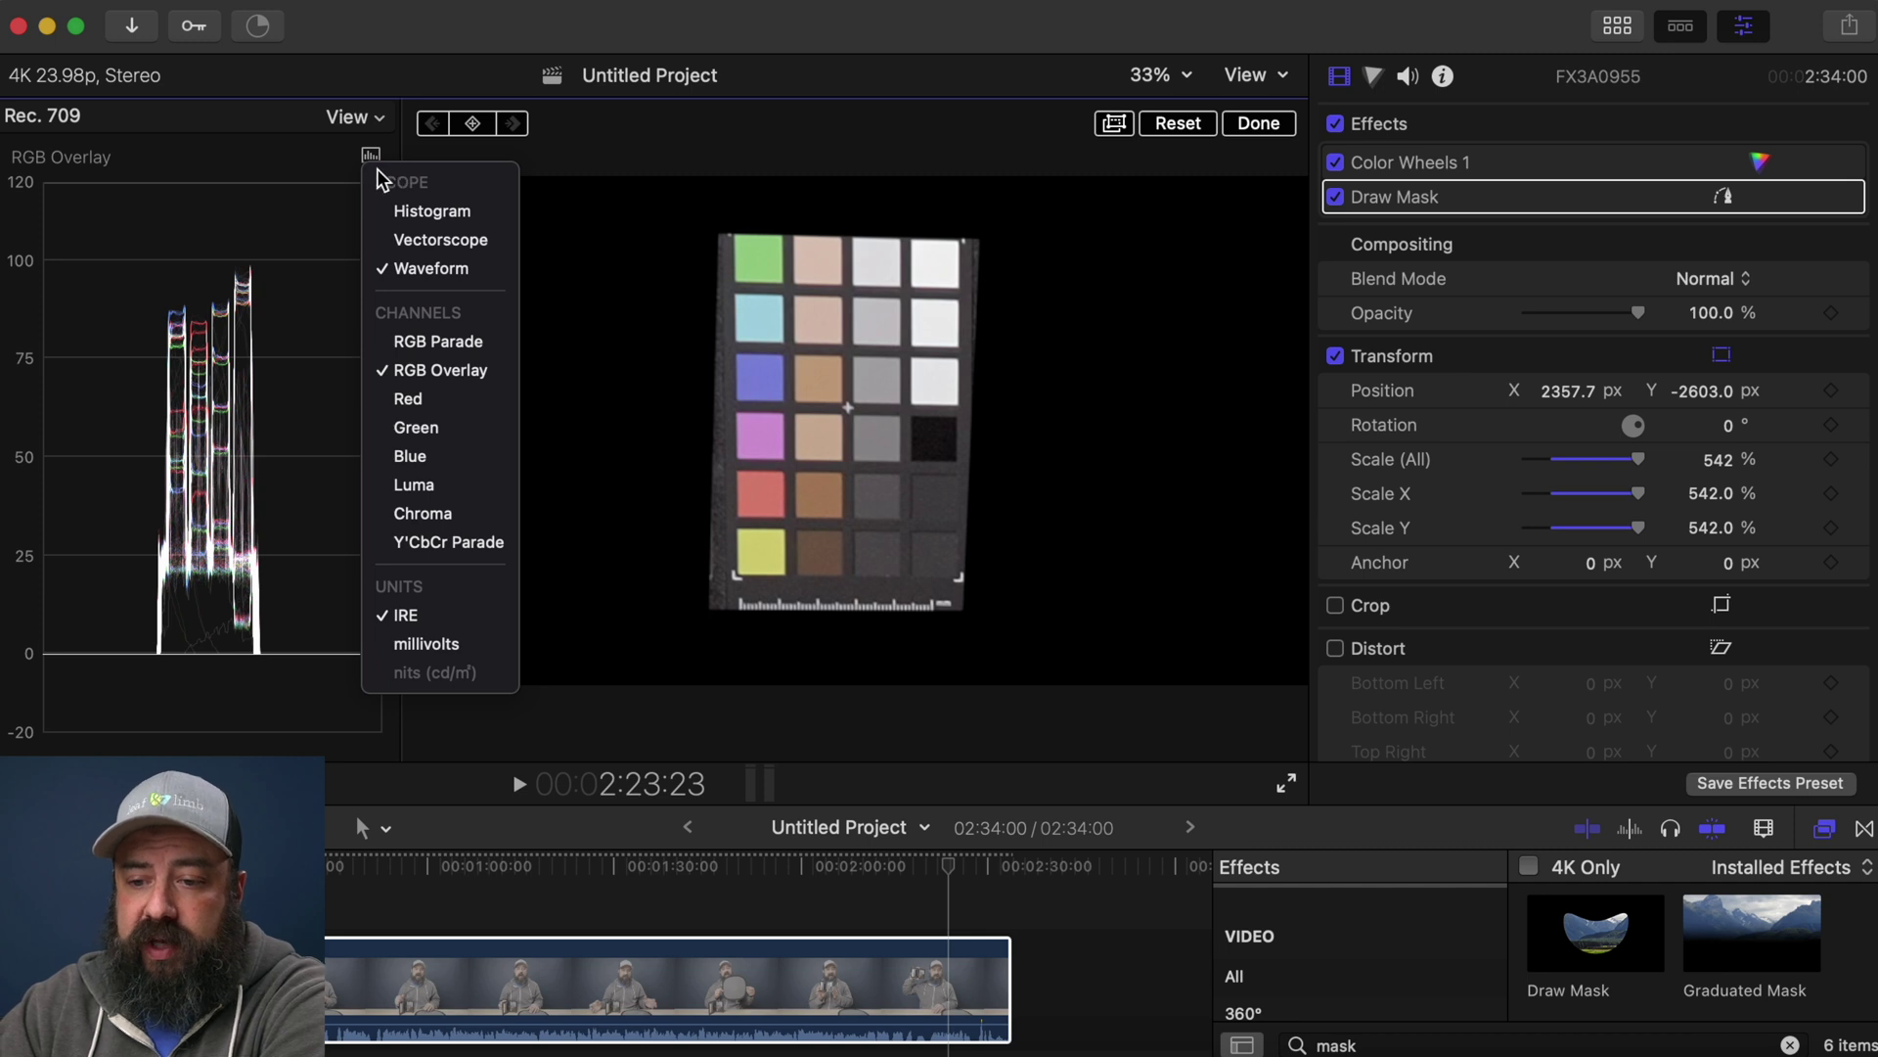
left_click(397, 237)
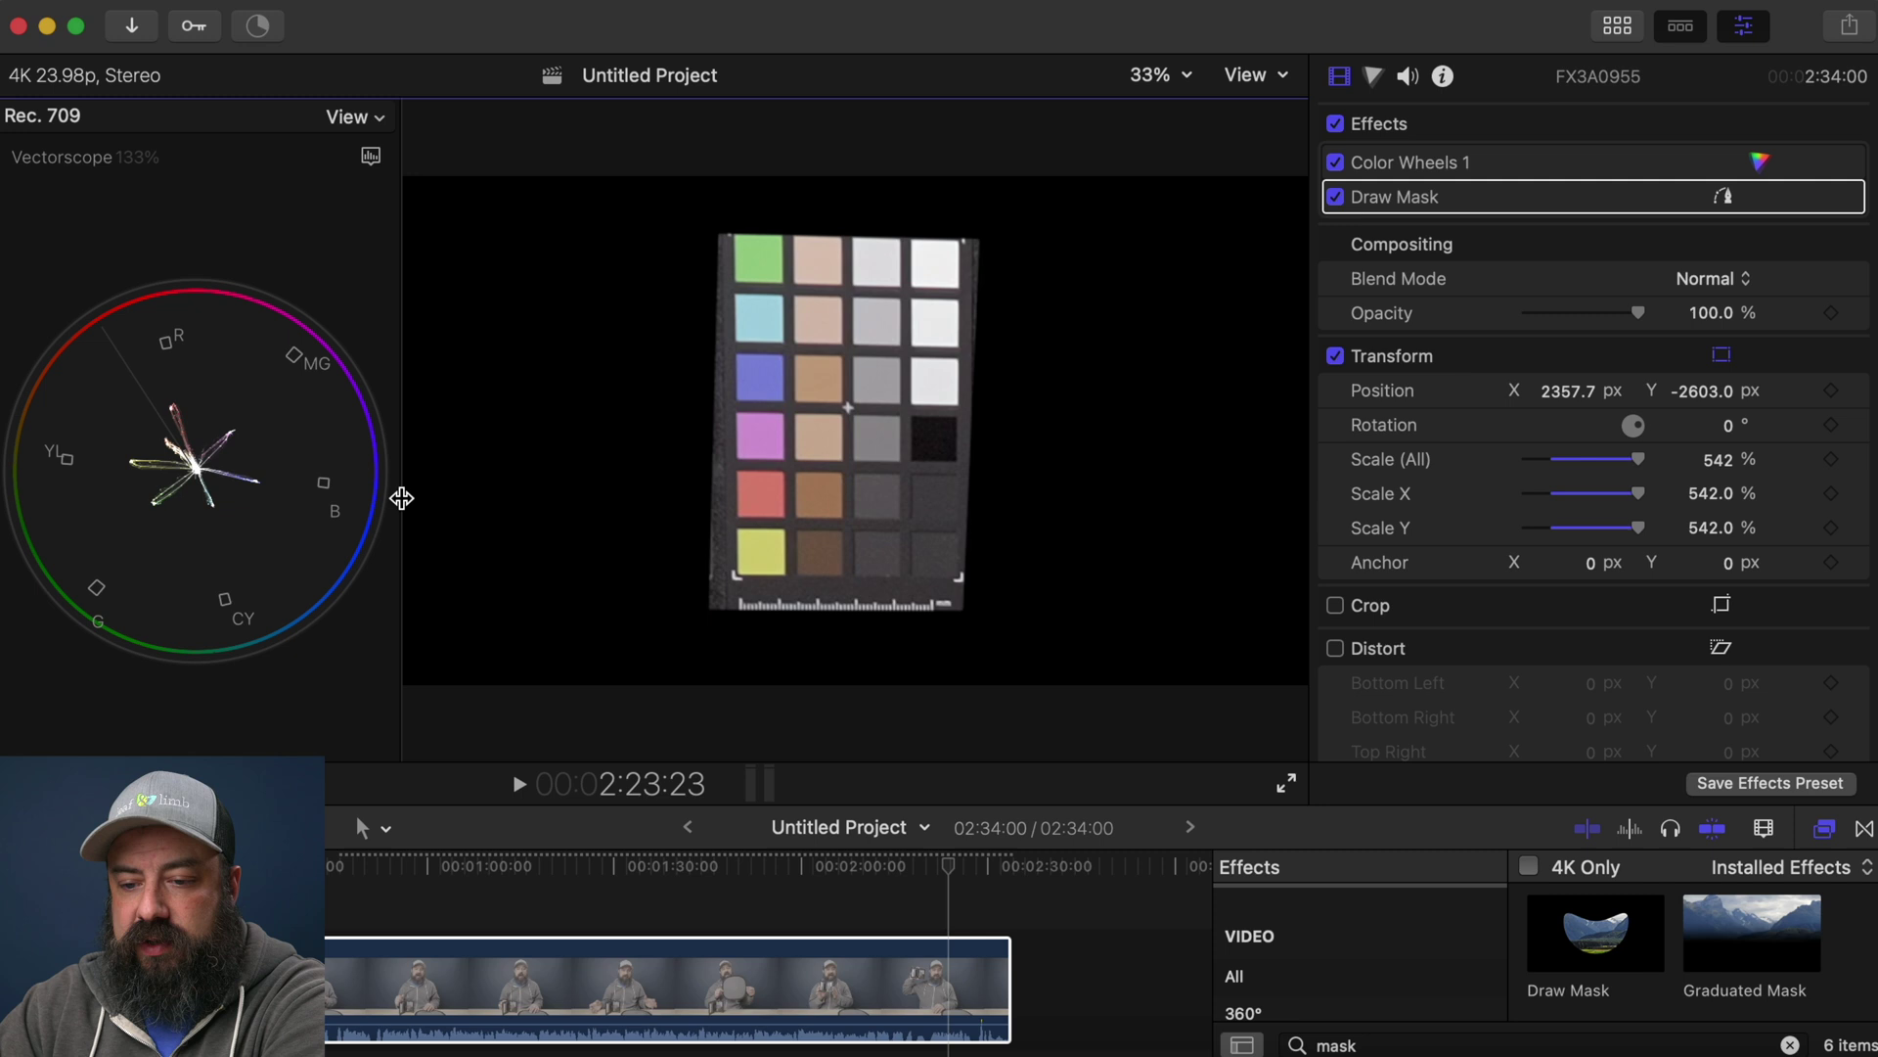
left_click_drag(401, 500, 768, 505)
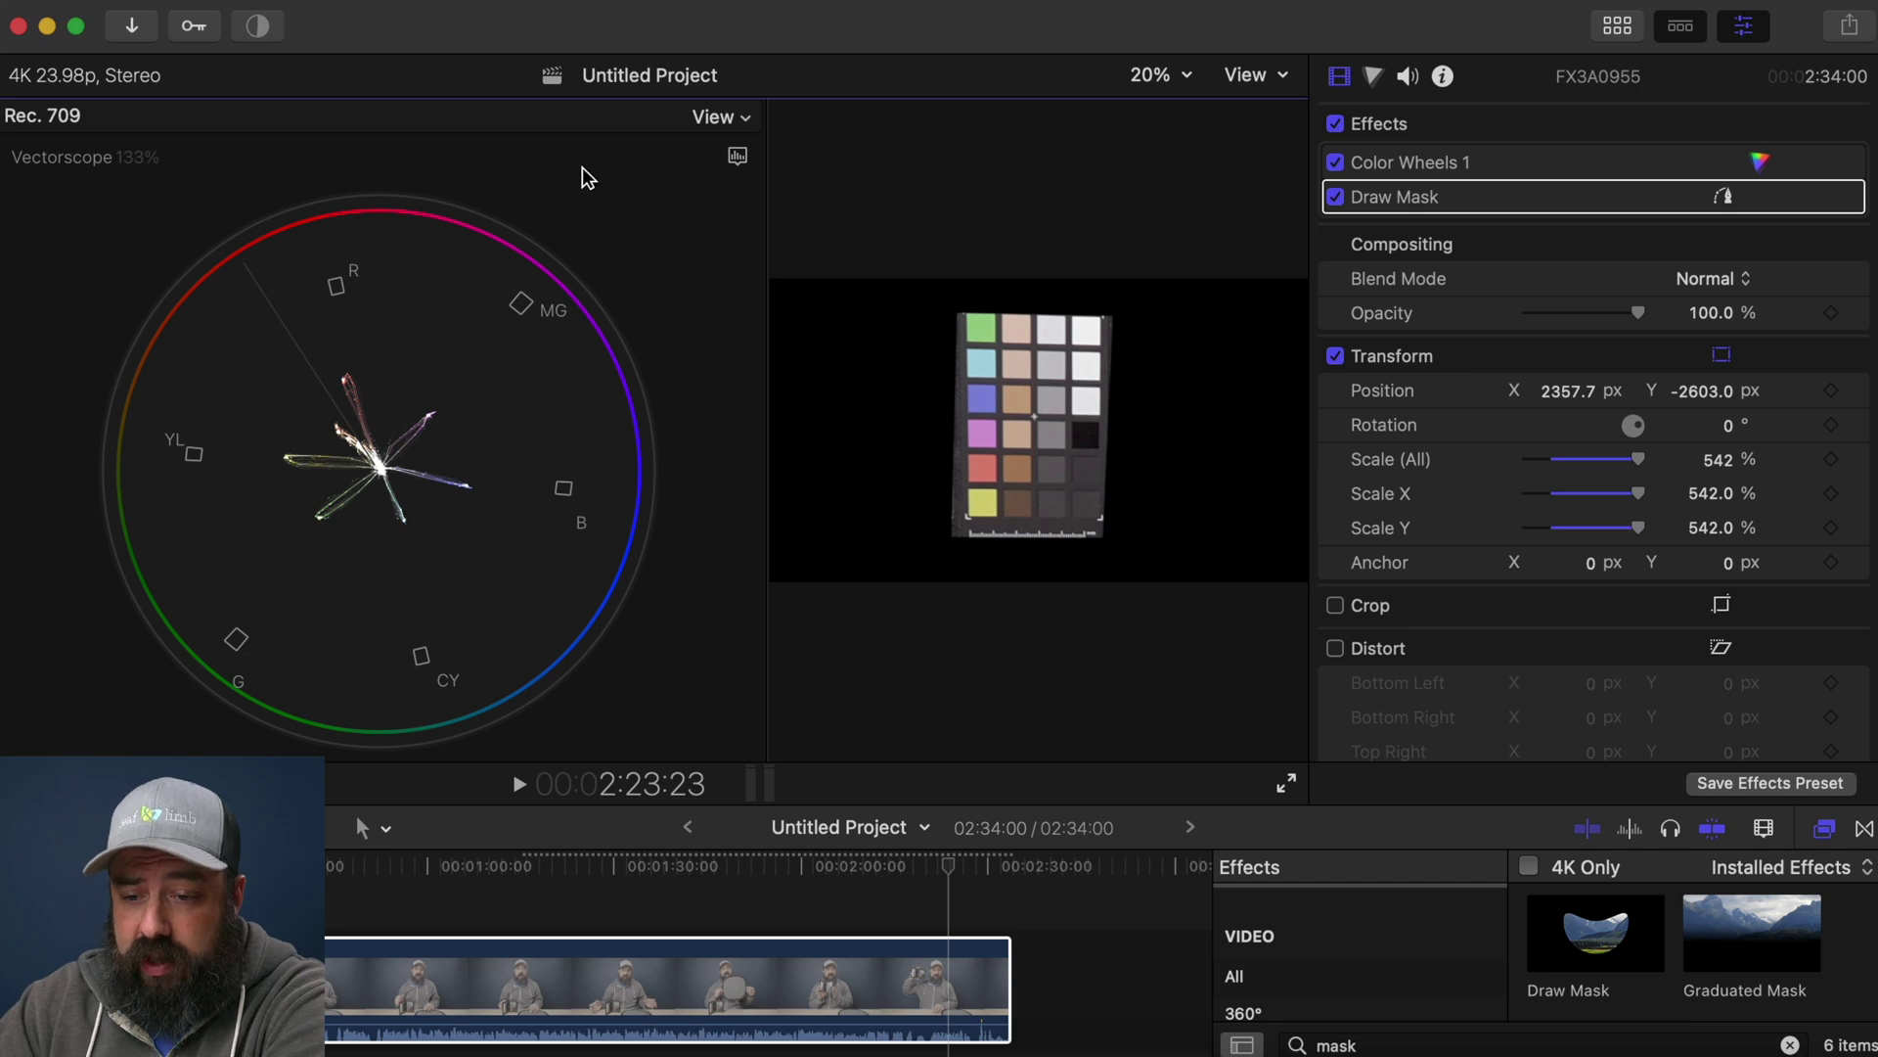
Keep the Vectorscope scale at 133% and raise the Global saturation in Color Wheels 1, pushing the color traces toward the target boxes
left_click(737, 158)
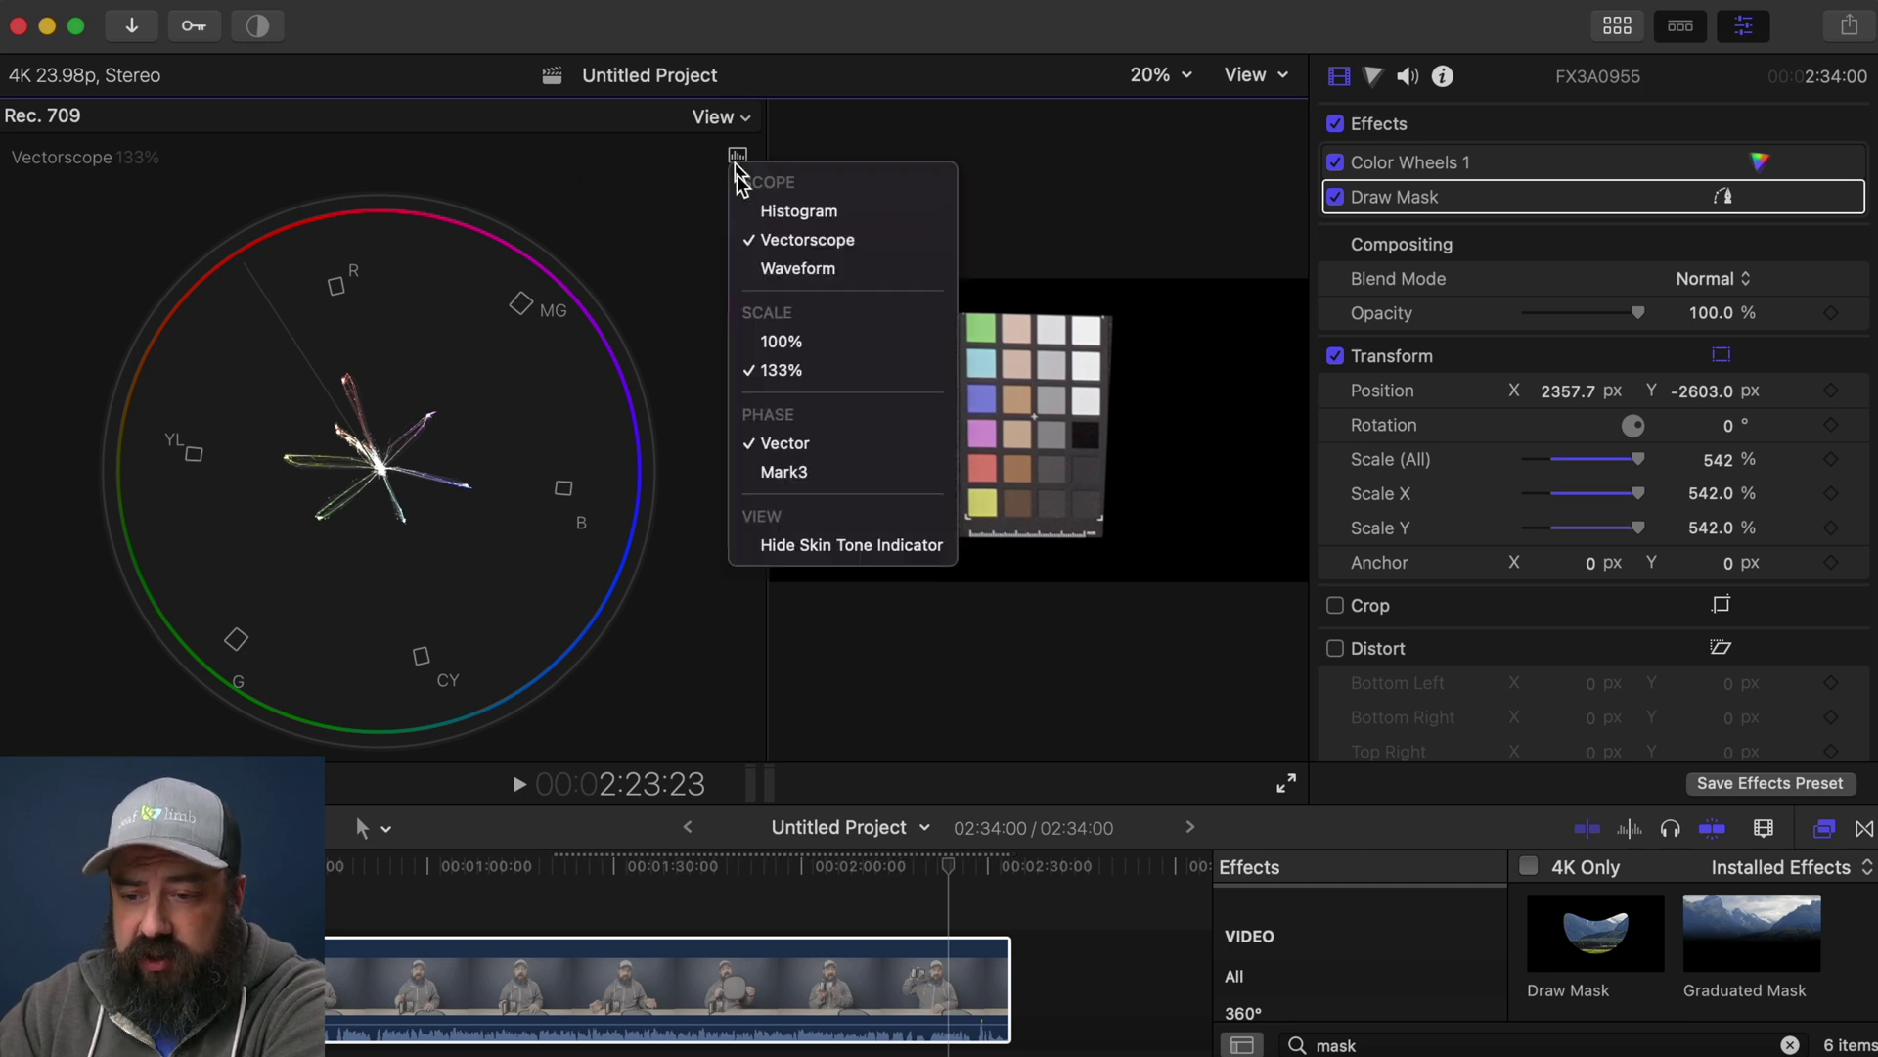
left_click(755, 372)
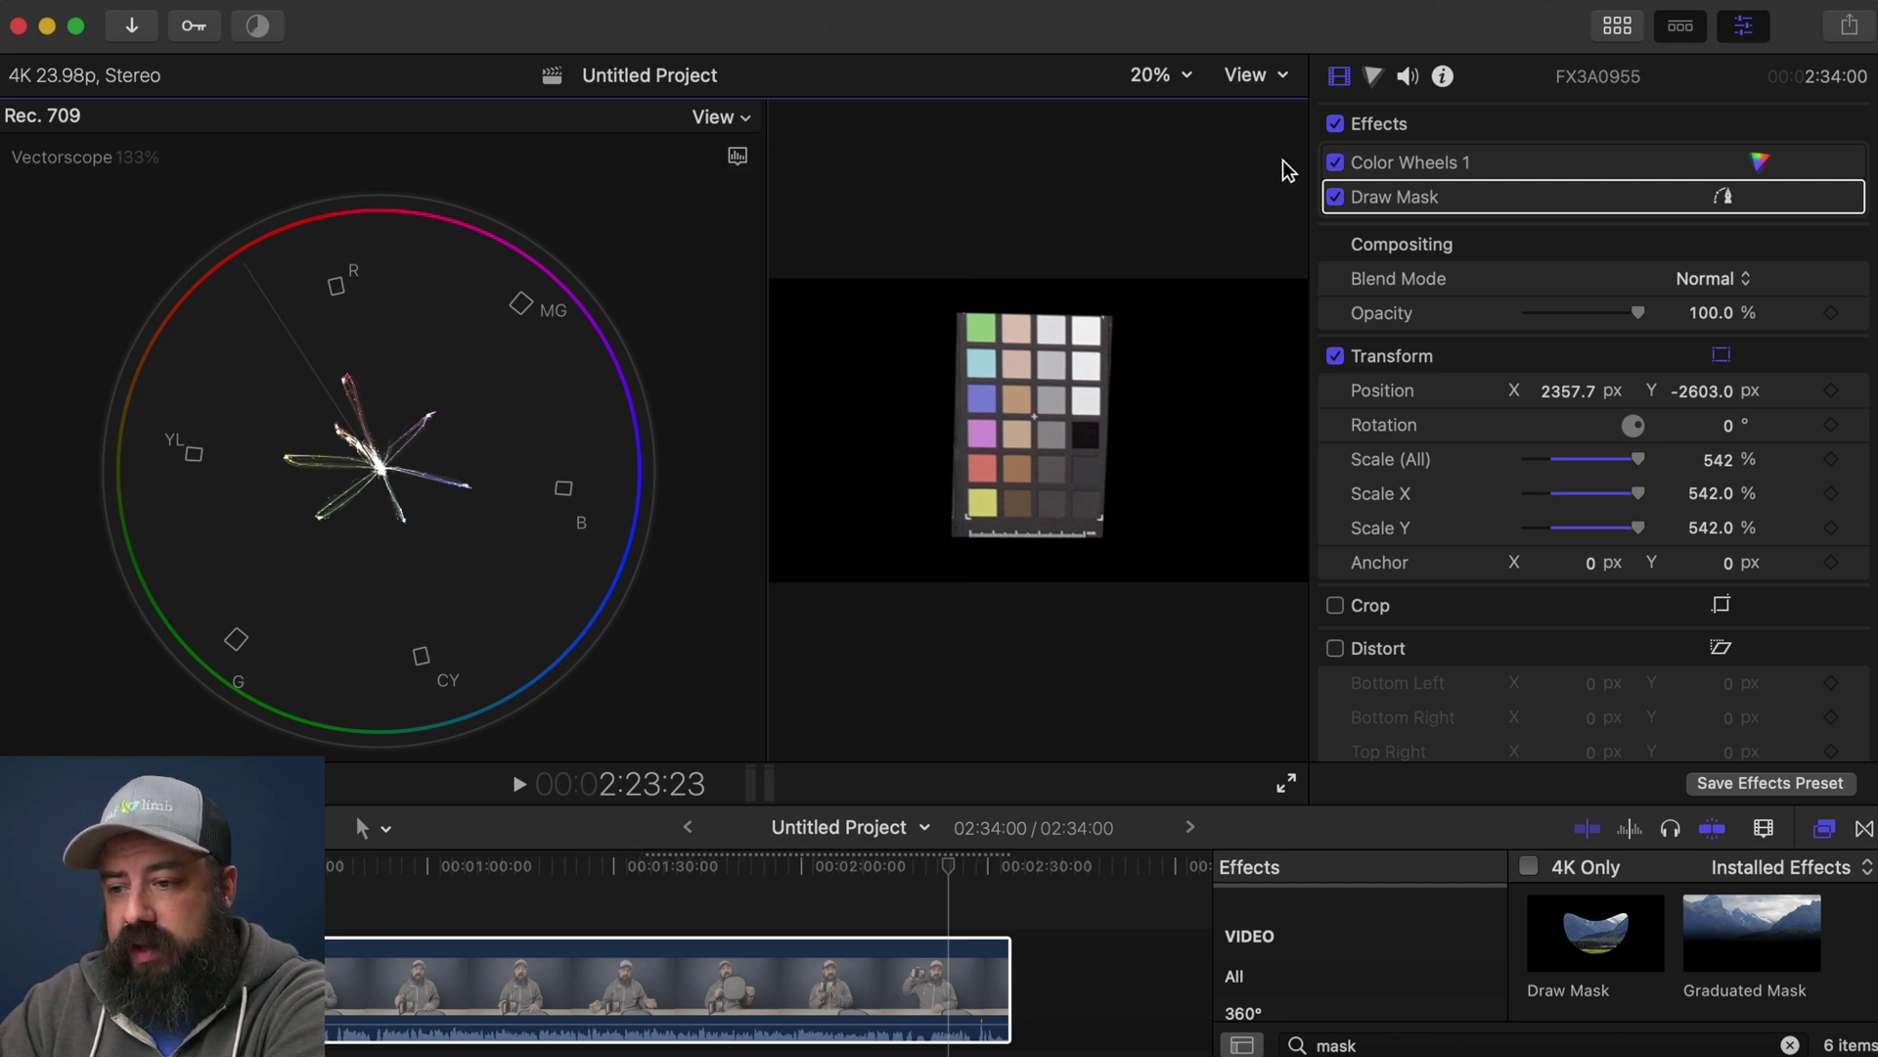
left_click(1373, 79)
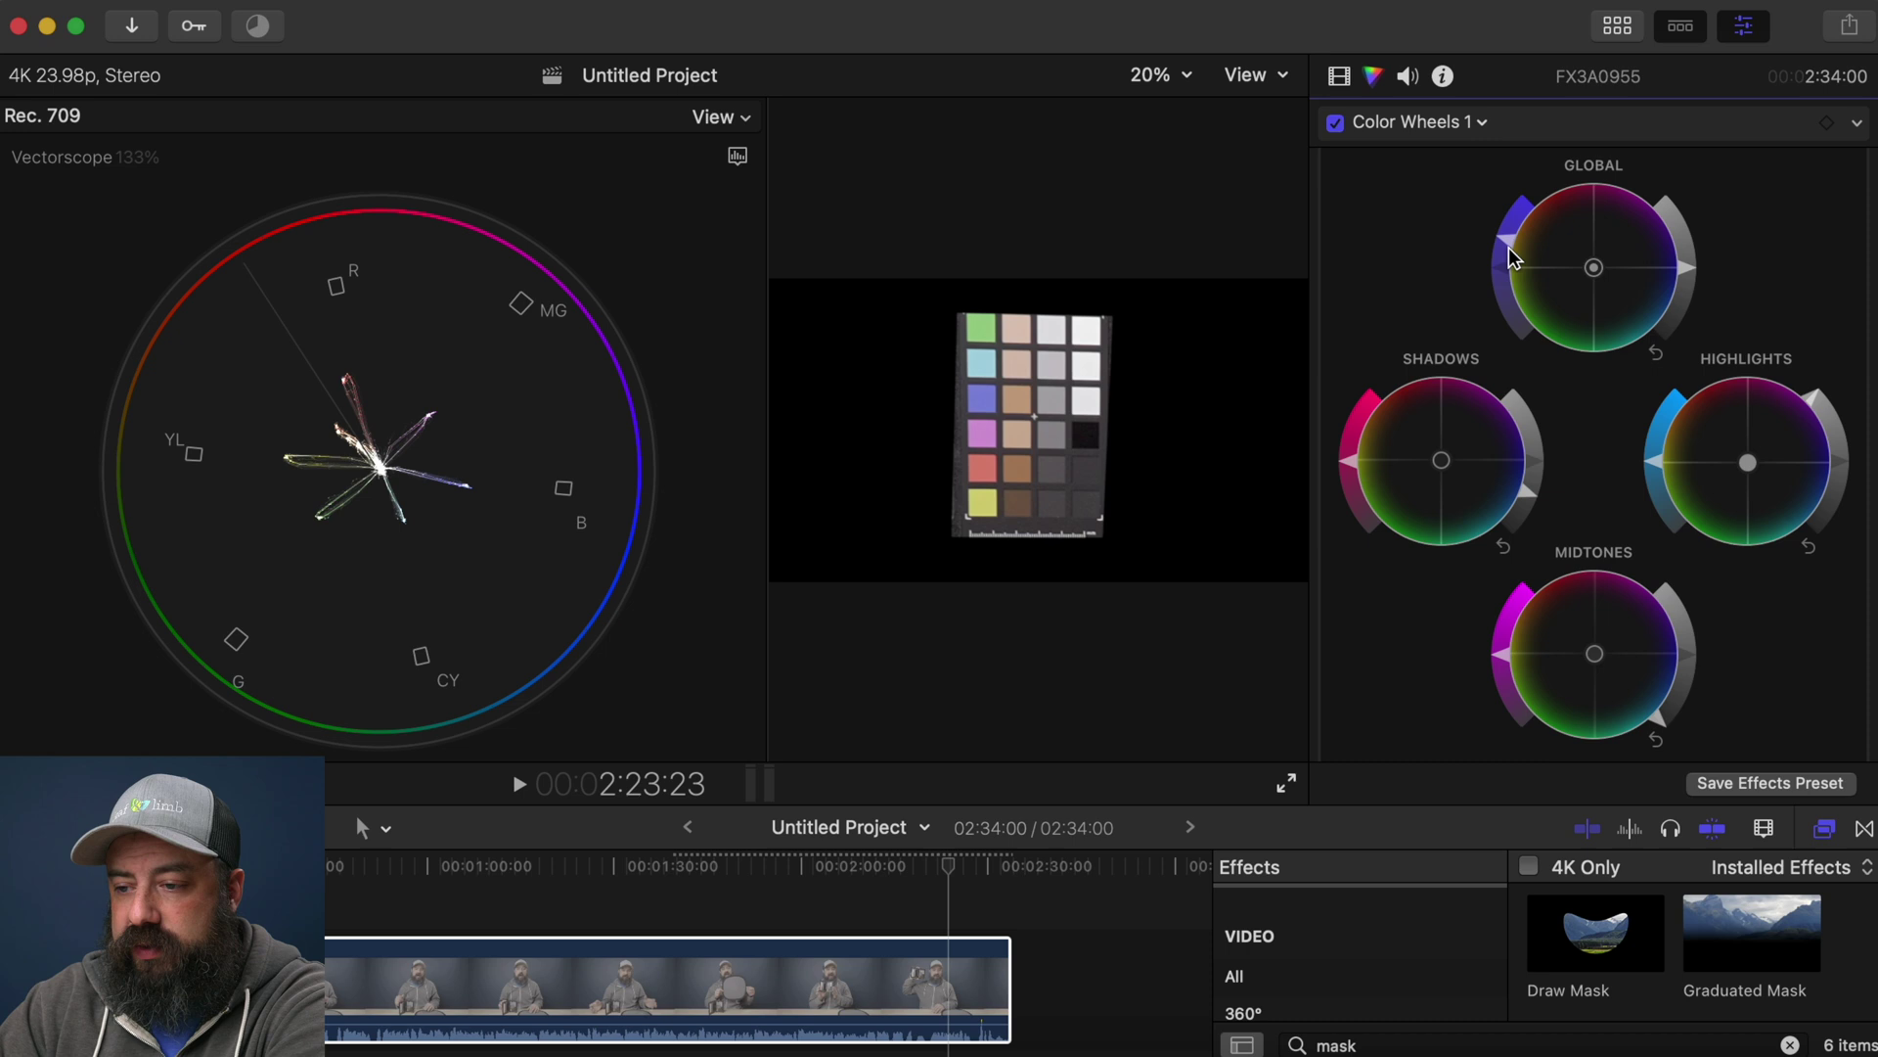
left_click_drag(1511, 249, 1551, 140)
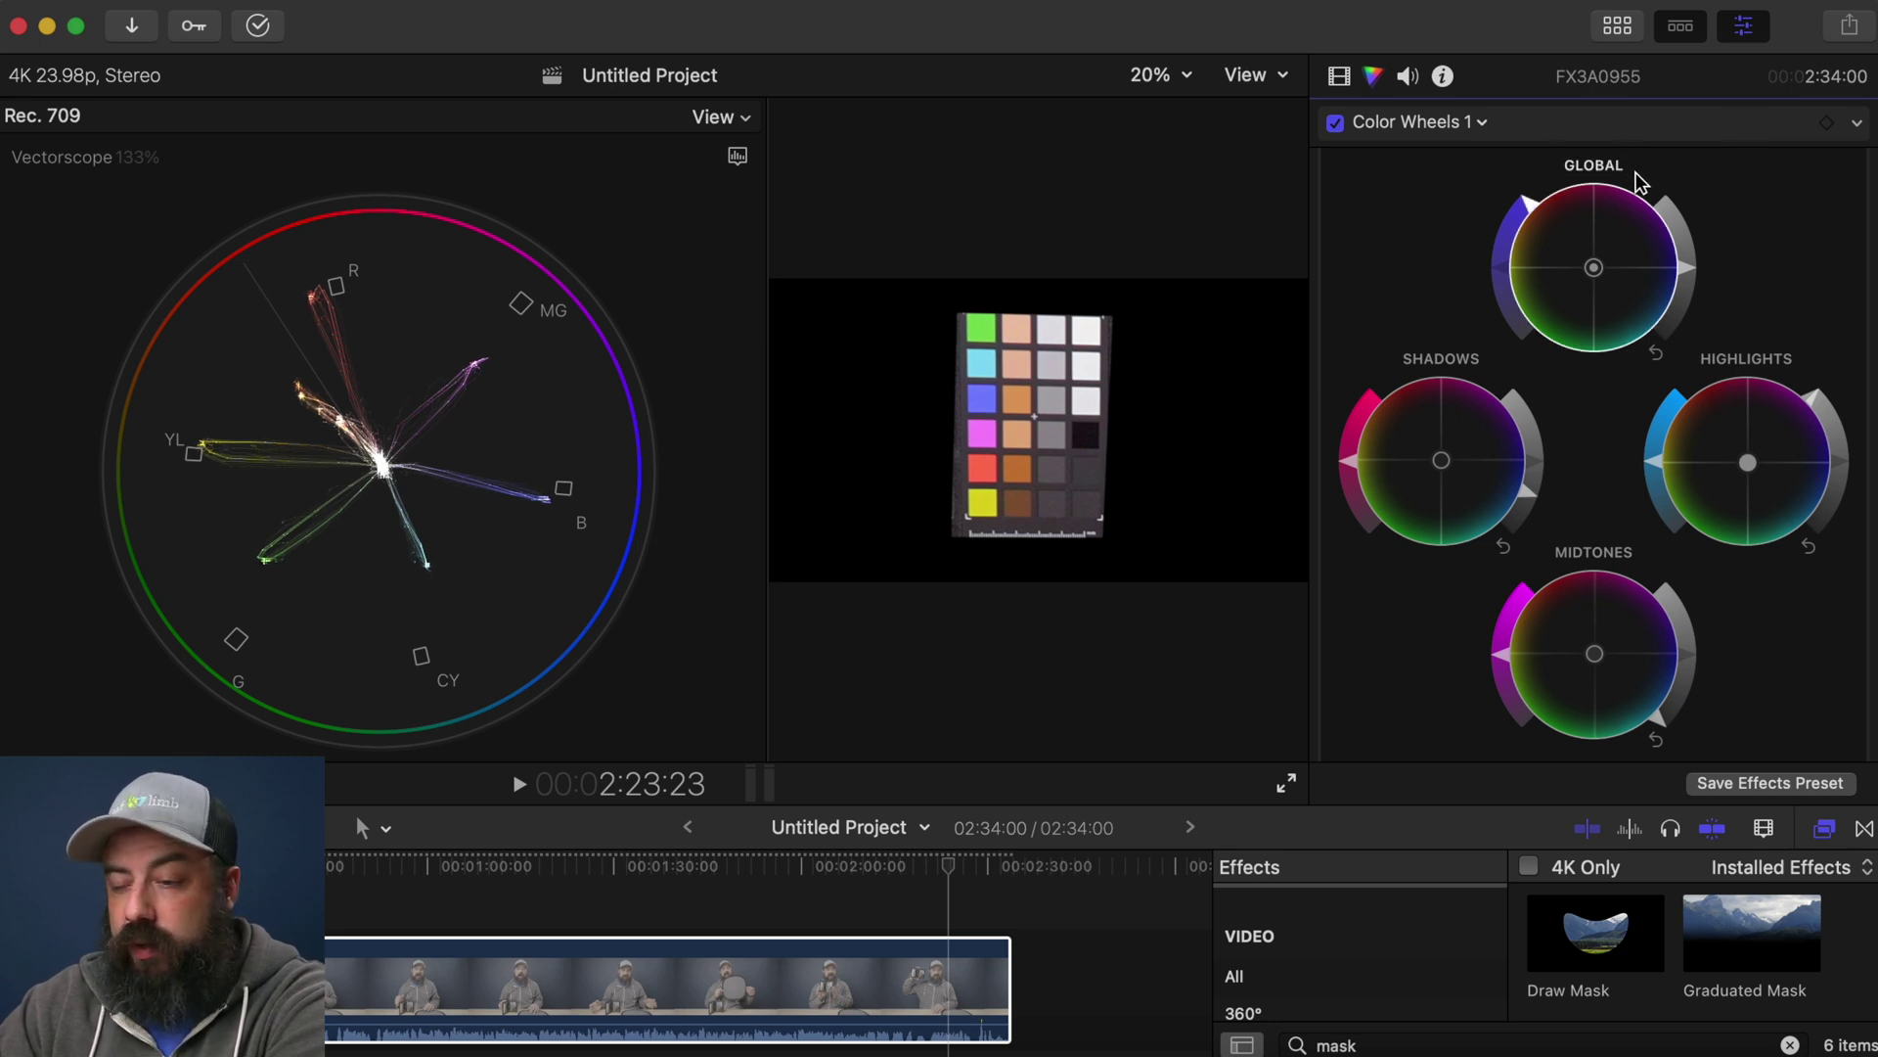
Add a Hue/Saturation Curves correction to the clip, check it in the effects list and display its curves
left_click(1428, 129)
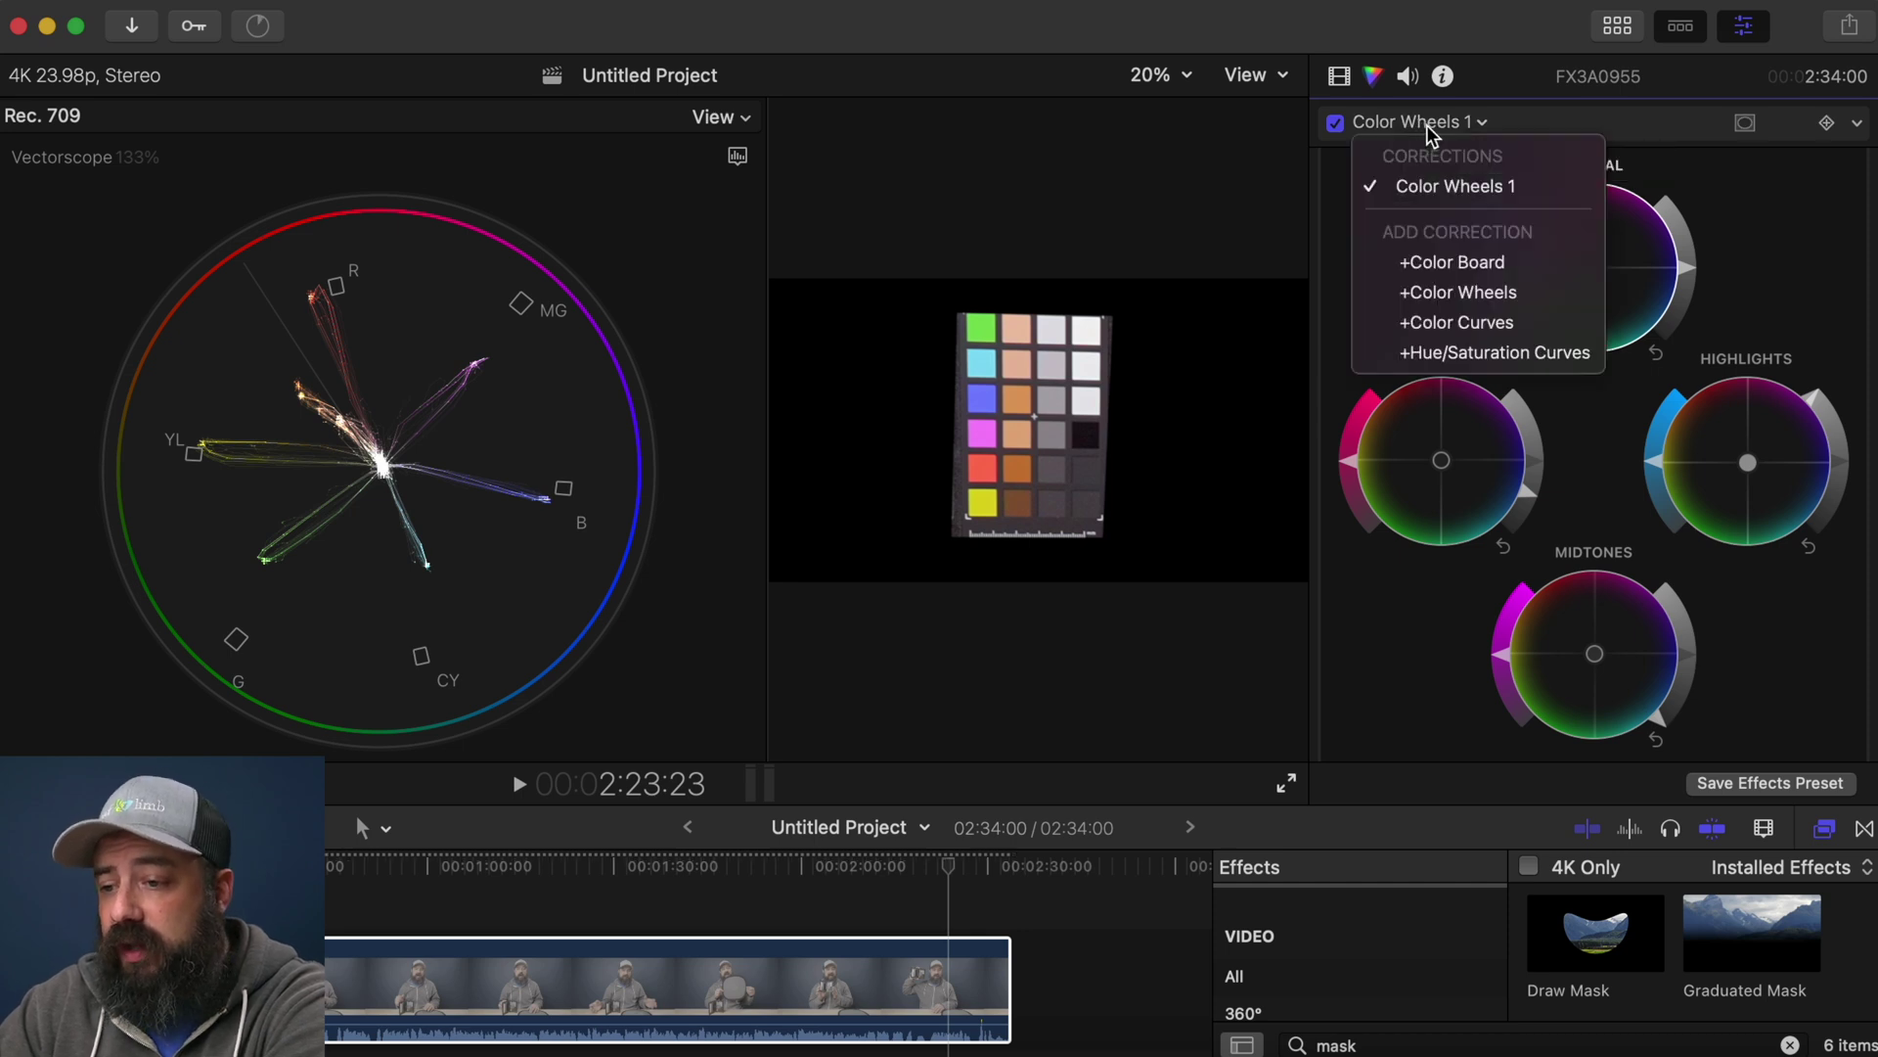
left_click(1484, 354)
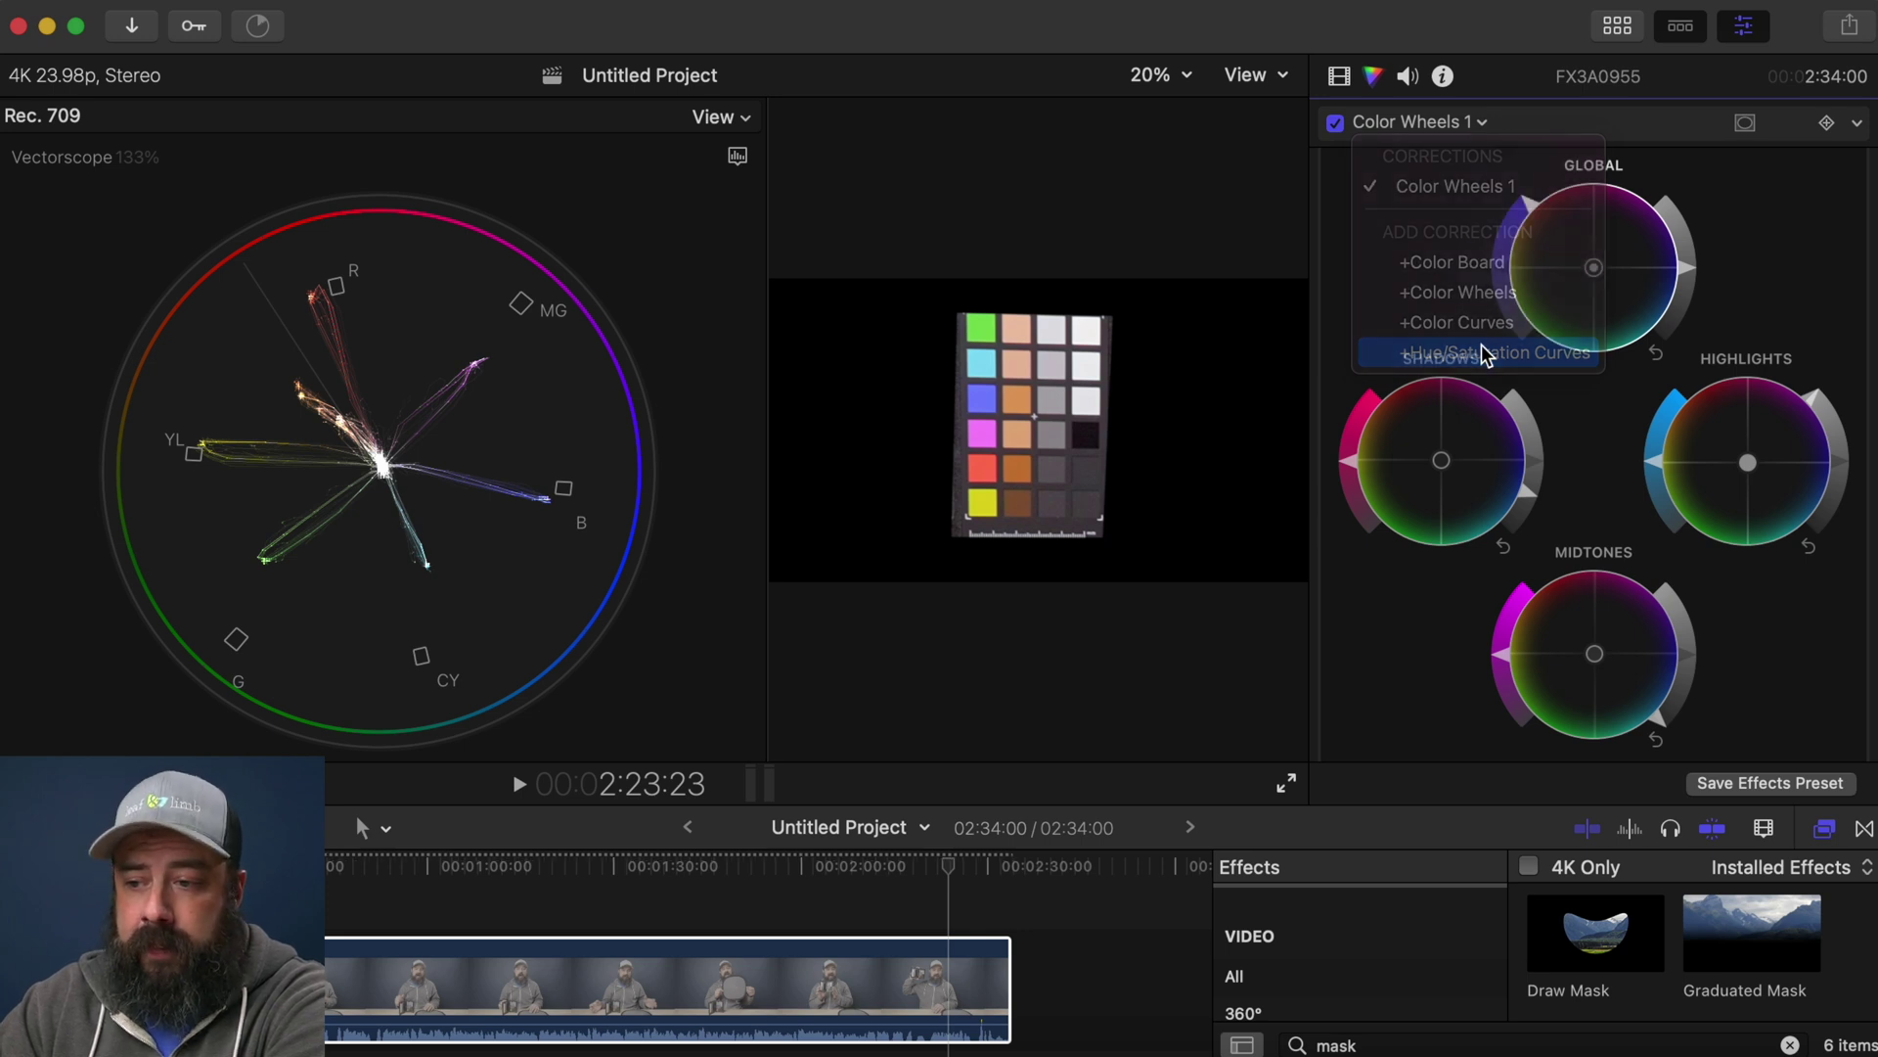
left_click(1340, 79)
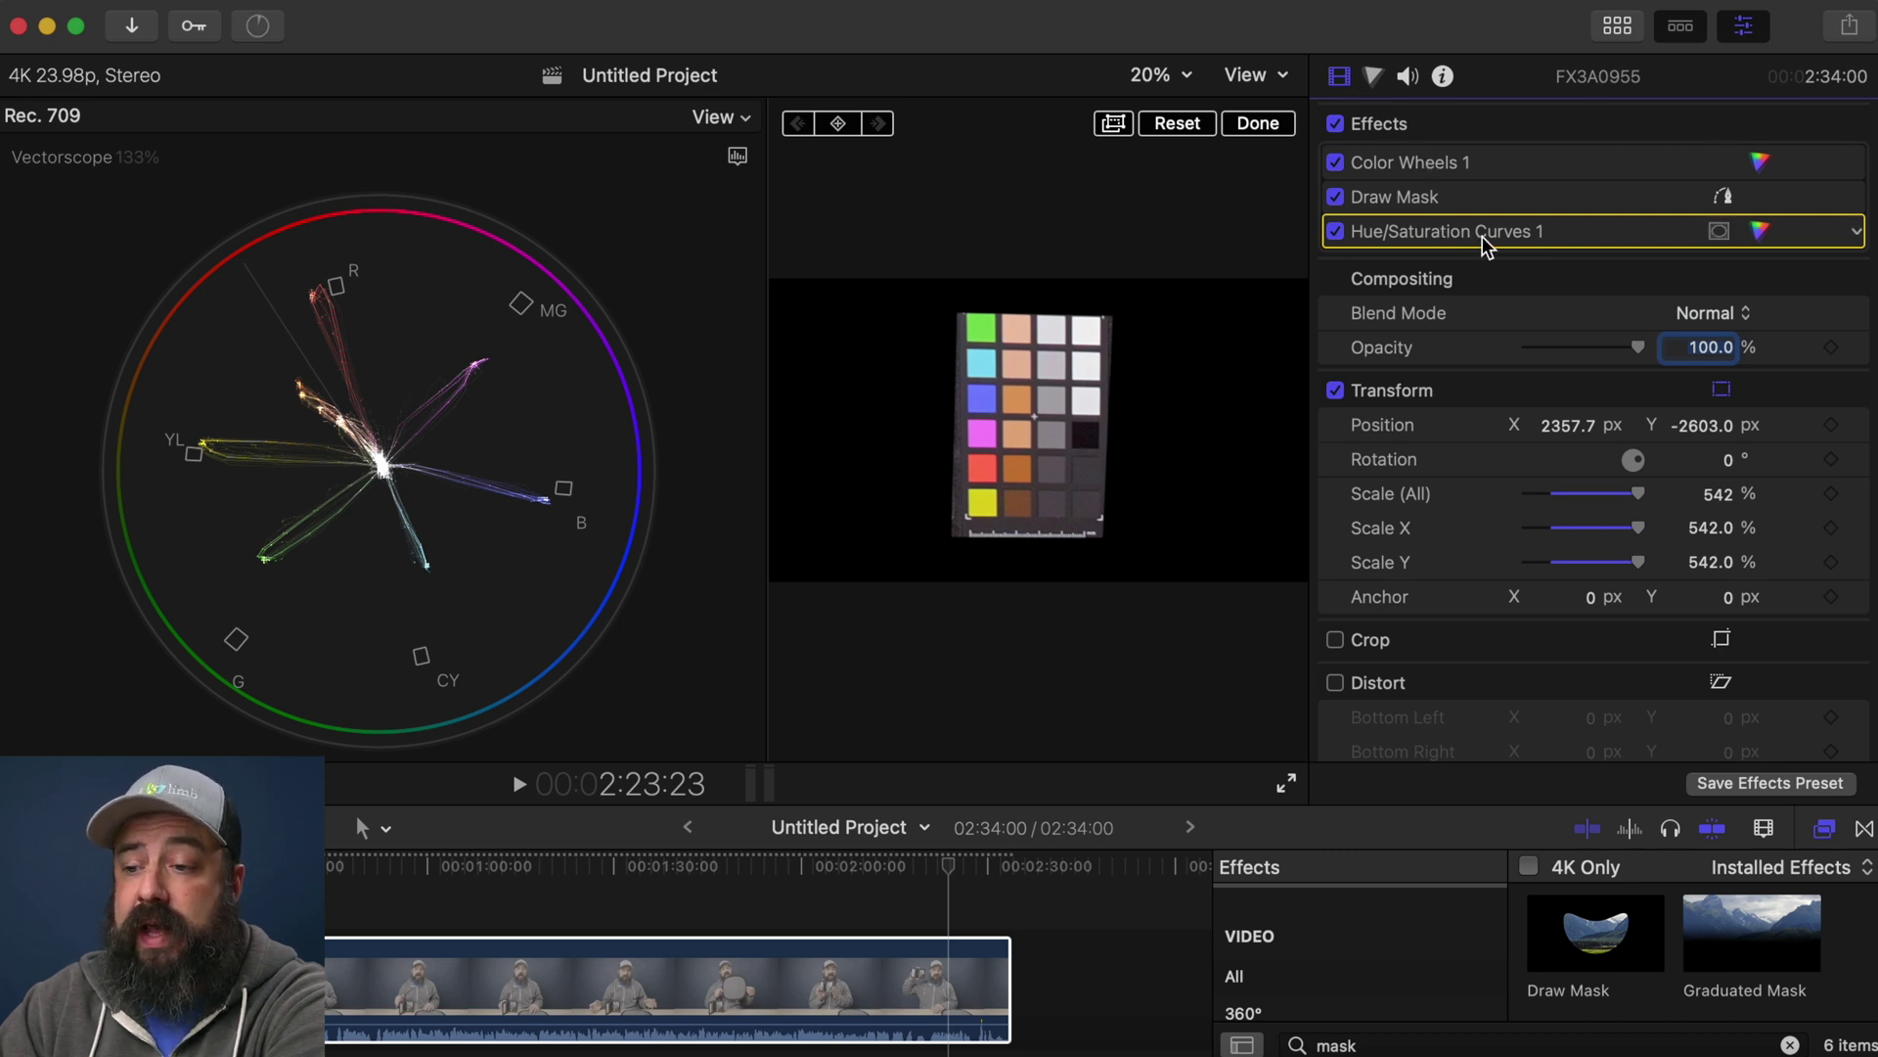
left_click(1375, 78)
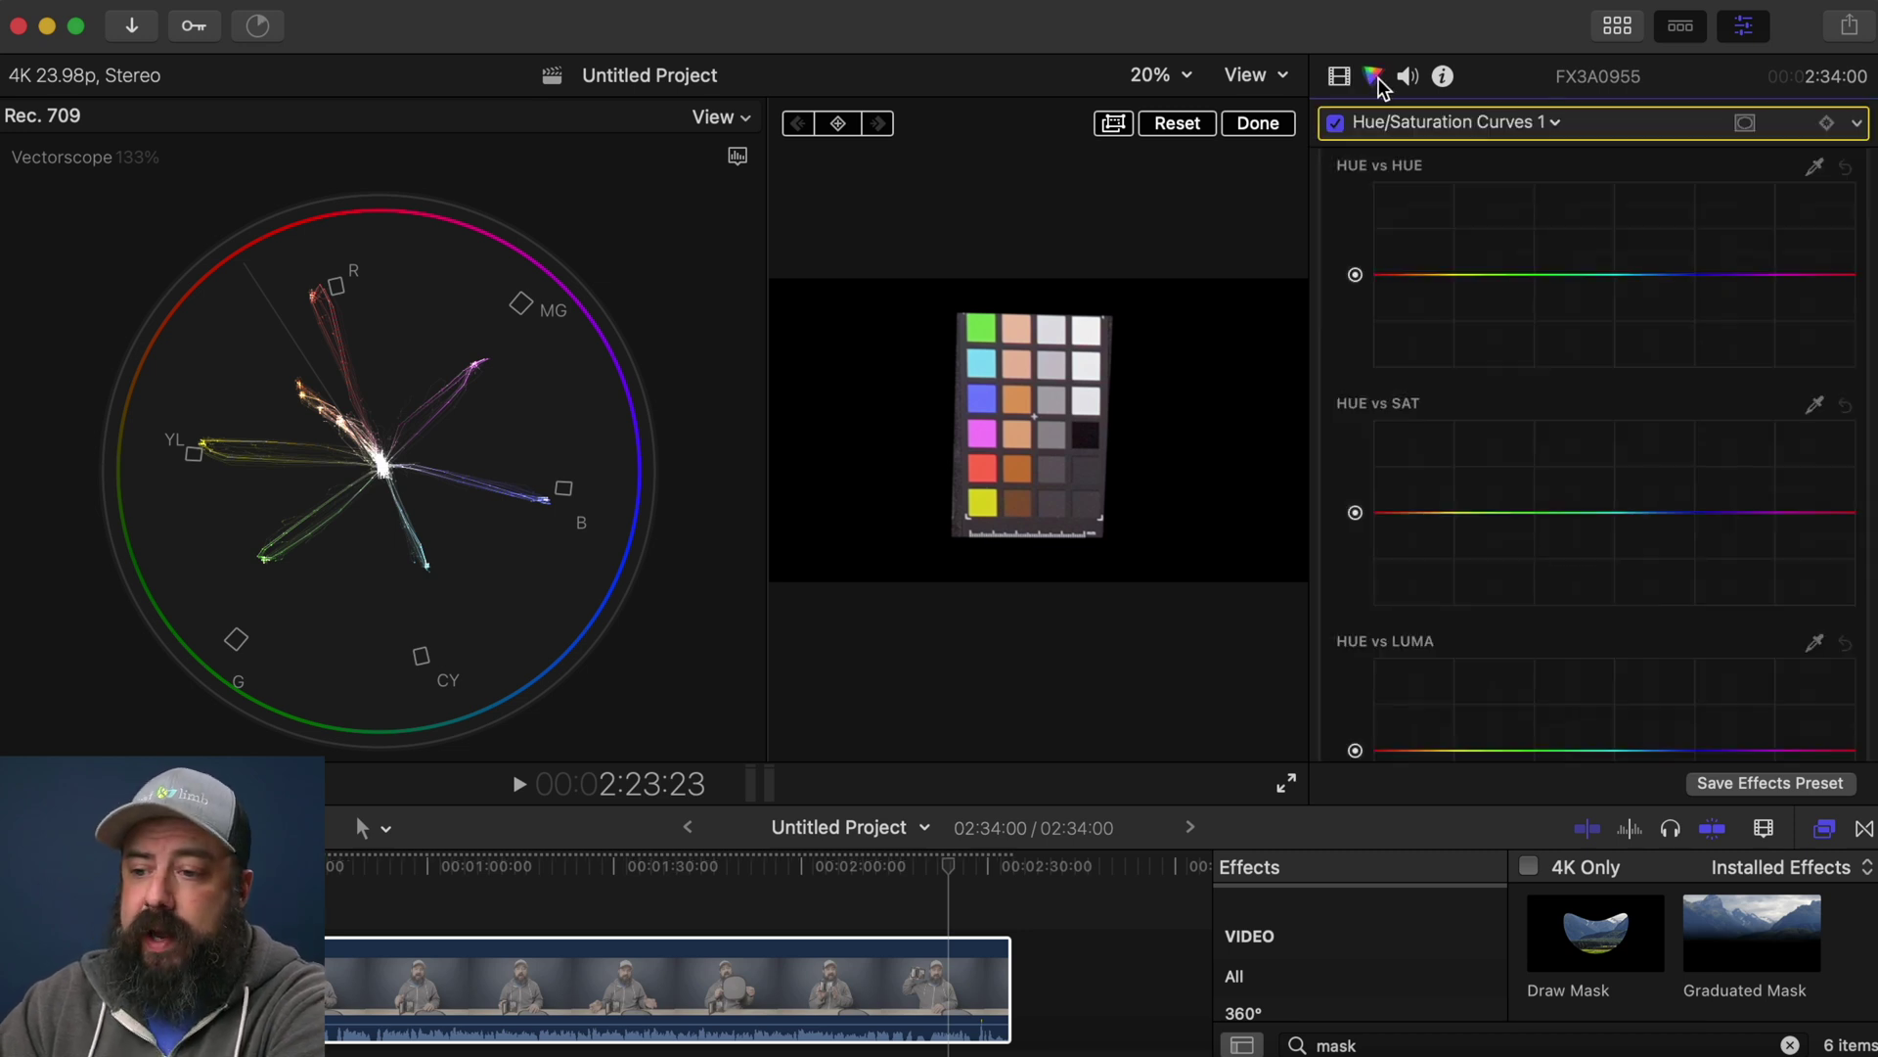
Switch the displayed correction to Color Wheels 1 and back to Hue/Saturation Curves 1
left_click(1419, 121)
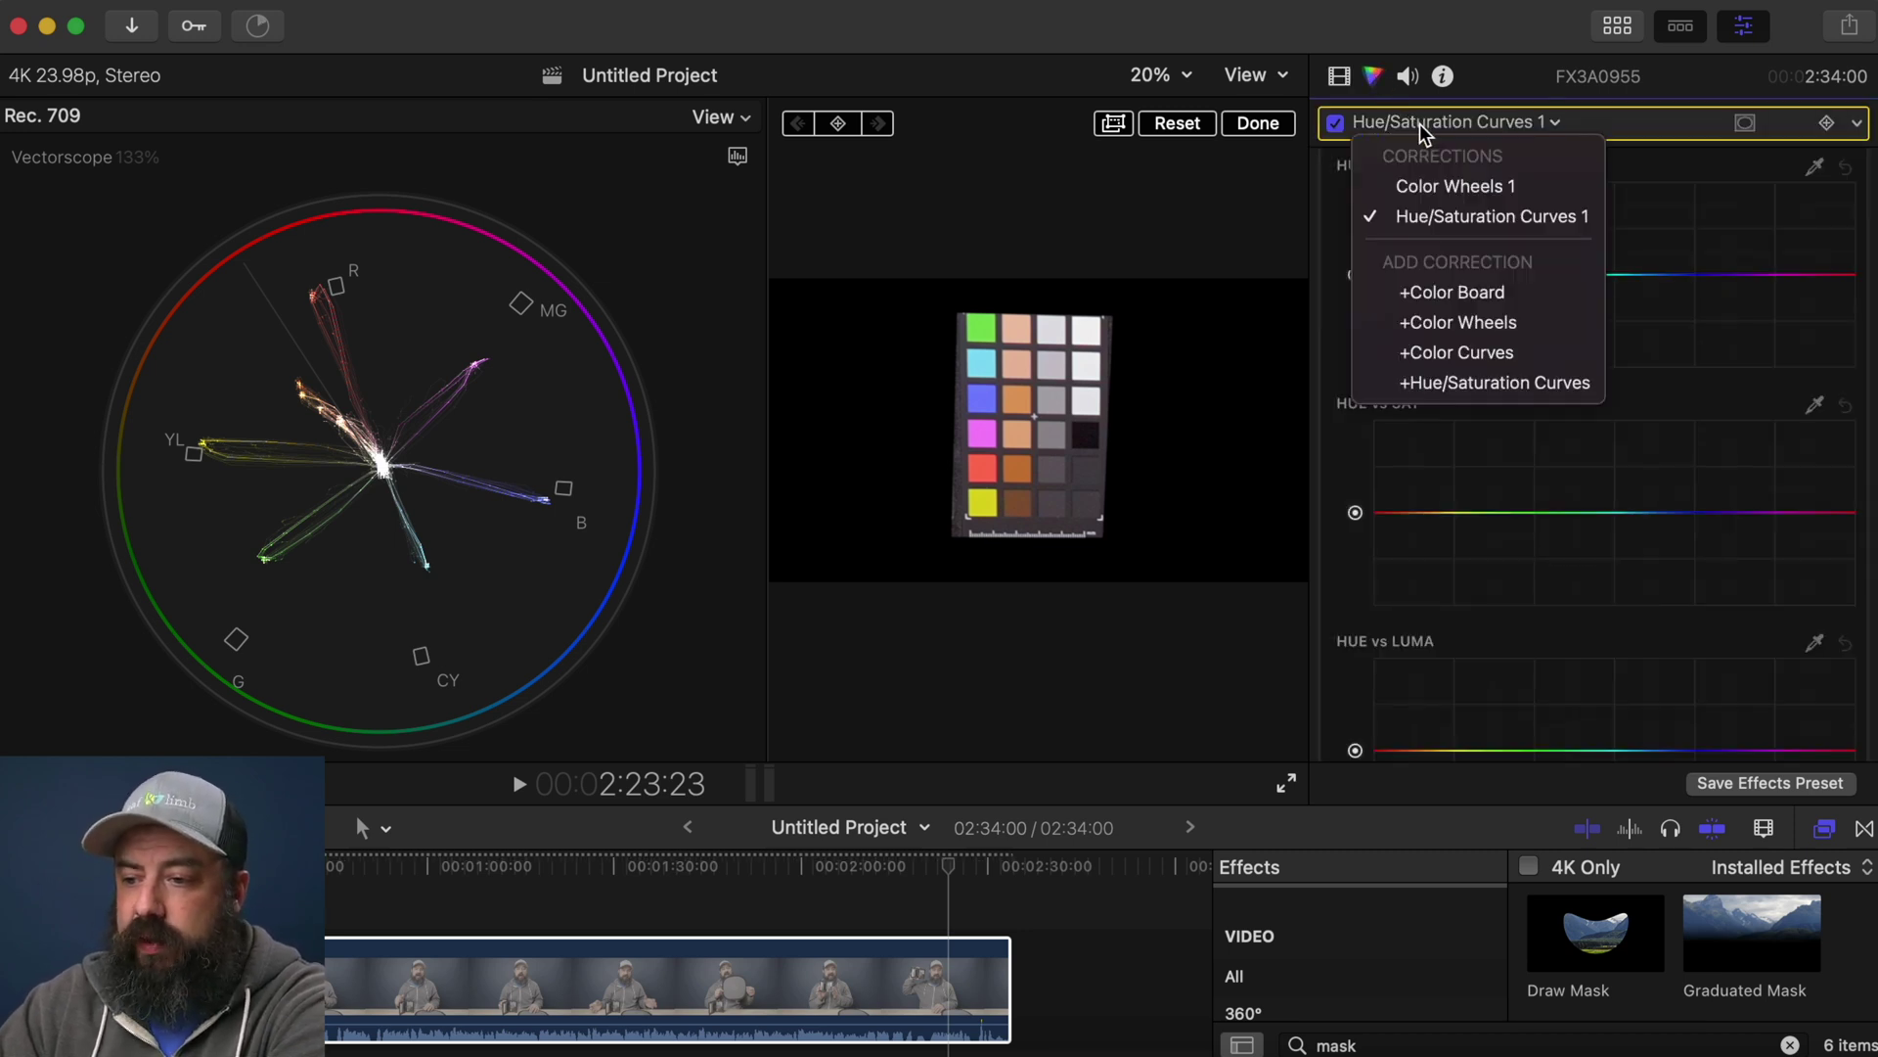
left_click(1447, 186)
left_click(1433, 123)
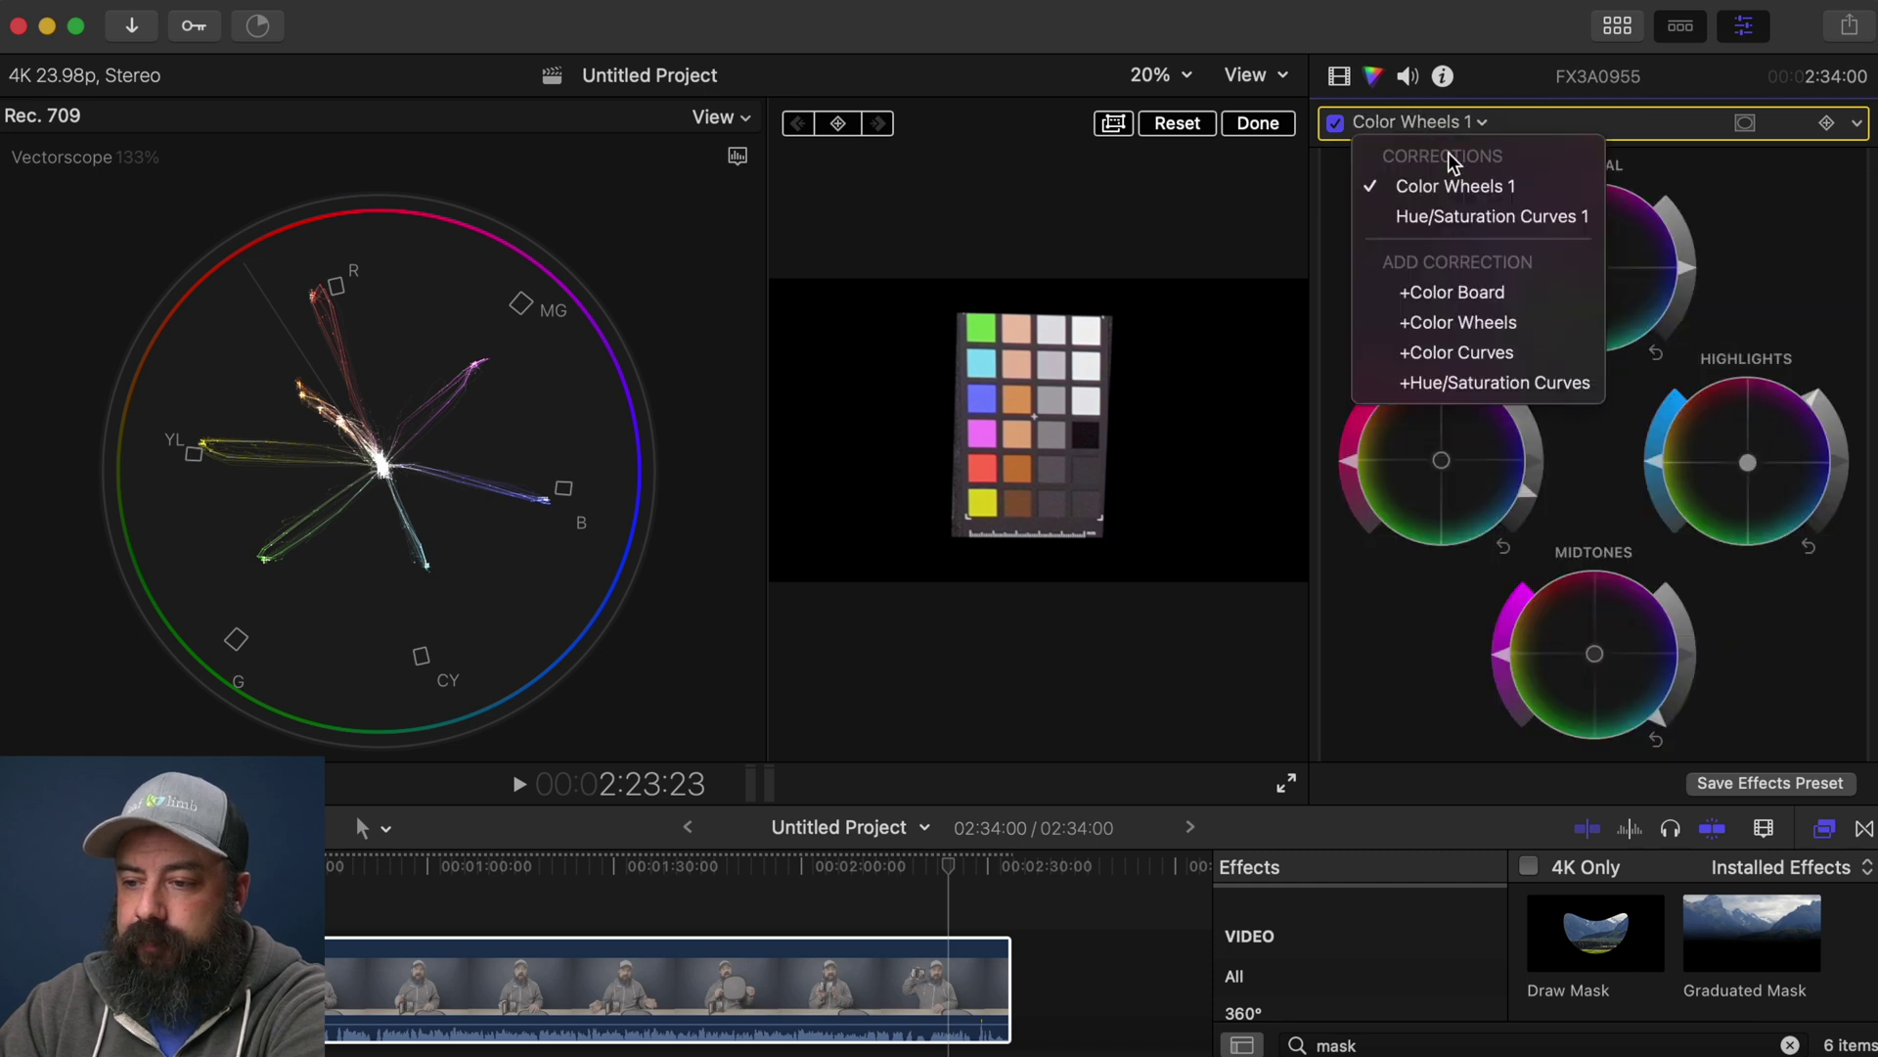
left_click(1460, 217)
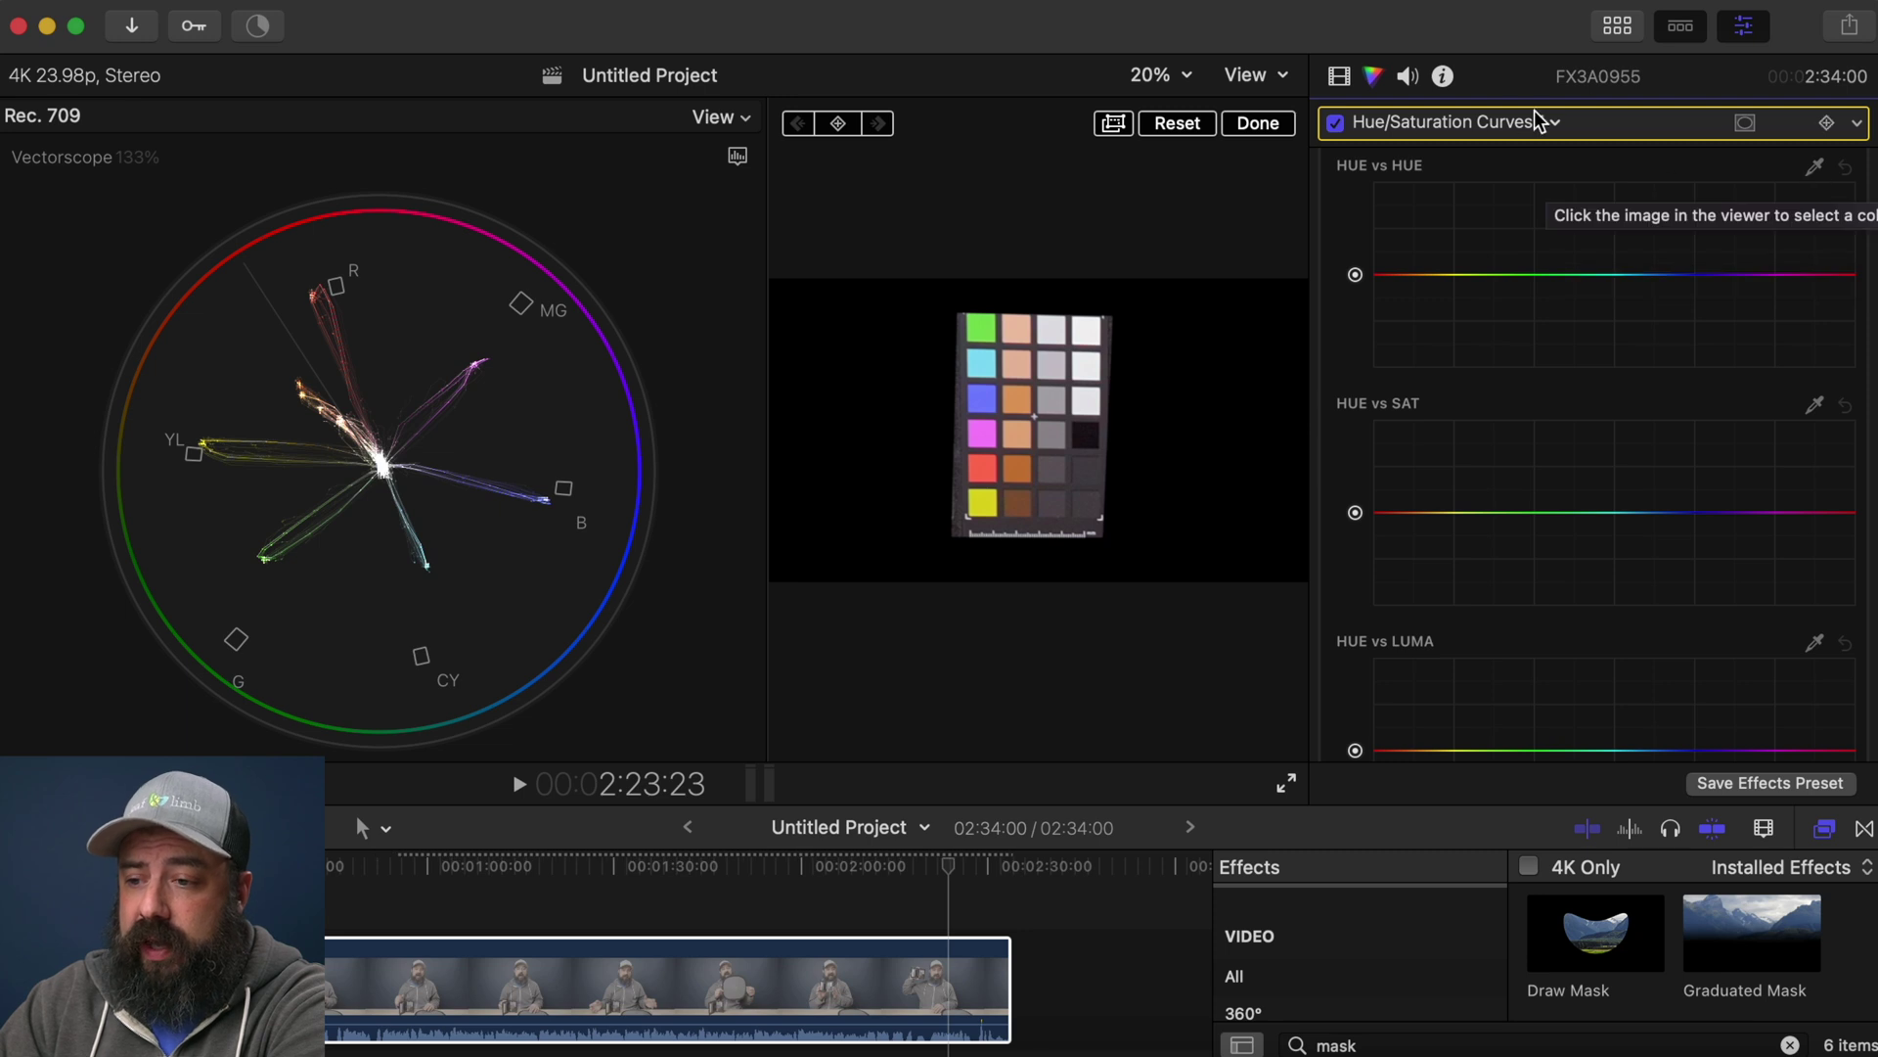
Hide the Transform controls in the viewer and return to the Hue/Saturation Curves
left_click(1343, 78)
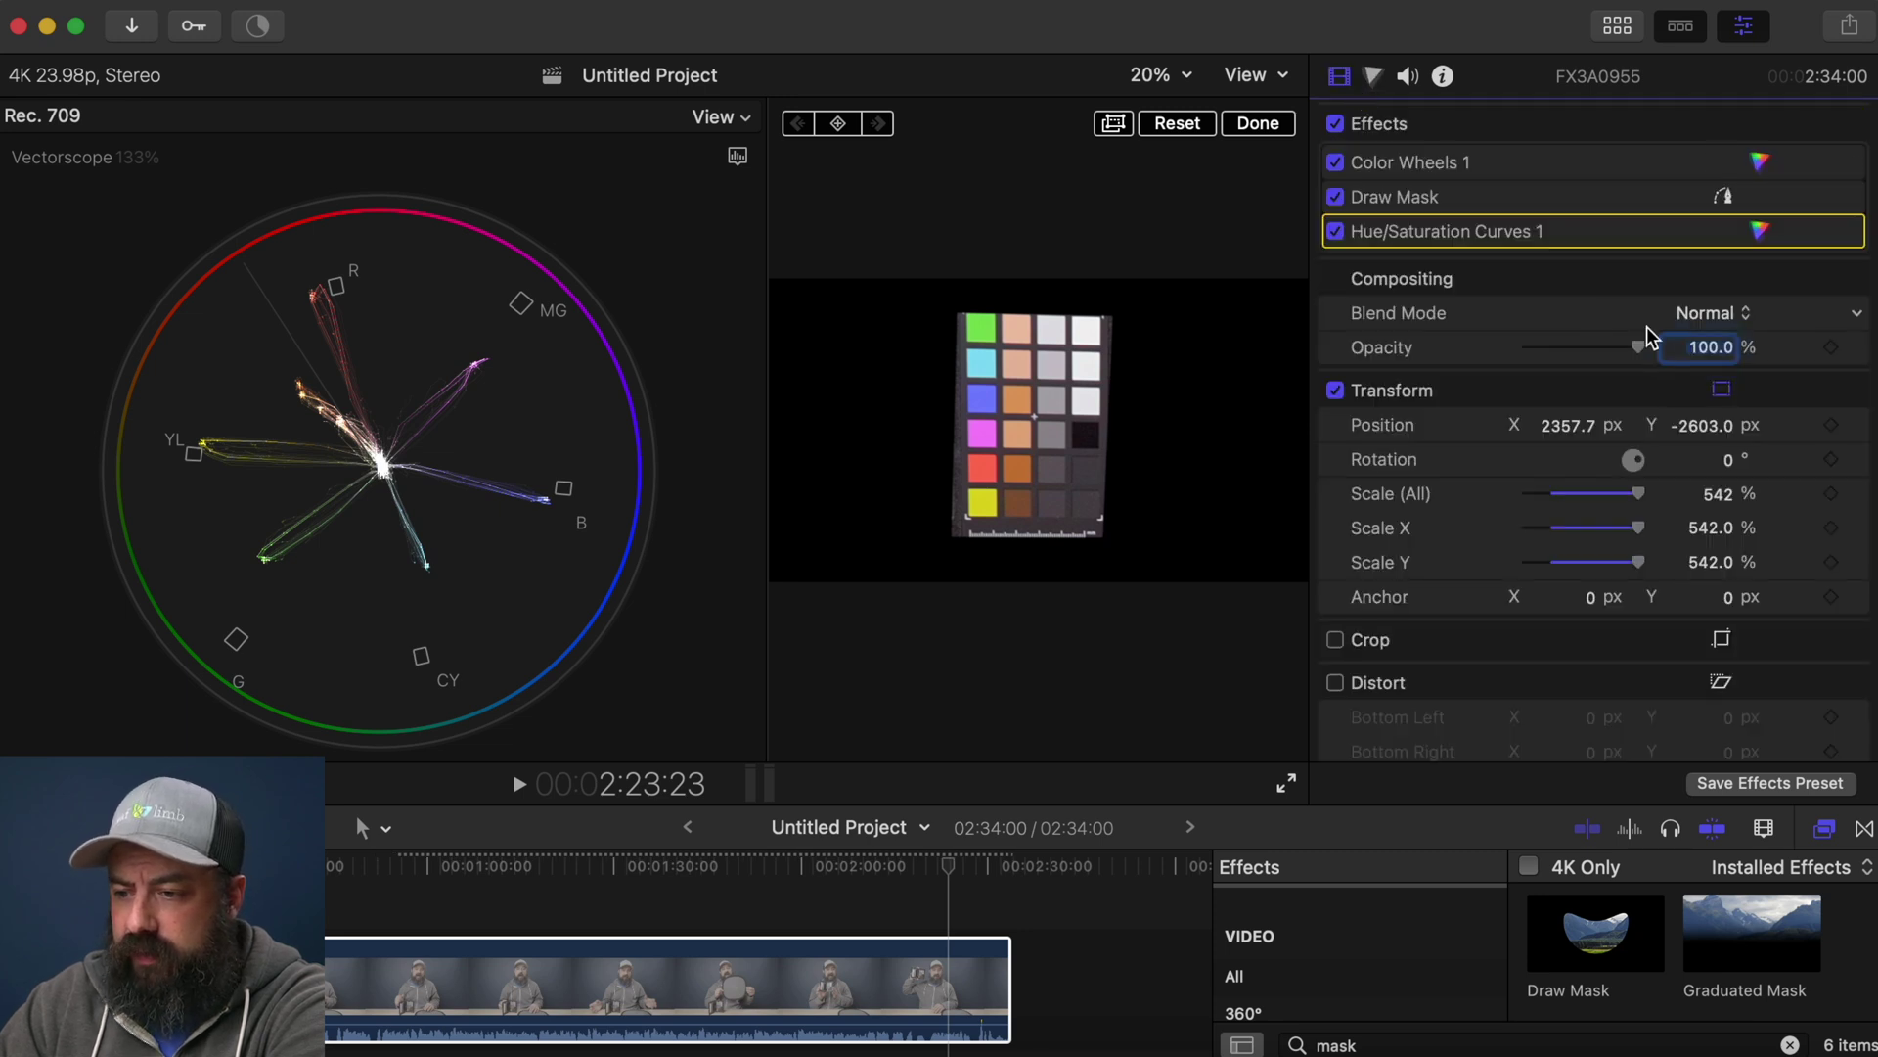
left_click(1723, 391)
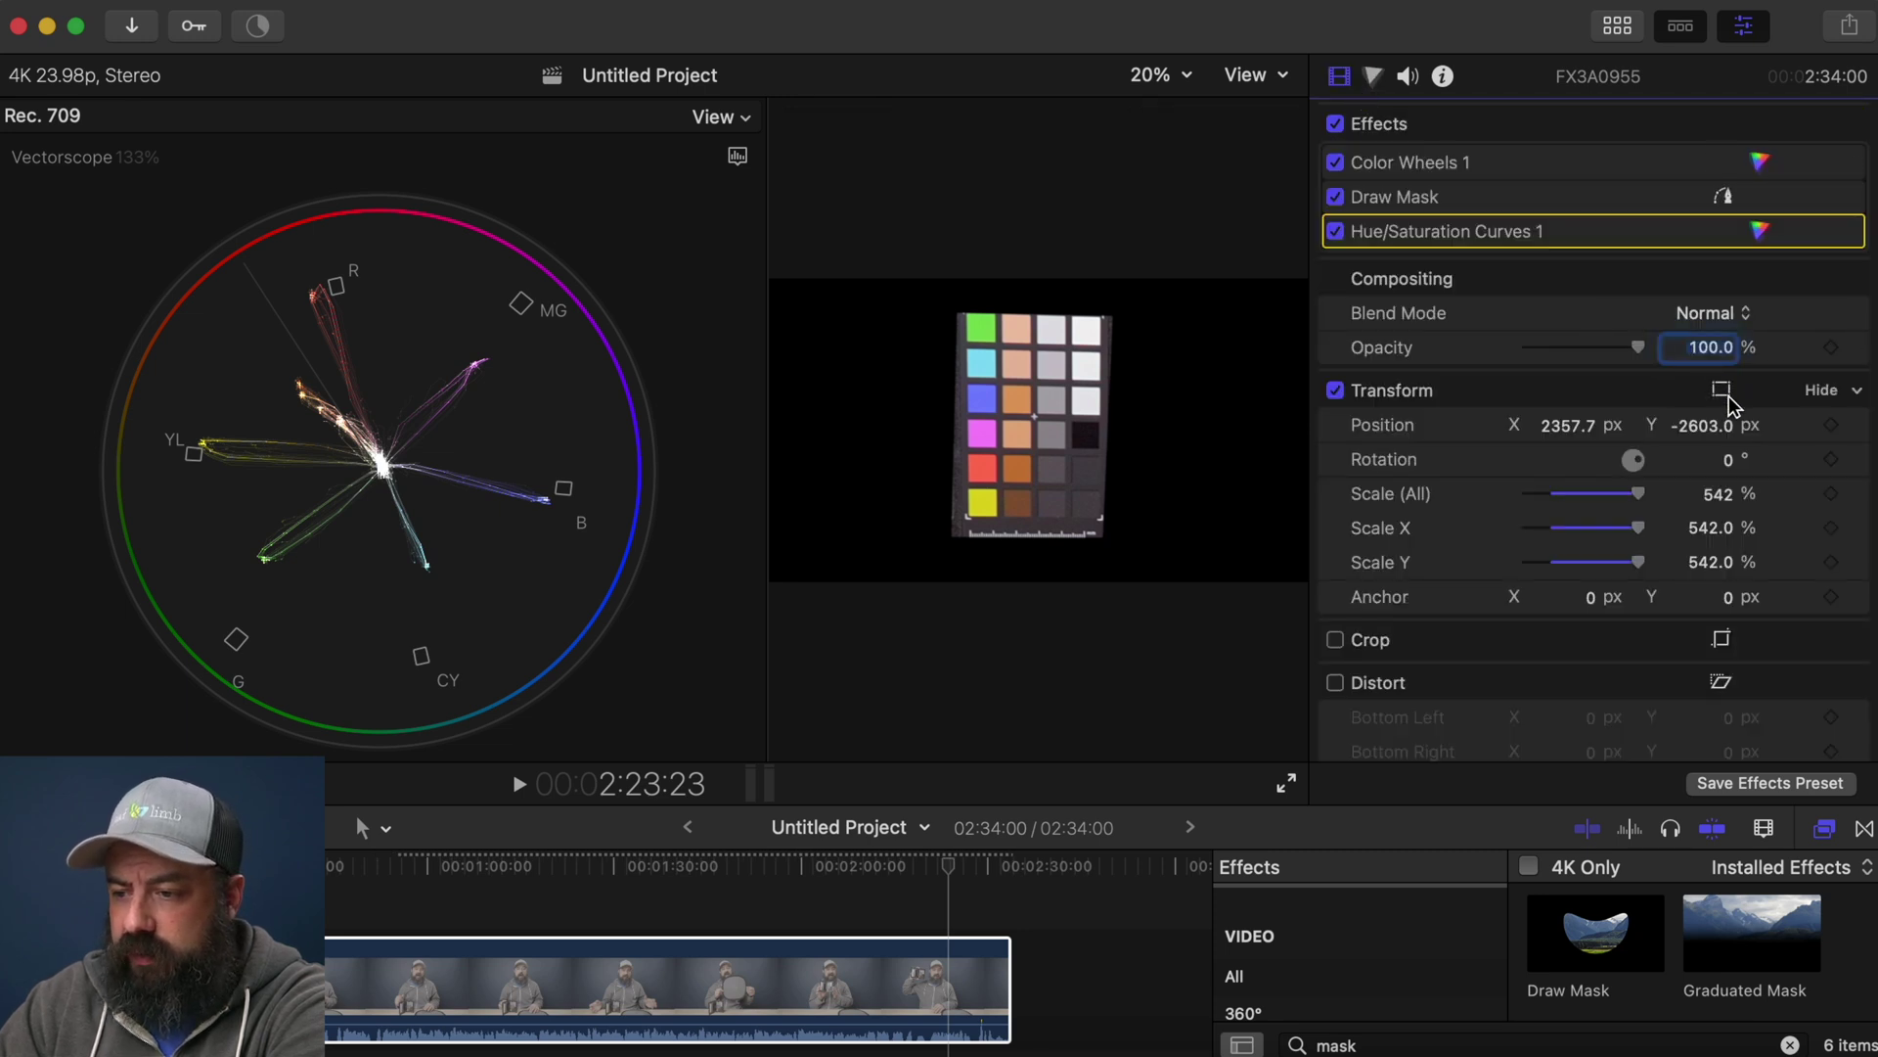
left_click(1375, 76)
Sample the column of saturated patches, from green down to yellow, to add control points to the Hue vs Hue curve
left_click(1814, 169)
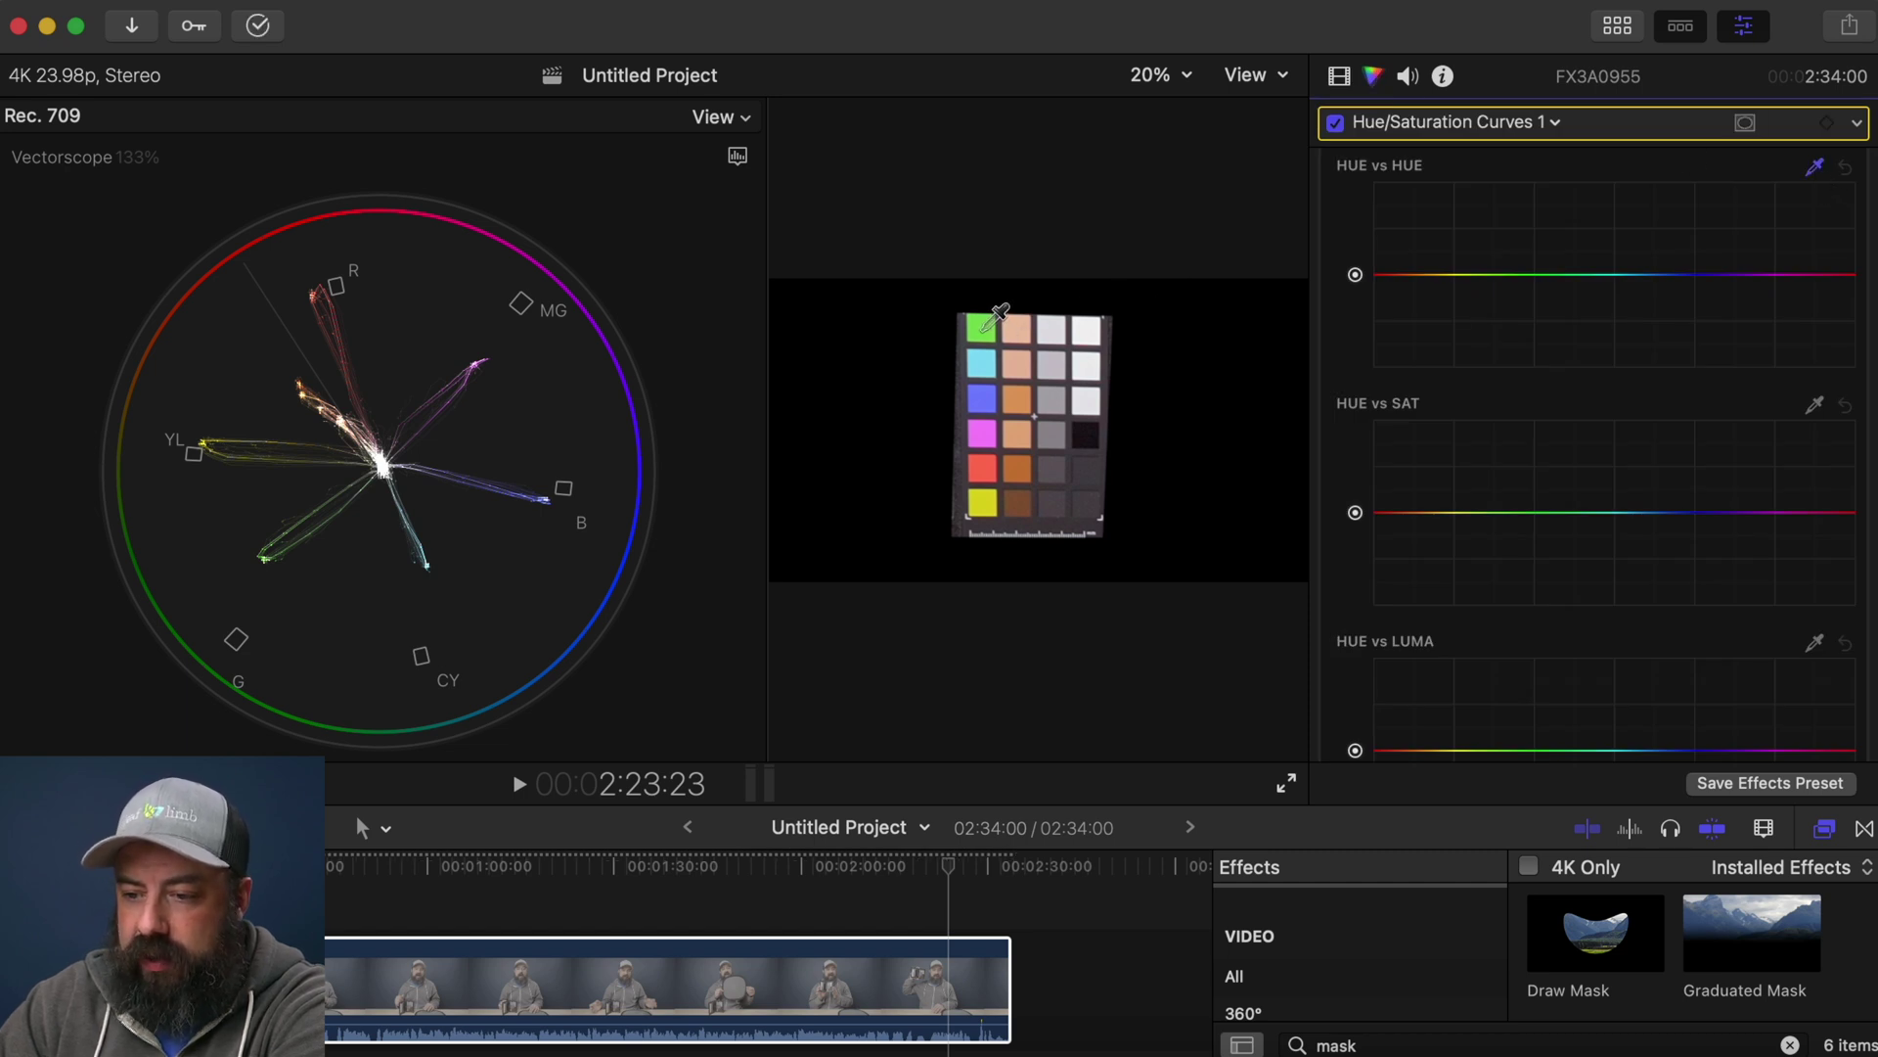
left_click_drag(983, 334, 990, 506)
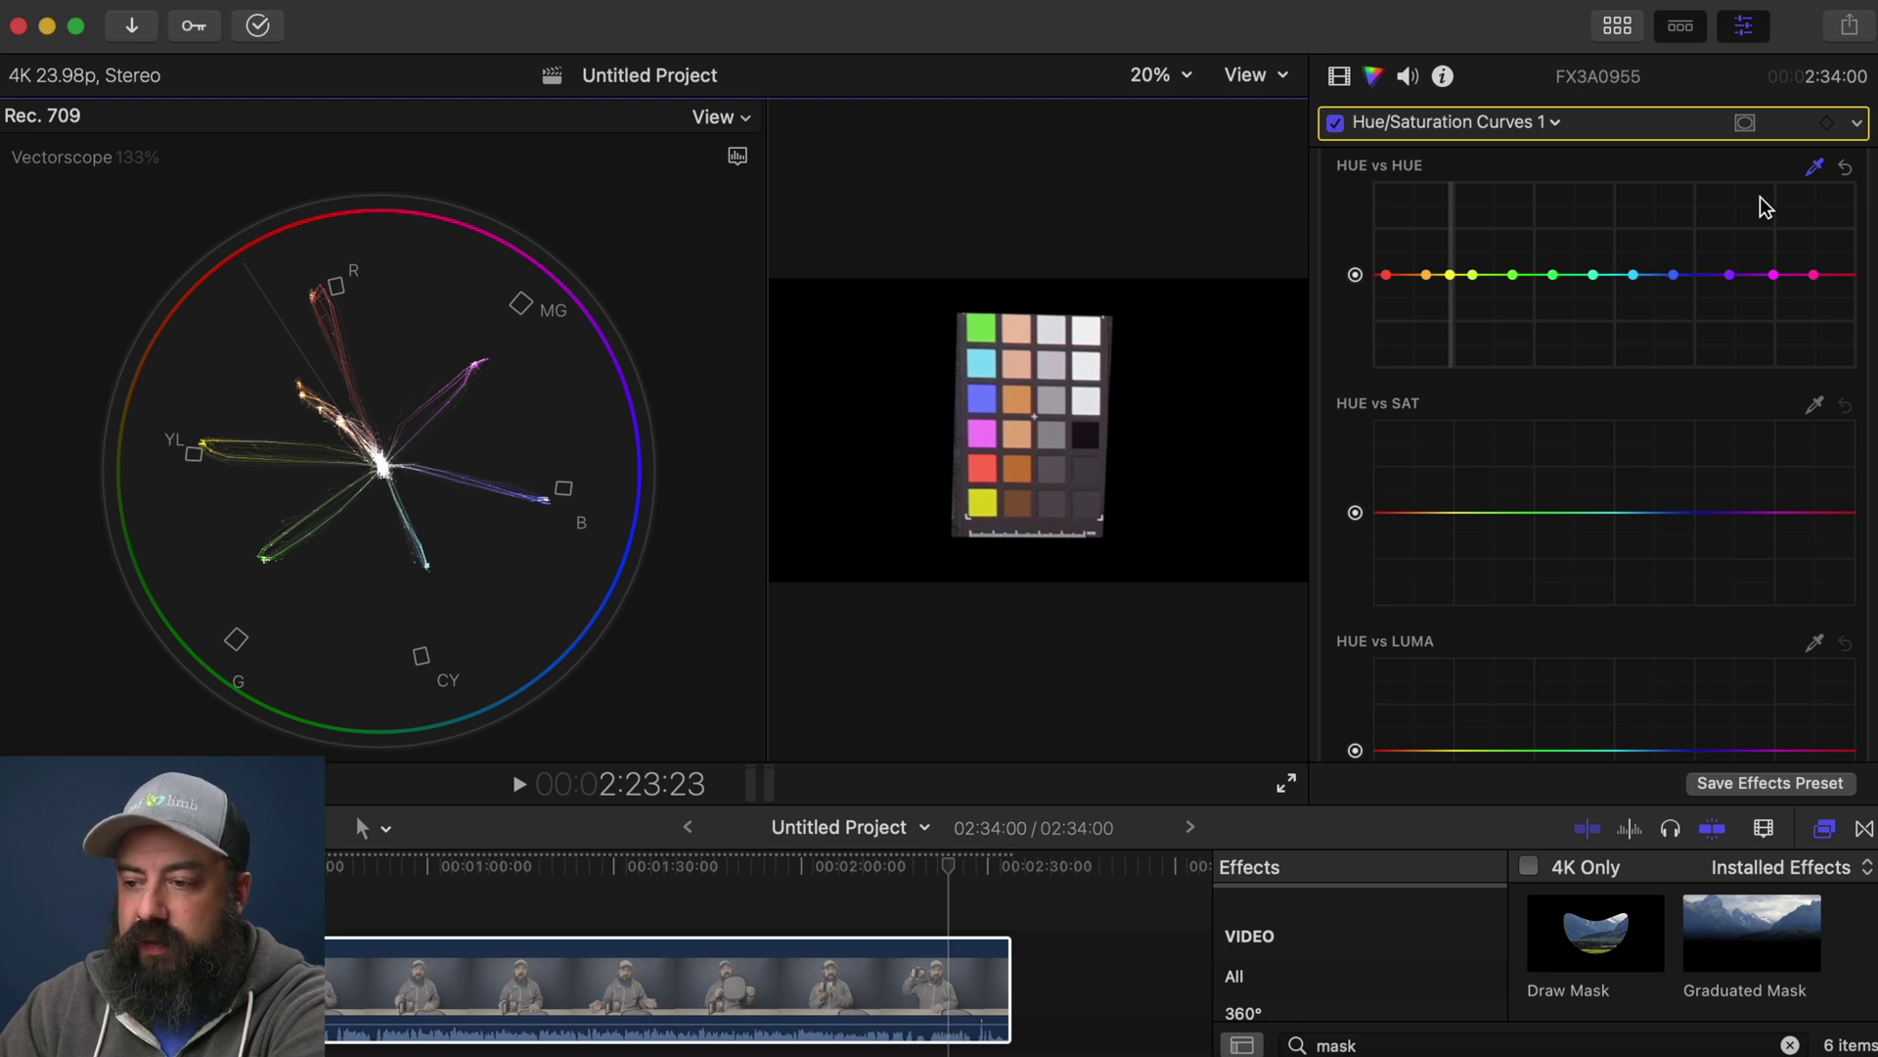
left_click(1816, 167)
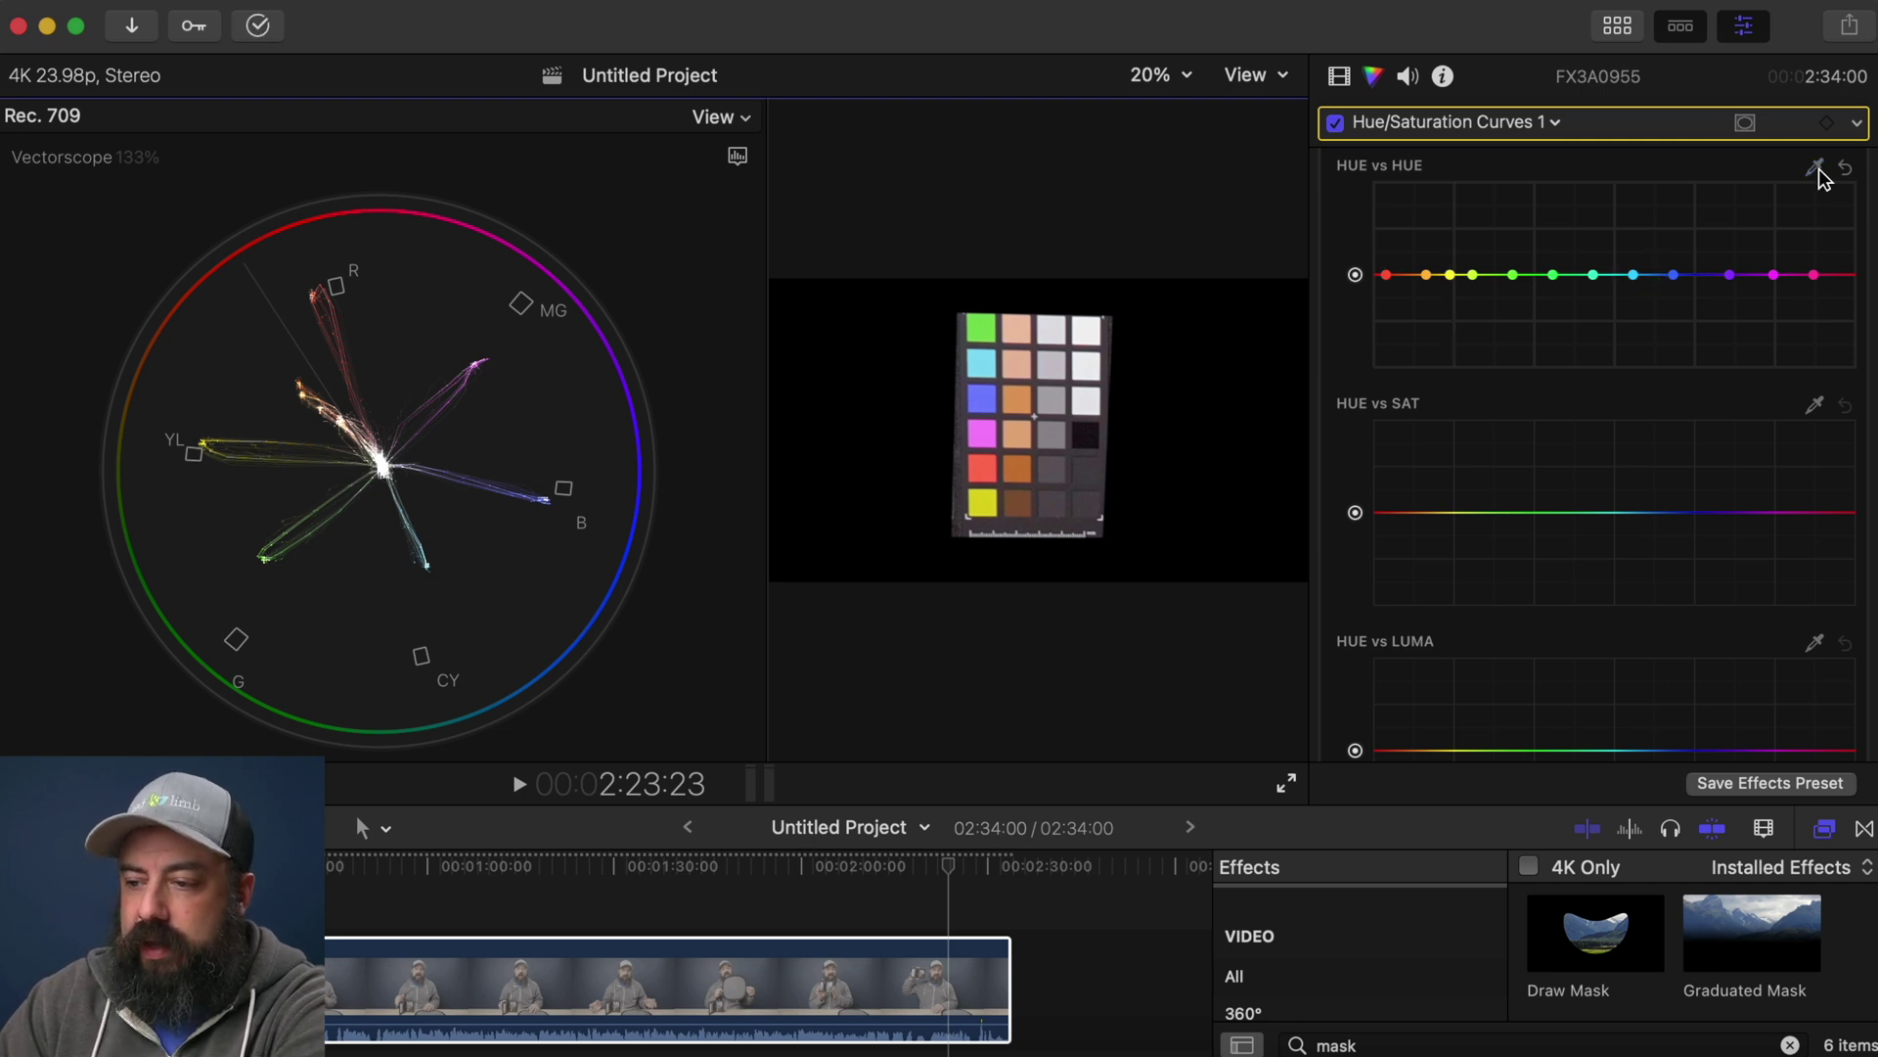
Sample the same column of saturated patches to add control points to the Hue vs Sat curve
left_click(1817, 405)
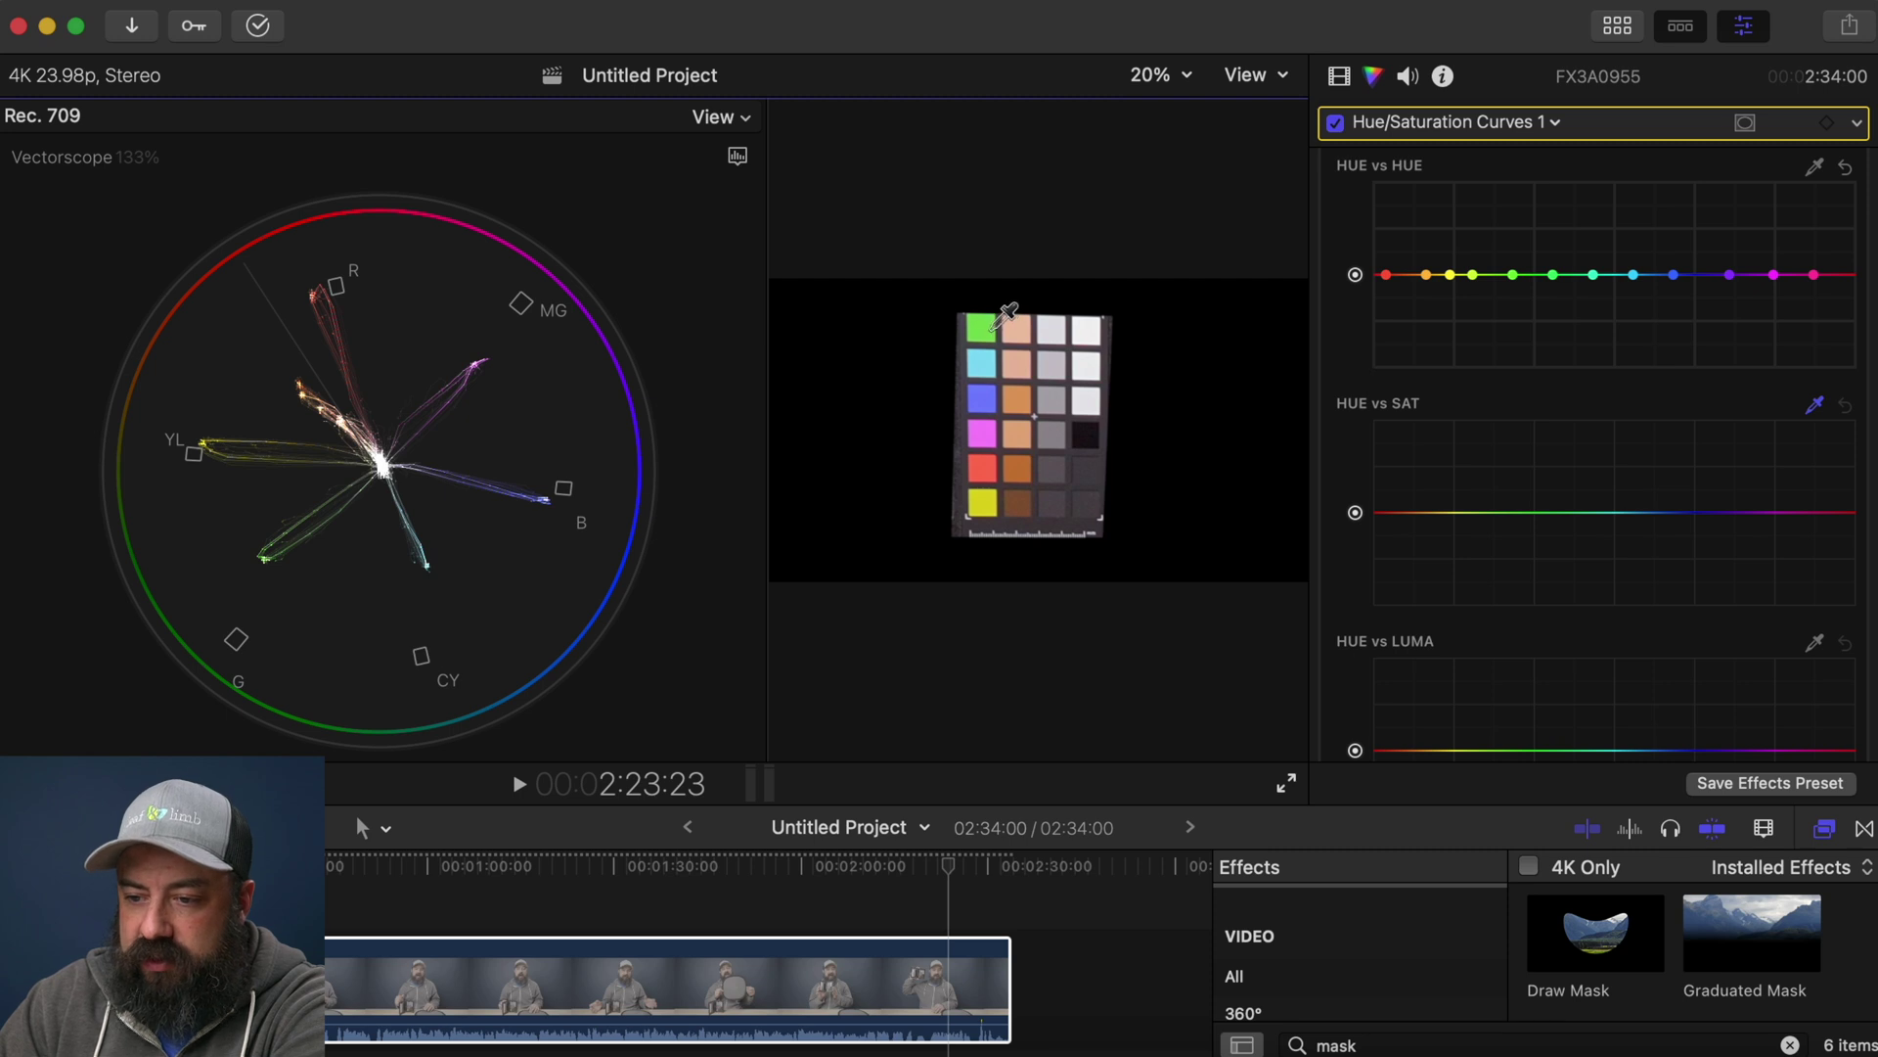
left_click_drag(986, 327, 990, 501)
left_click(1816, 407)
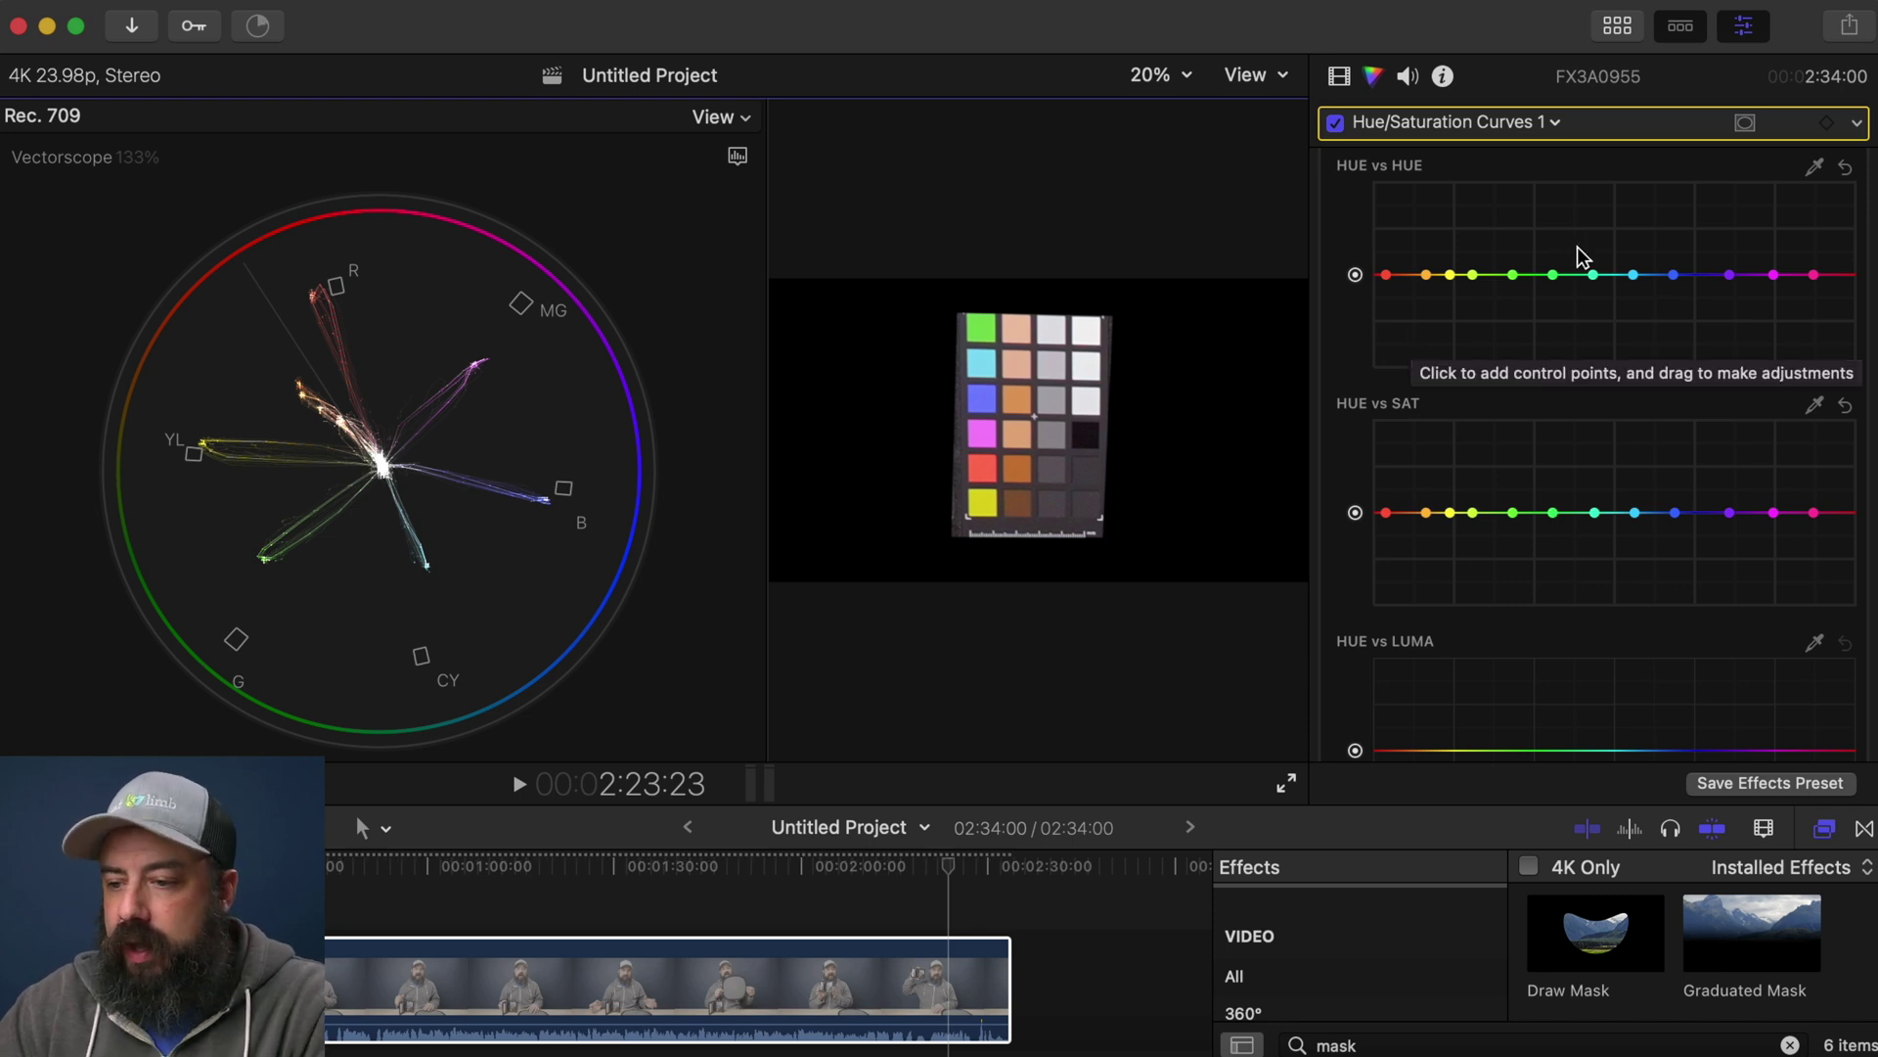
On the Hue vs Hue curve, raise the red point slightly and lower the yellow and magenta points slightly to align their traces with the vectorscope targets
left_click(1387, 275)
left_click_drag(1387, 283, 1392, 284)
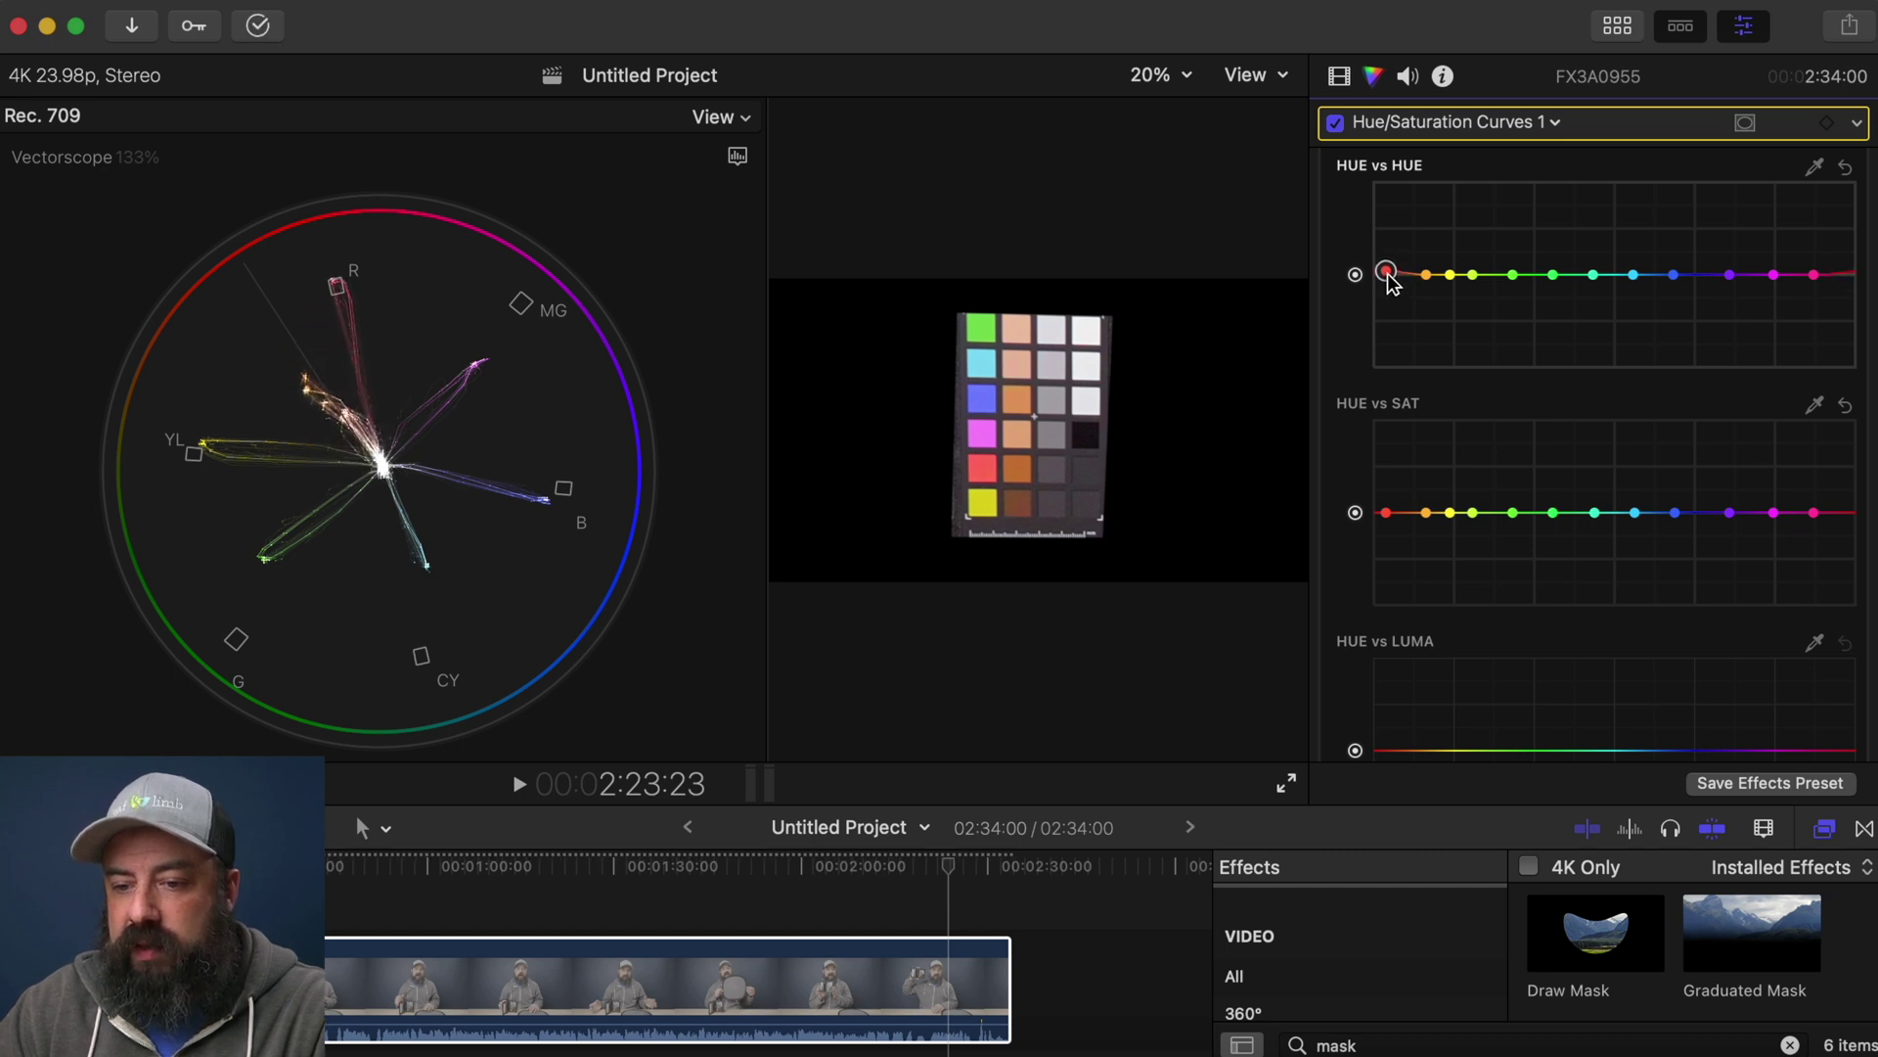
left_click(1450, 276)
left_click_drag(1452, 281, 1452, 282)
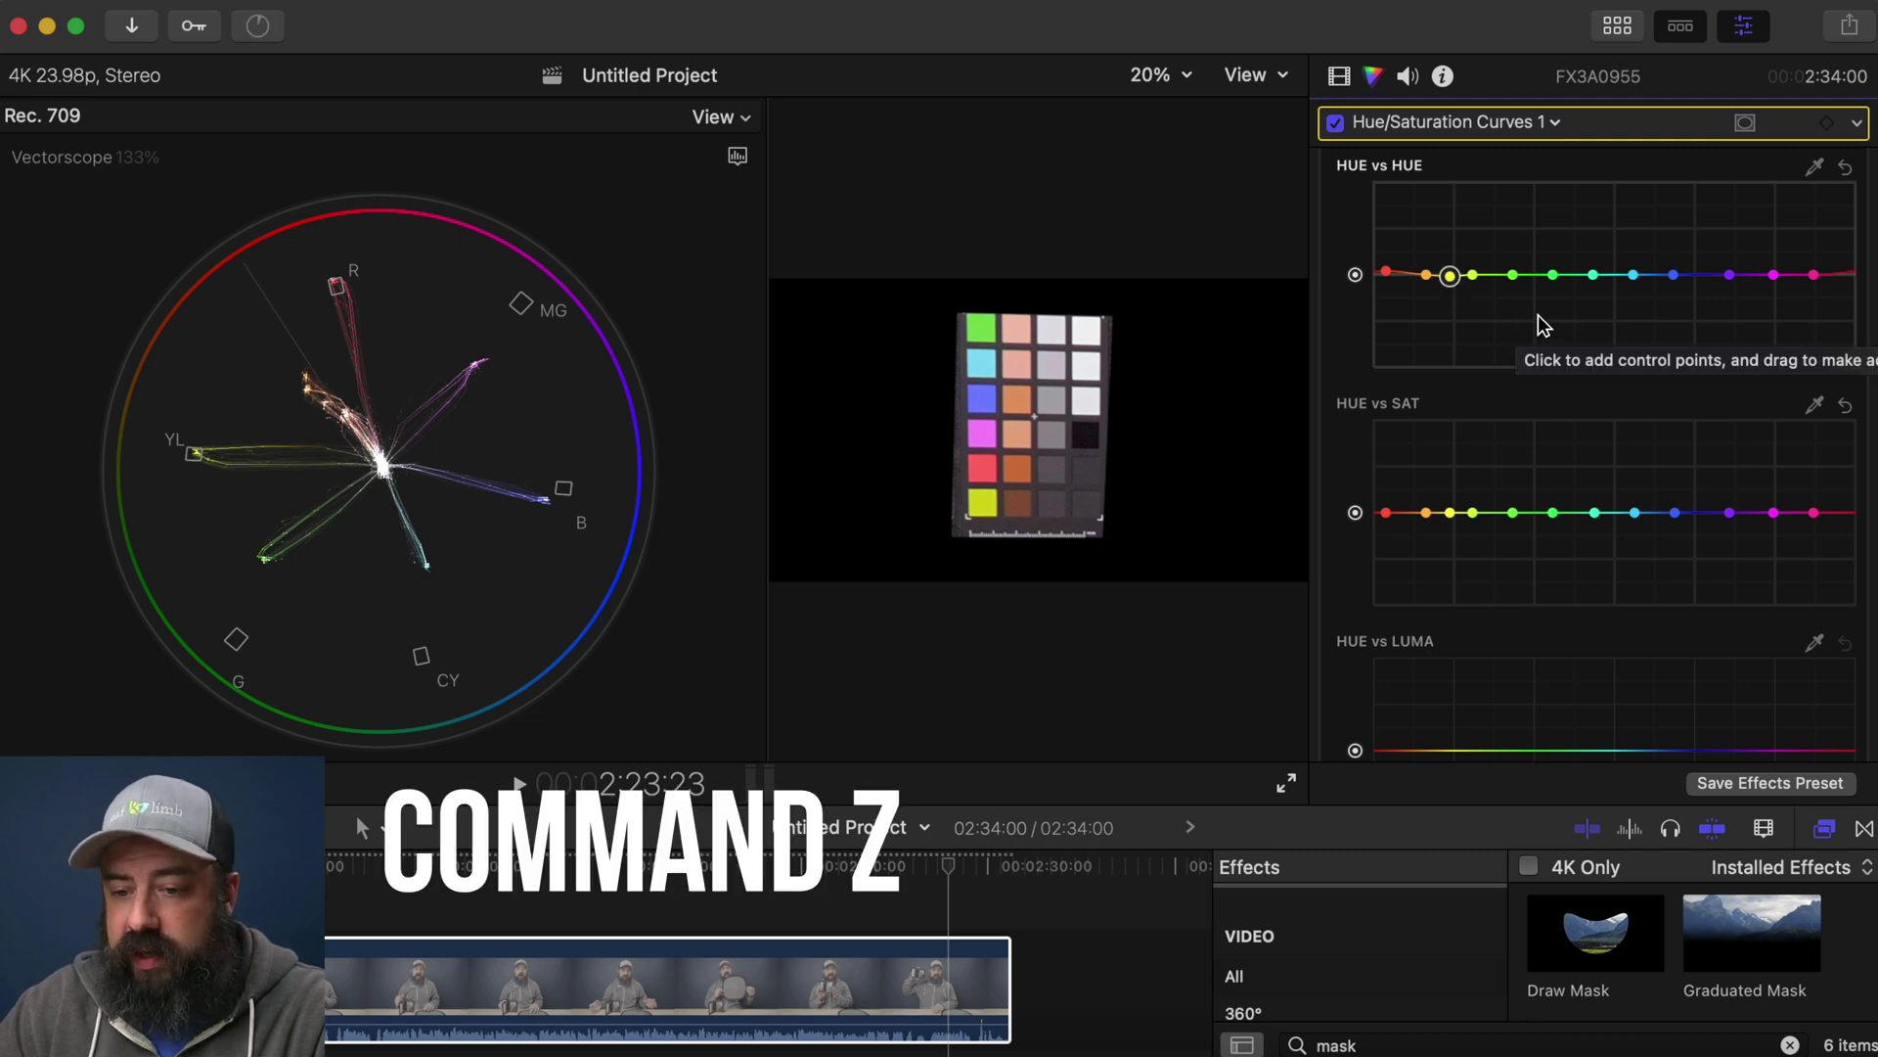
left_click(1776, 278)
left_click_drag(1781, 282, 1782, 289)
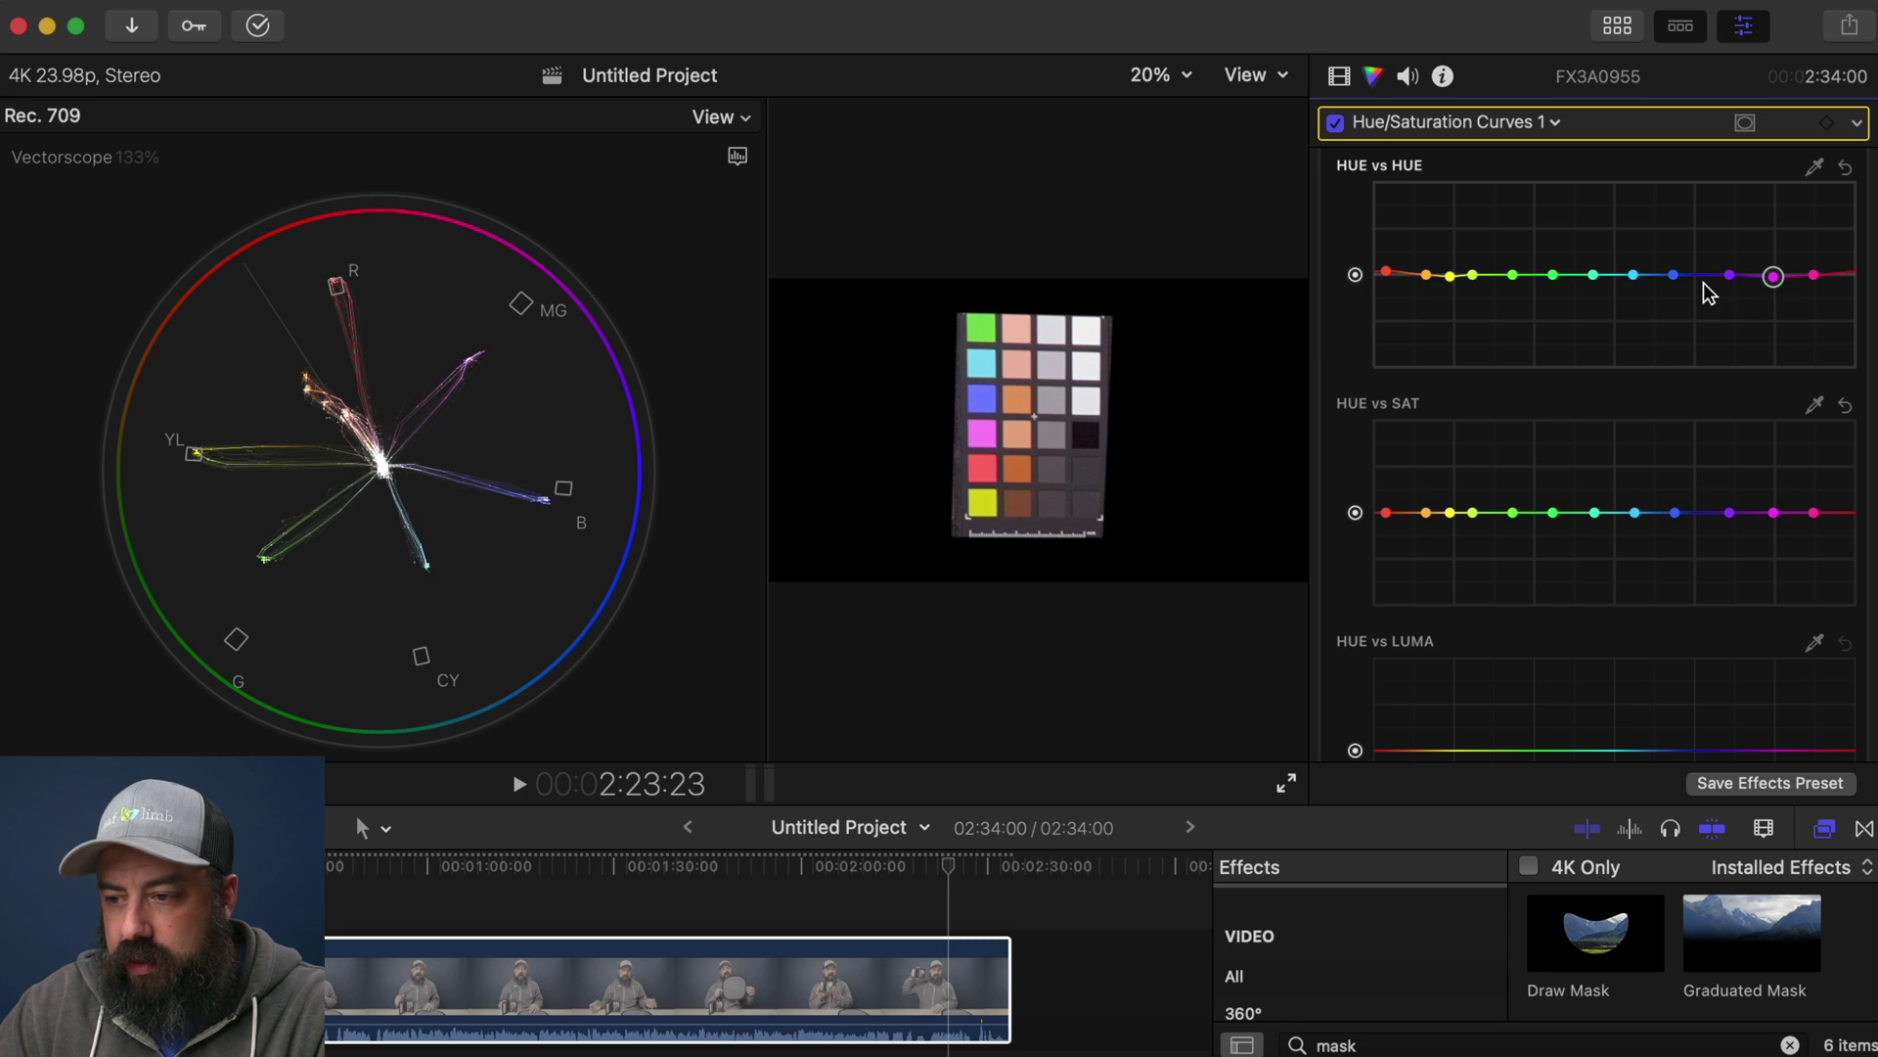
On the Hue vs Hue curve, slightly lower the blue and green points and raise the cyan point to align with their vectorscope targets
left_click_drag(1679, 281, 1679, 287)
left_click(1634, 276)
mouse_move(1597, 277)
left_mouse_down()
mouse_move(1603, 248)
mouse_move(1633, 271)
left_mouse_up()
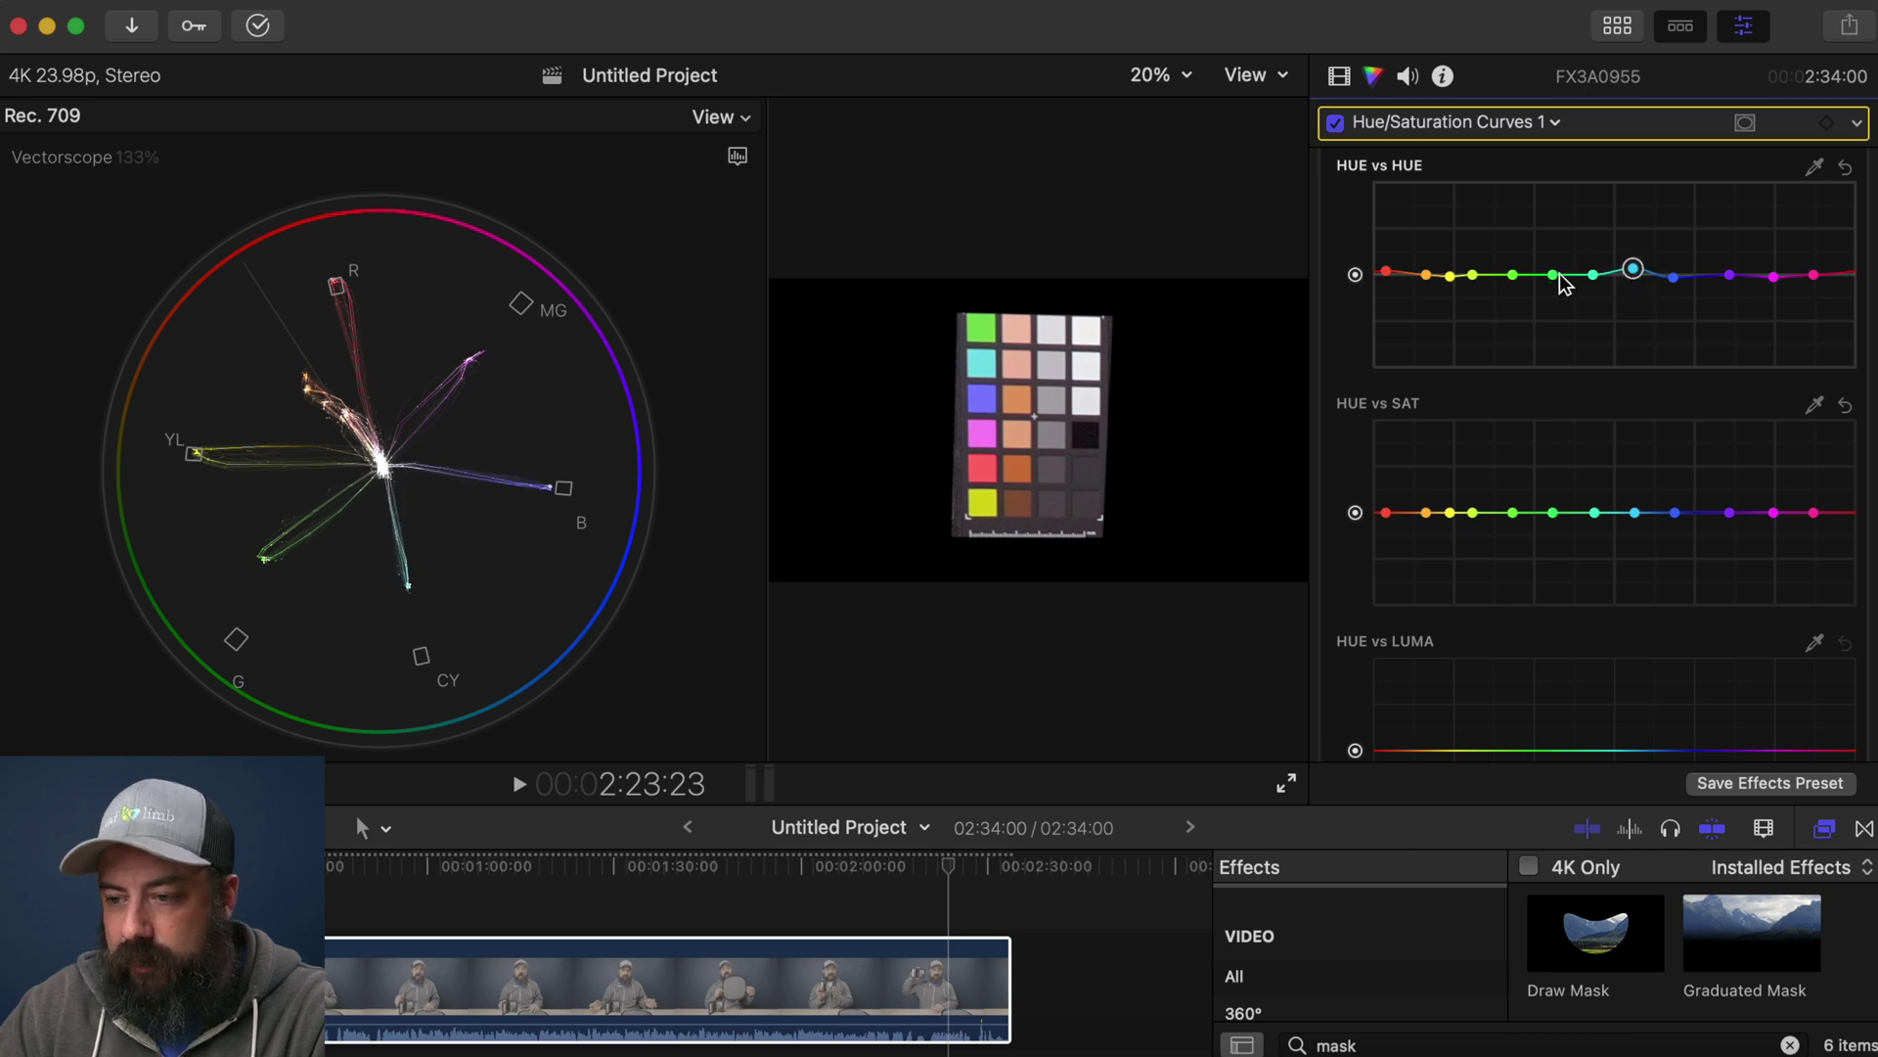
left_click_drag(1554, 277, 1514, 285)
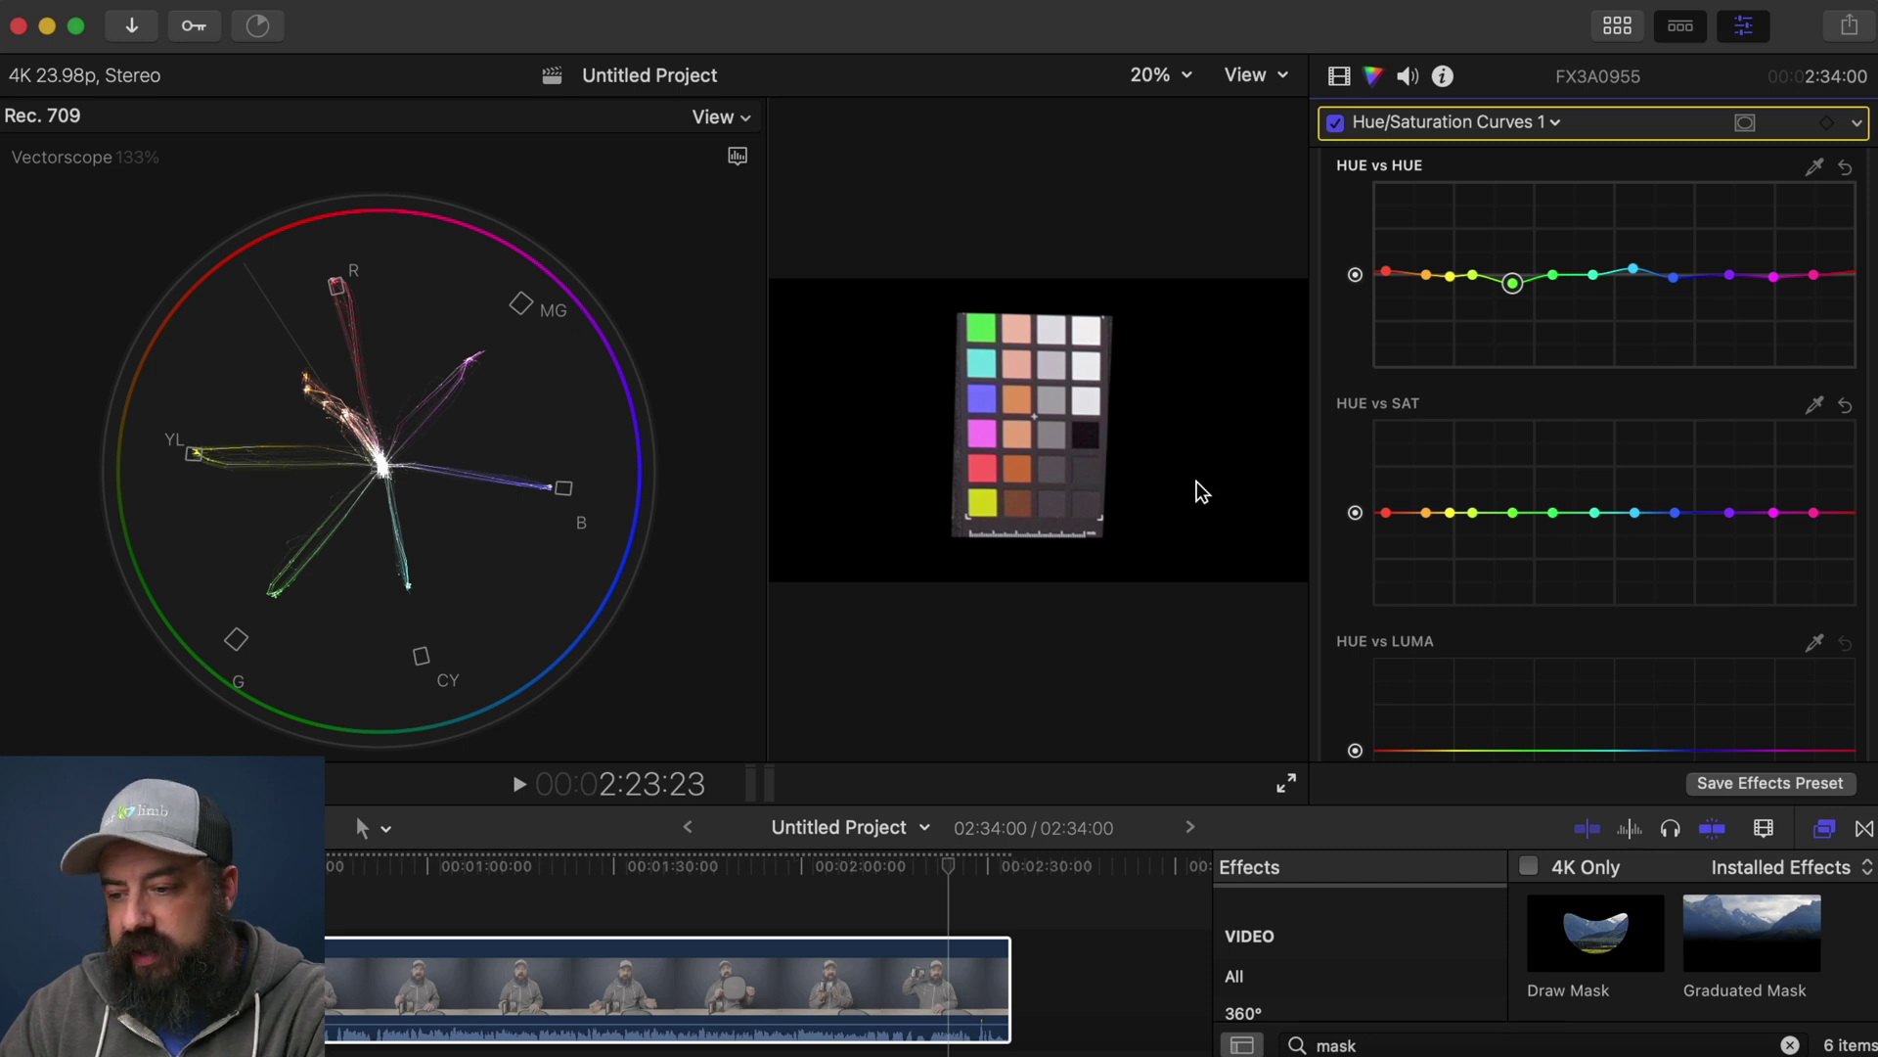
On the Hue vs Sat curve, raise the magenta, blue, cyan and green points to their vectorscope targets and lift the in-between points into a smooth curve
left_click(1773, 512)
left_click_drag(1773, 512, 1774, 466)
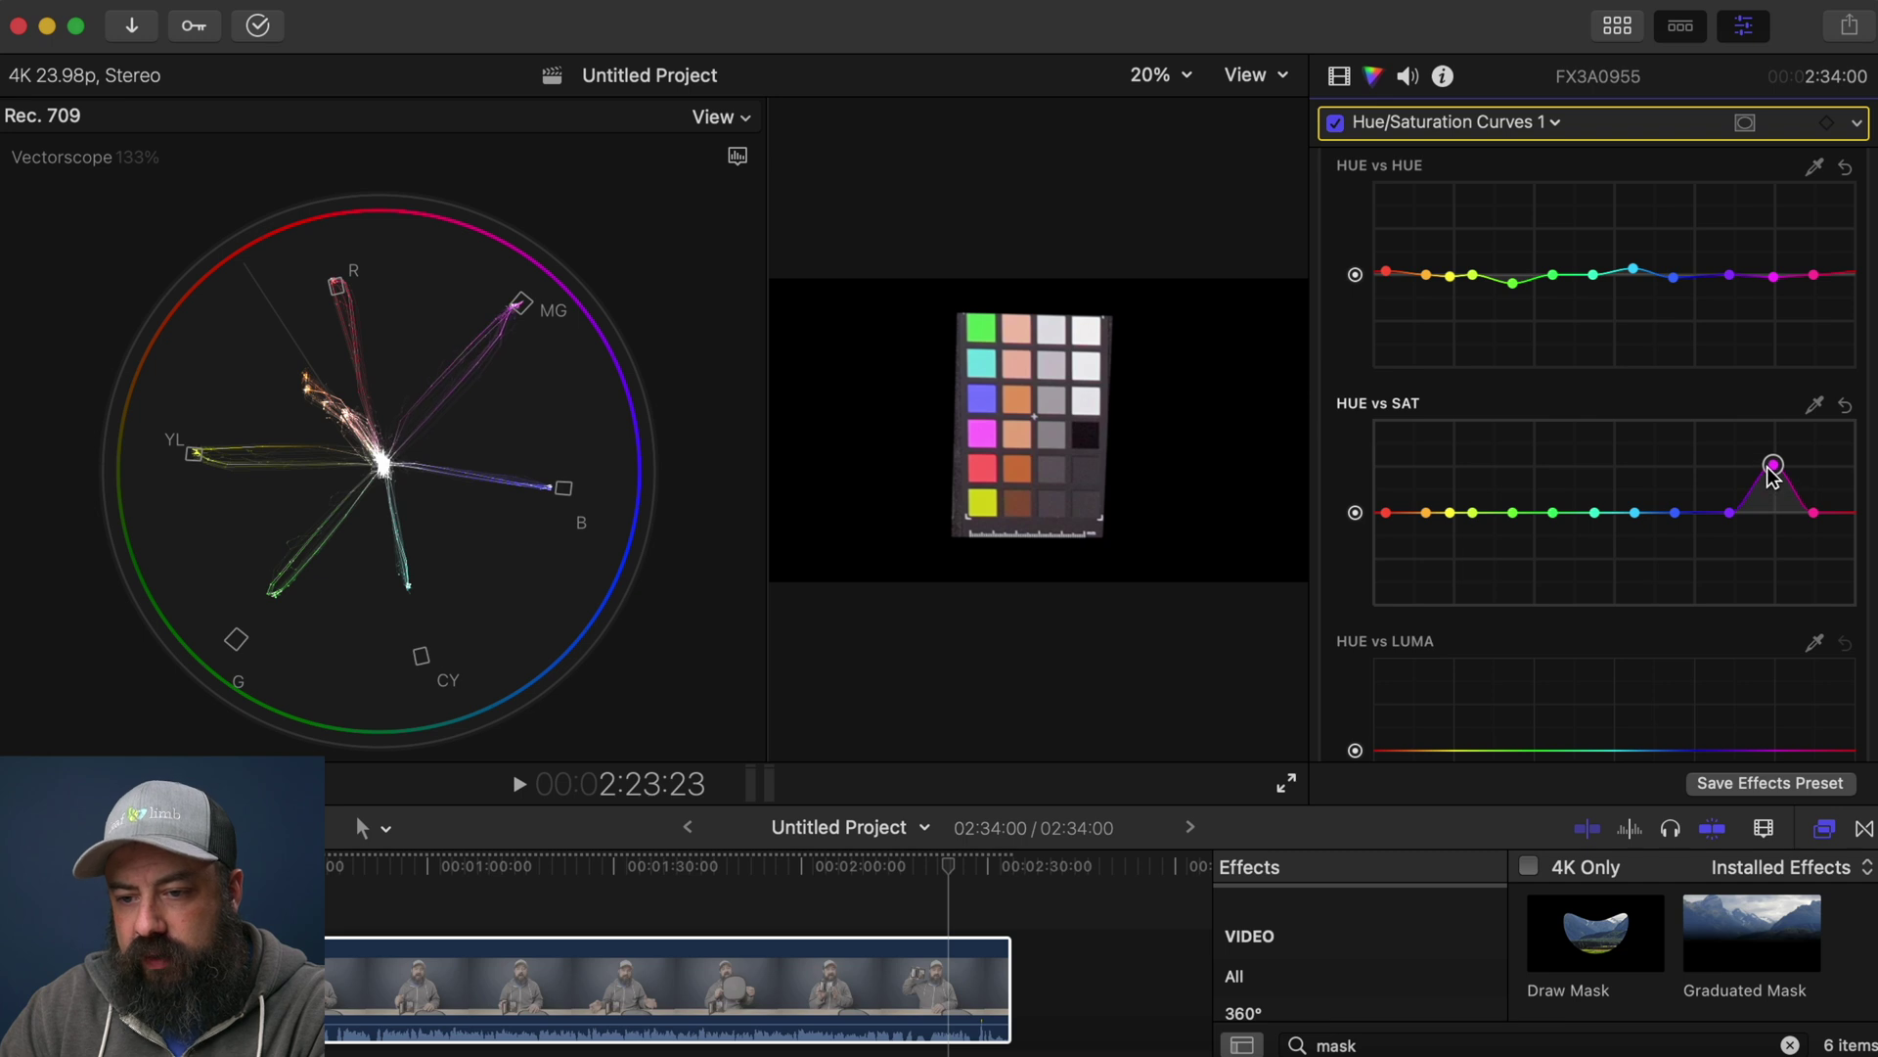
left_click(1675, 513)
left_click_drag(1674, 512, 1676, 484)
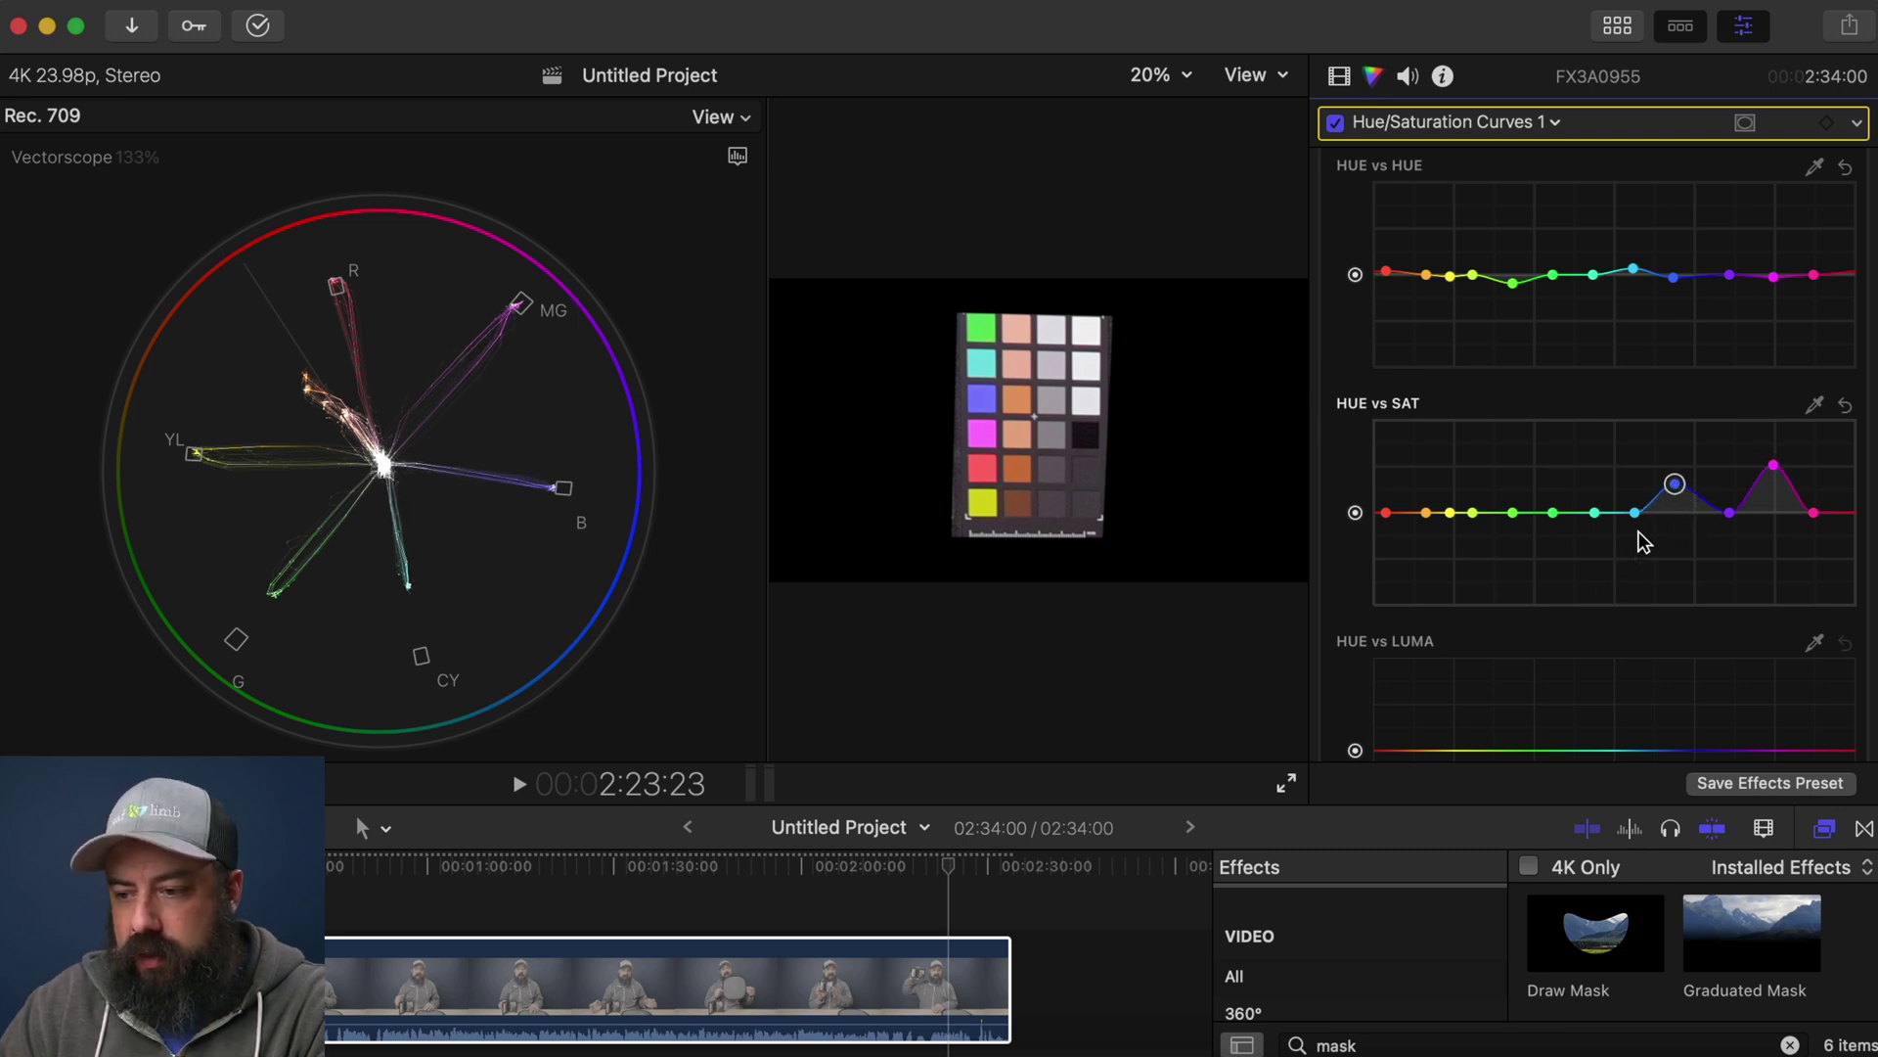
left_click_drag(1675, 484, 1676, 497)
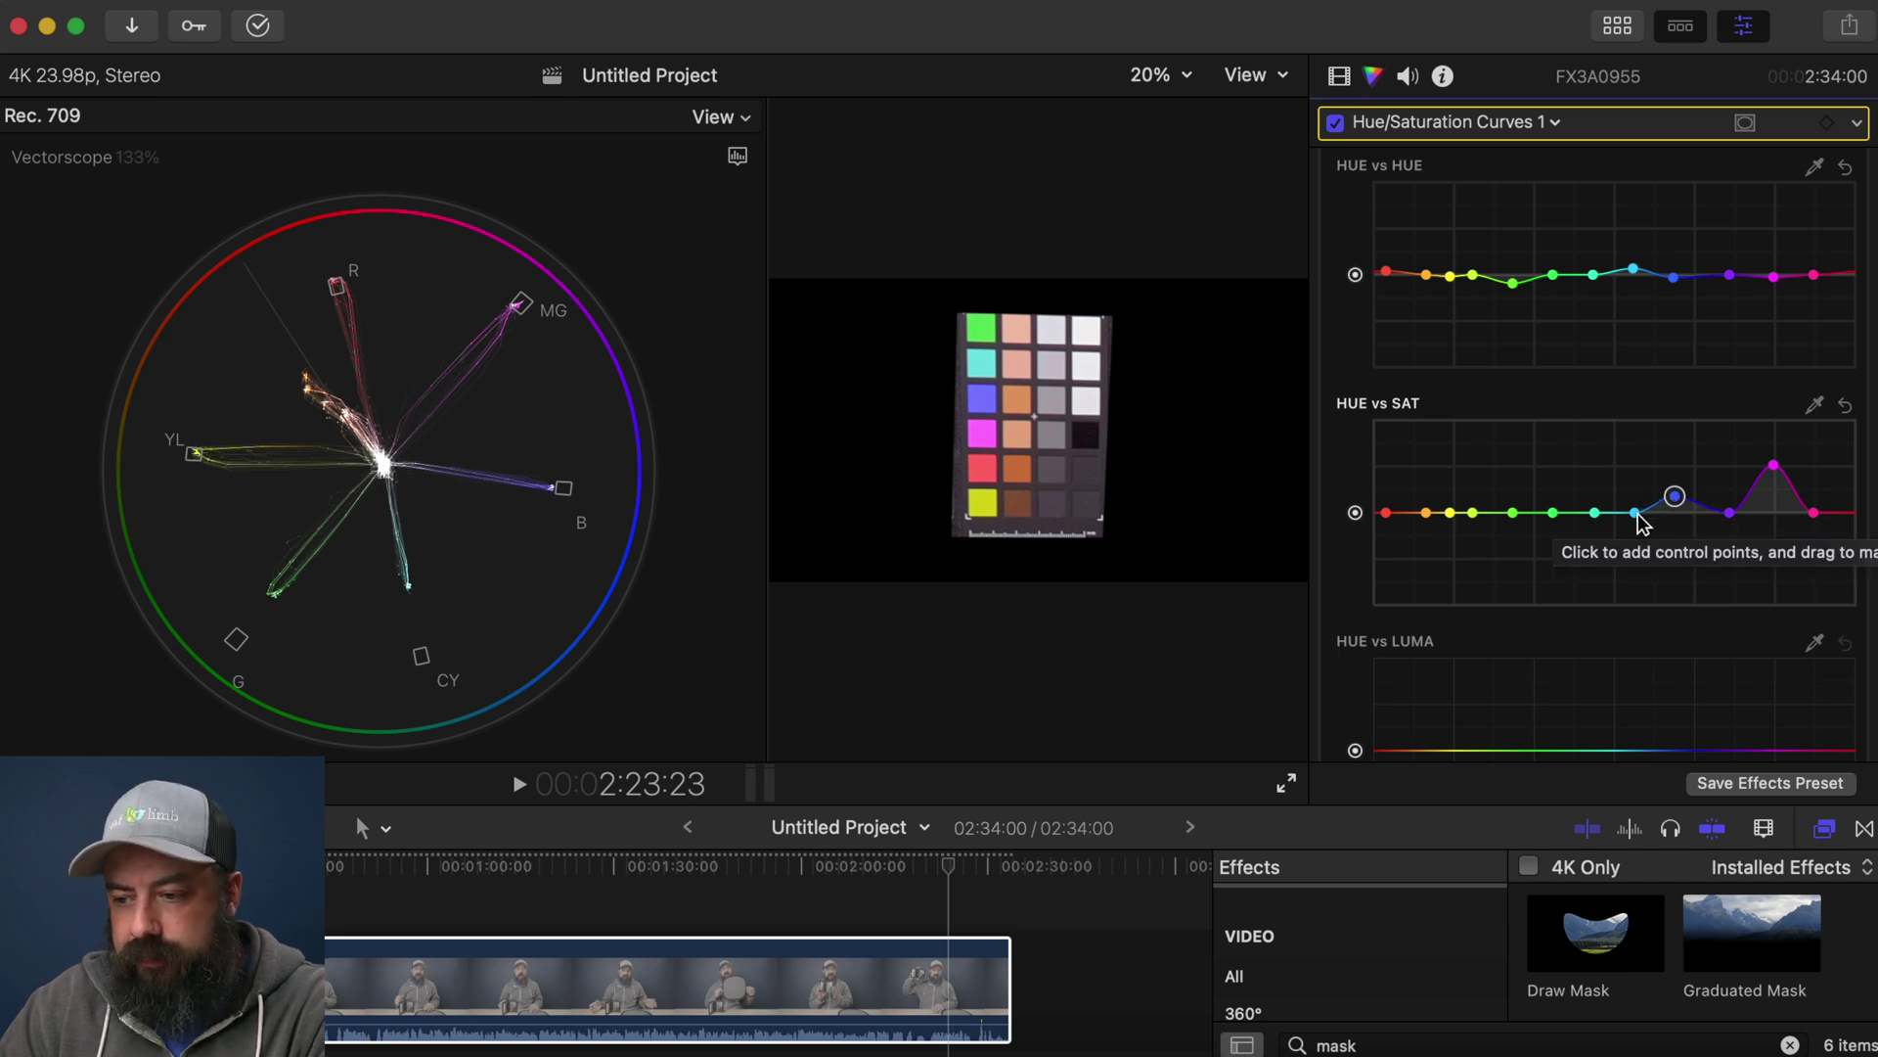
left_click_drag(1635, 512, 1640, 463)
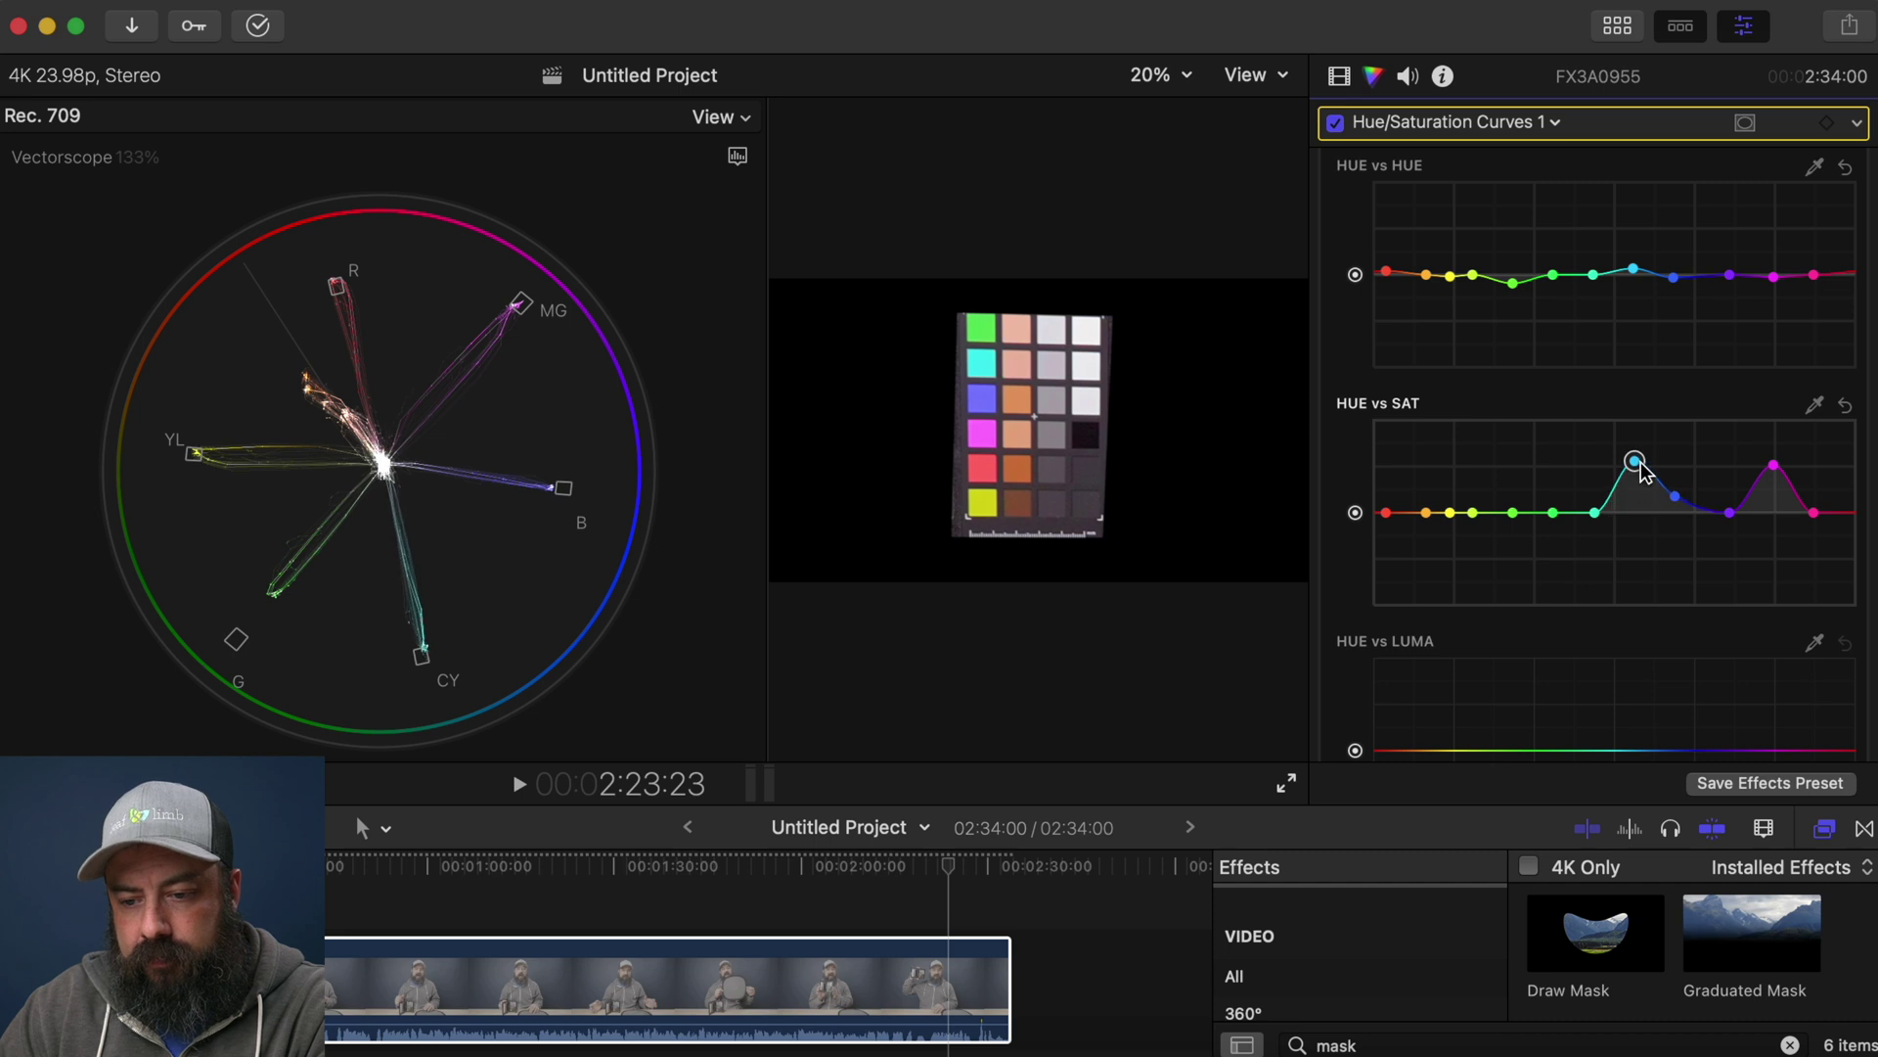
mouse_move(1556, 514)
left_mouse_down()
mouse_move(1560, 471)
mouse_move(1557, 517)
mouse_move(1517, 488)
left_mouse_up()
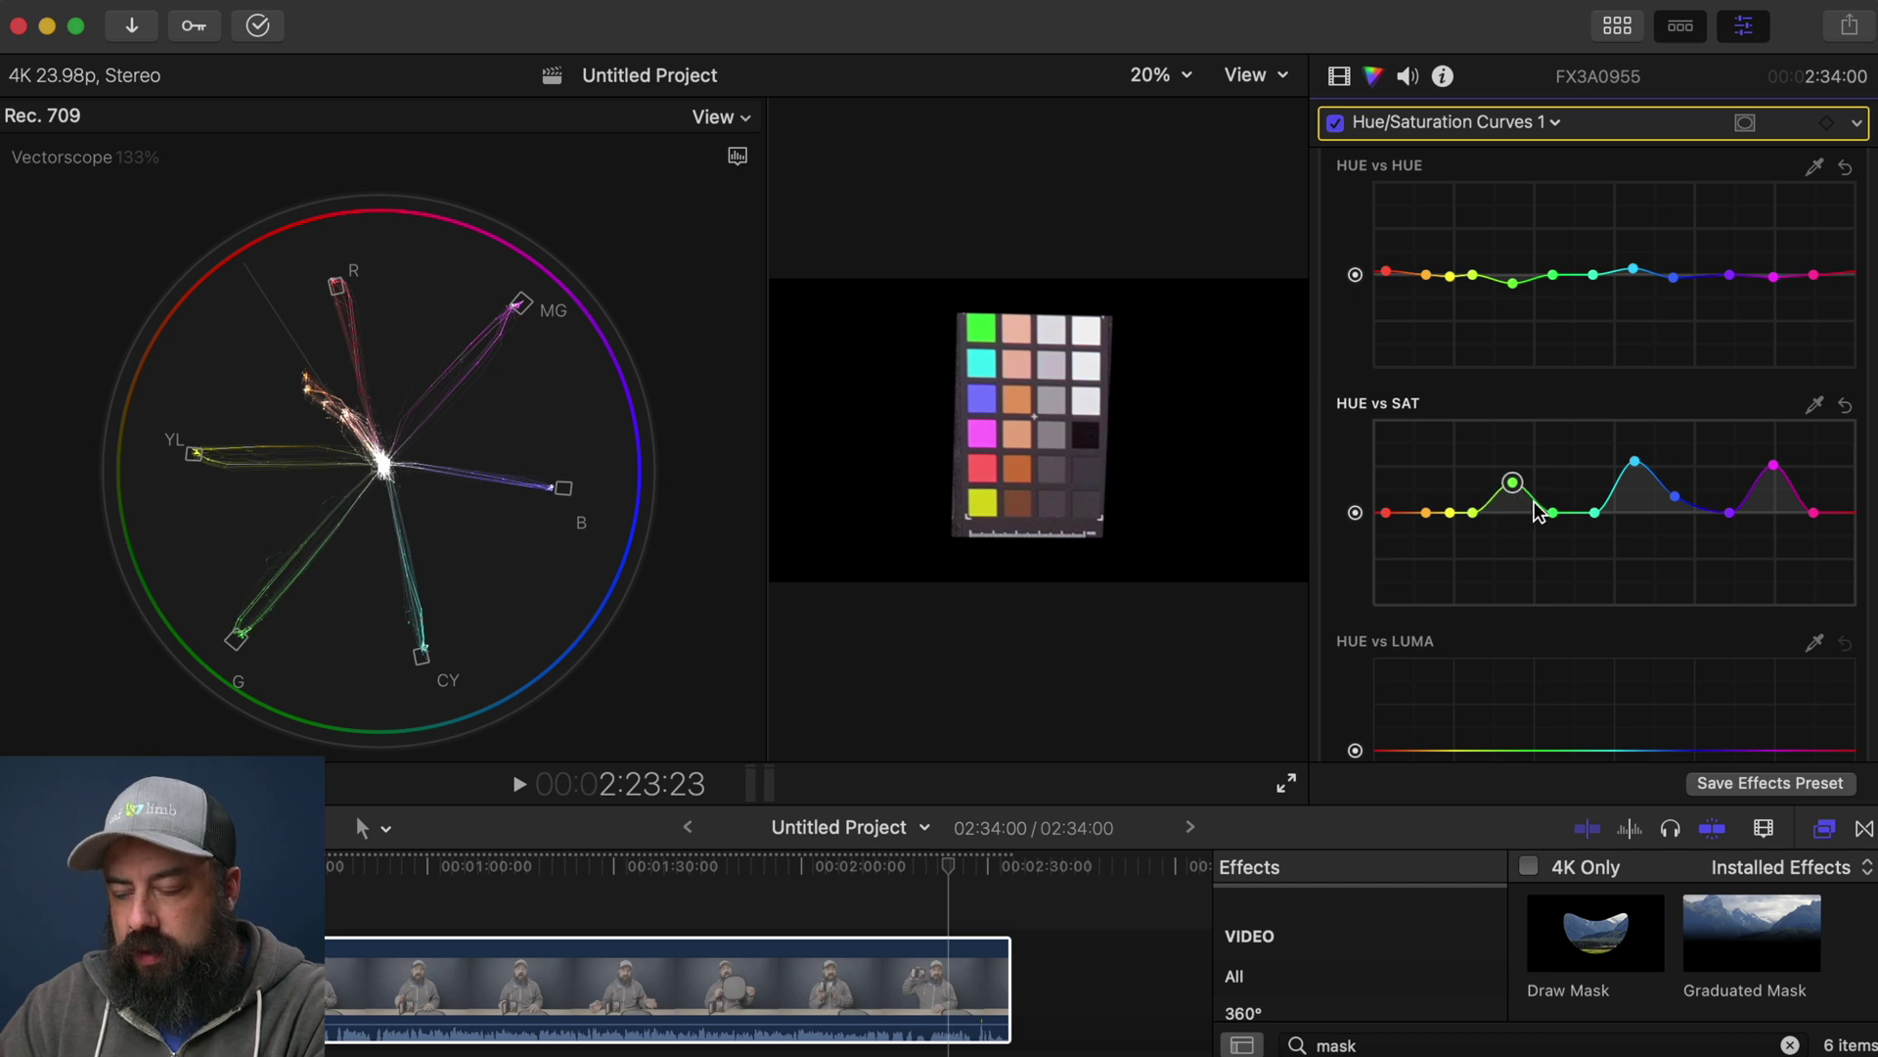
left_click_drag(1553, 512, 1730, 463)
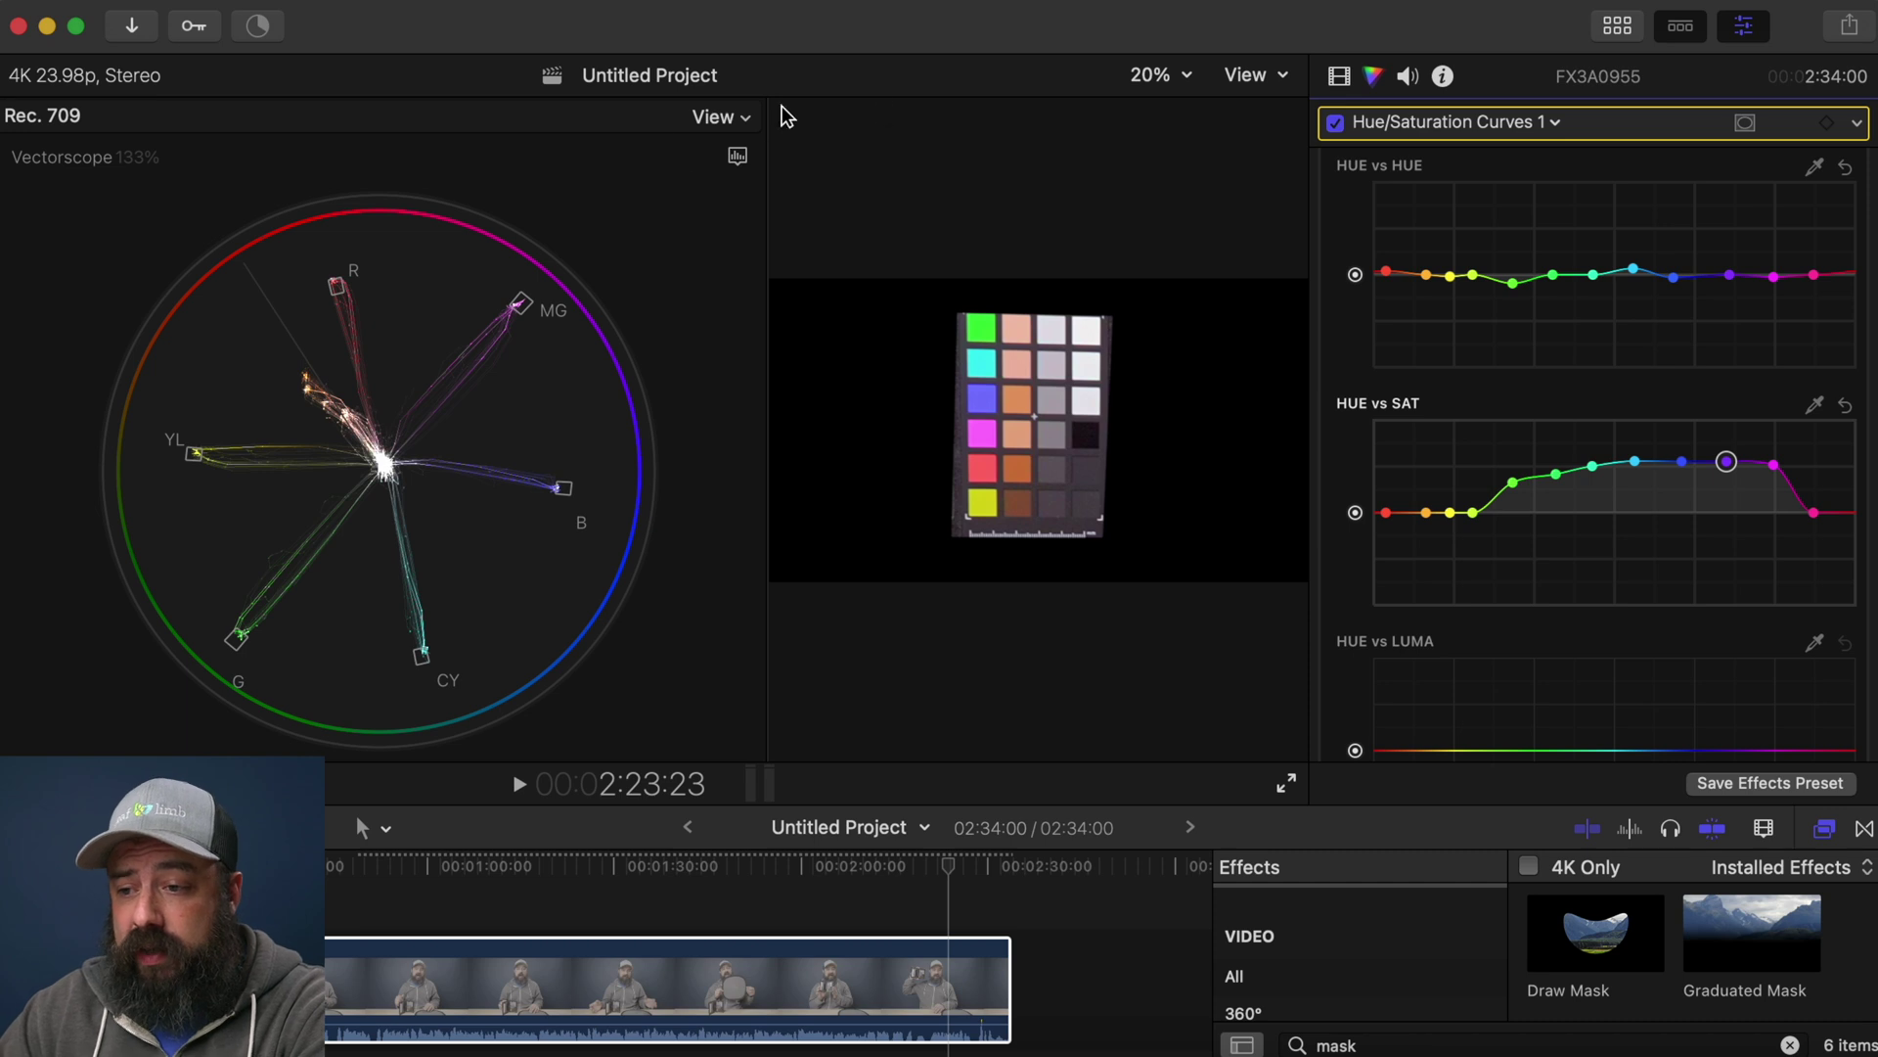
Return the global saturation in Color Wheels 1 to its neutral middle level, and enlarge the viewer beside the scope
left_click(1444, 124)
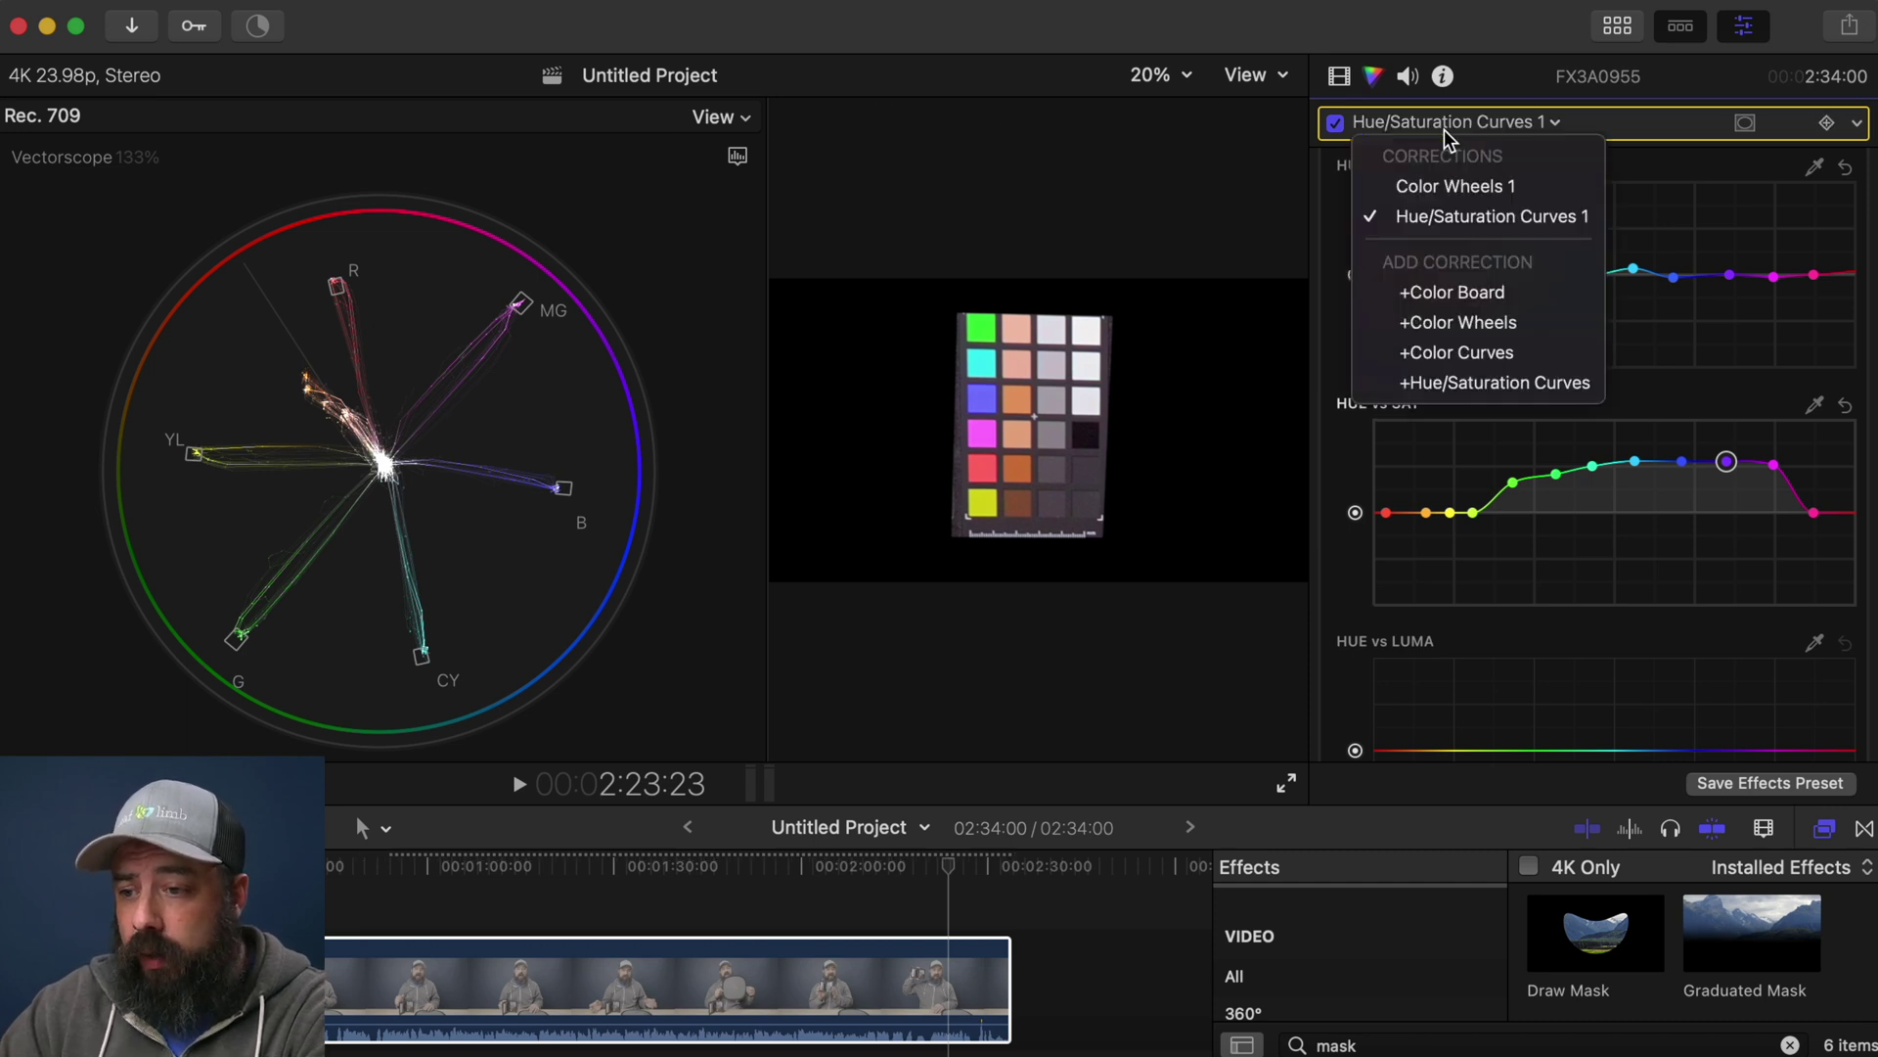
left_click(1461, 187)
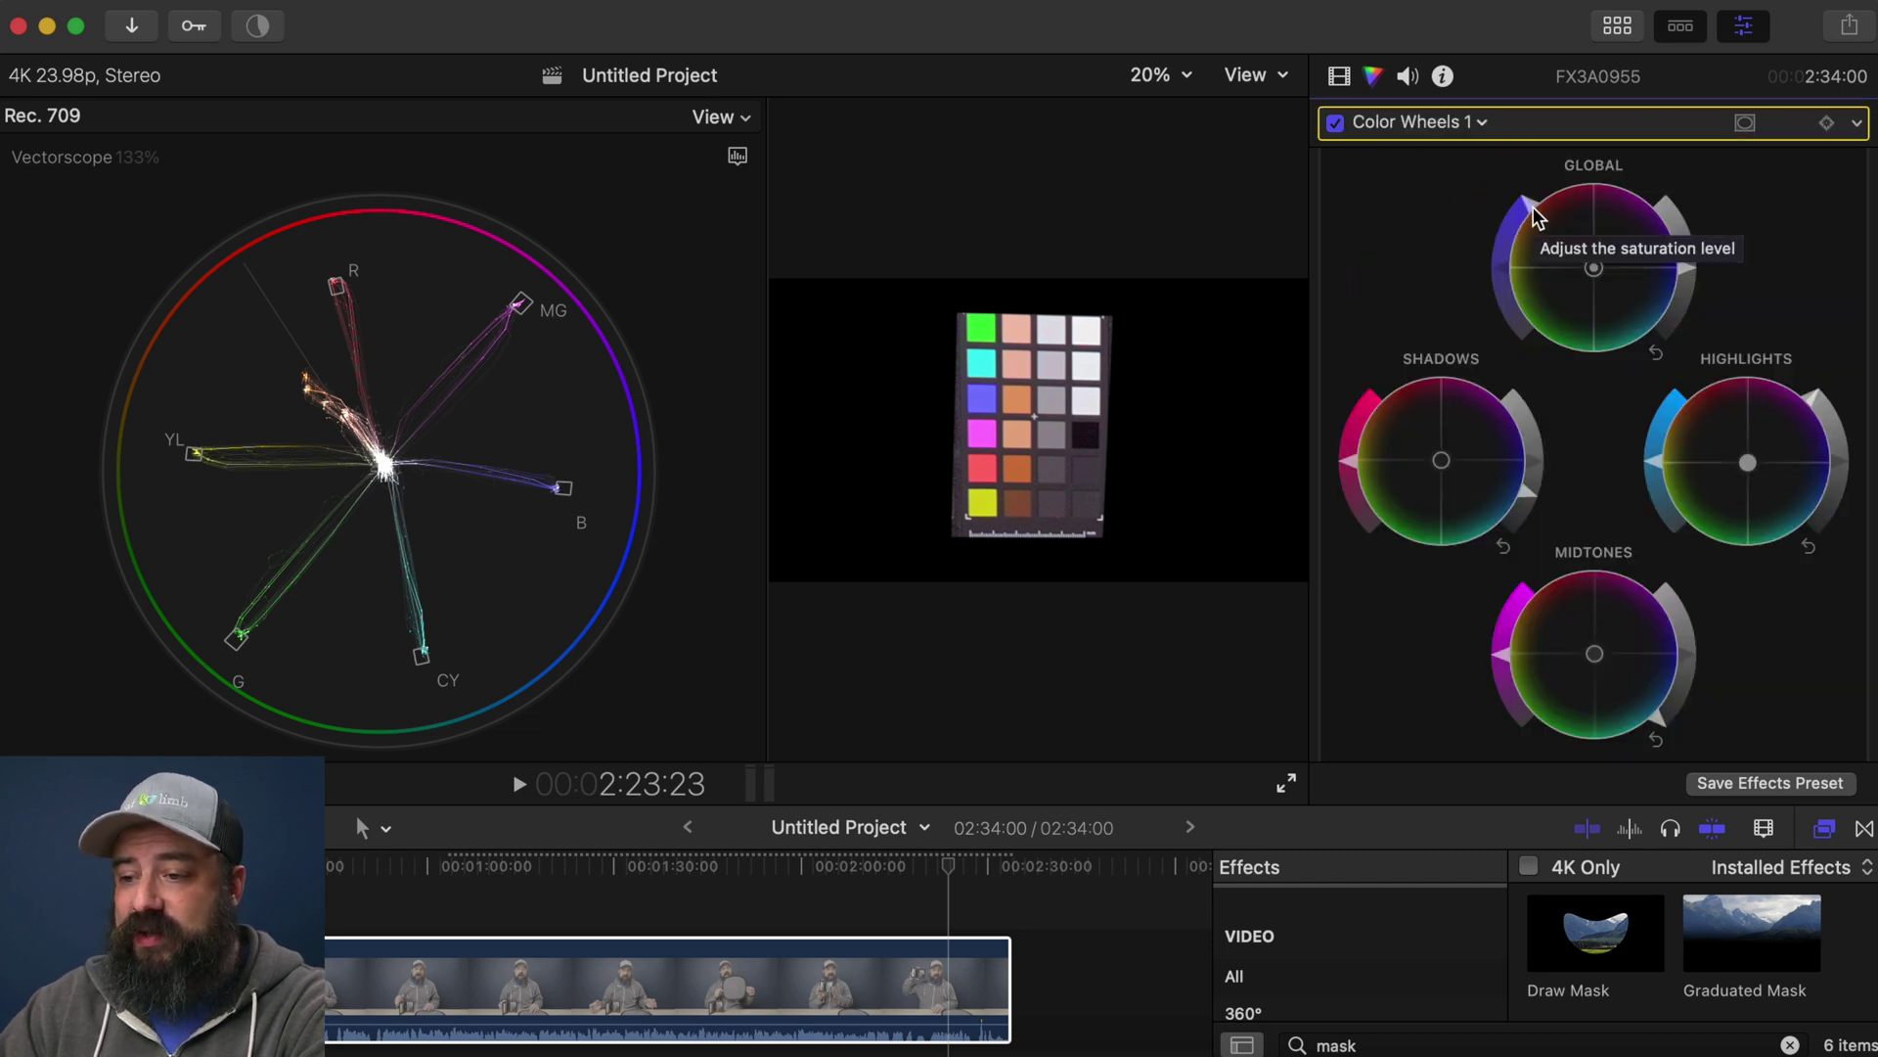
left_click_drag(1532, 213, 1499, 266)
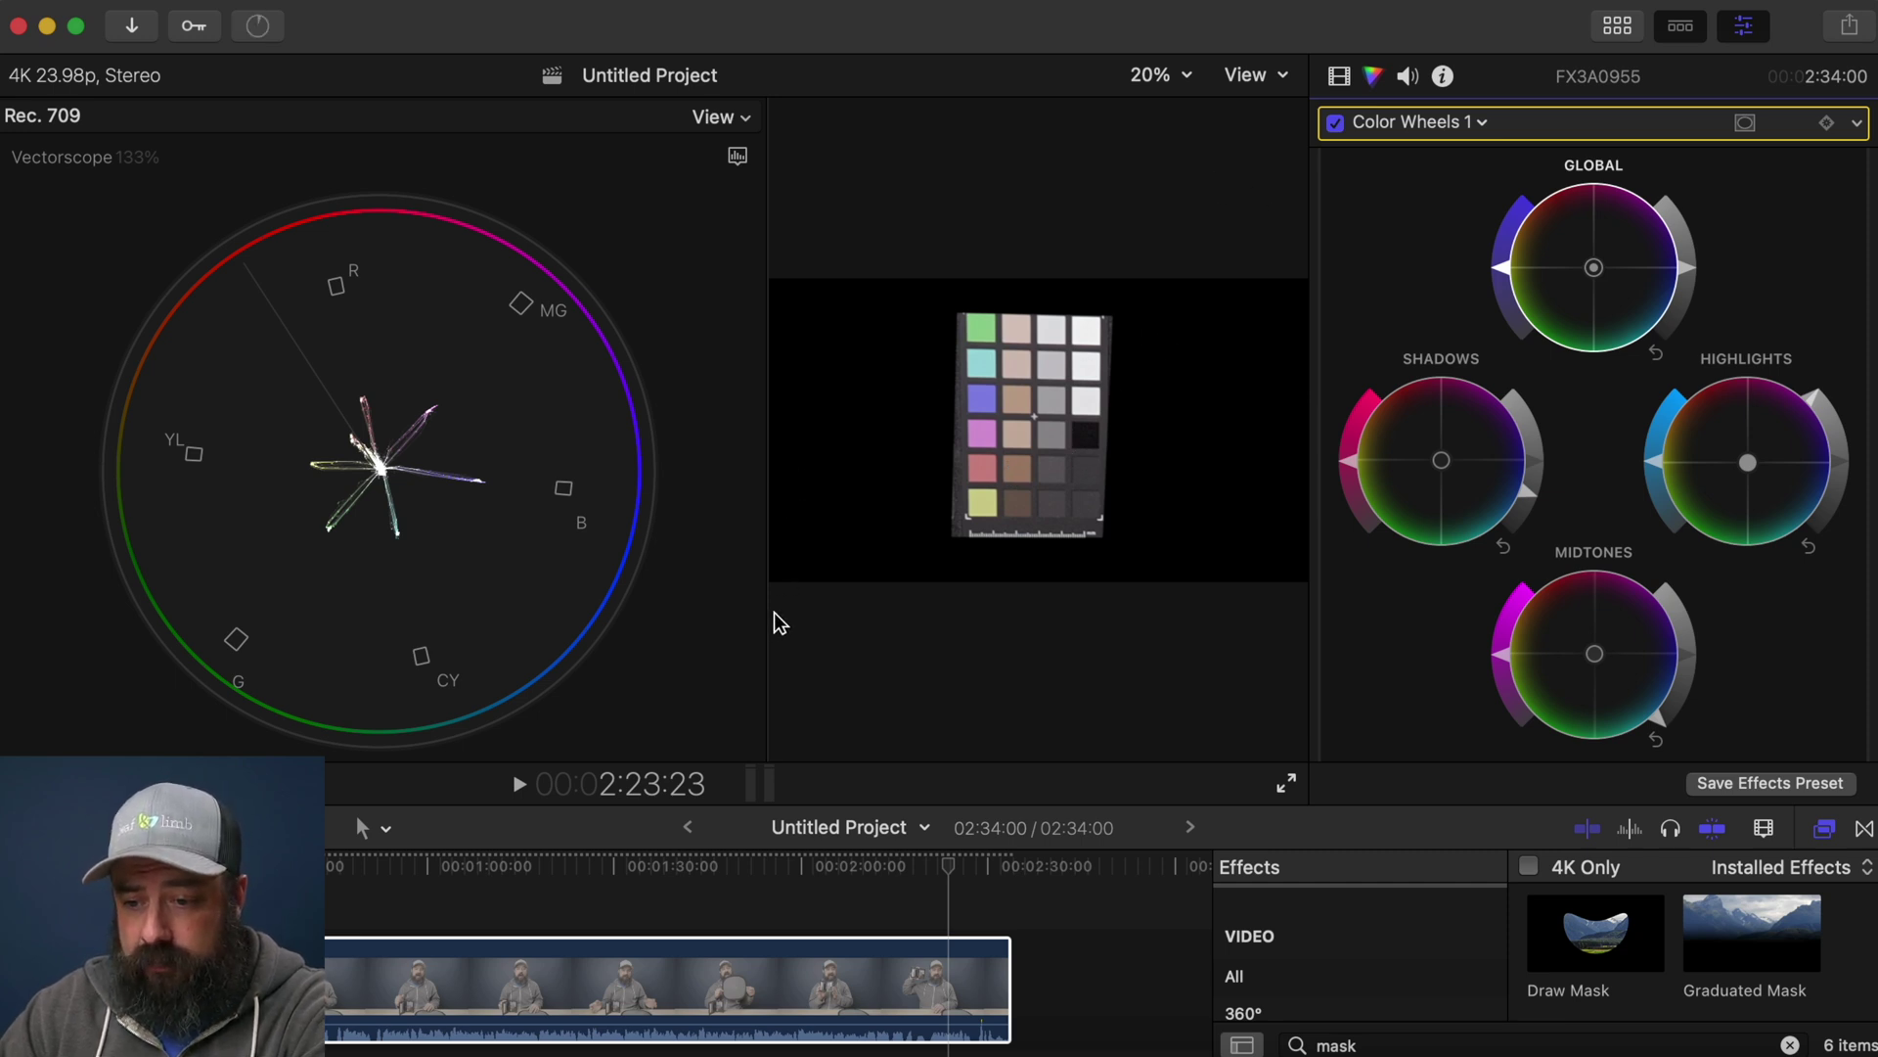
left_click_drag(767, 619, 510, 624)
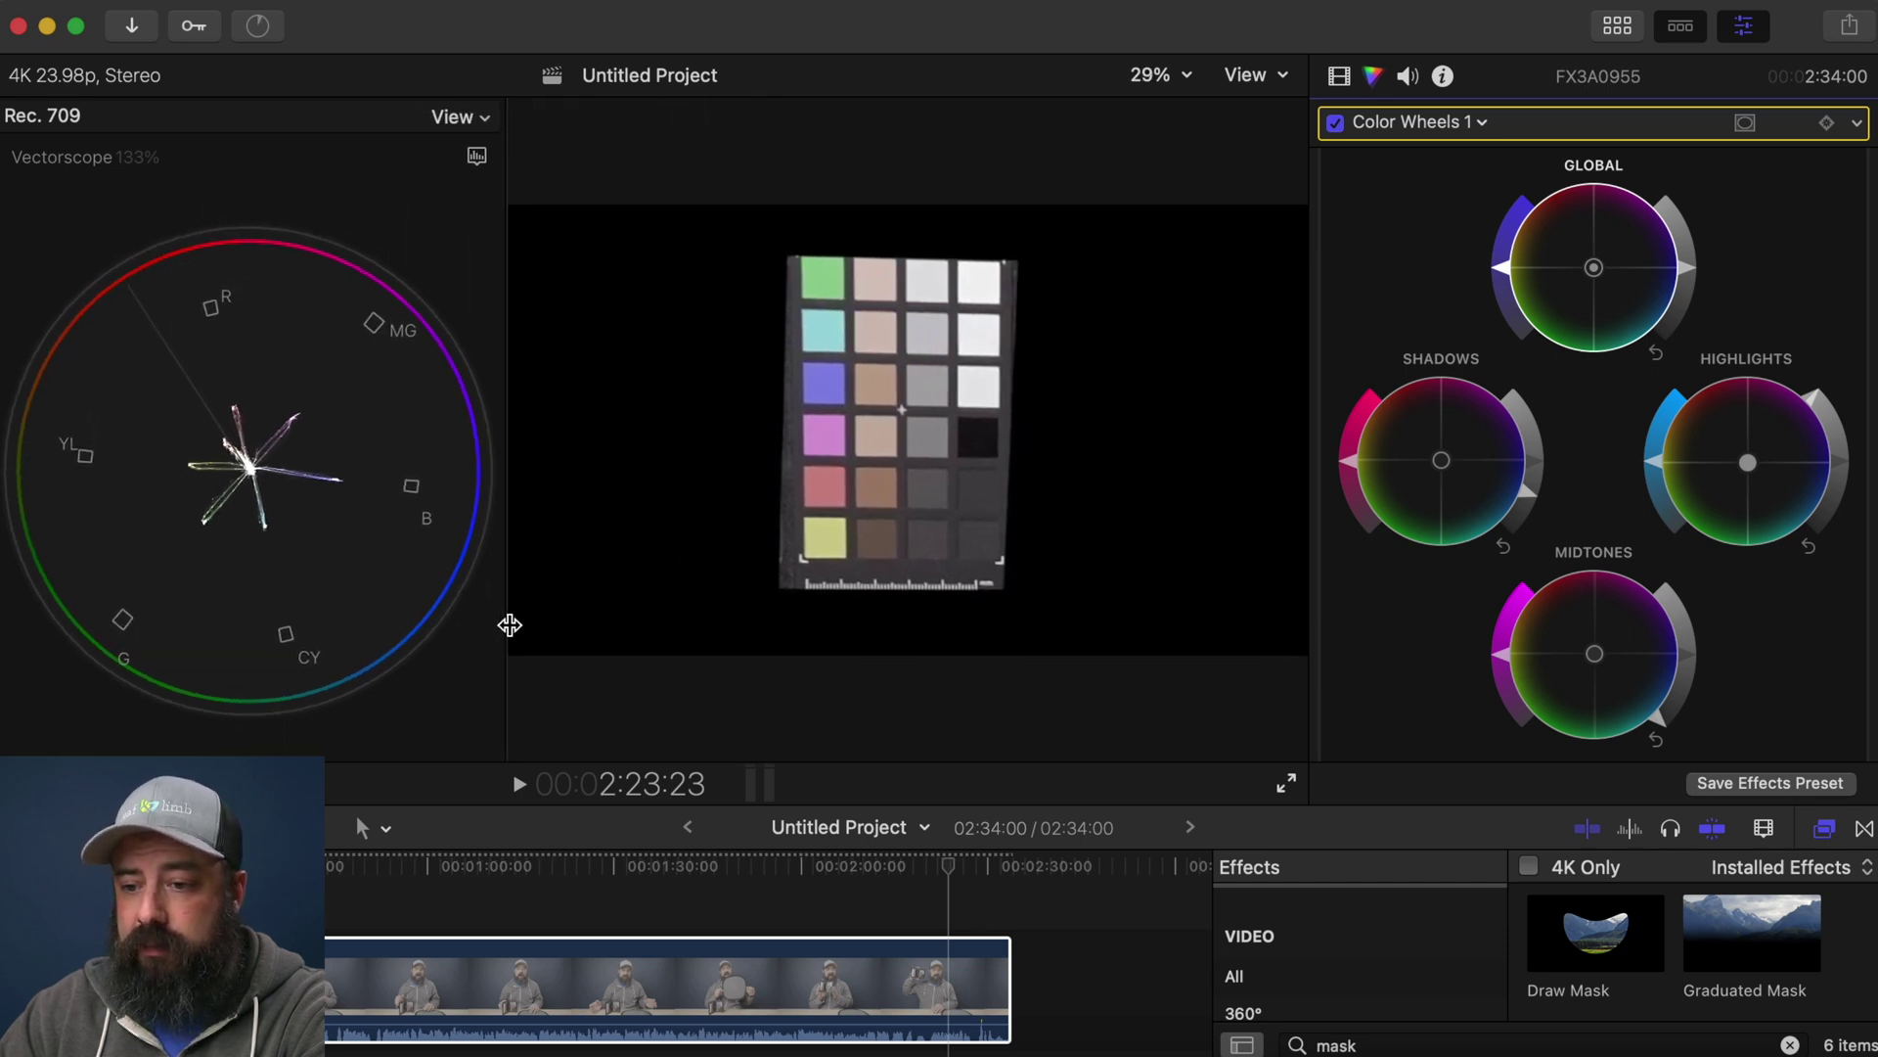
Disable the Draw Mask effect and reset the clip's Transform parameters to show the full frame
left_click(1340, 78)
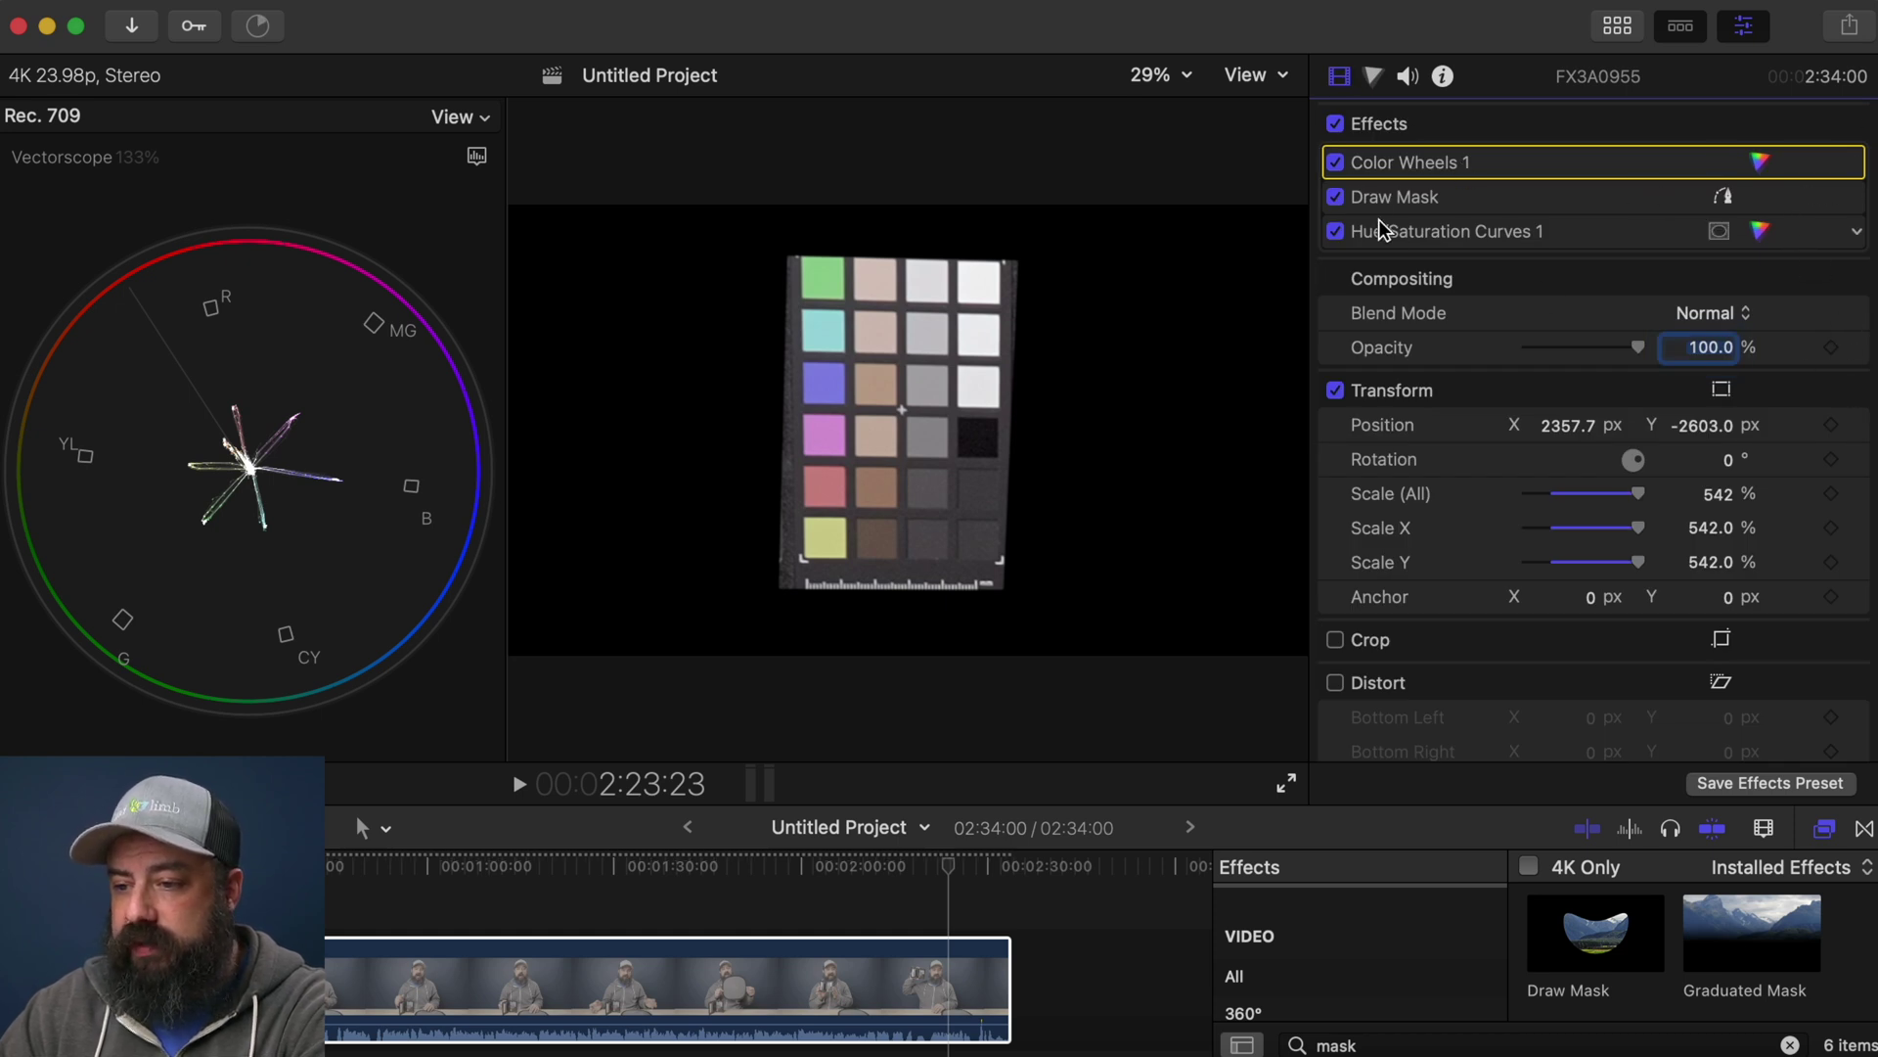
left_click(1337, 196)
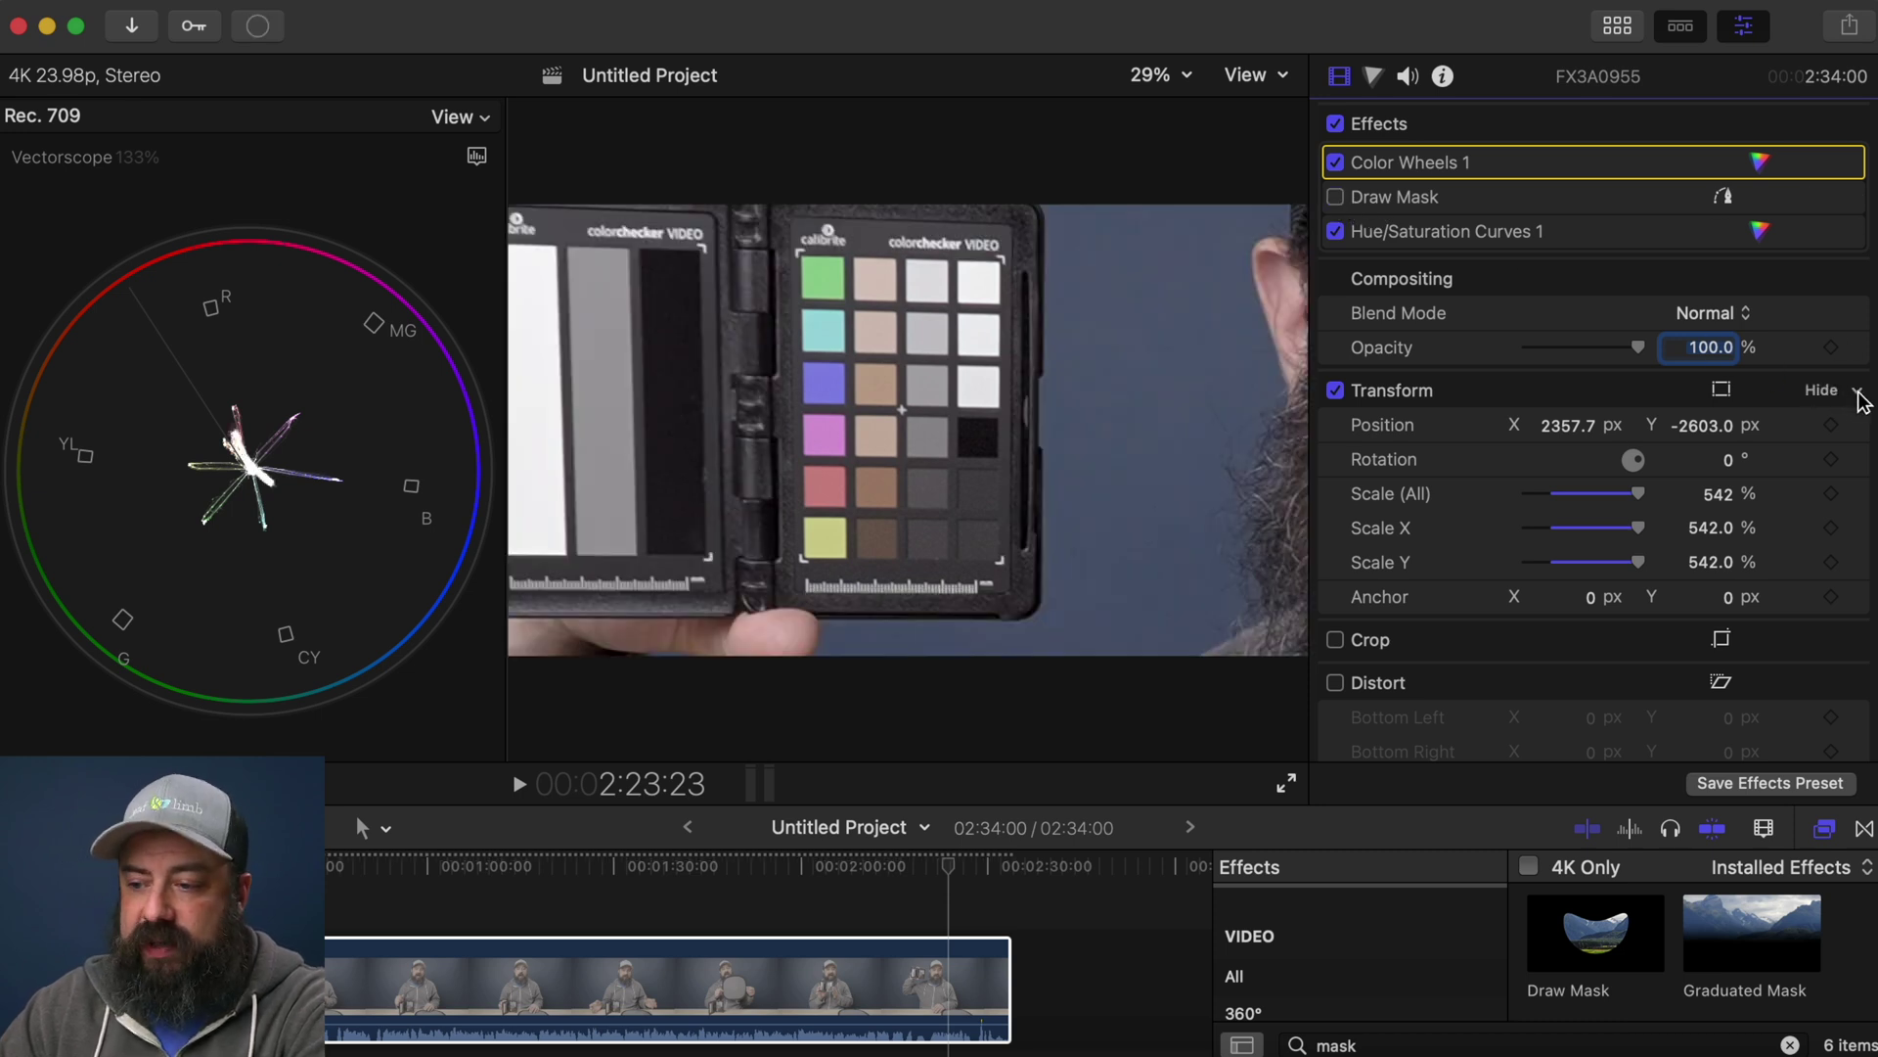
left_click(1858, 392)
left_click(1802, 413)
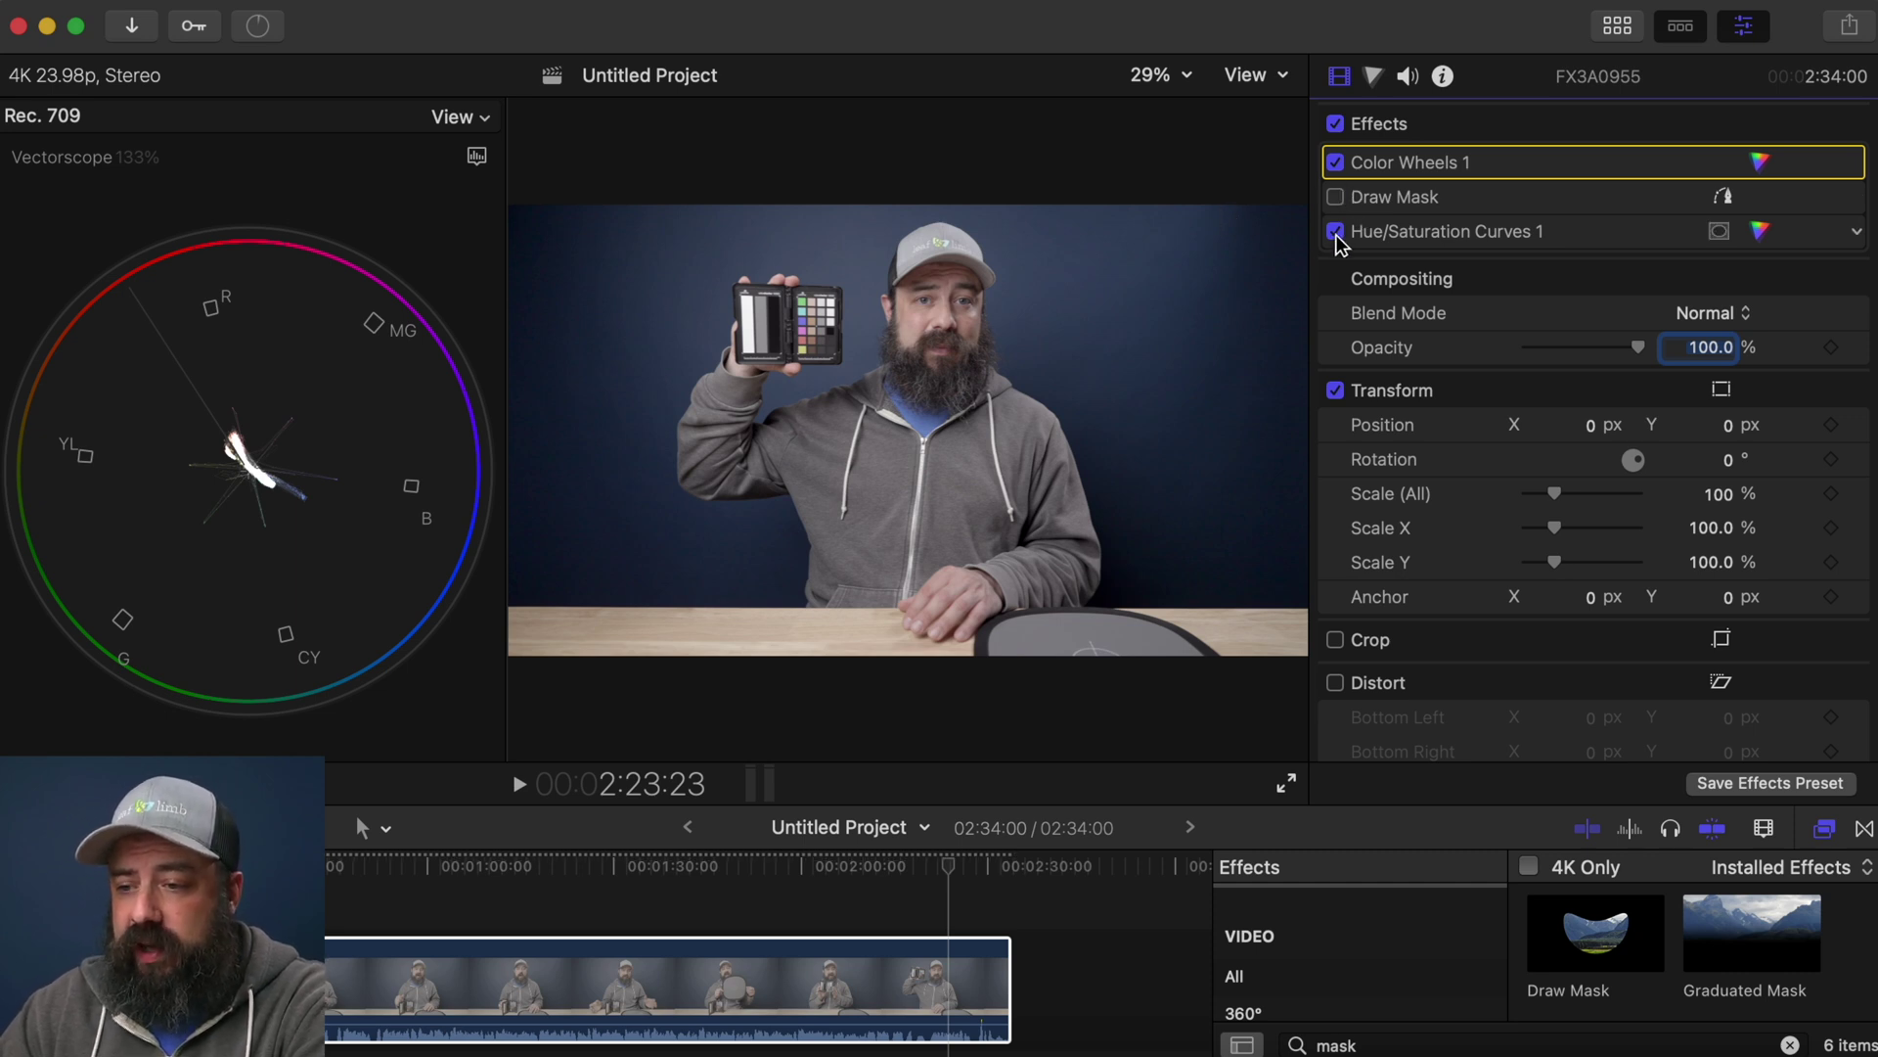
Compare the image with Color Wheels 1 and Hue/Saturation Curves 1 switched off and on, leaving both corrections enabled
left_click(1335, 163)
left_click(1335, 231)
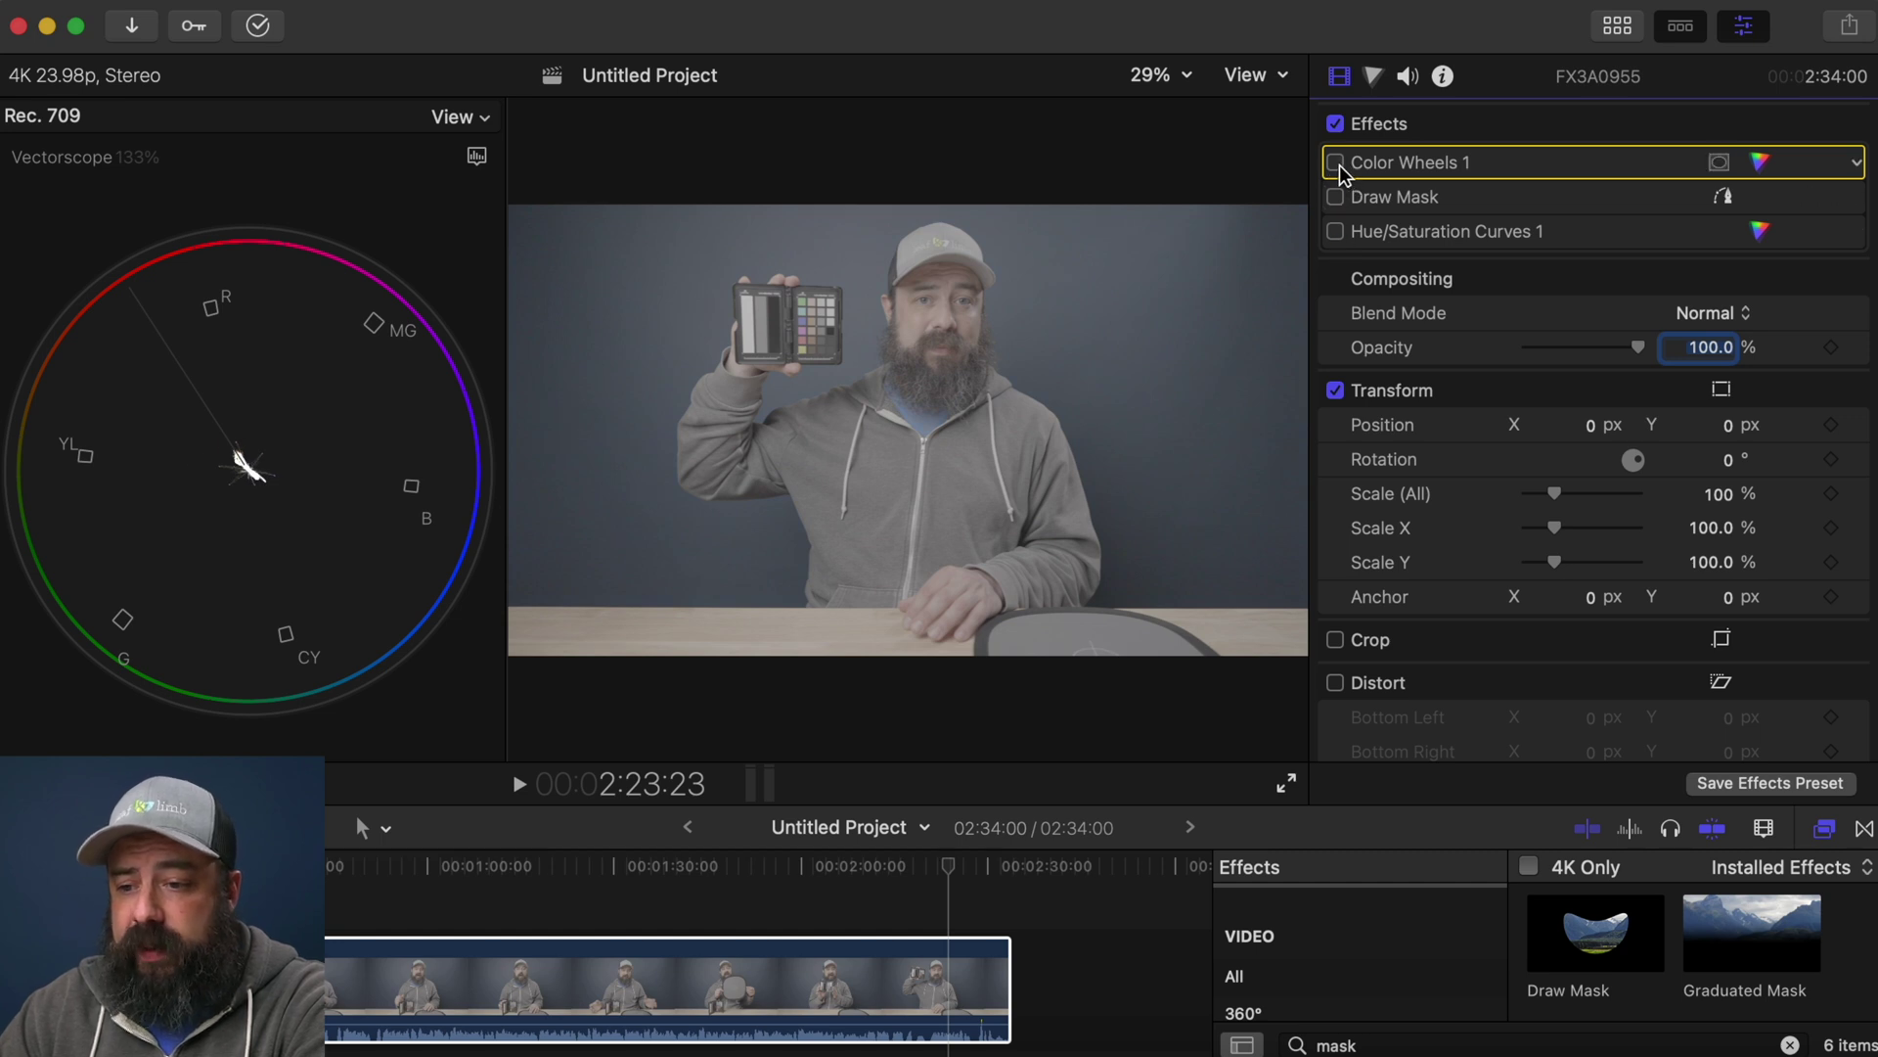
left_click(1338, 164)
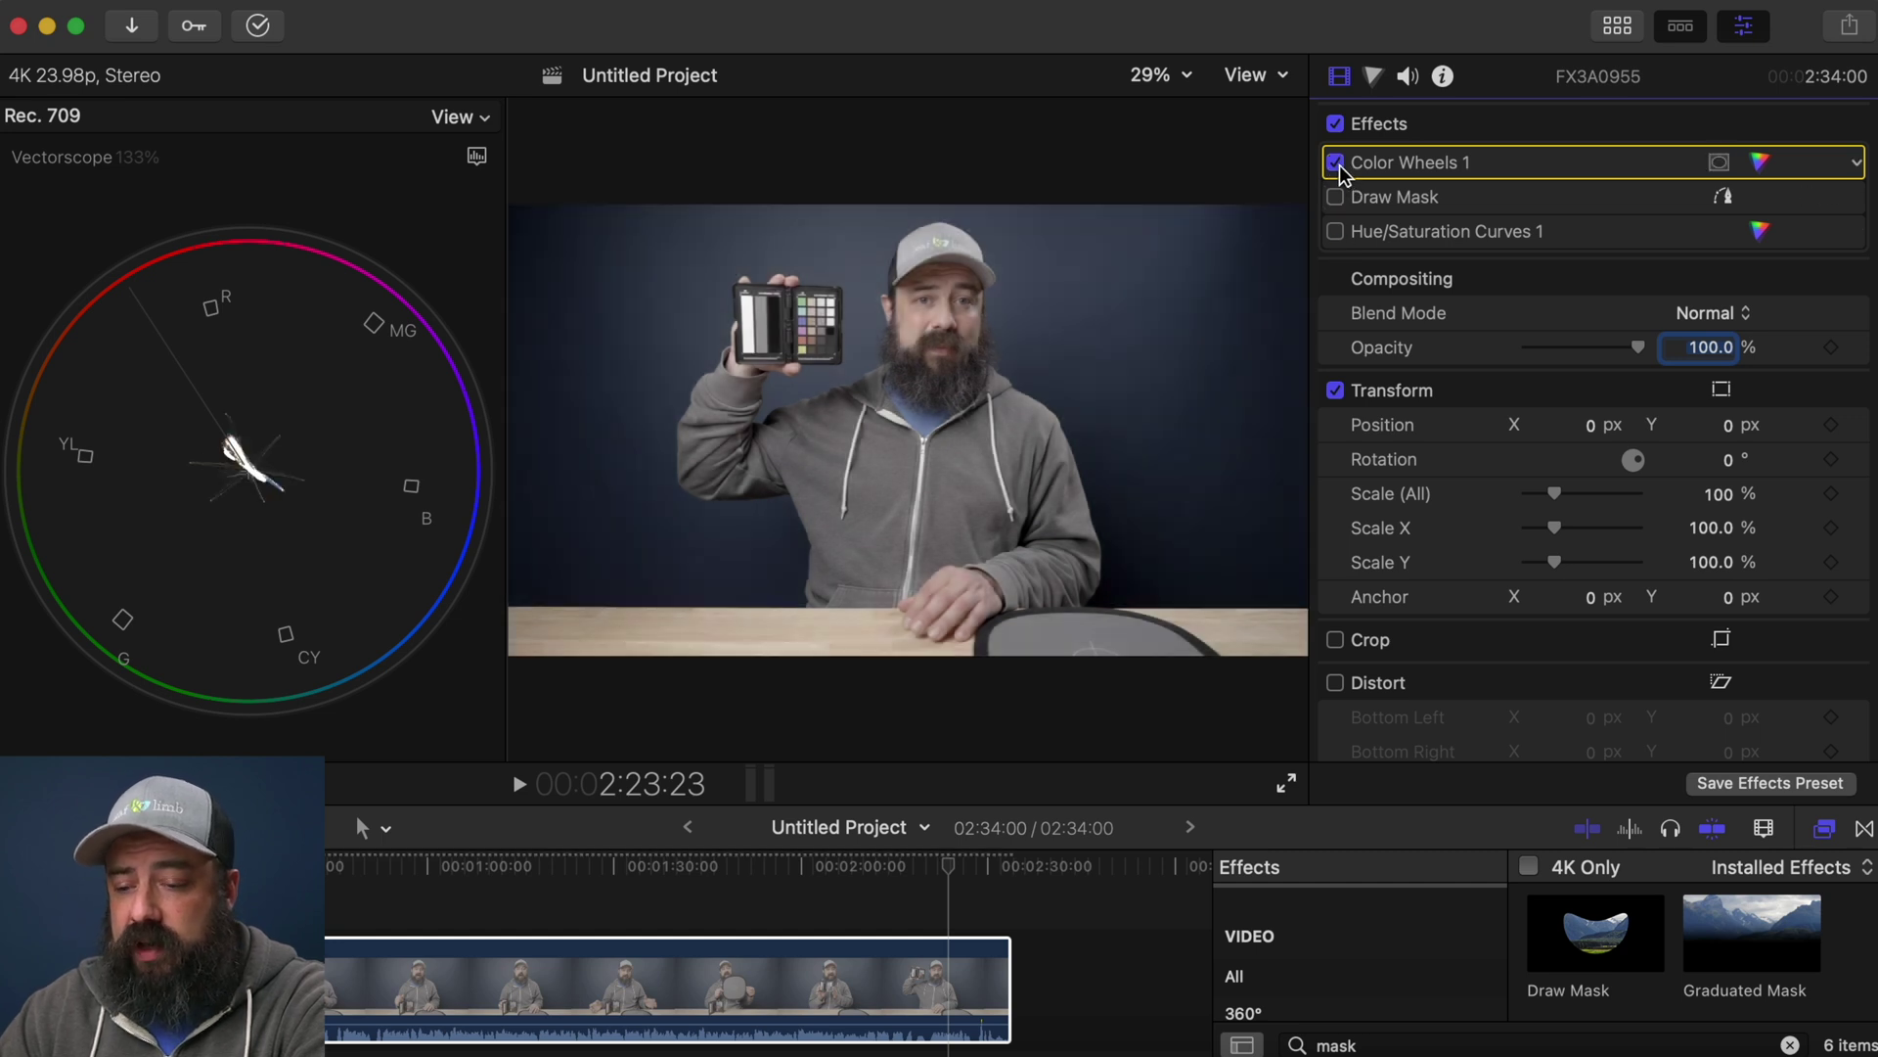
left_click(1336, 232)
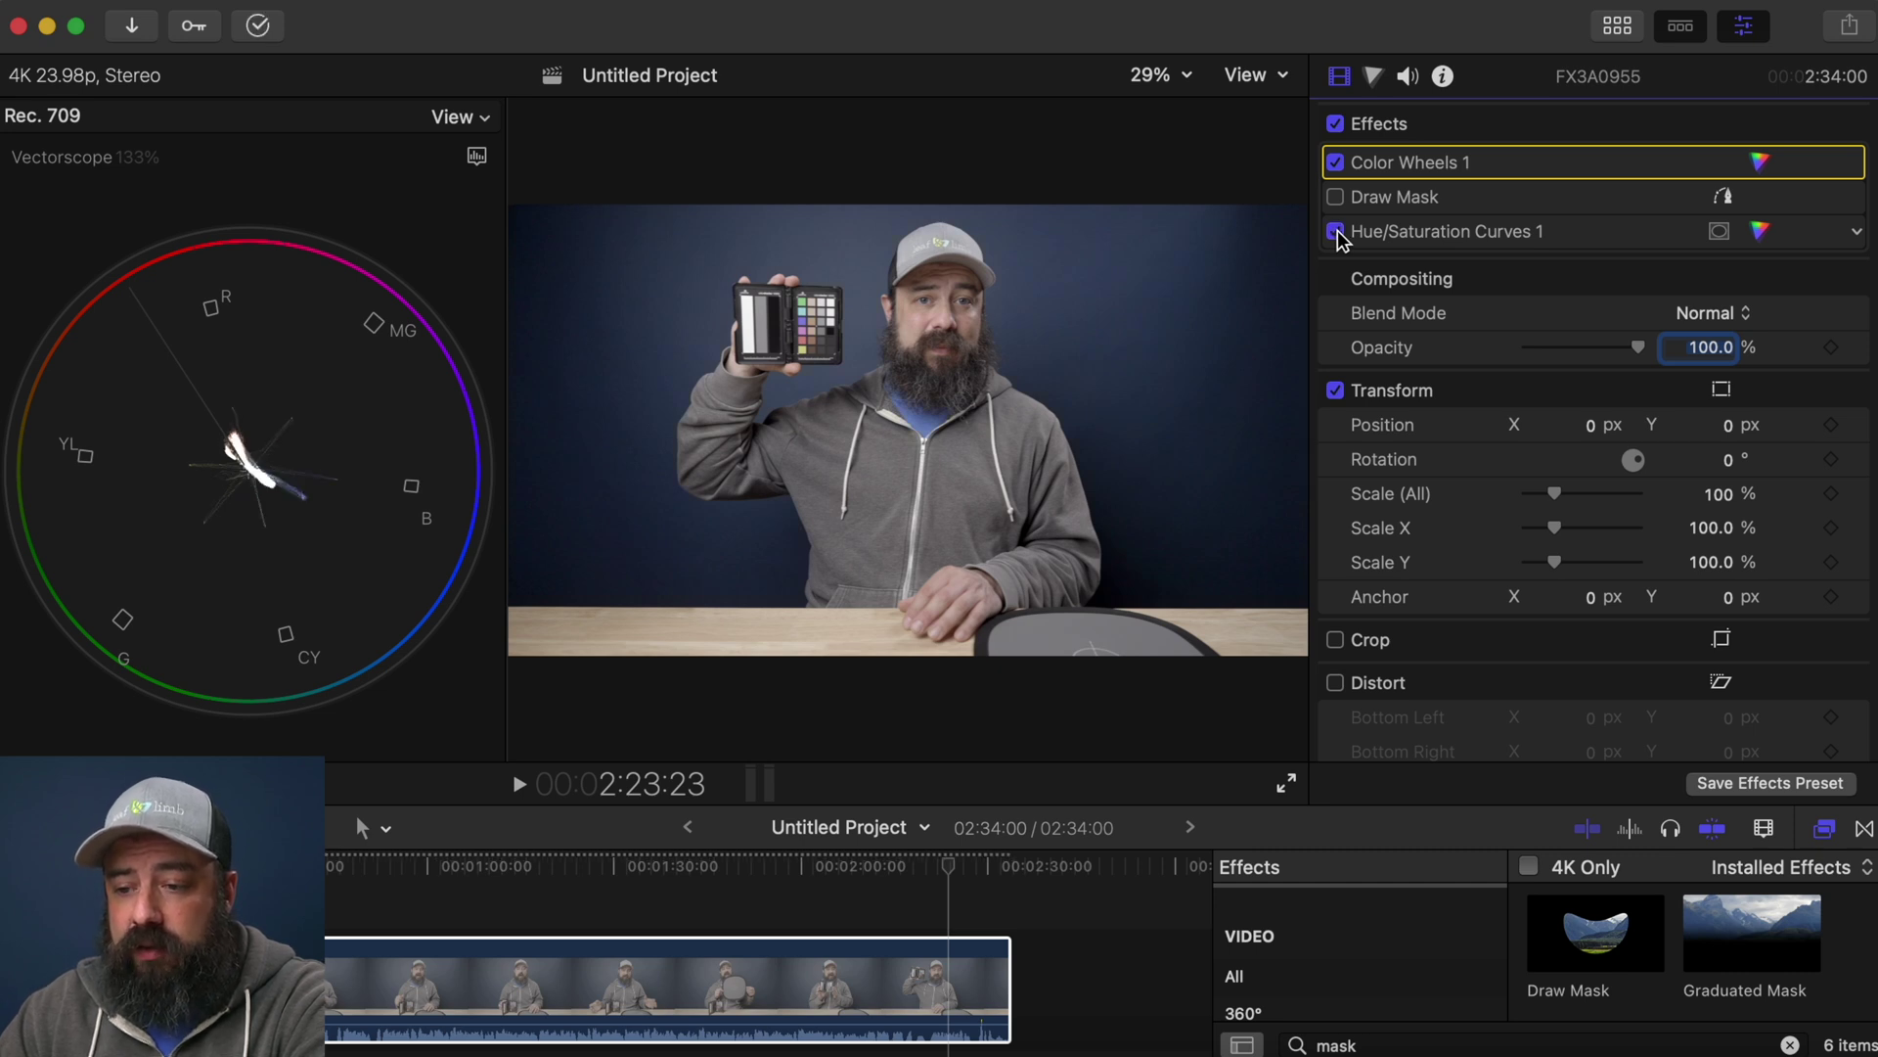
left_click(1337, 232)
left_click(1336, 232)
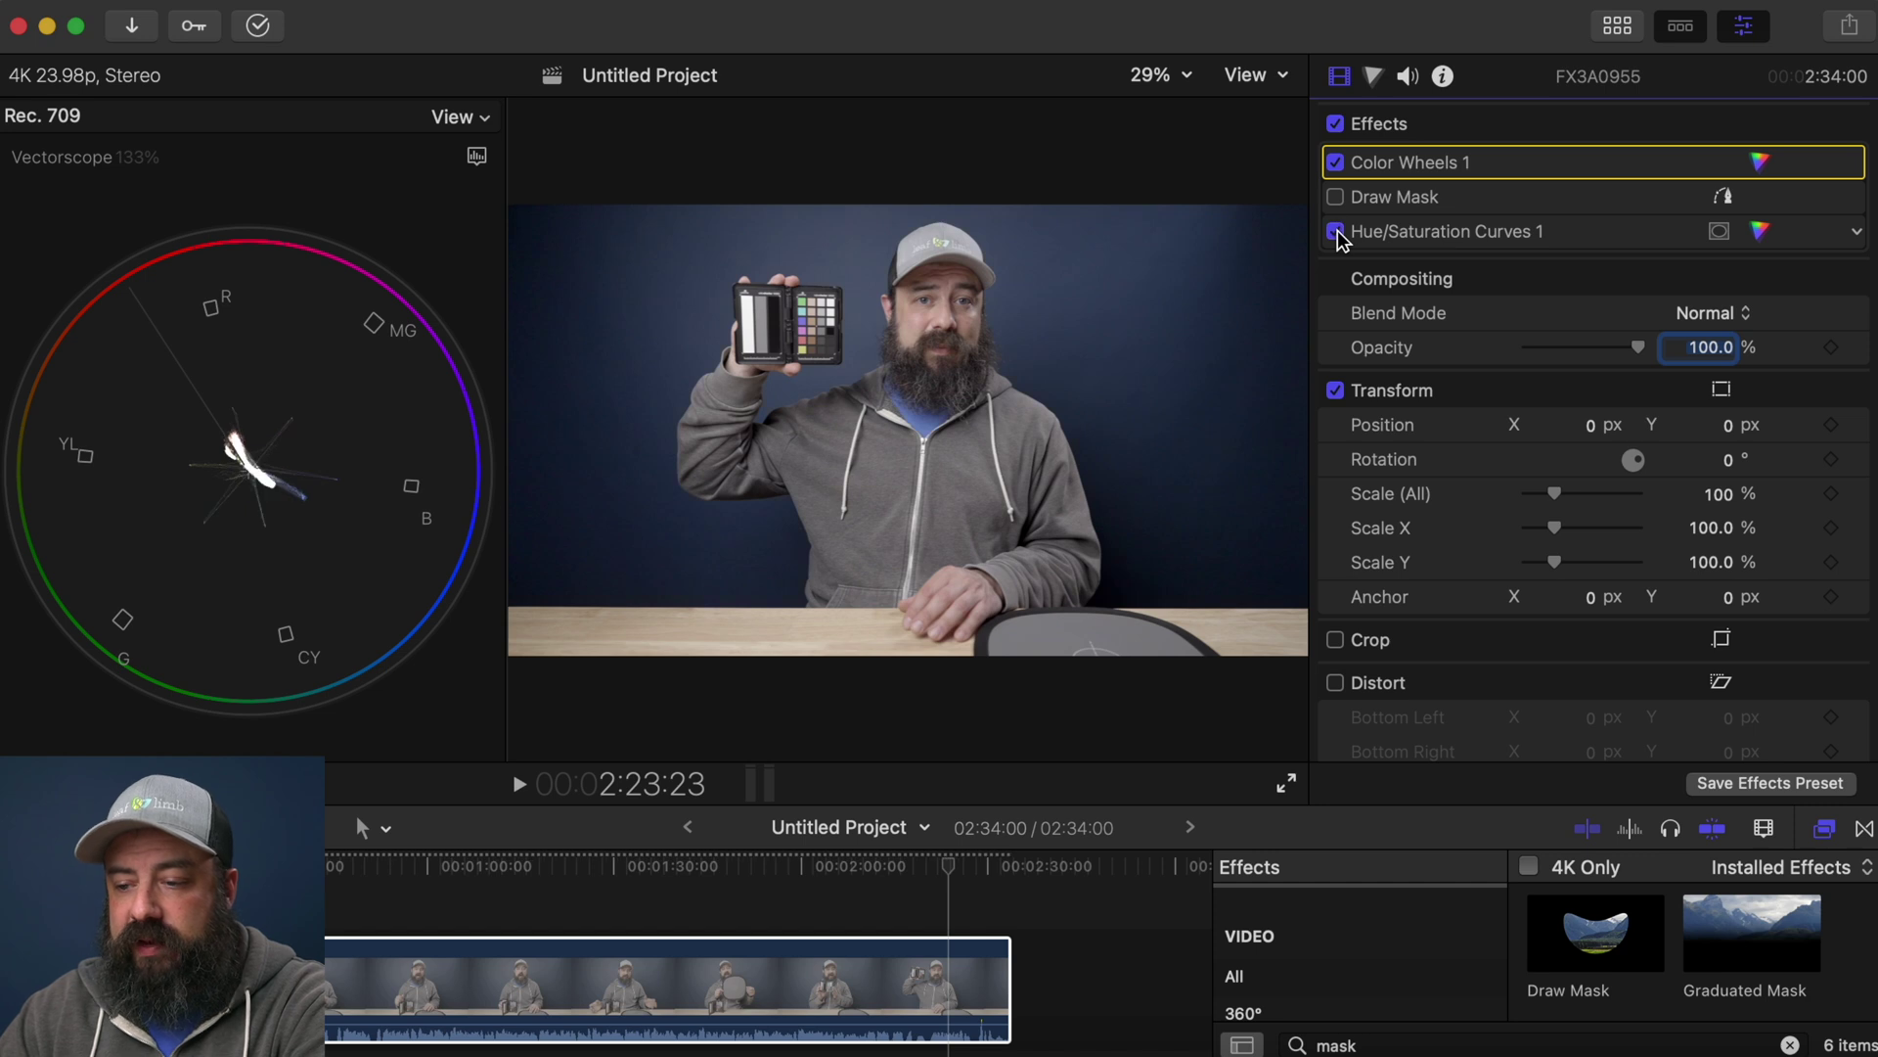
Display the waveform as an RGB Parade and fine-tune Color Wheels 1 with slightly lower highlights and midtones and slightly higher global saturation
left_click(1374, 76)
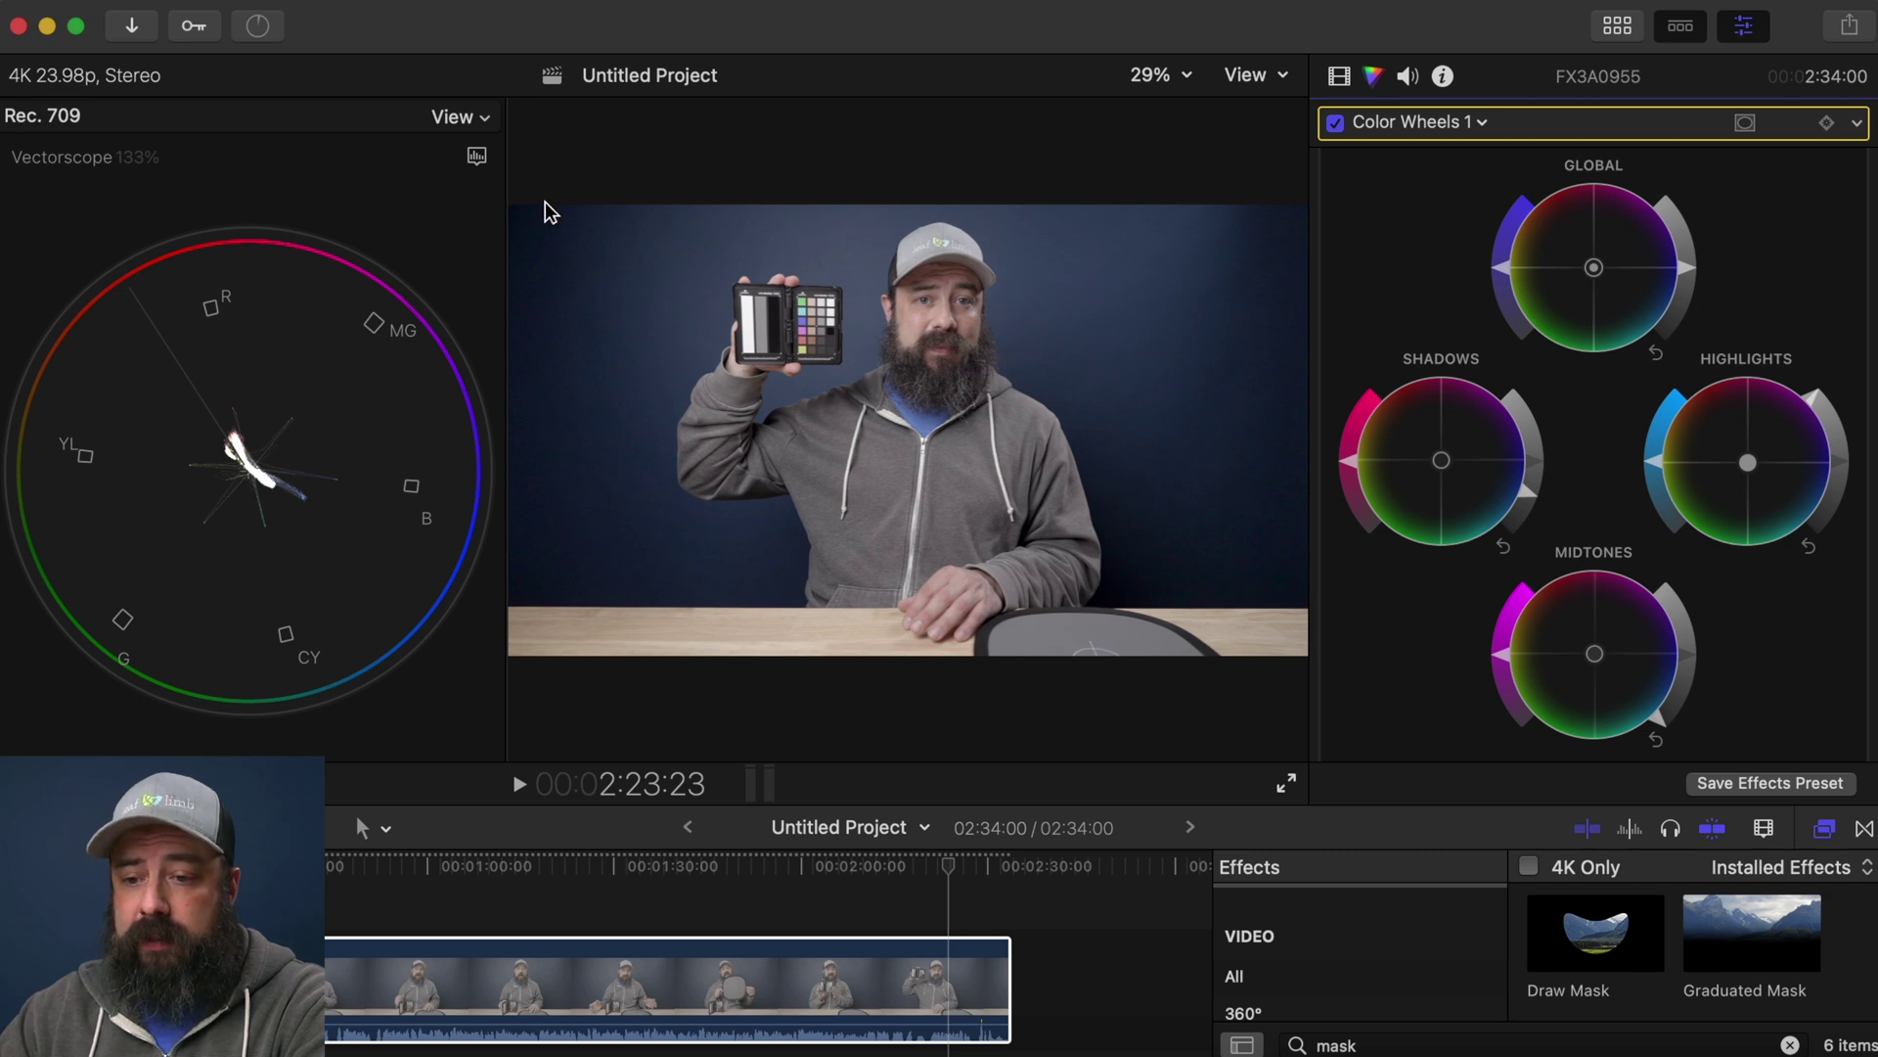
left_click(477, 156)
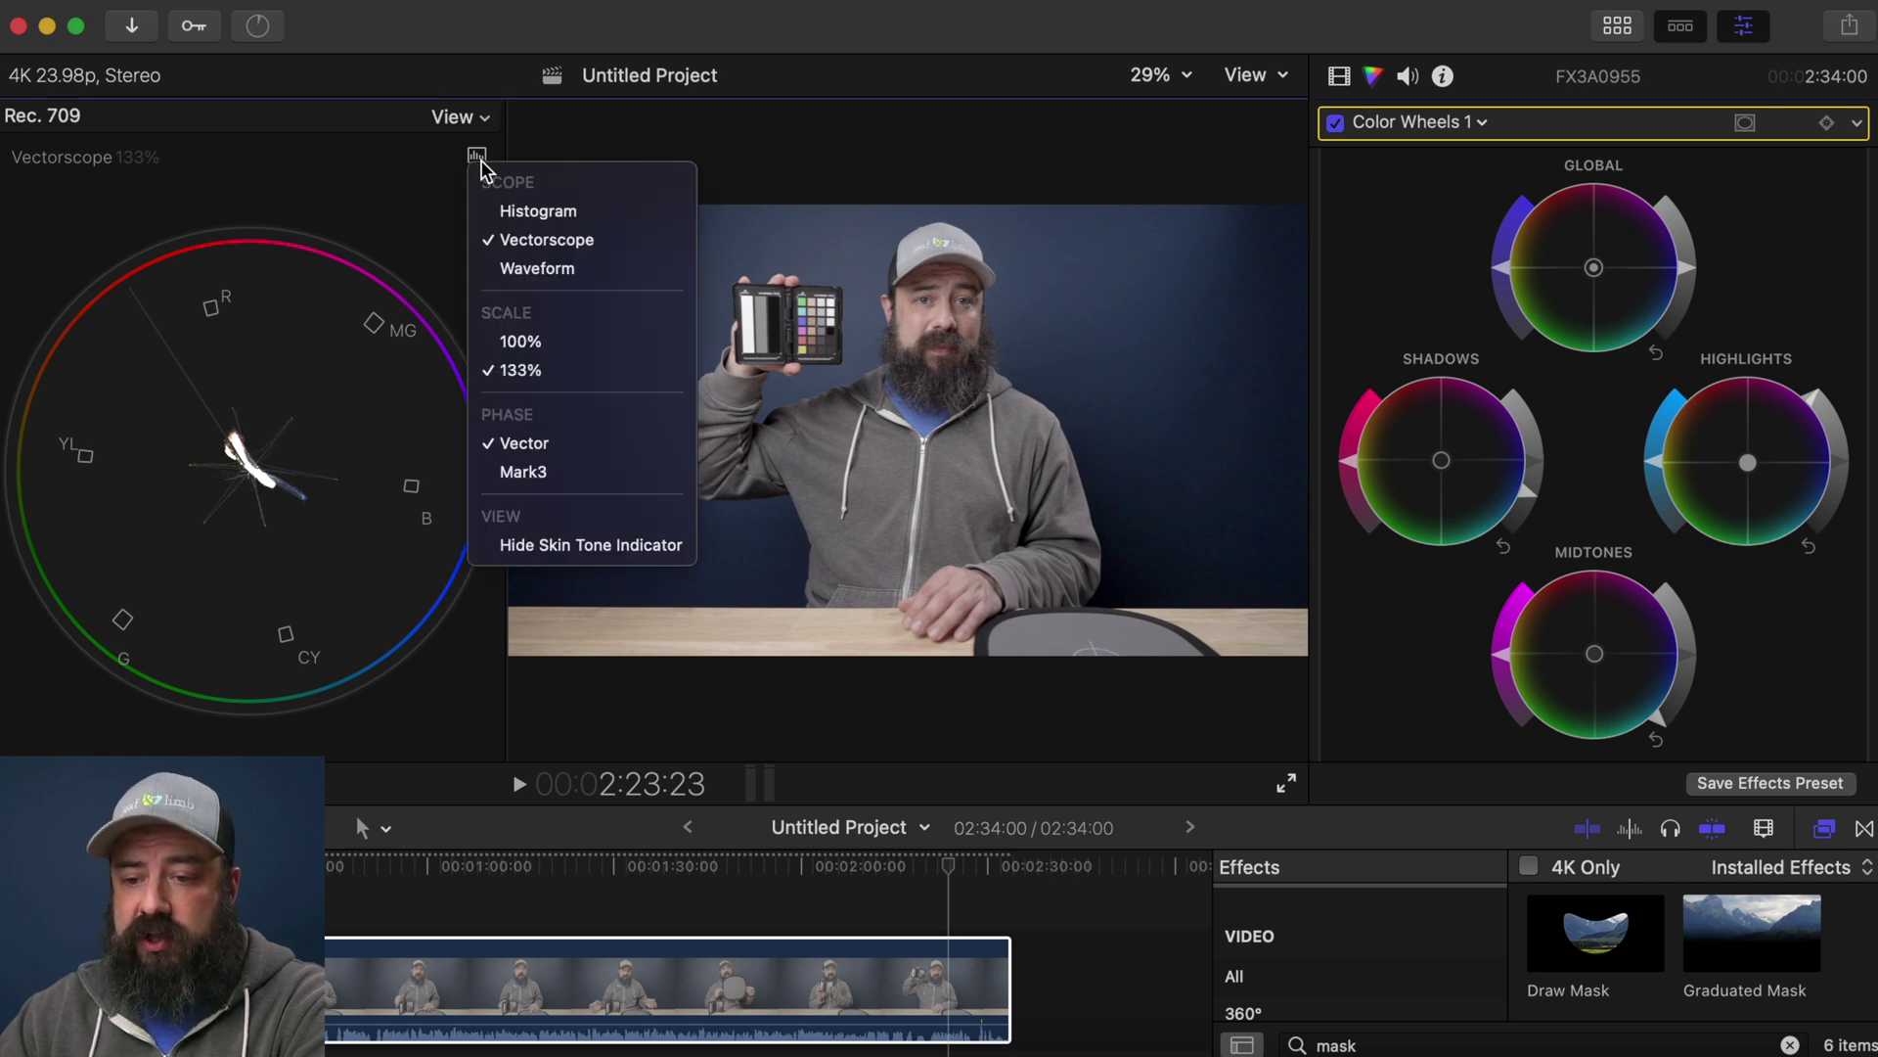
left_click(508, 267)
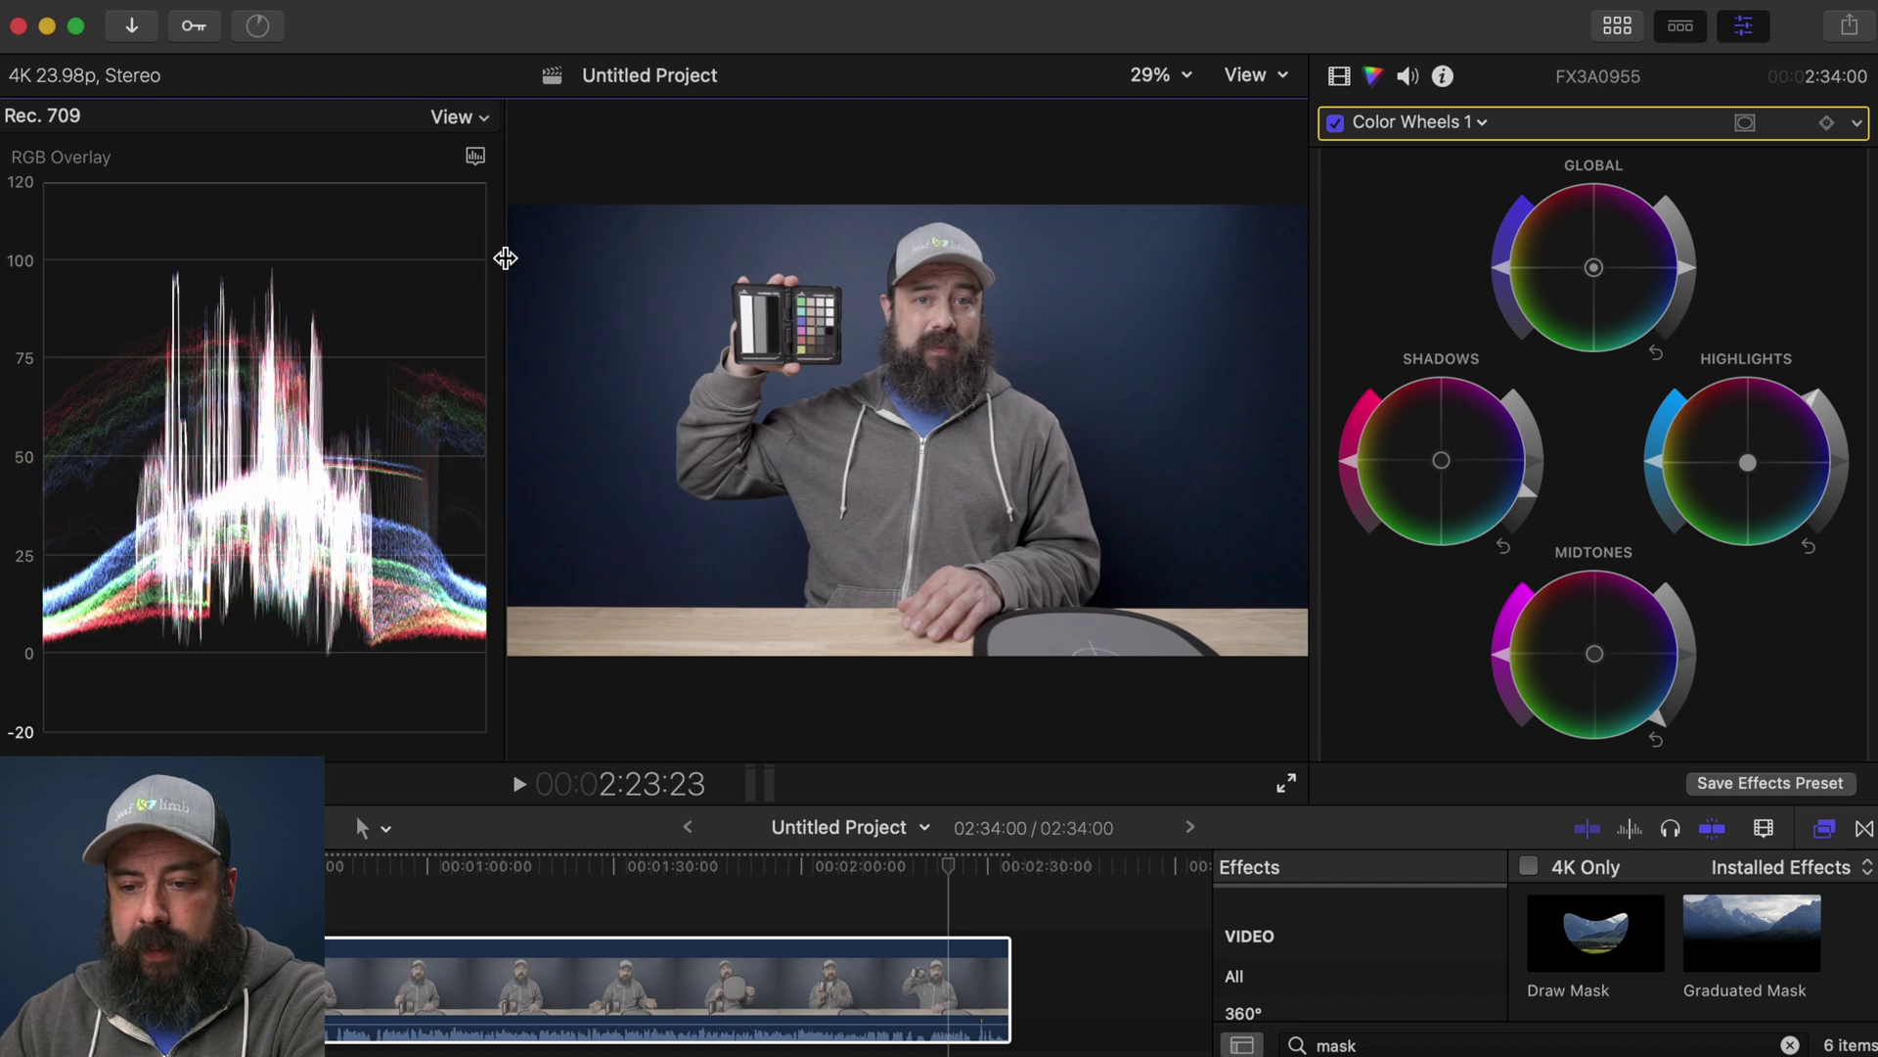
left_click(475, 155)
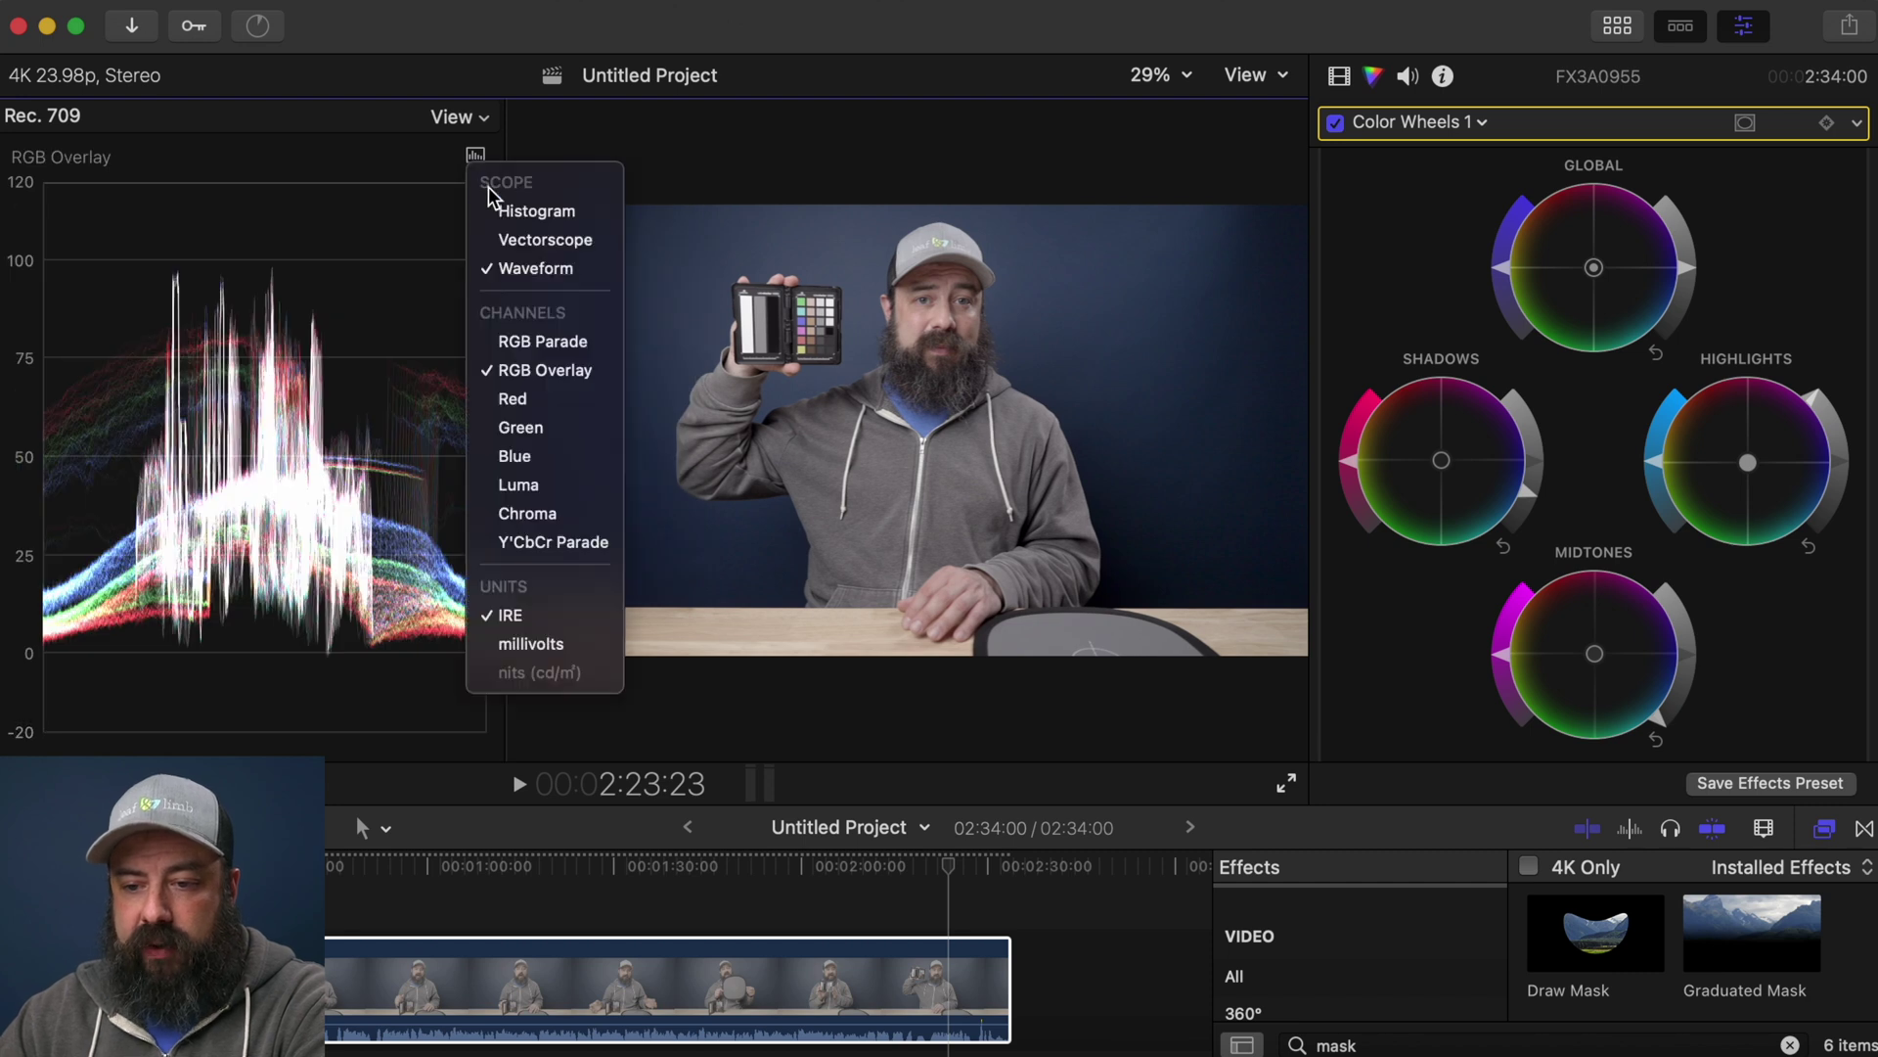
left_click(531, 344)
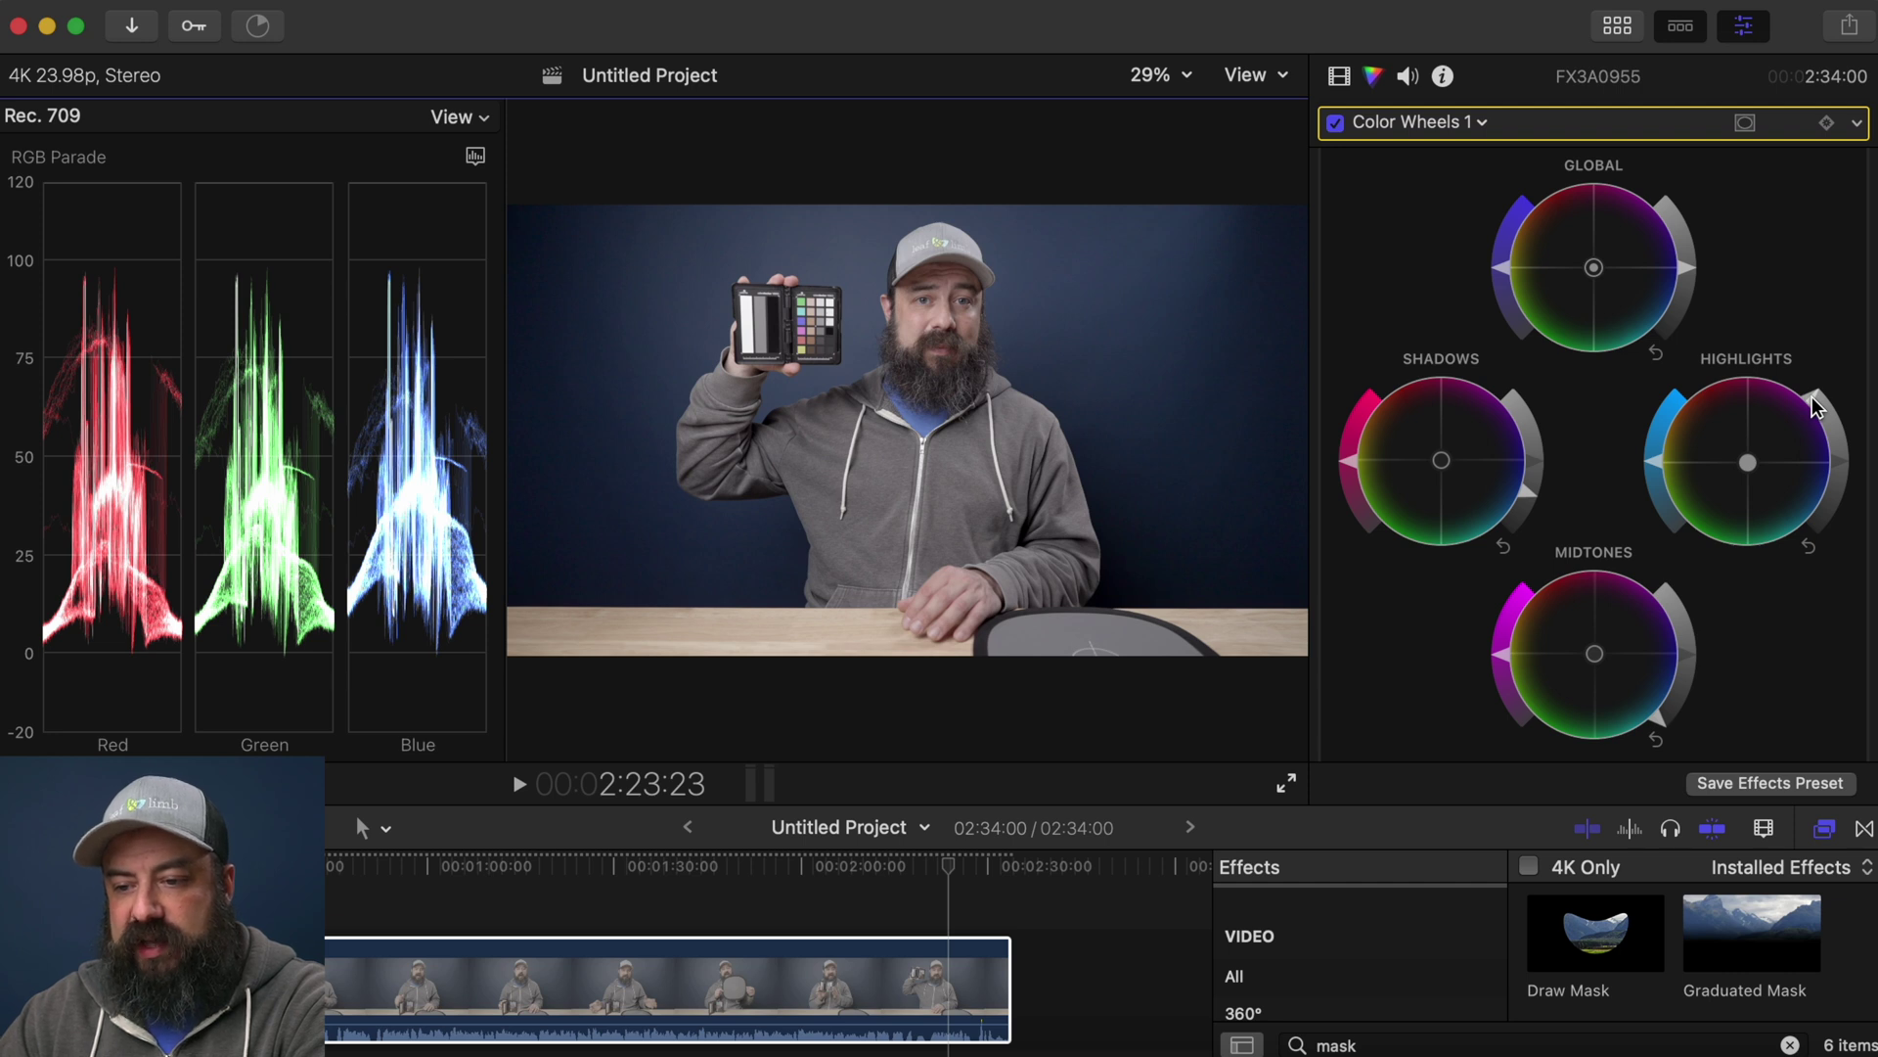
left_click_drag(1814, 406, 1817, 411)
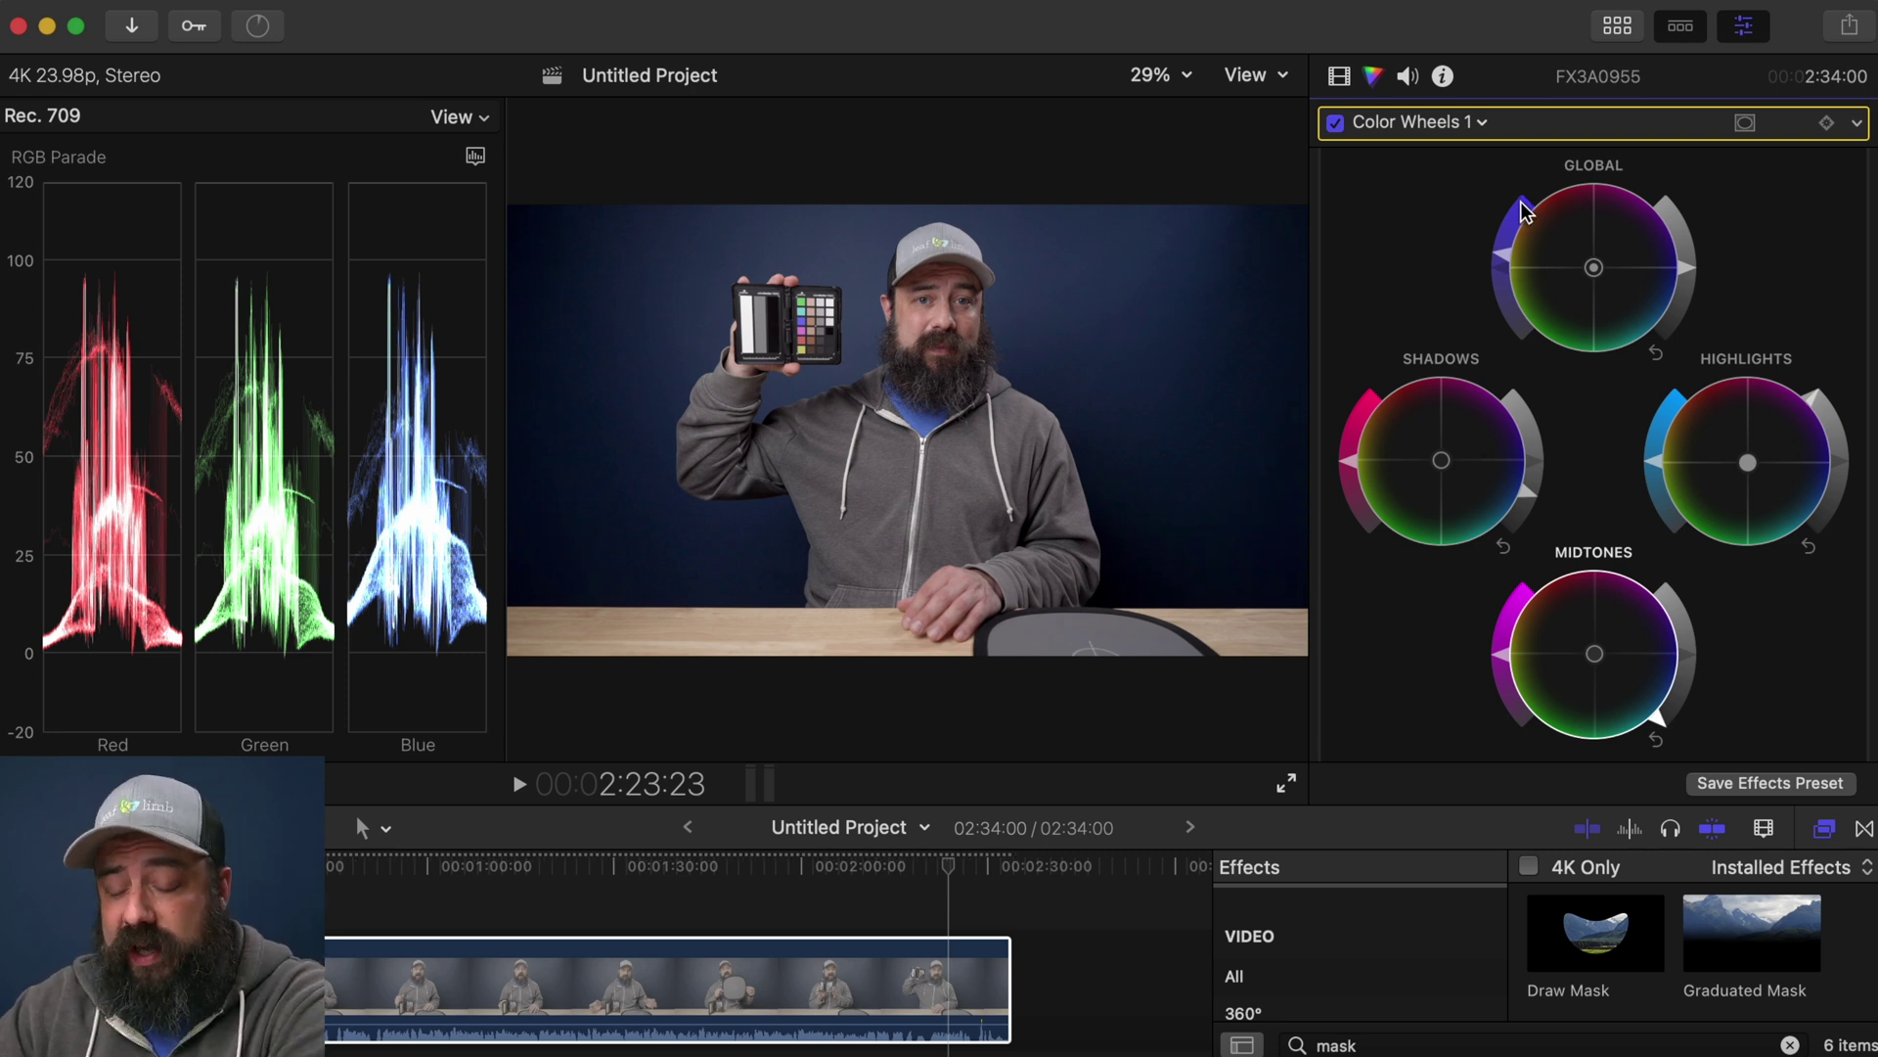
Switch the scope back to Vectorscope, scale the clip to 400% and reposition it so the face fills the frame
left_click(476, 159)
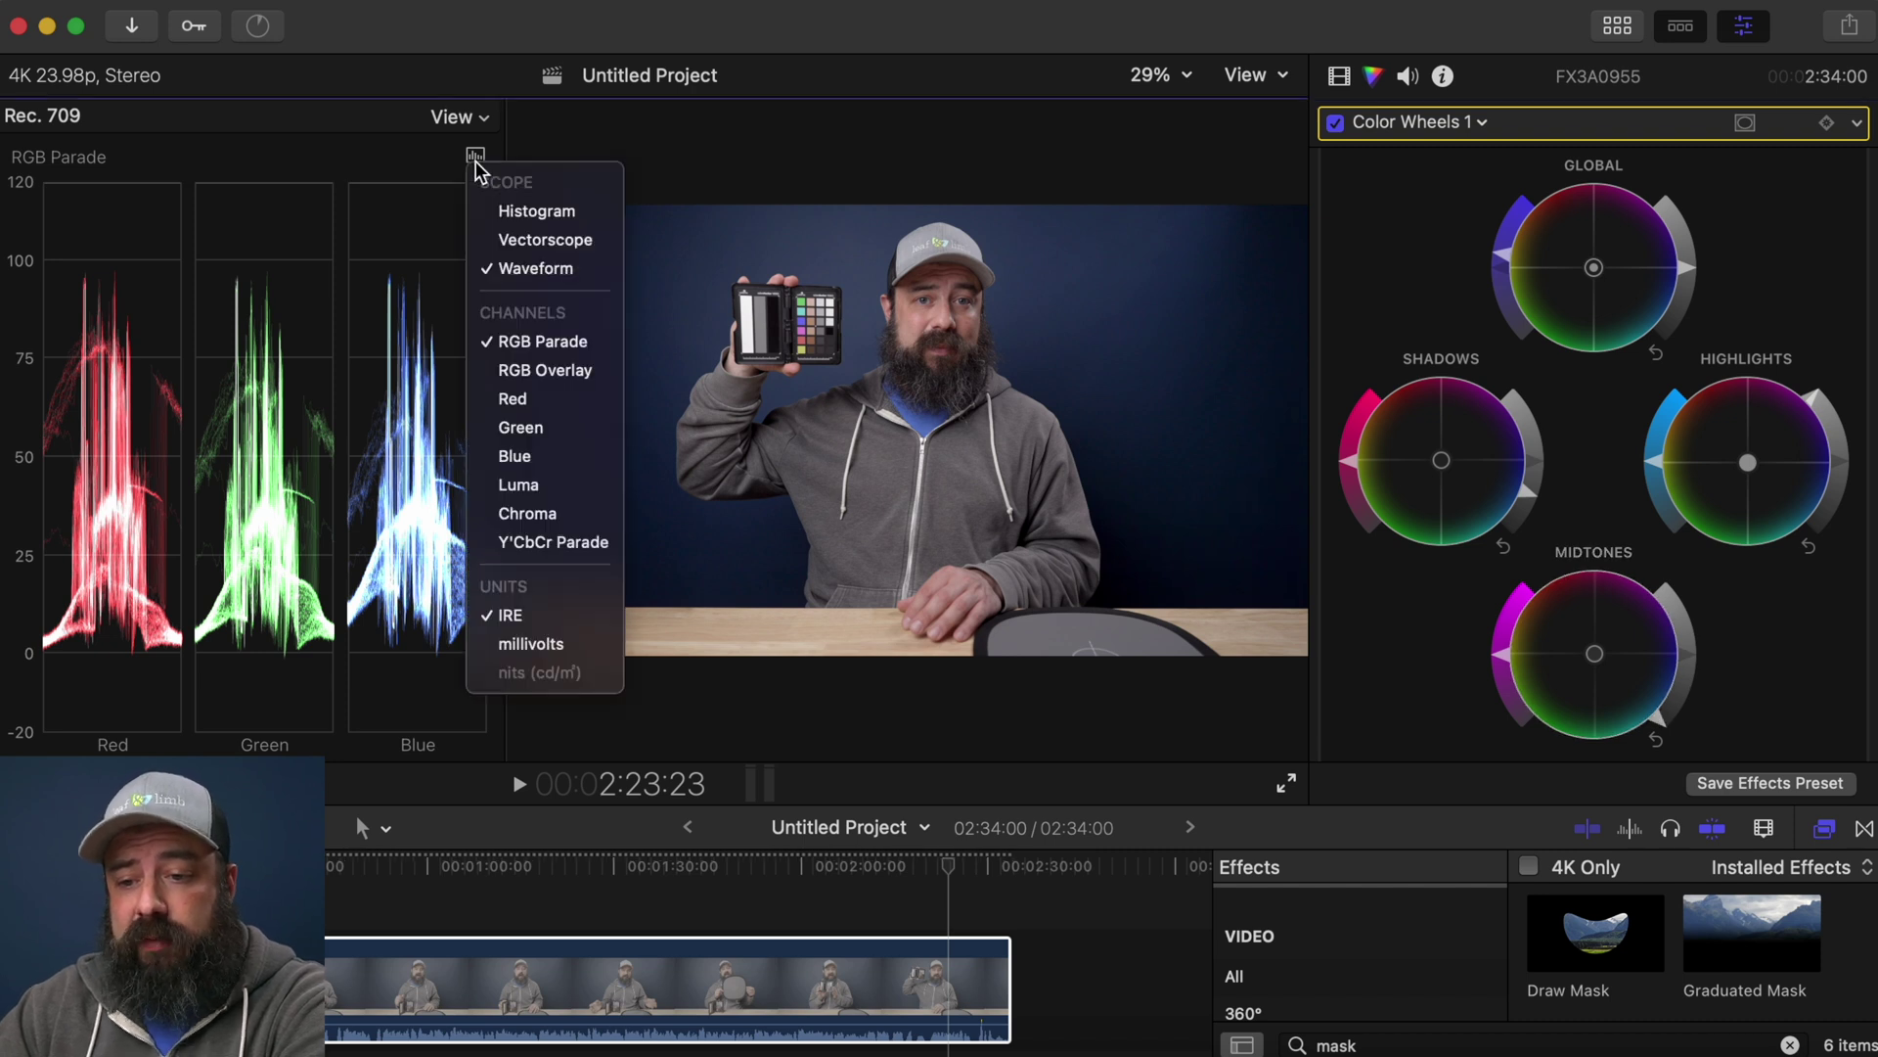
left_click(508, 242)
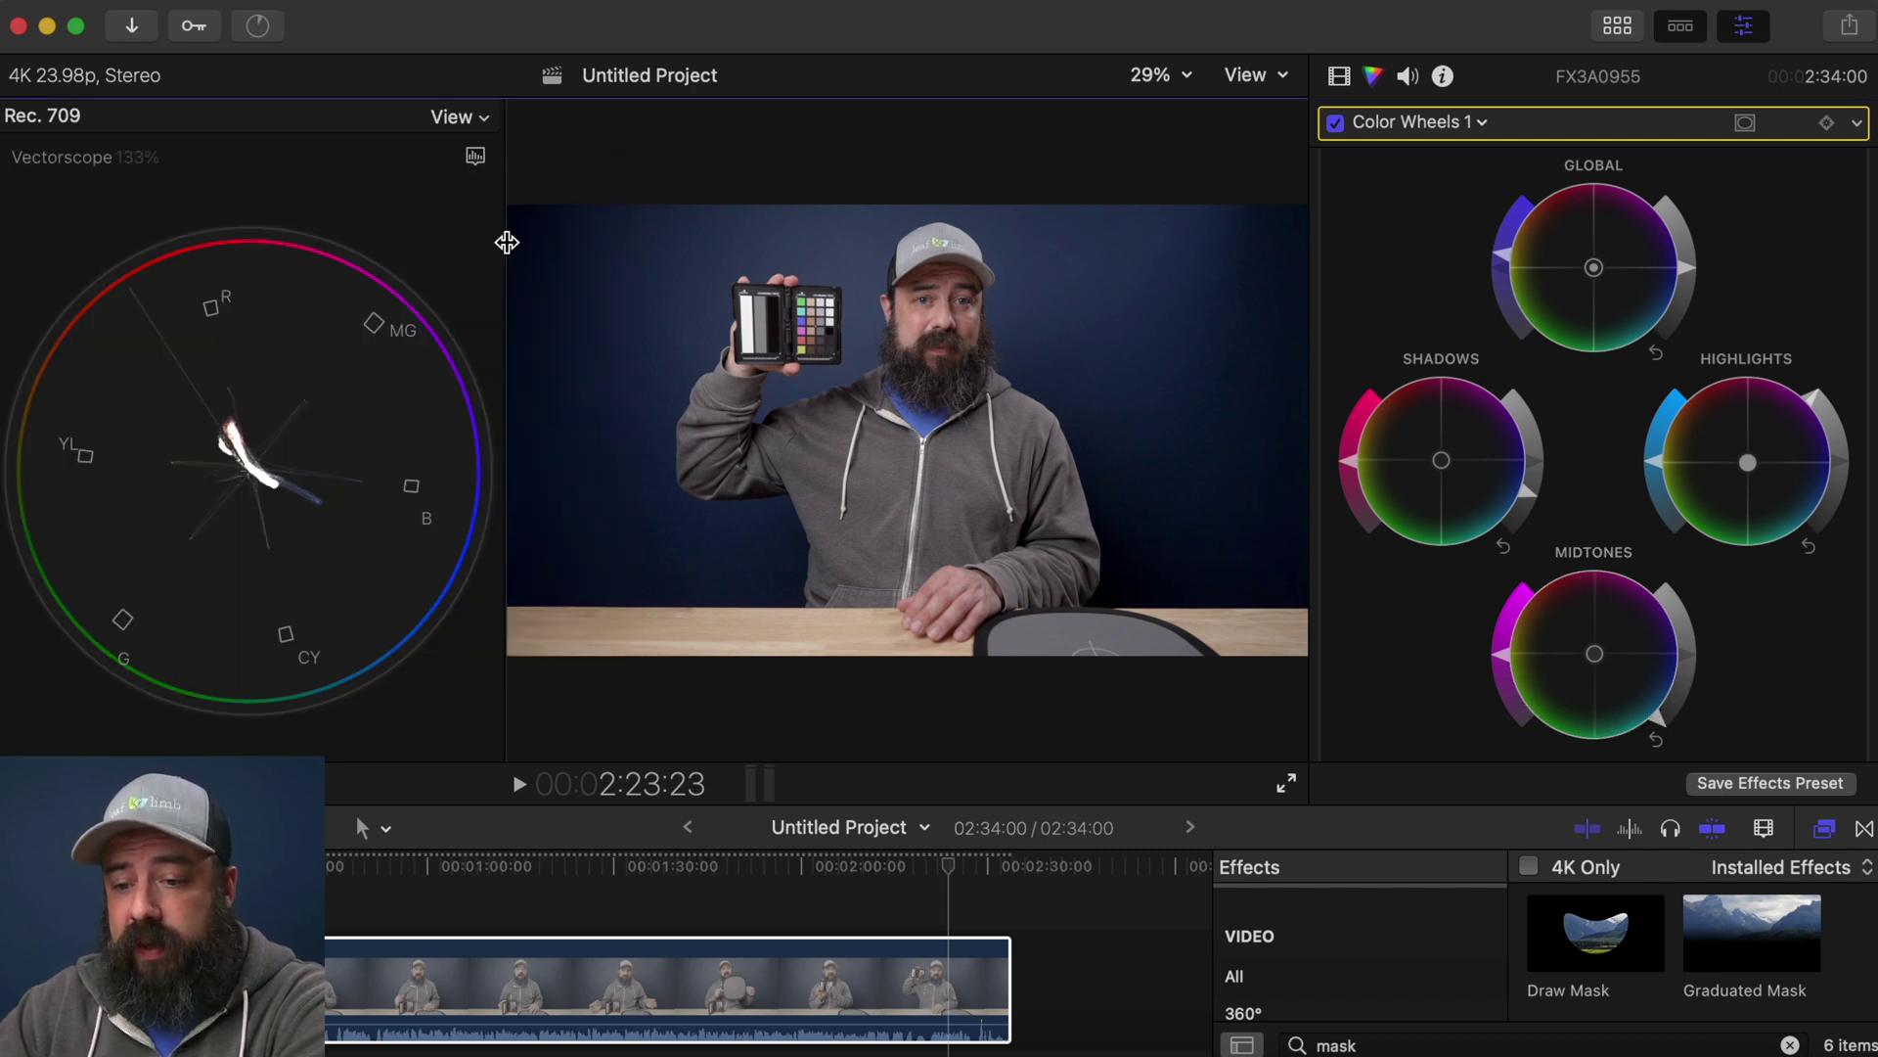
left_click(1340, 78)
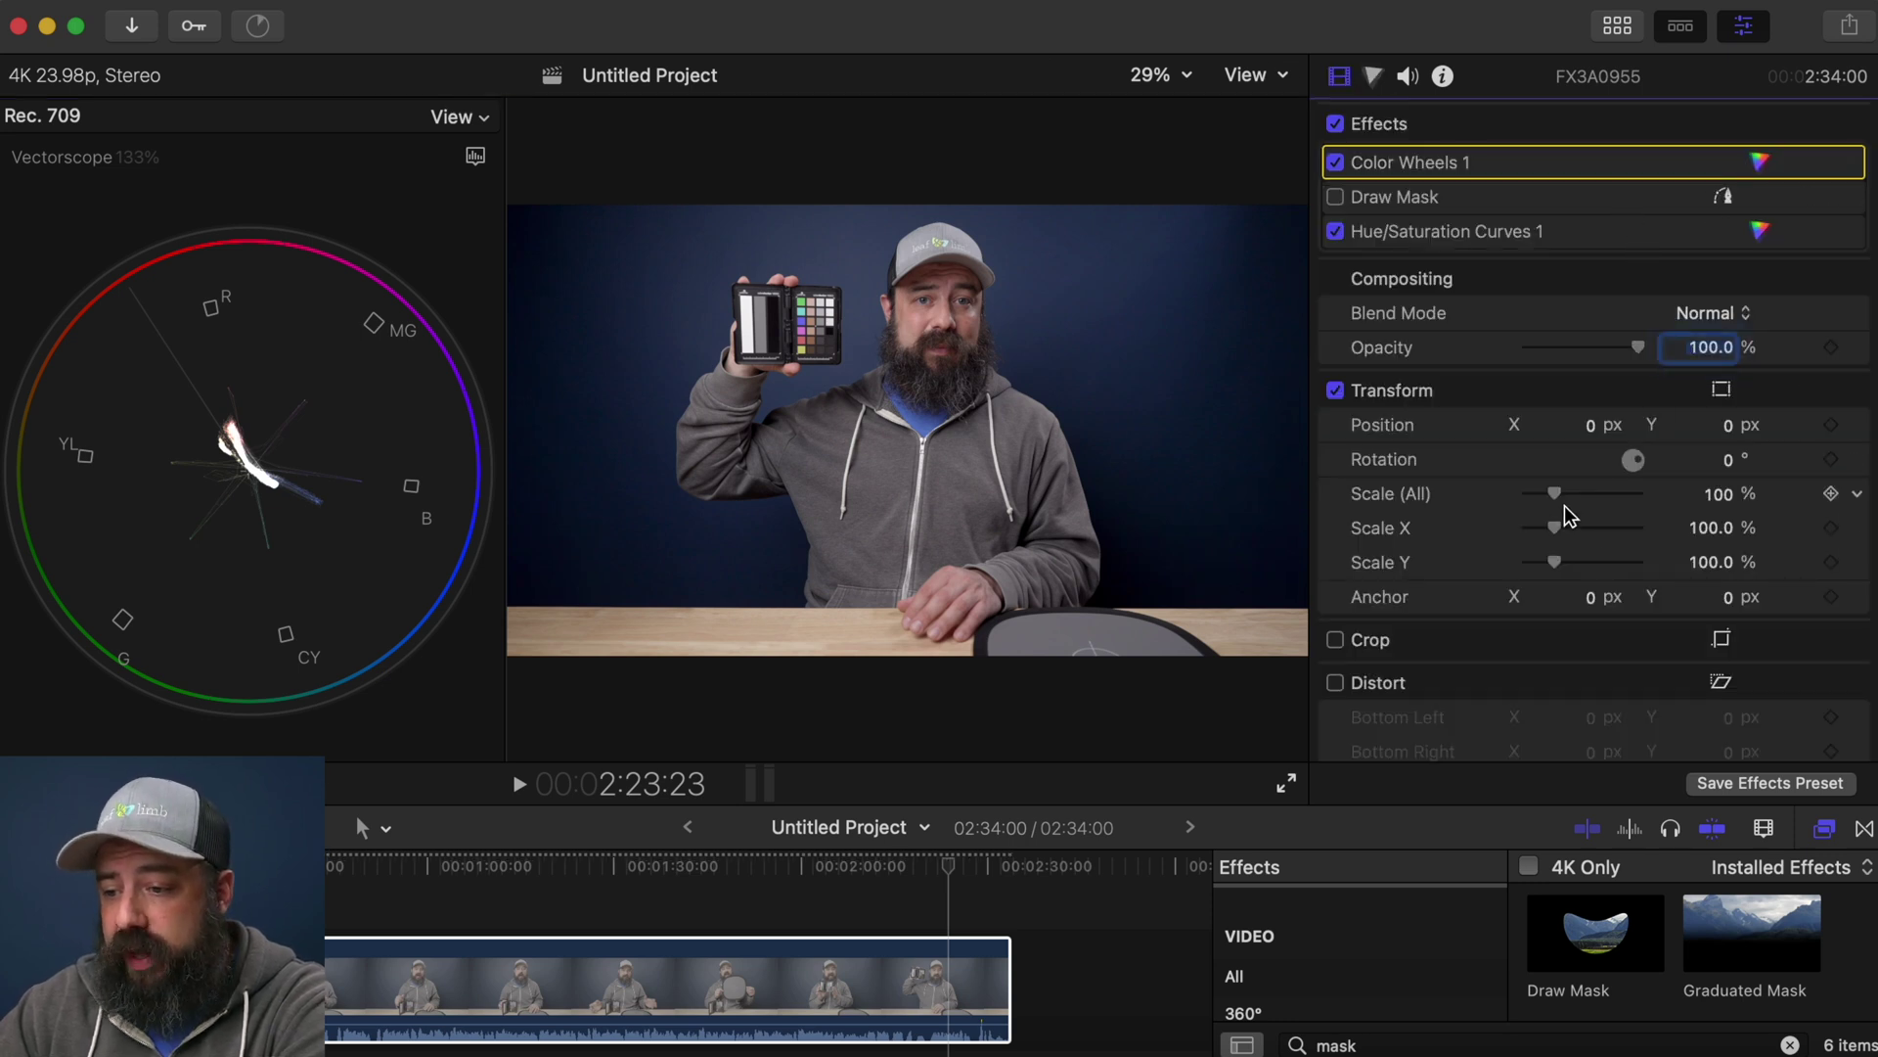
left_click_drag(1555, 493, 1638, 493)
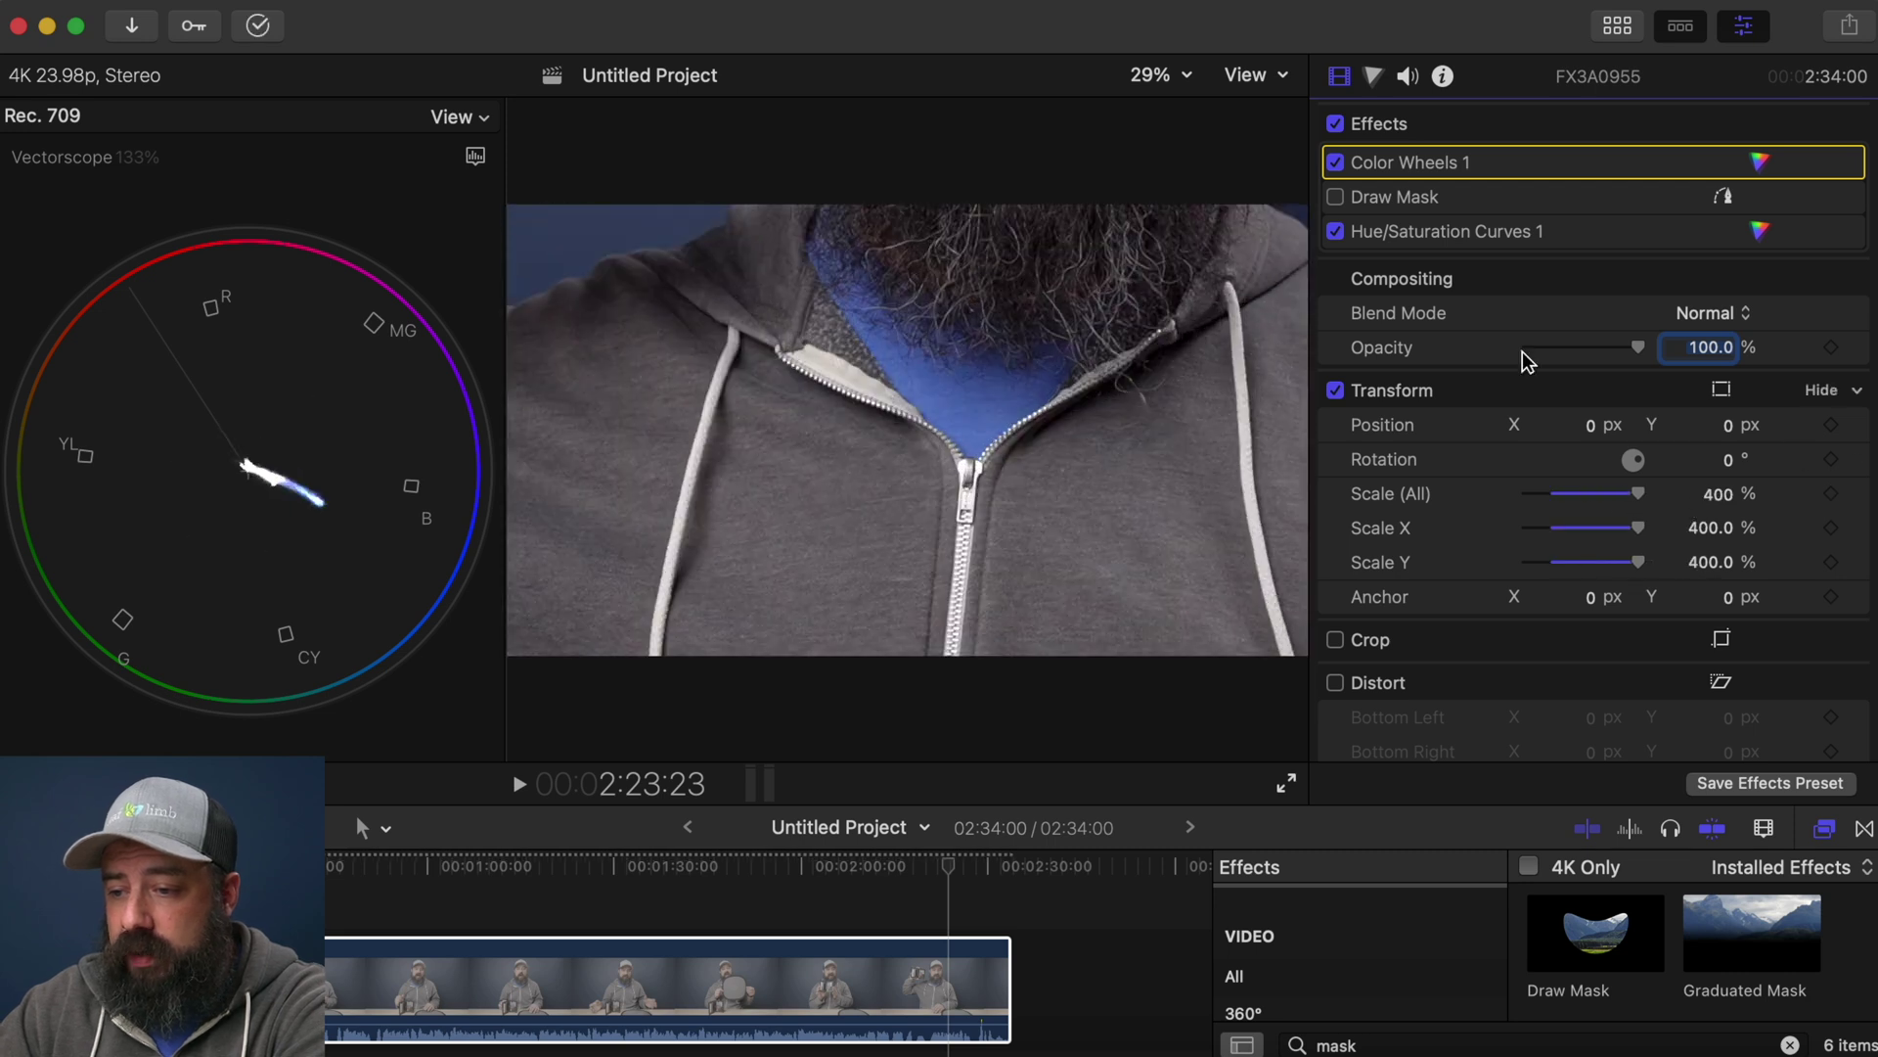
left_click(1723, 428)
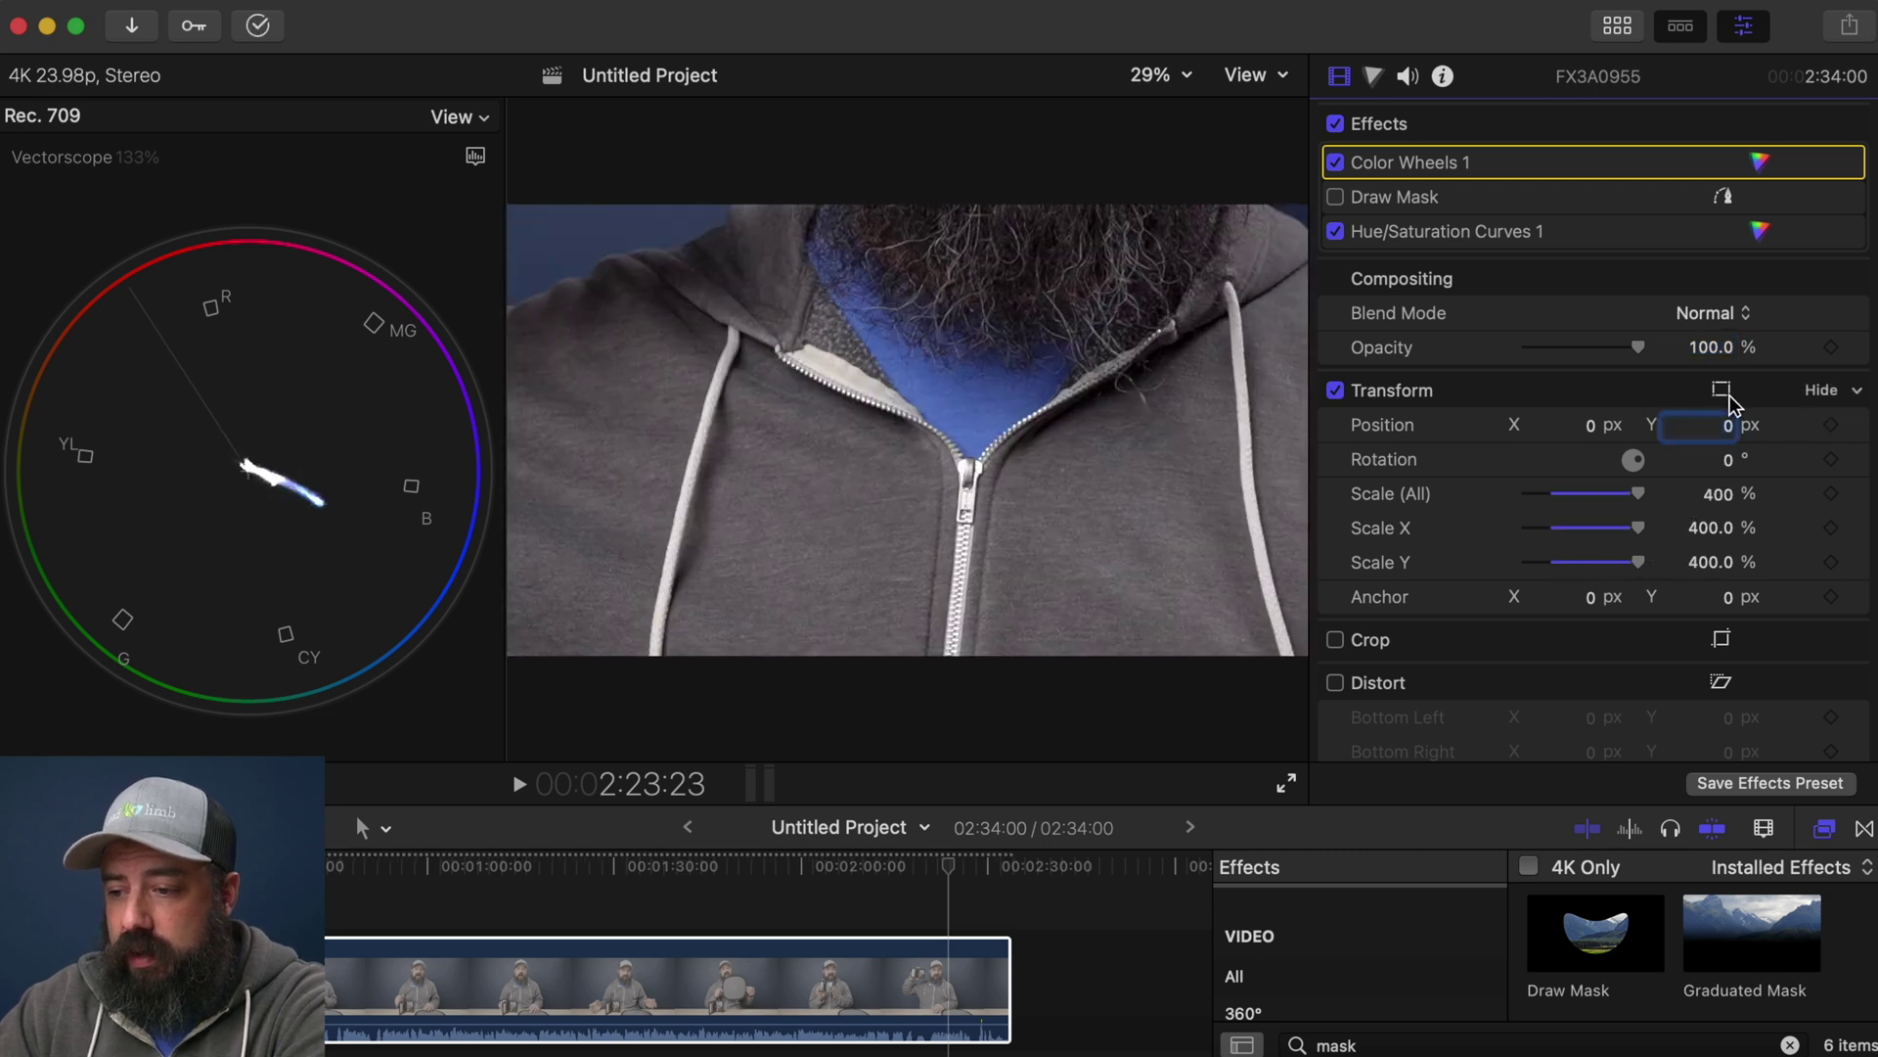
left_click(1722, 388)
left_click_drag(1020, 256, 885, 705)
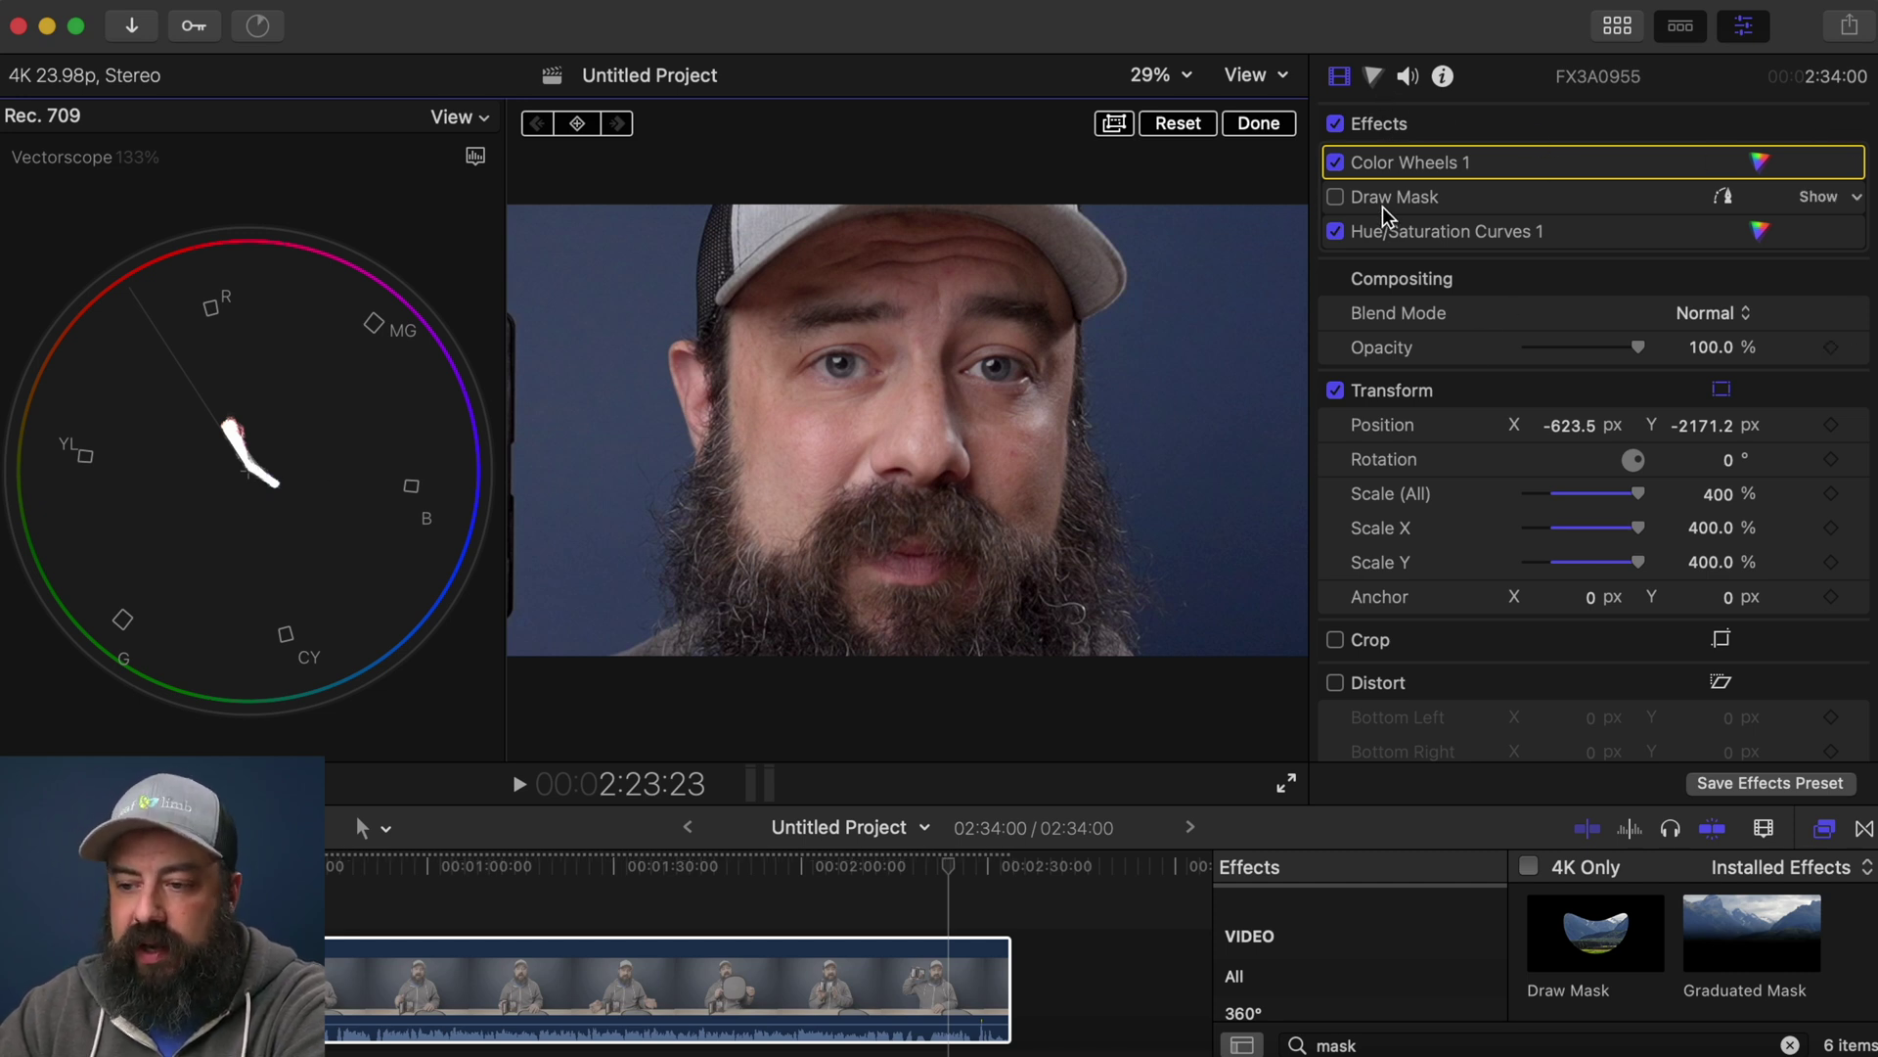
Try a small adjustment of the red point on the Hue vs Hue curve against the skin tone indicator, and return to the clip's video parameters
left_click(1374, 75)
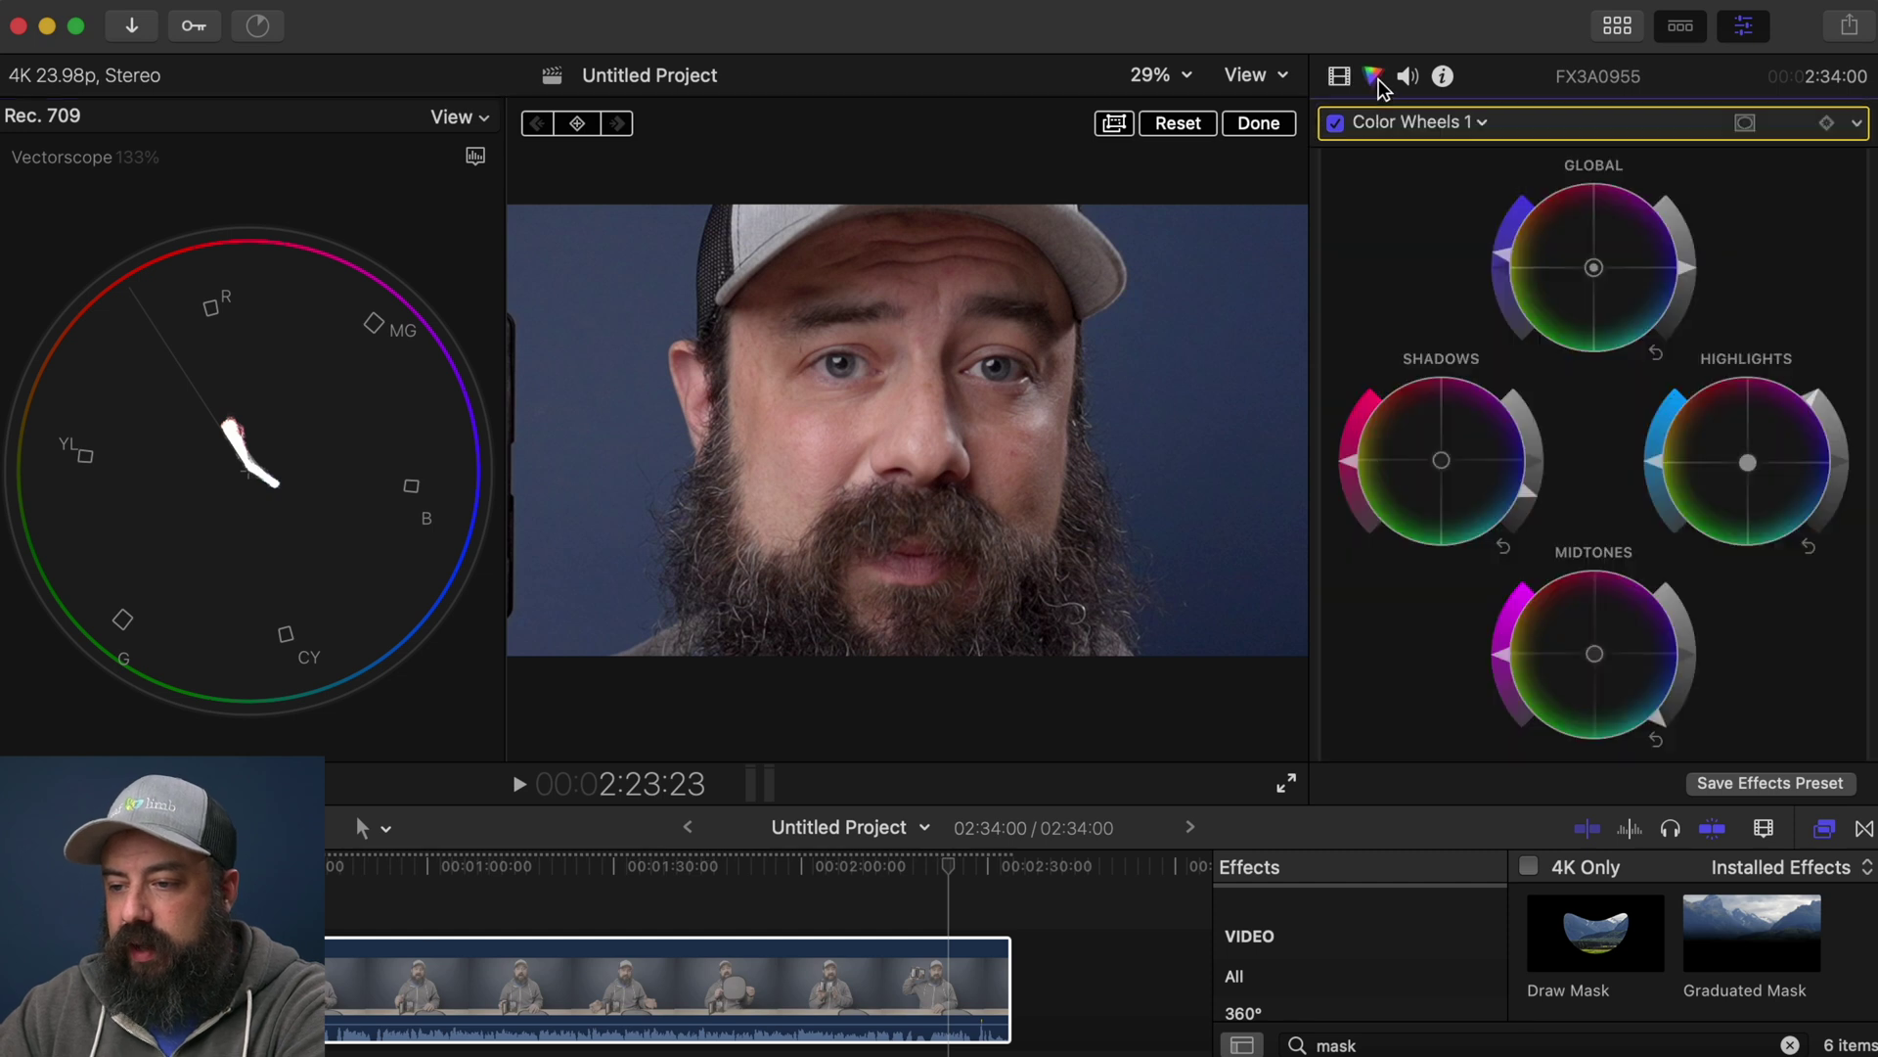
left_click(1421, 125)
left_click(1438, 210)
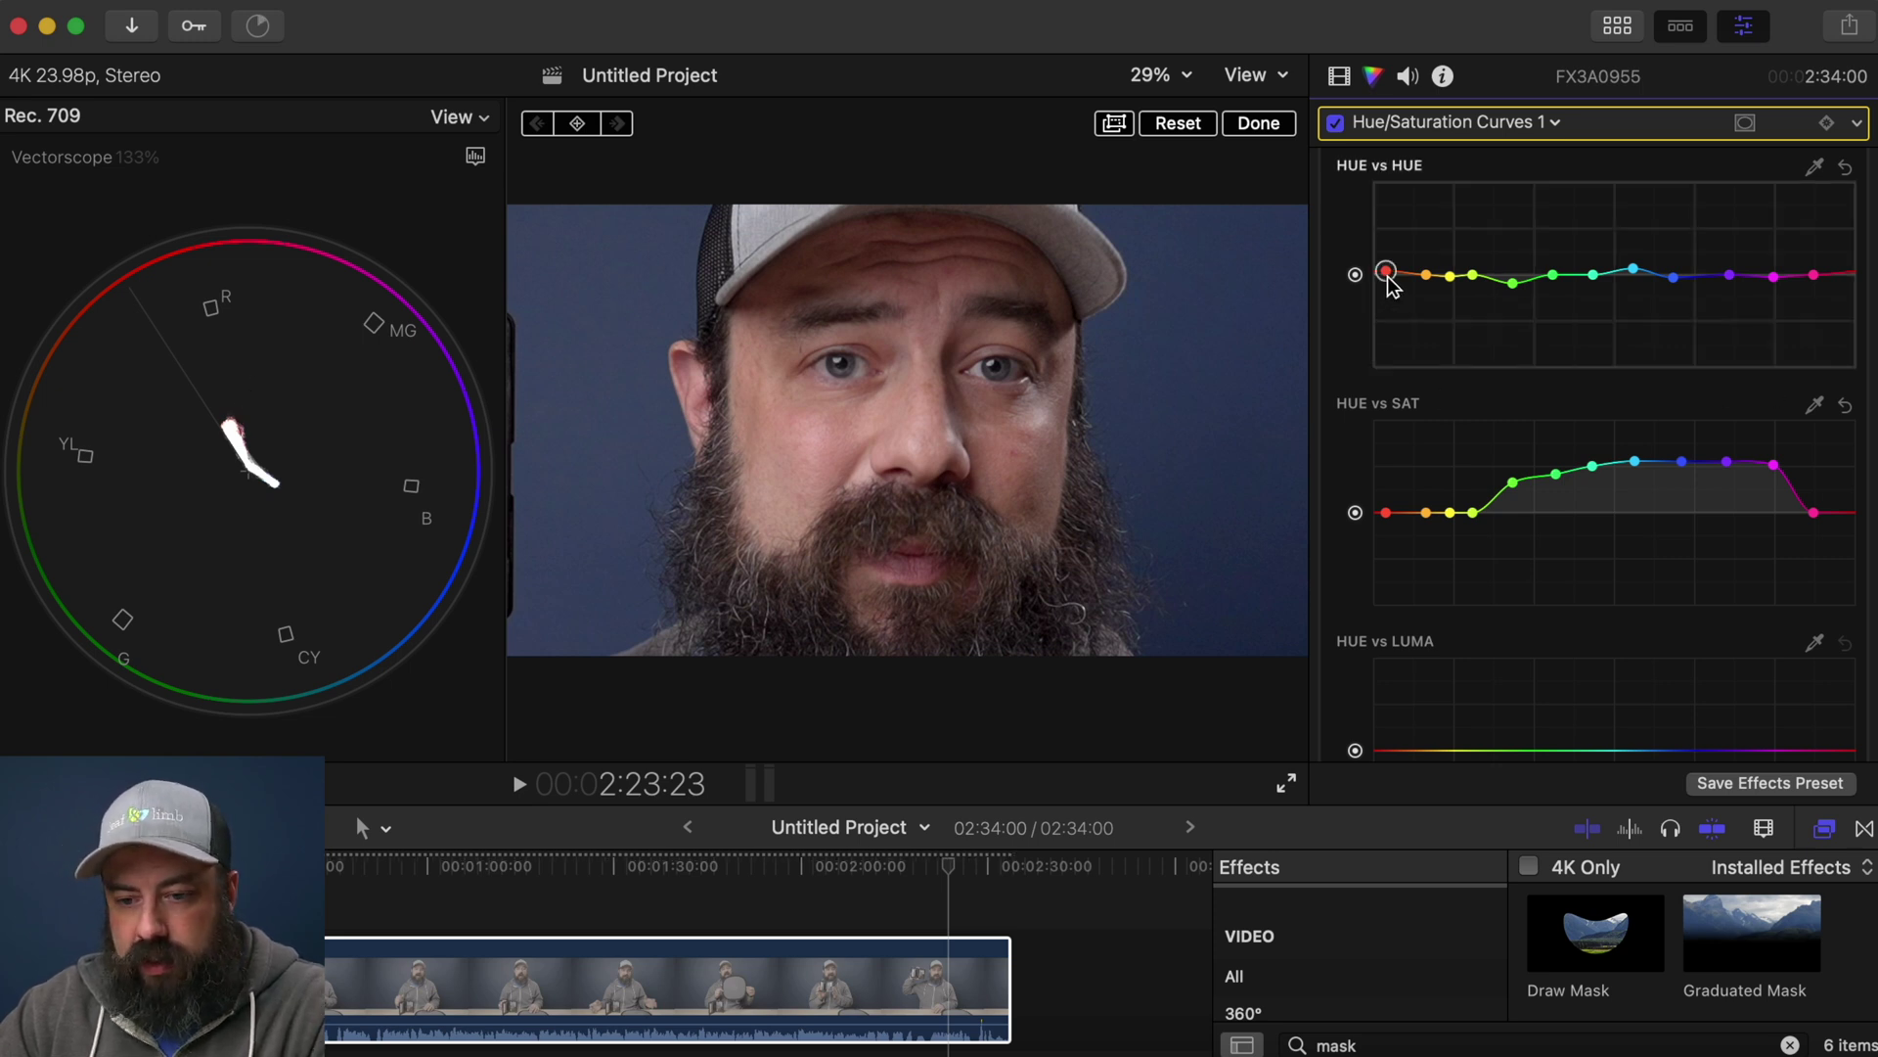
left_click_drag(1388, 279, 1386, 272)
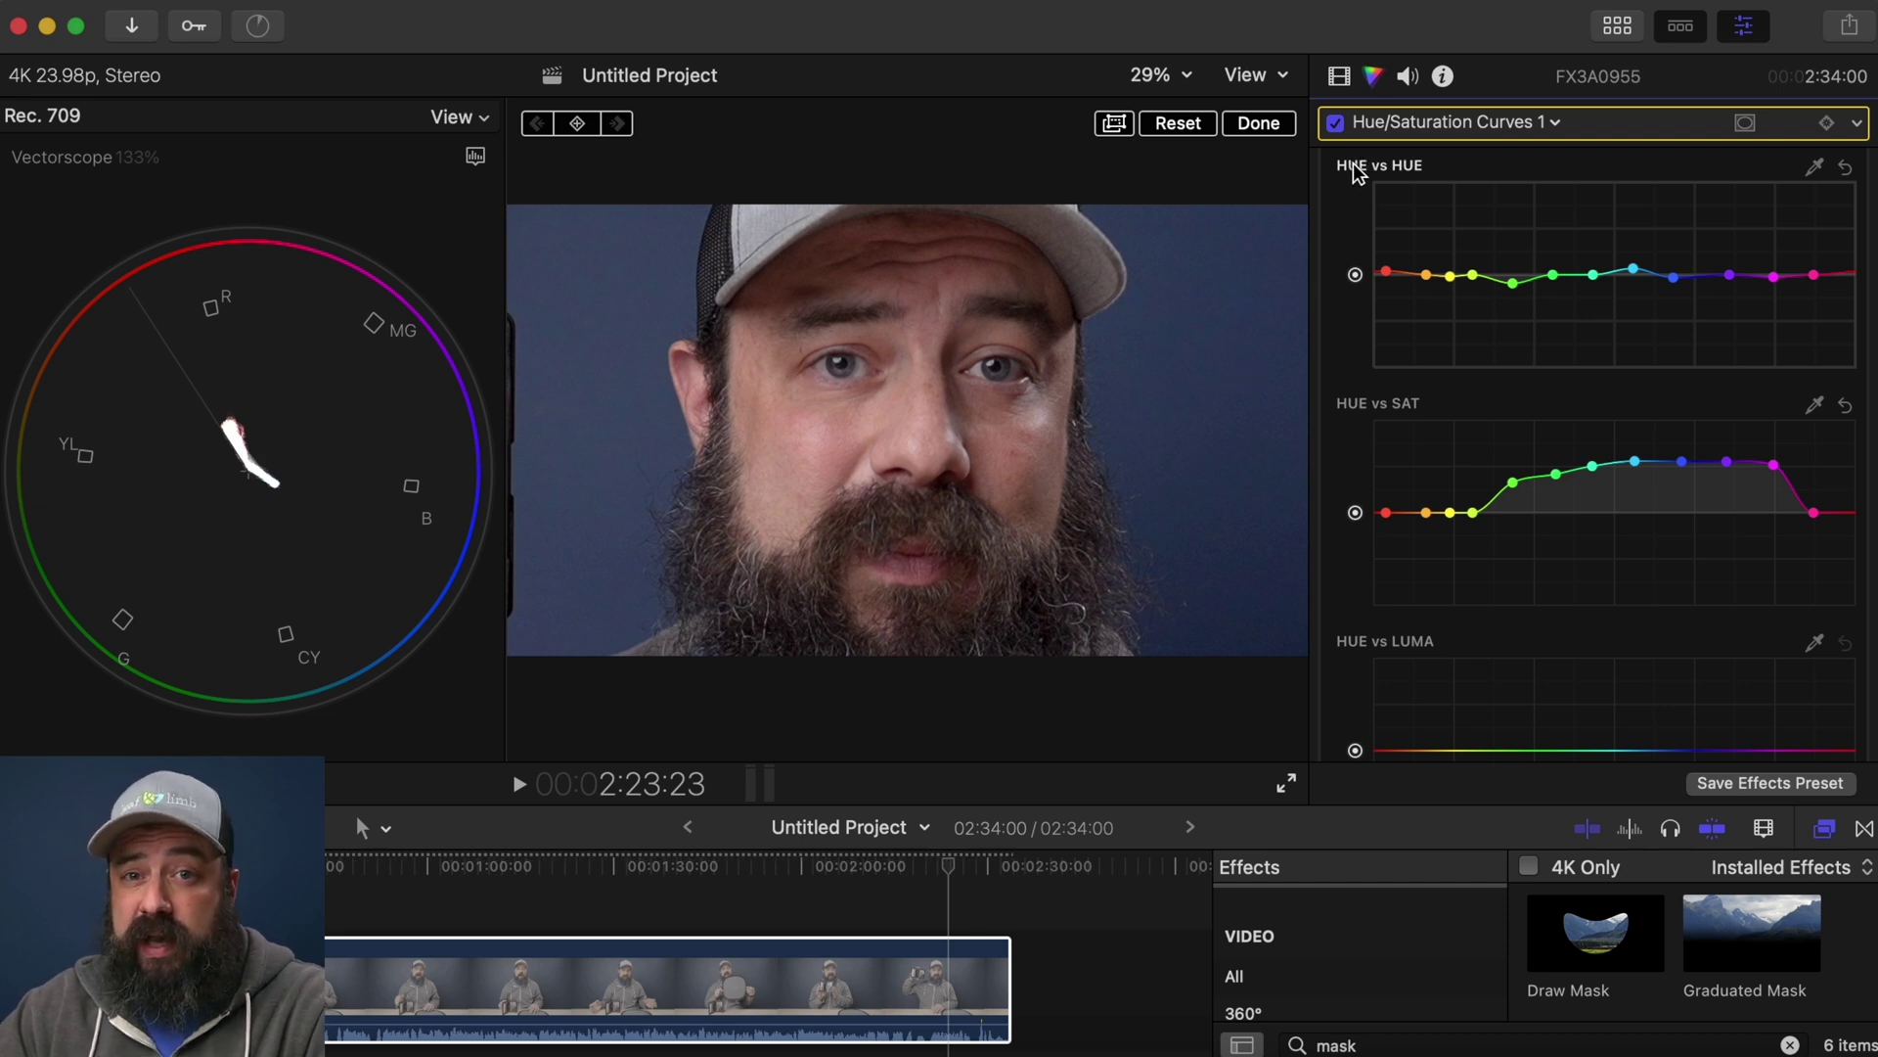
left_click(1340, 78)
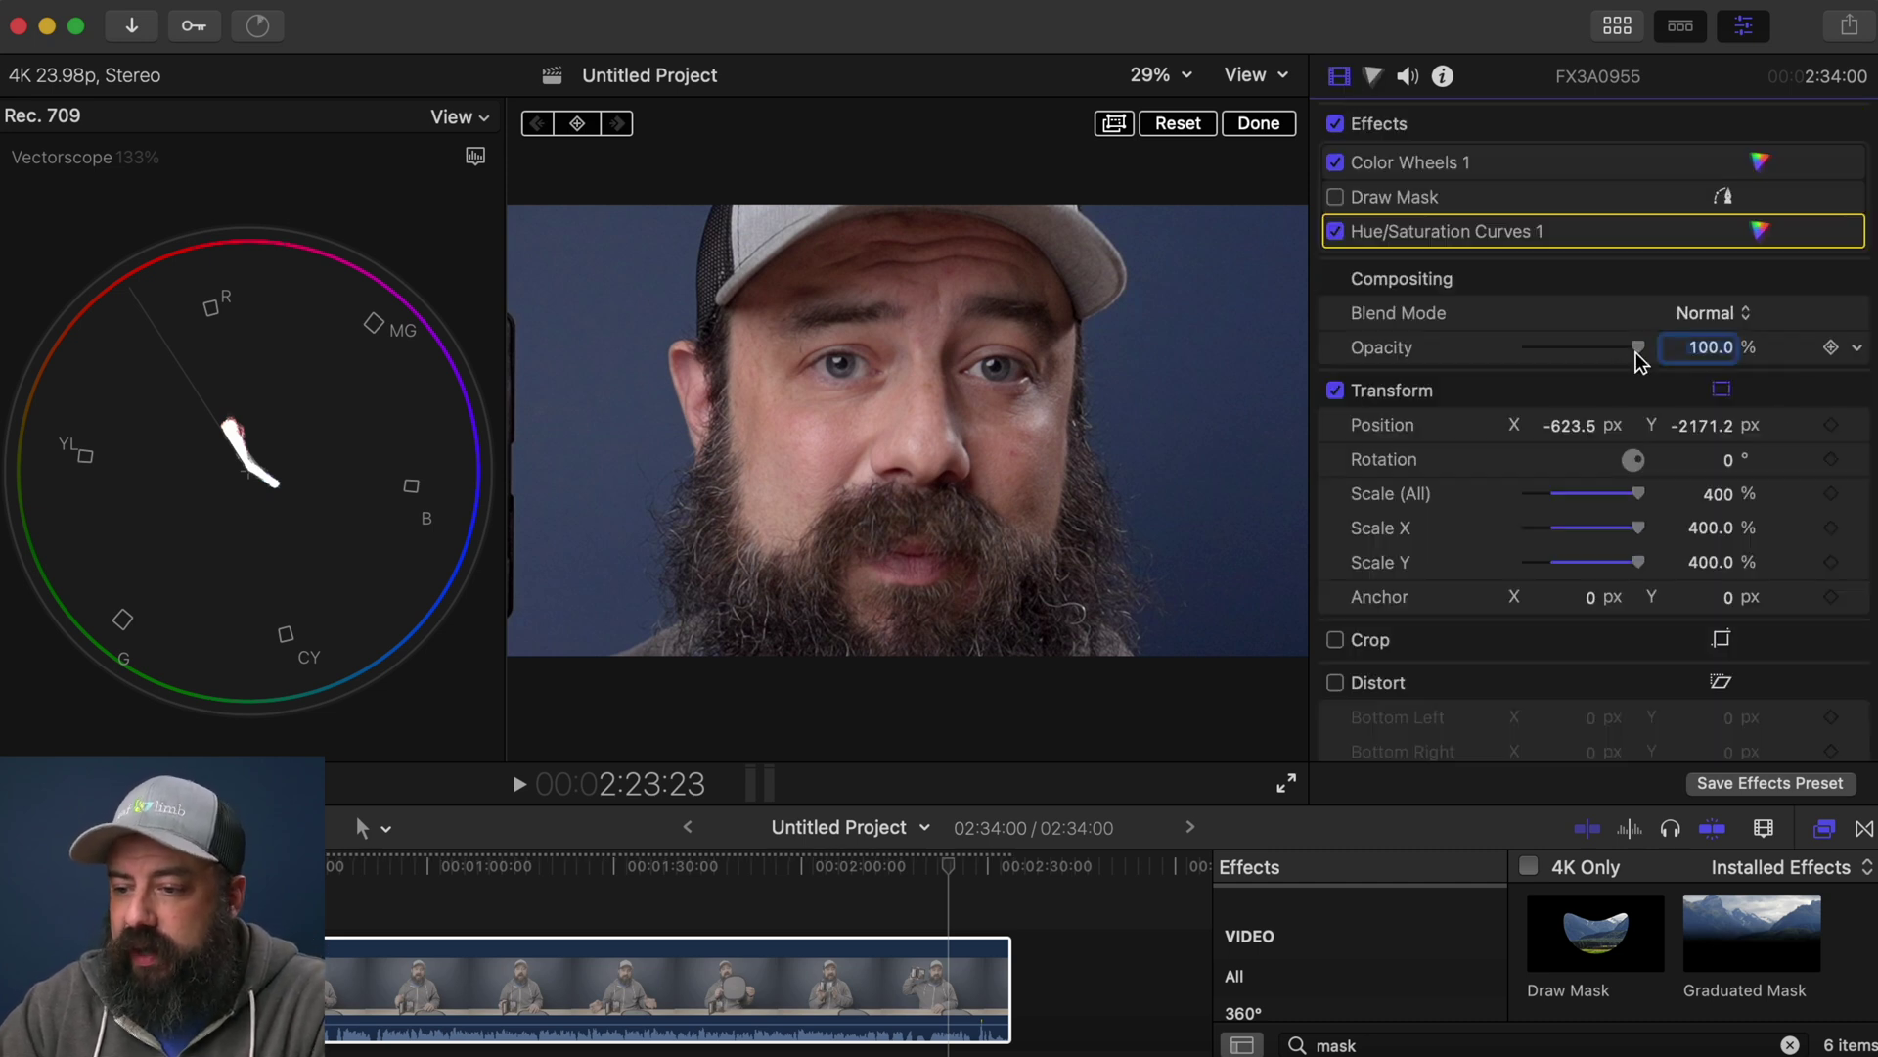
Reset the clip's transform parameters and slightly lower the blue point on the Hue vs Sat curve of Hue/Saturation Curves 1
left_click(1856, 394)
left_click(1852, 411)
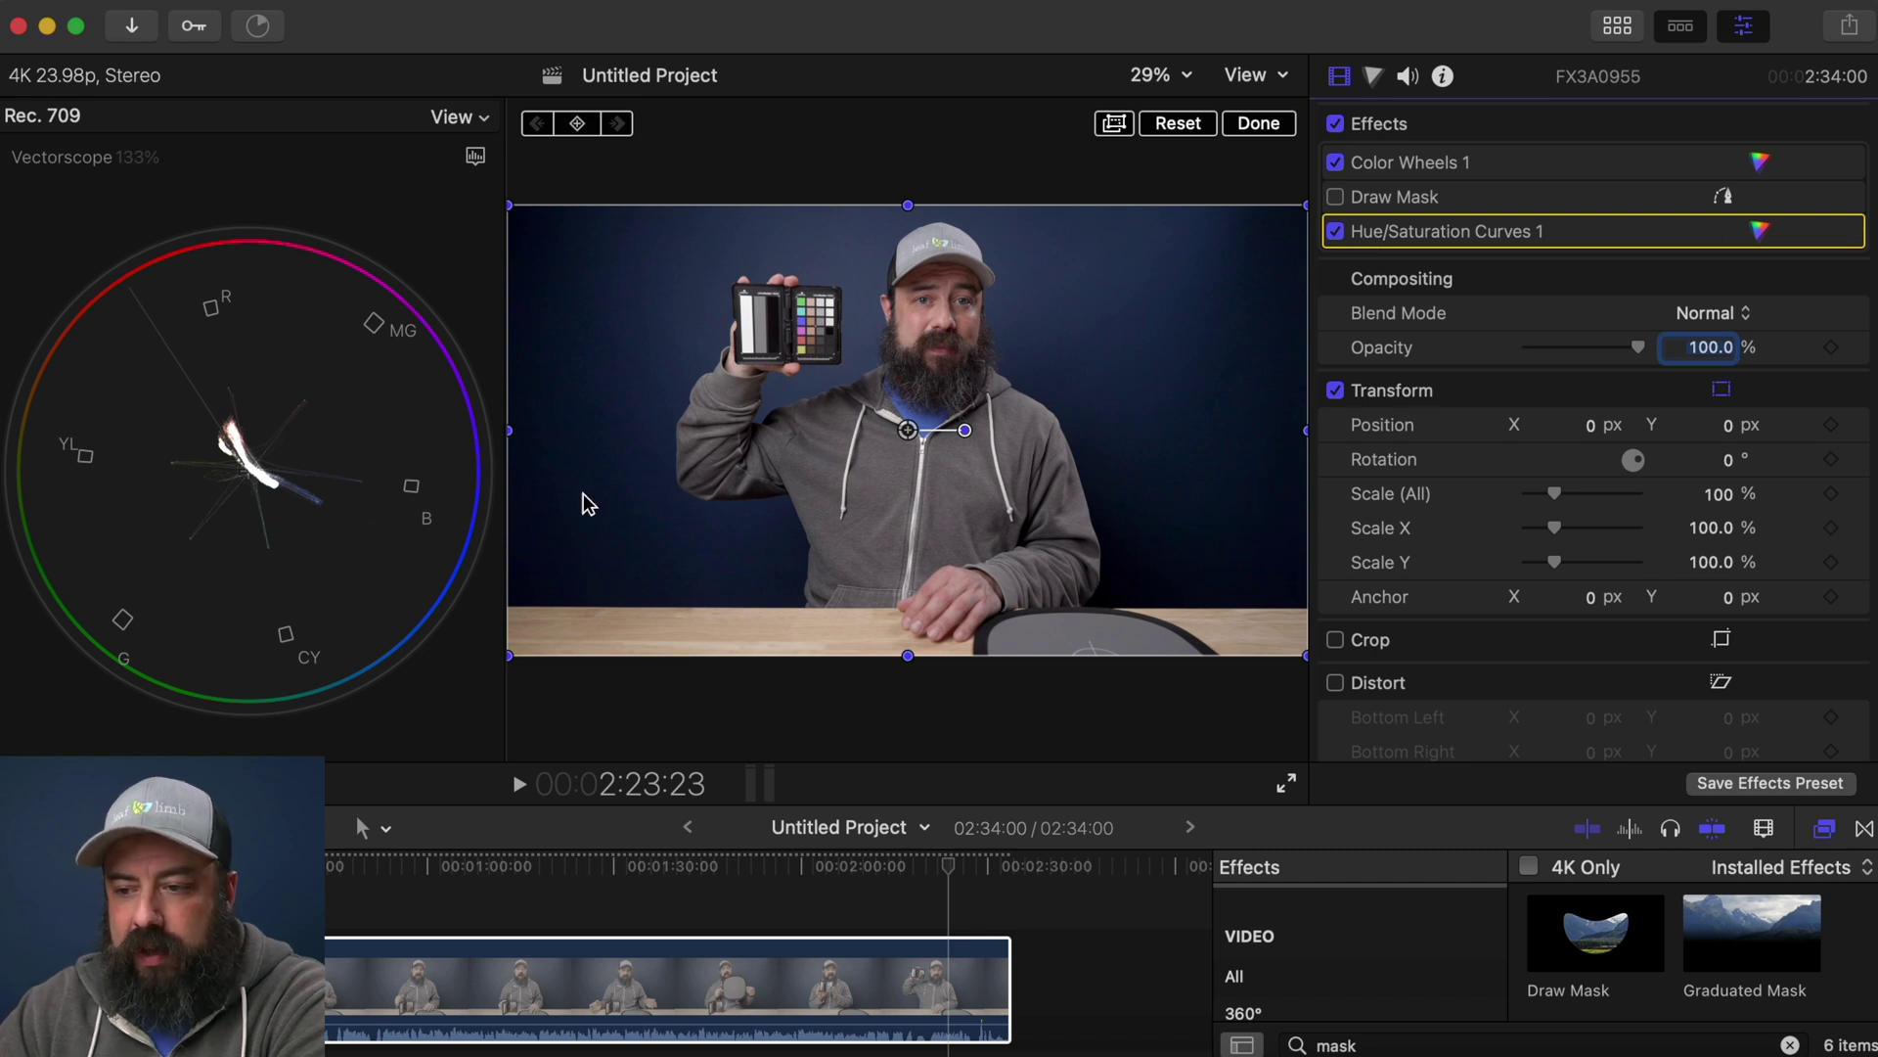
left_click(1375, 77)
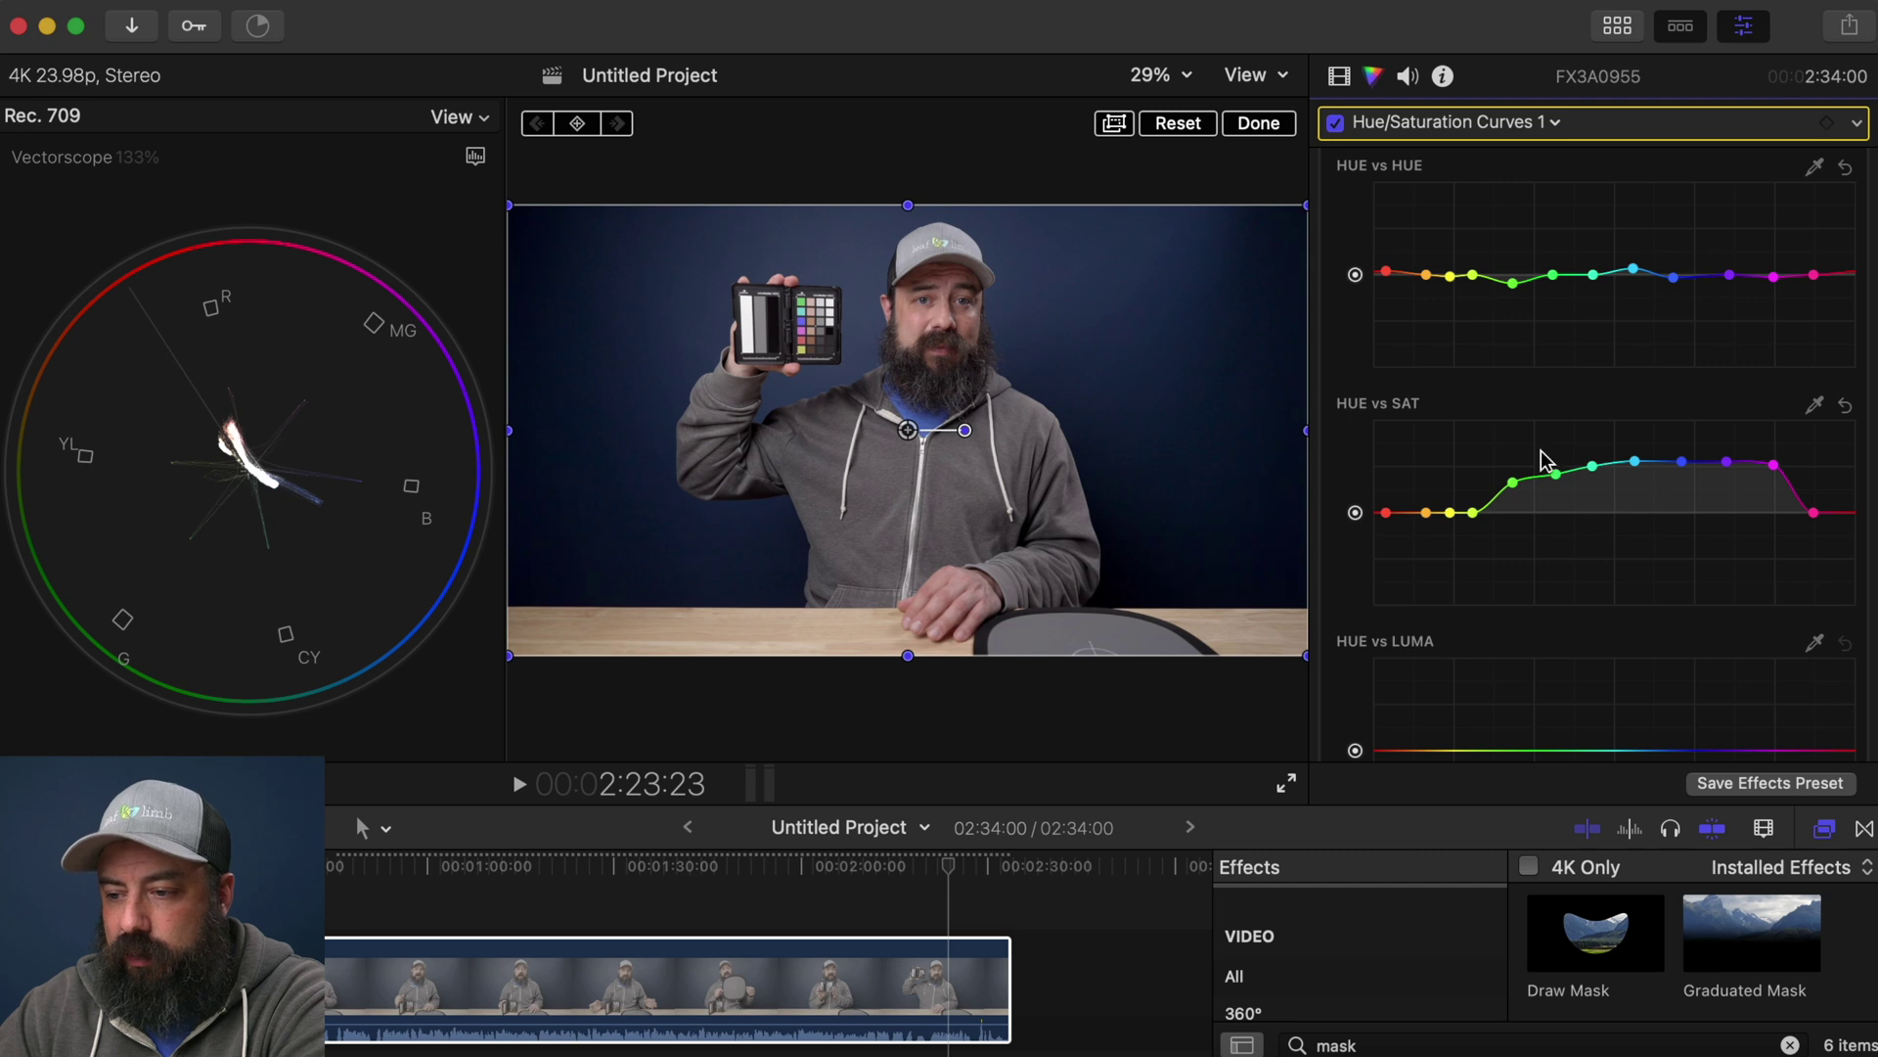
left_click(1681, 462)
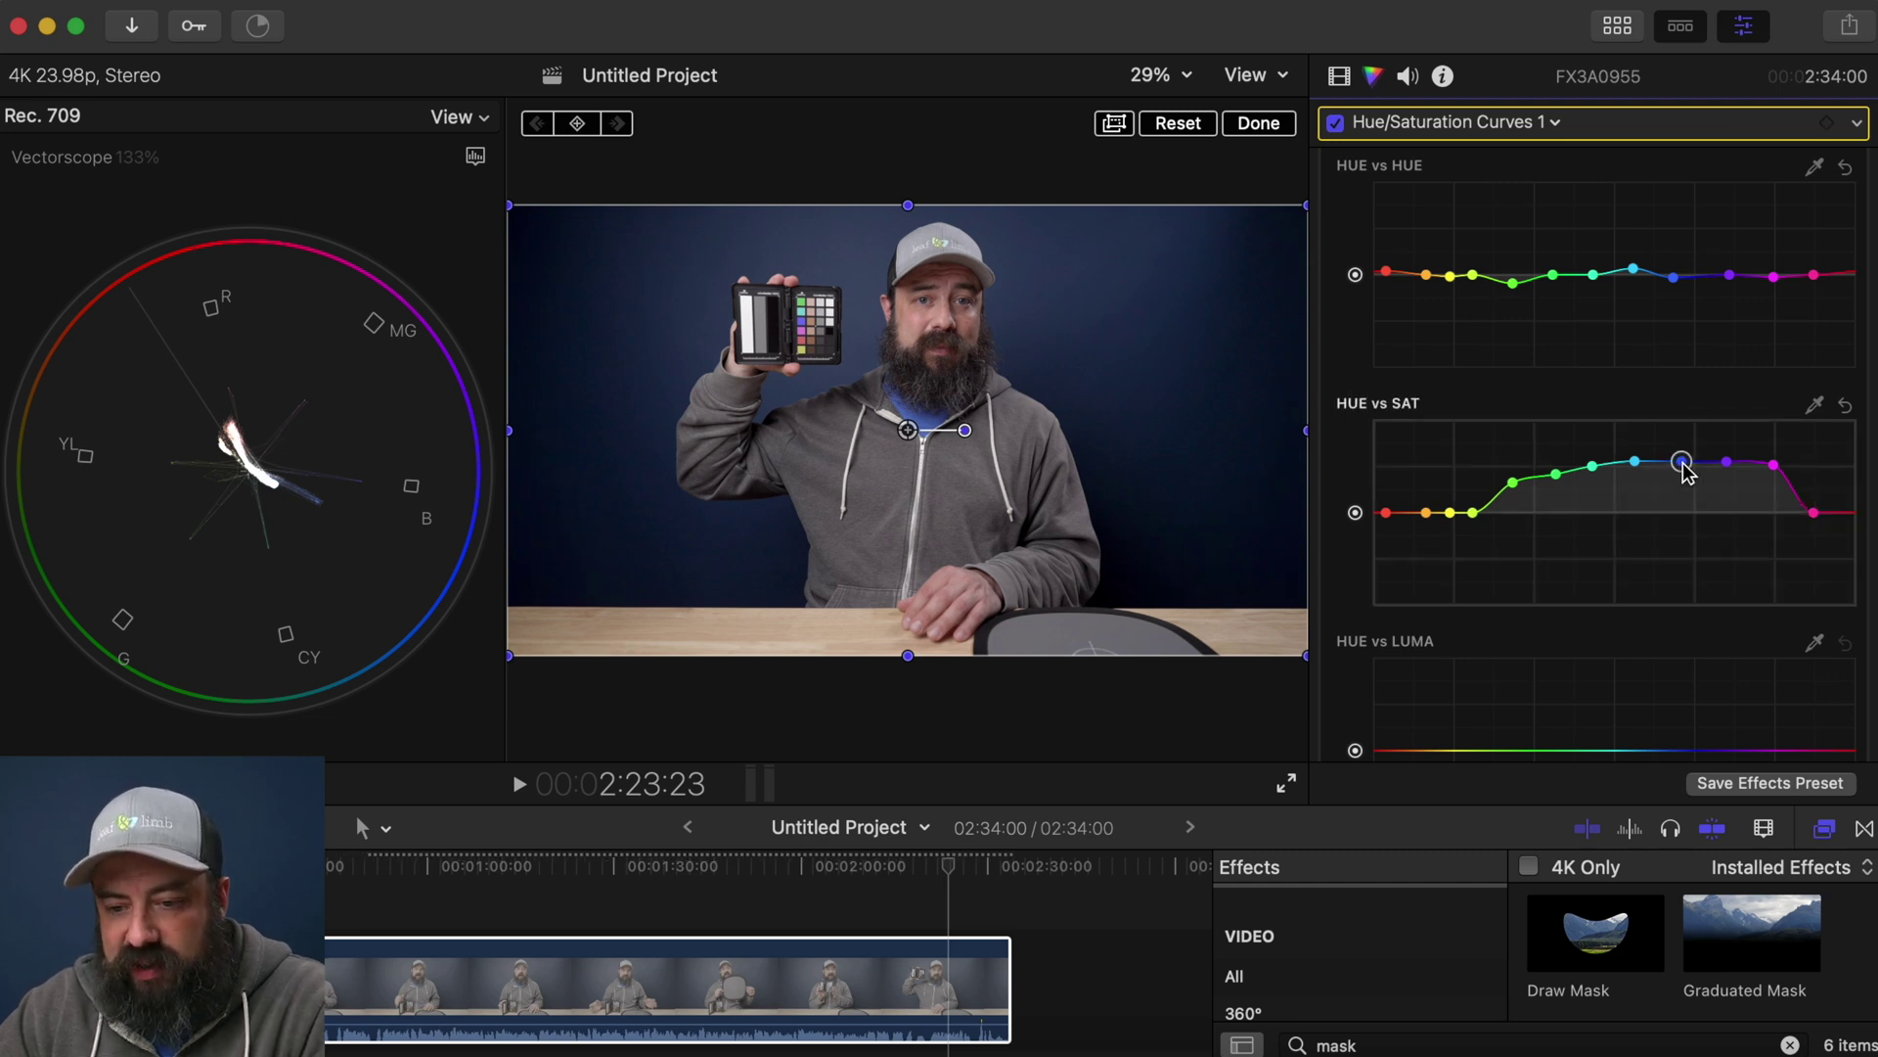
left_click_drag(1683, 470, 1683, 479)
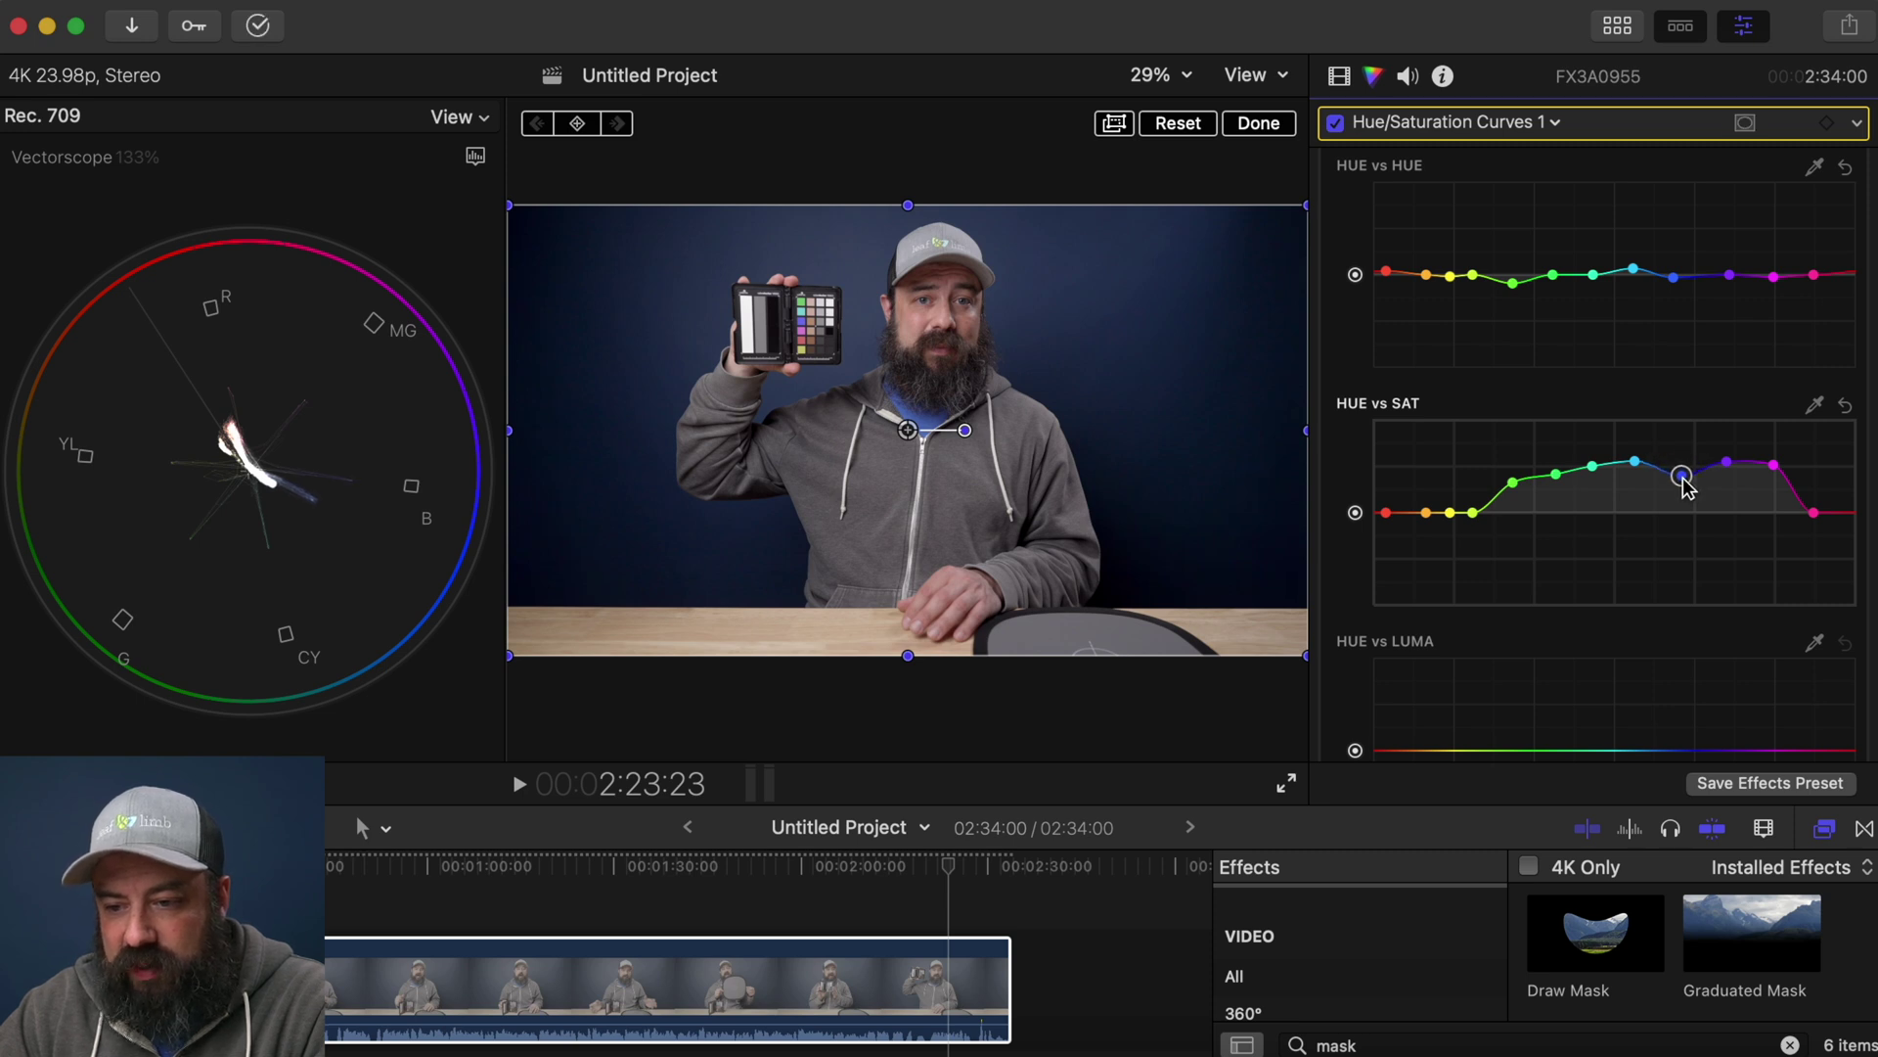
Compare the full frame with Color Wheels 1 and Hue/Saturation Curves 1 switched off, then re-enable them one by one
left_click(1339, 77)
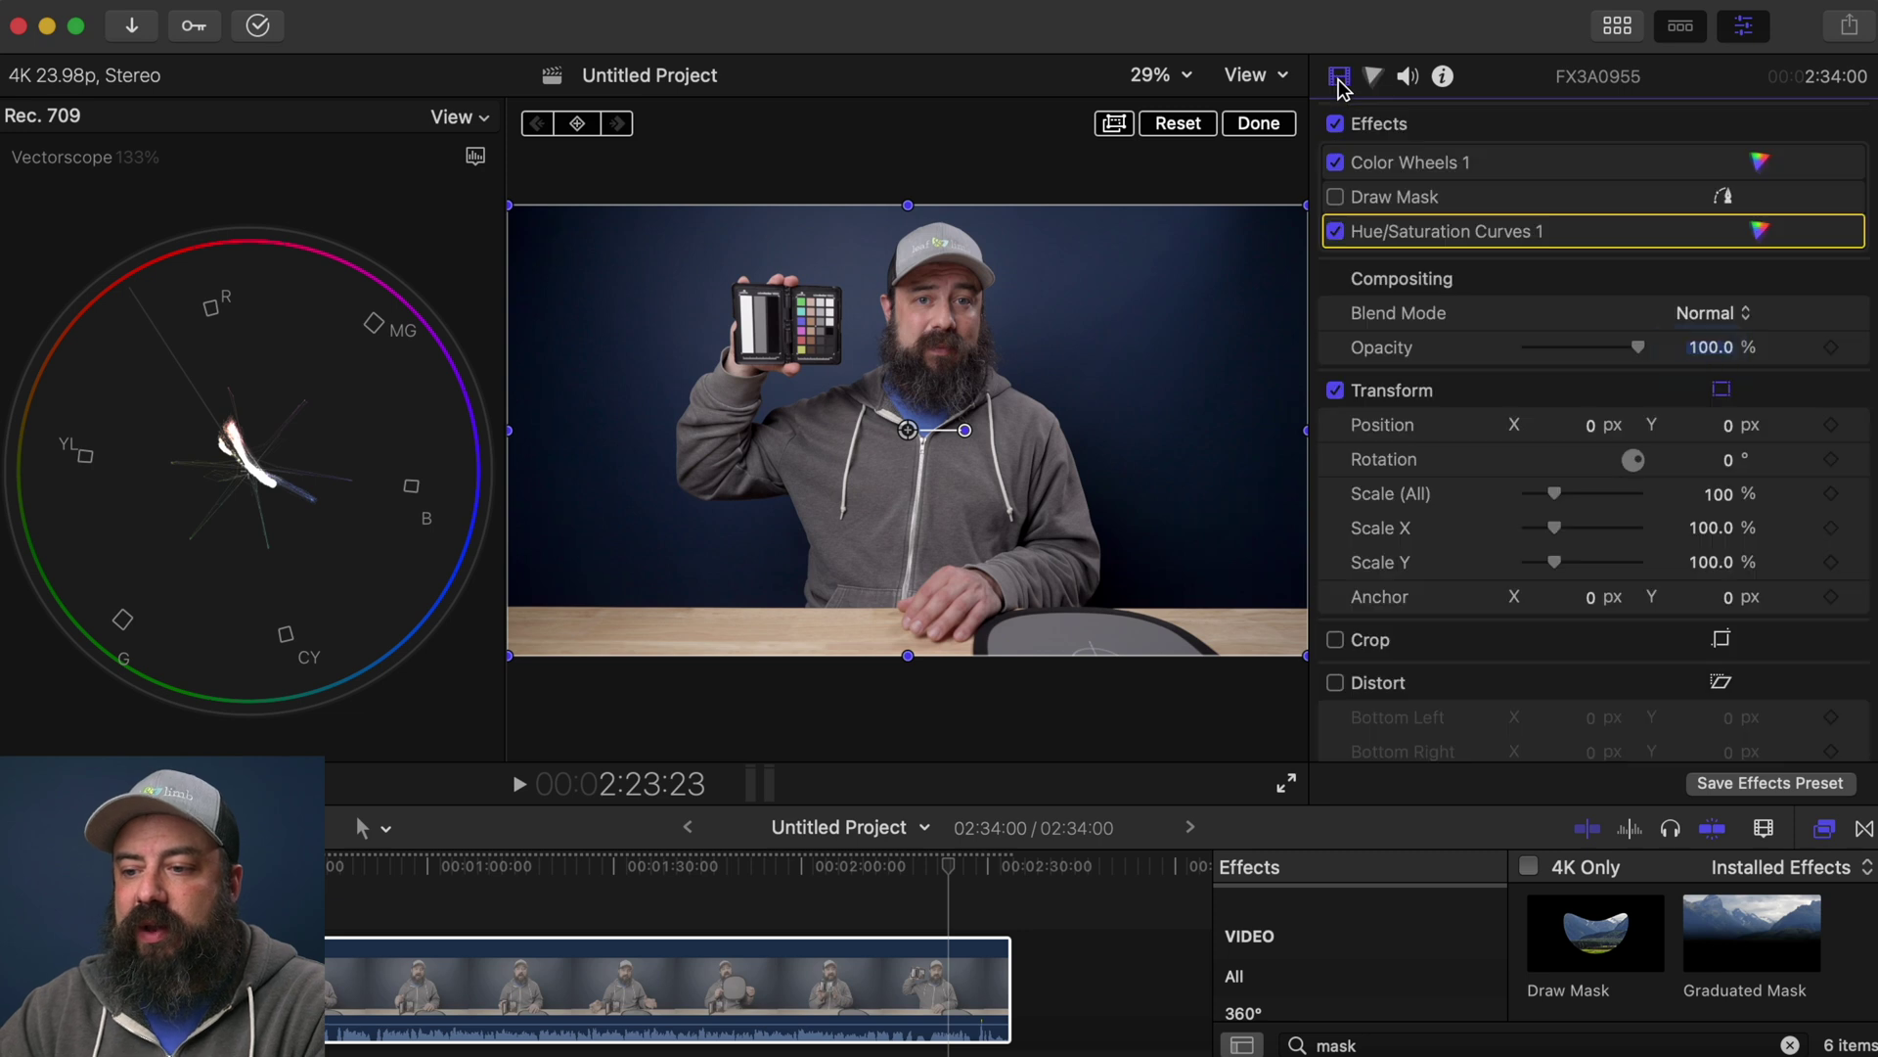
left_click(1336, 162)
left_click(1335, 231)
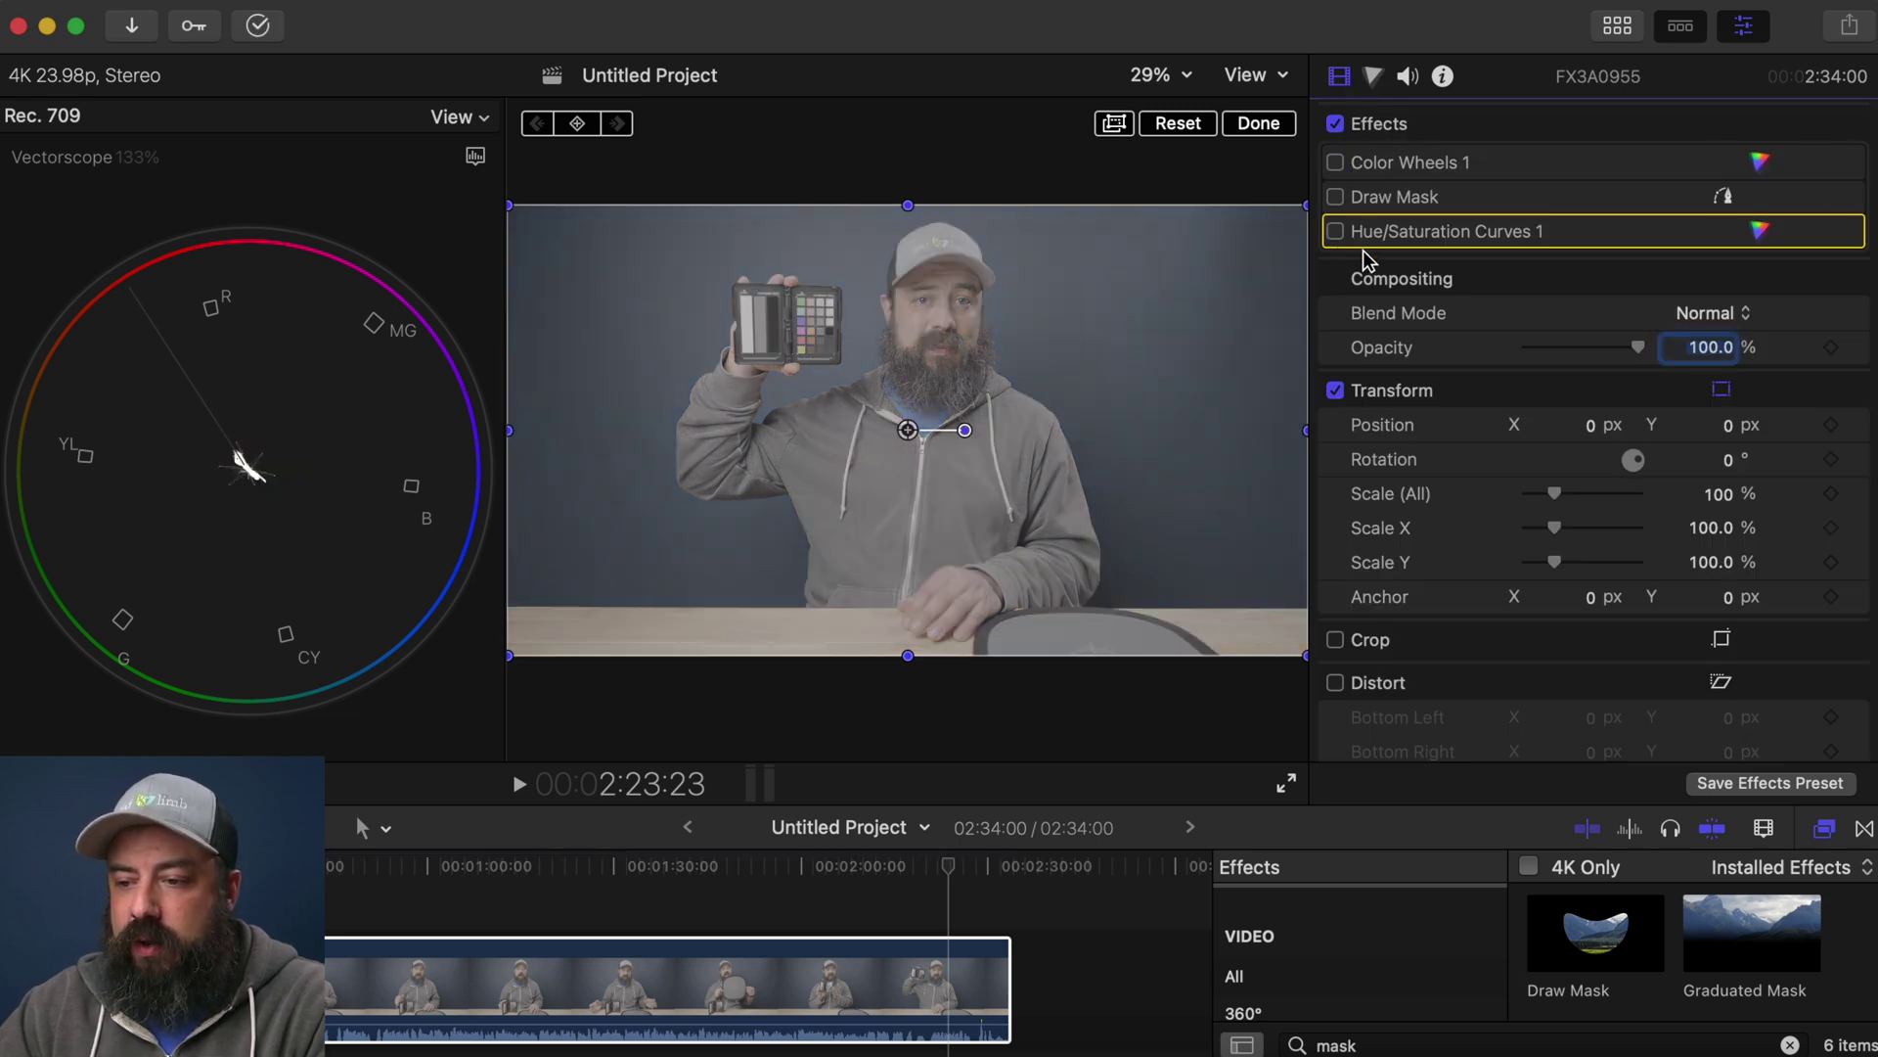
left_click(1336, 162)
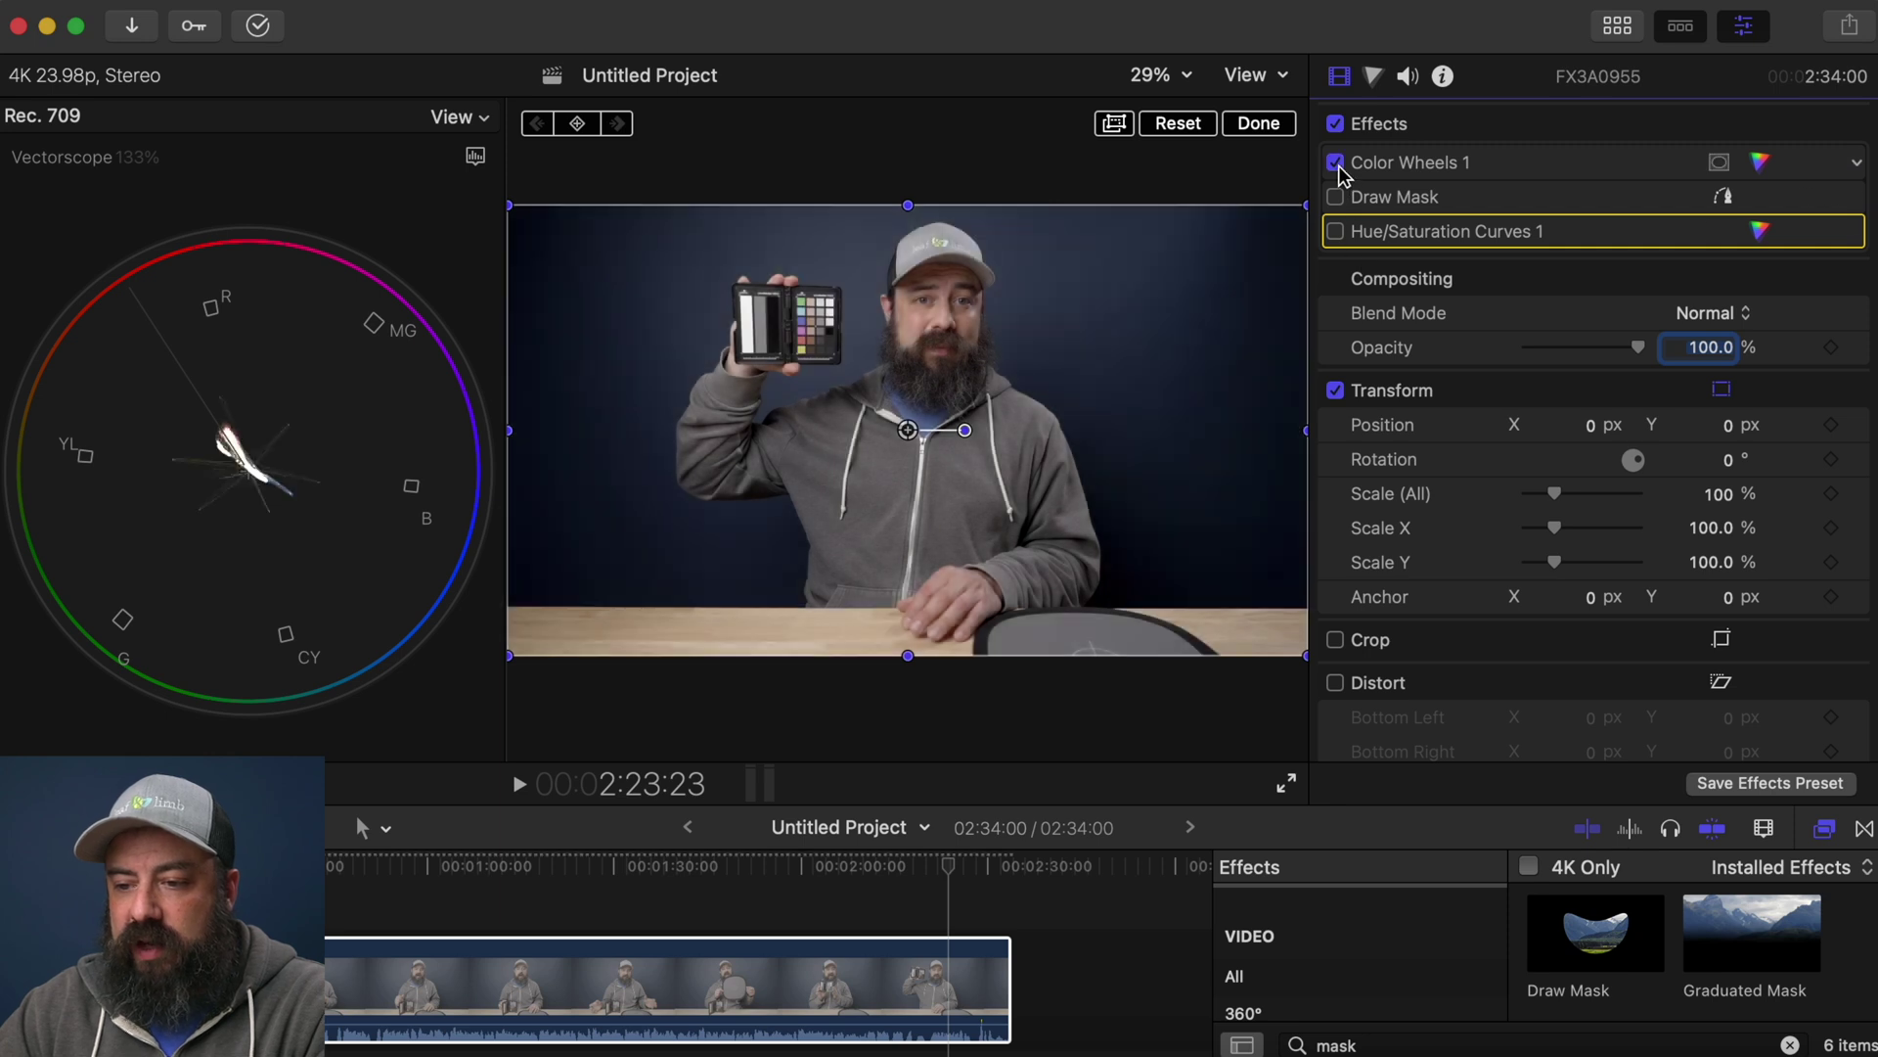
left_click(1336, 232)
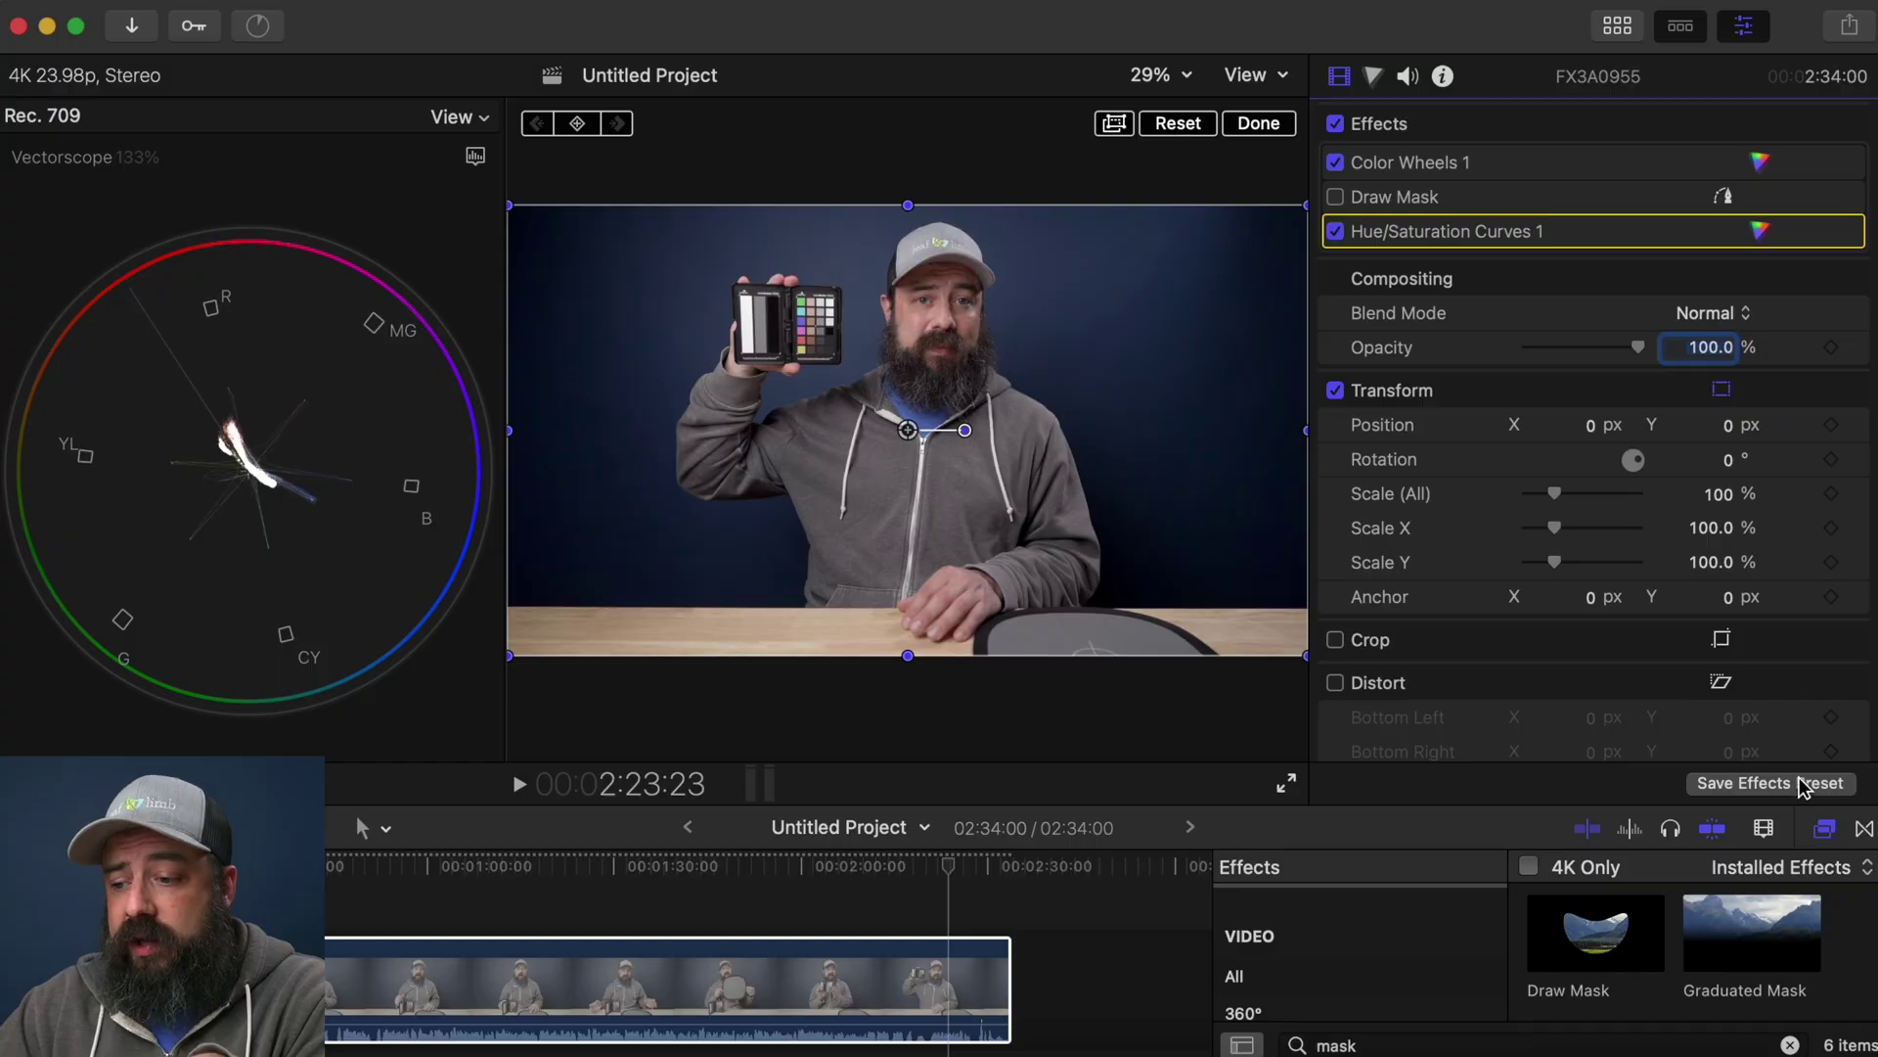
Review the options for saving the clip's corrections as a video effects preset, and close the dialog without saving
left_click(1795, 783)
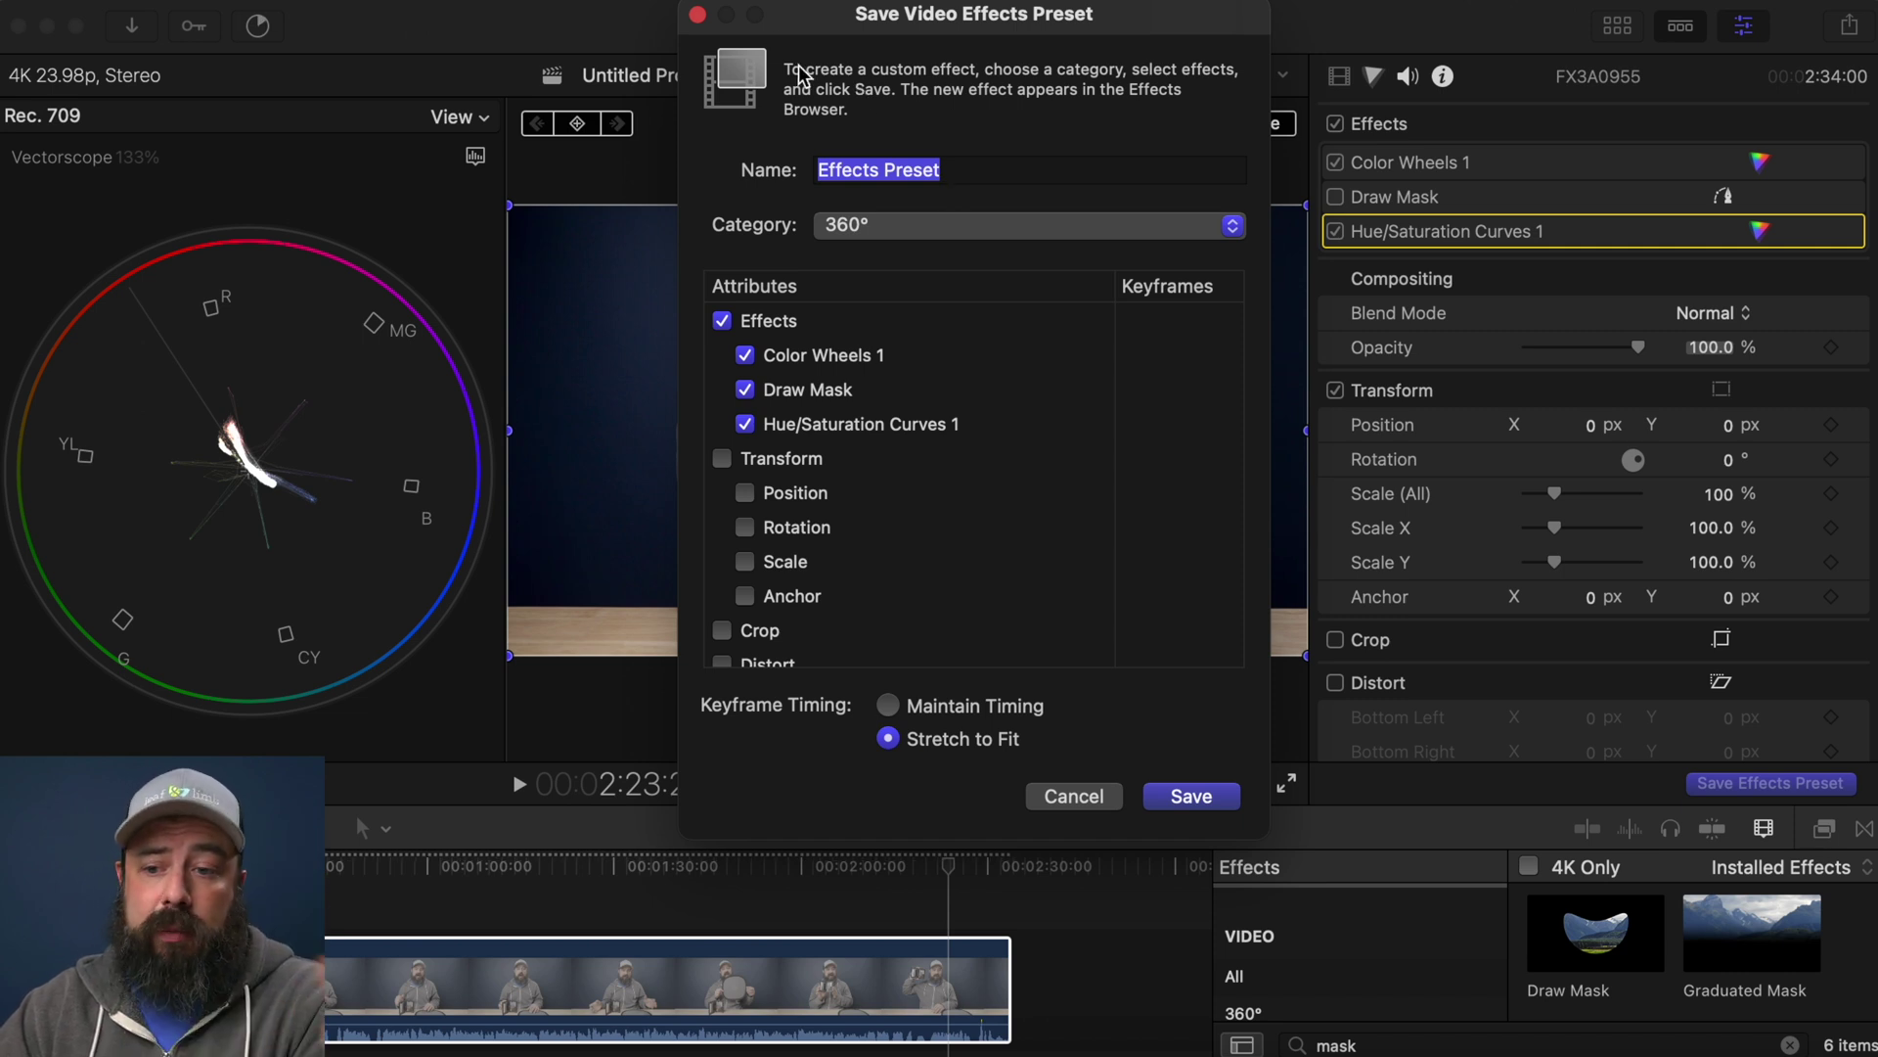
left_click(697, 15)
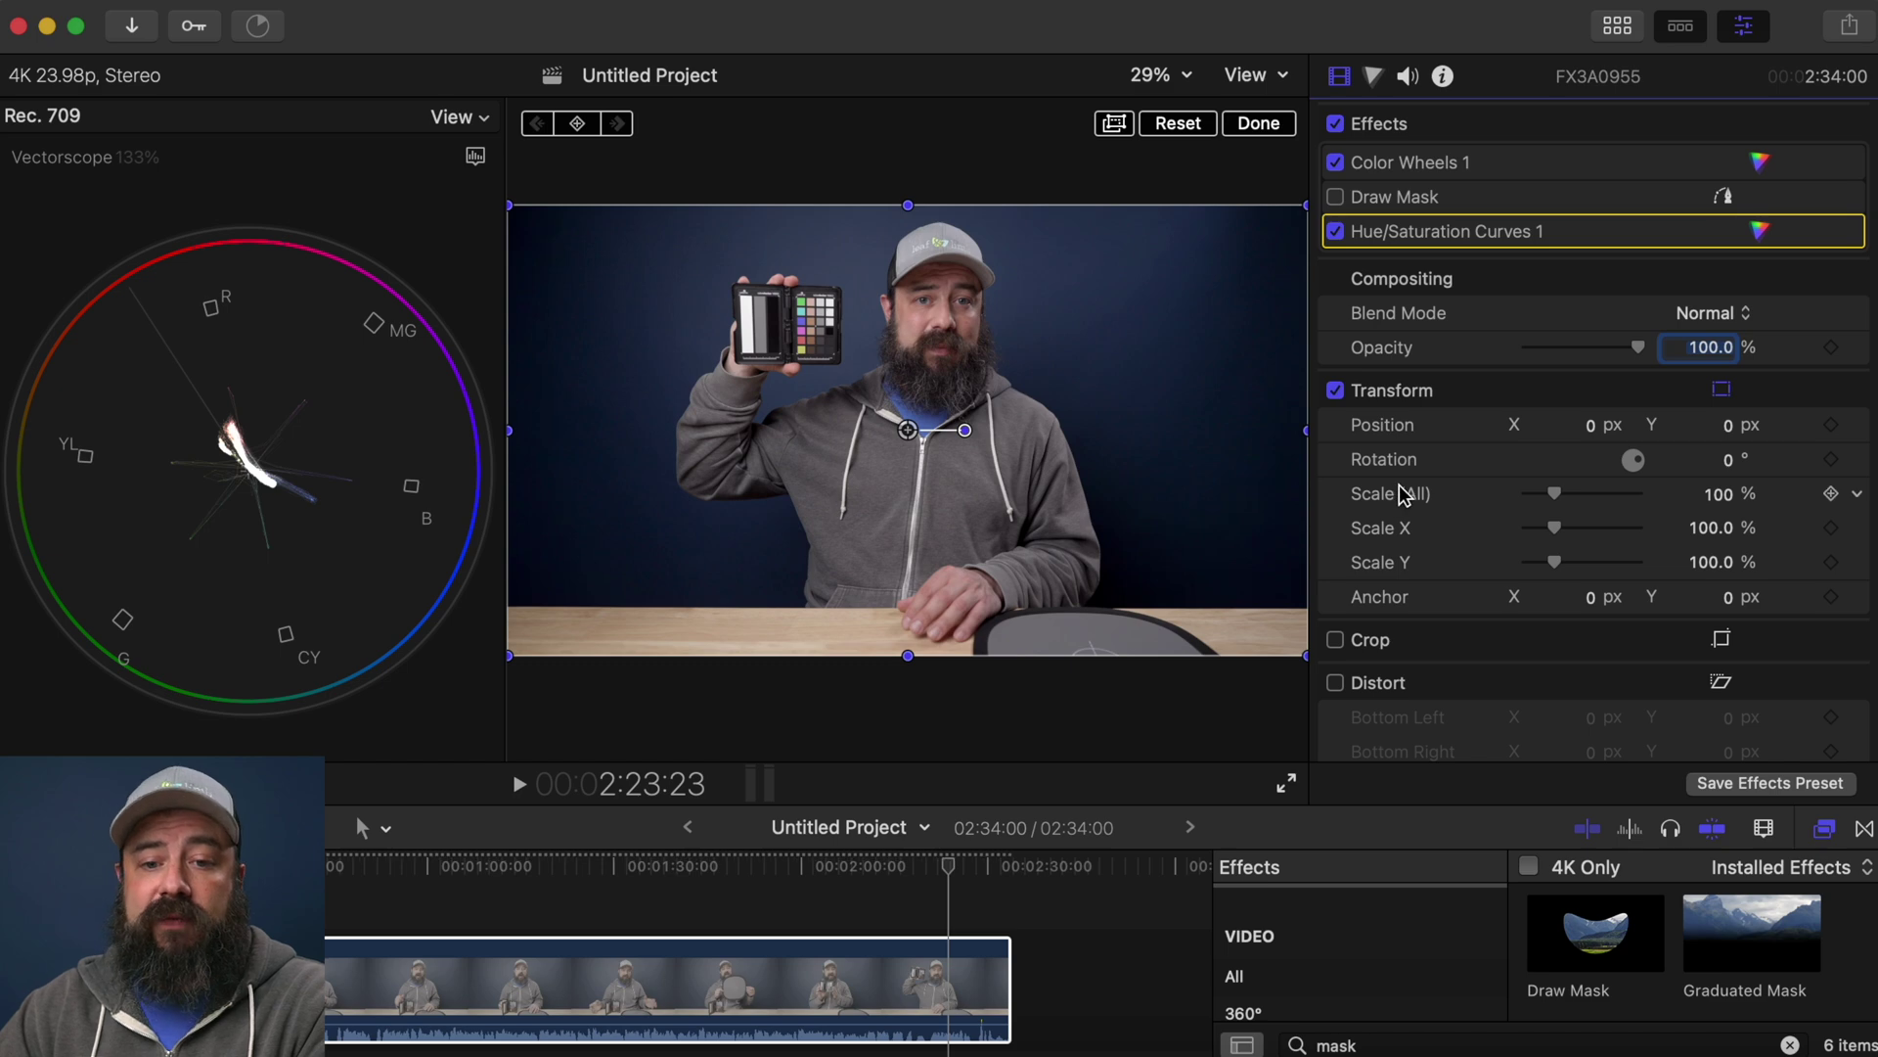